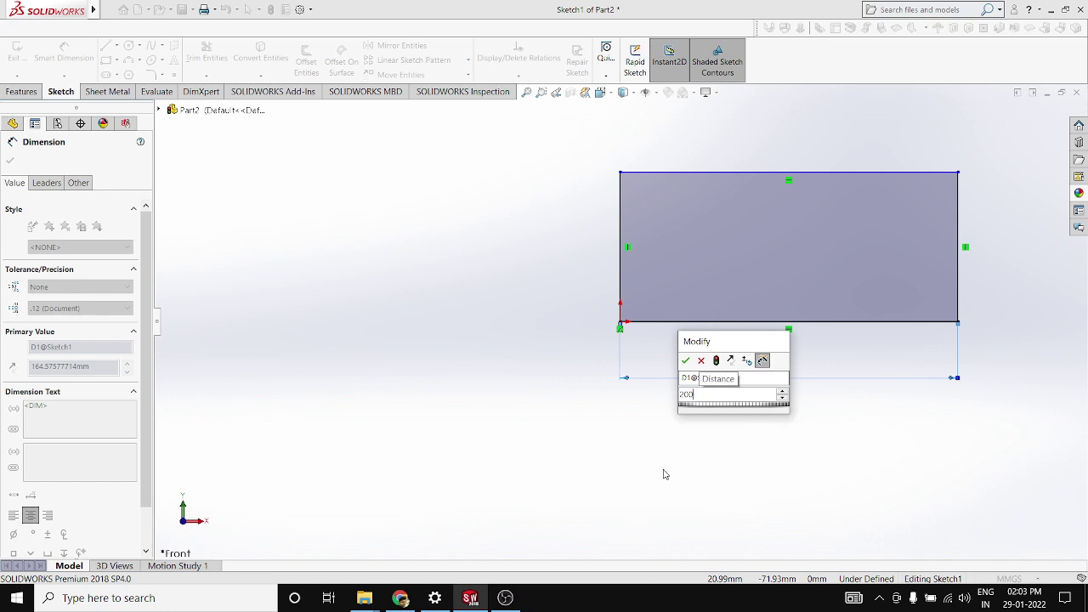
Step: Dimension the sketched rectangle as 200 mm wide and 100 mm high
key("Return")
left_click(621, 220)
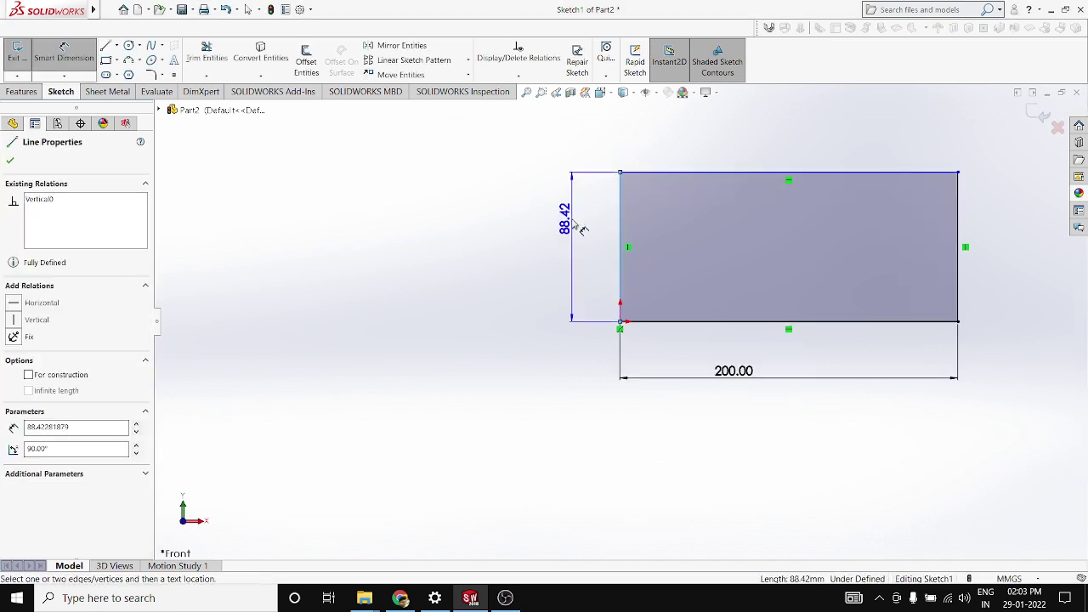
left_click(560, 438)
type("1")
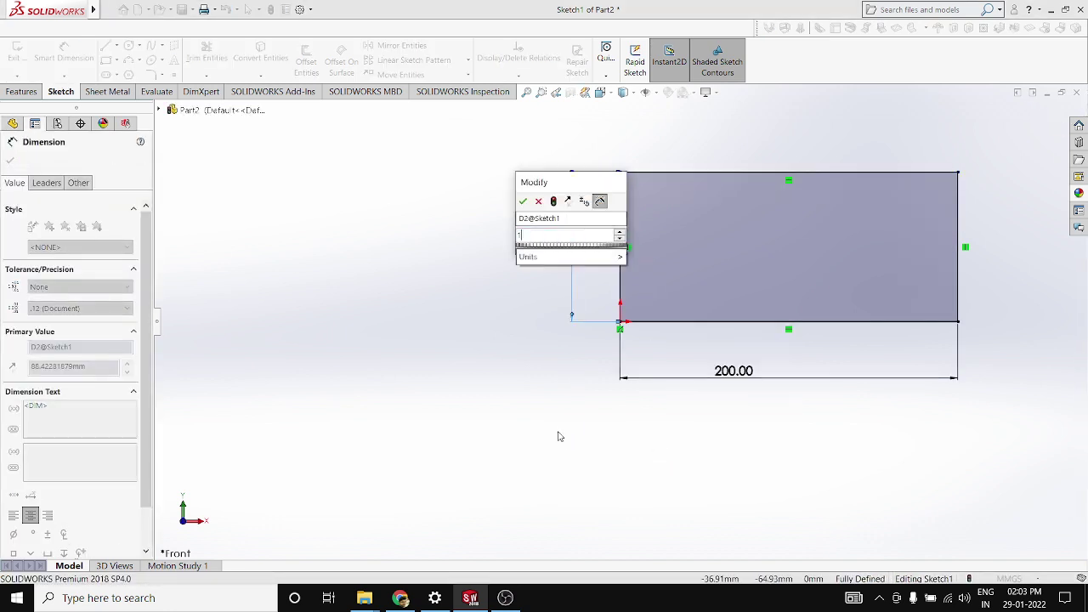
type("00")
key("Return")
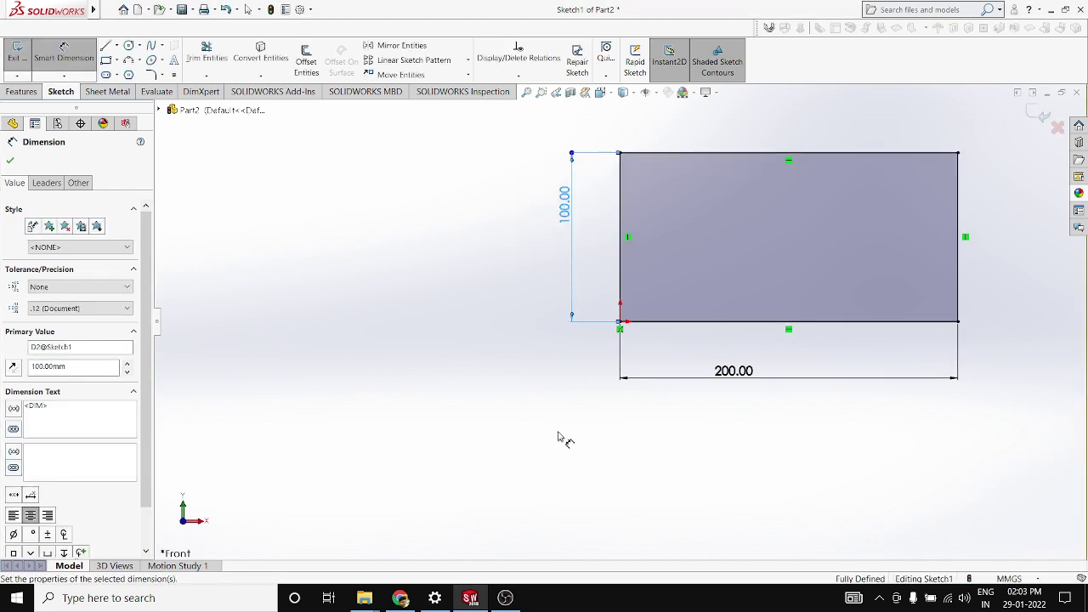
Step: Extrude the rectangle as a blind boss 10 mm thick
left_click(21, 91)
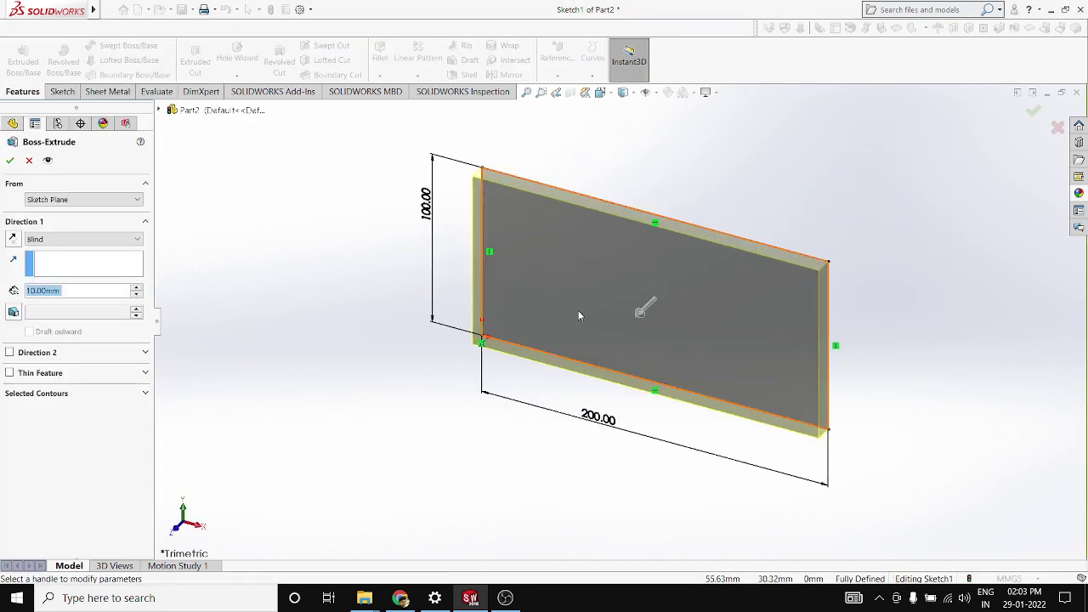
left_click(11, 161)
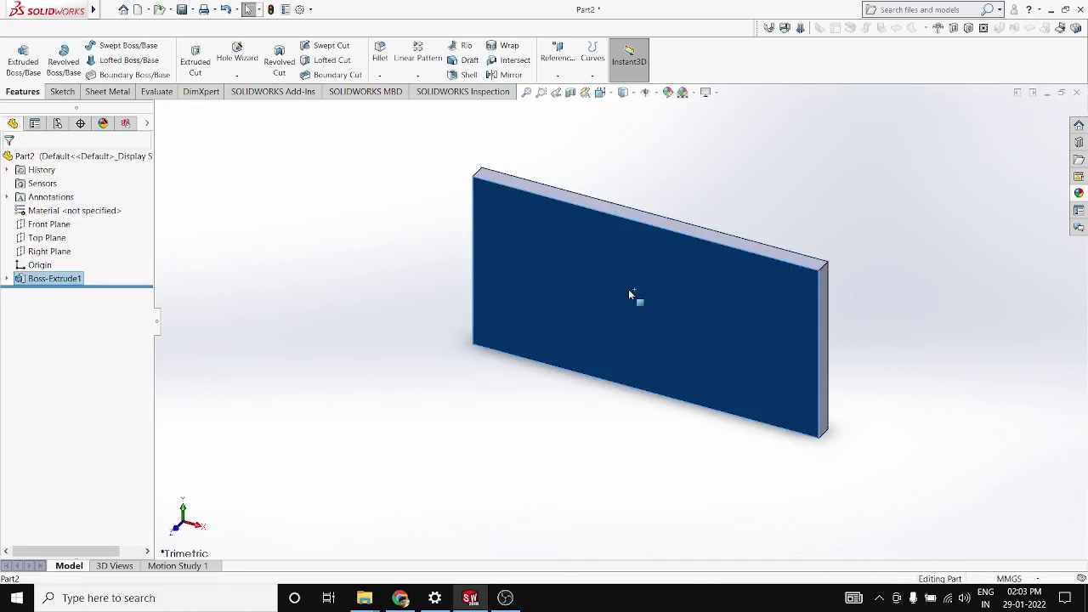
Step: Start a Hole Wizard counterbore hole for an ANSI Metric M5 hex bolt, normal fit, through all, with the plate's front face viewed straight on
right_click(630, 295)
left_click(713, 279)
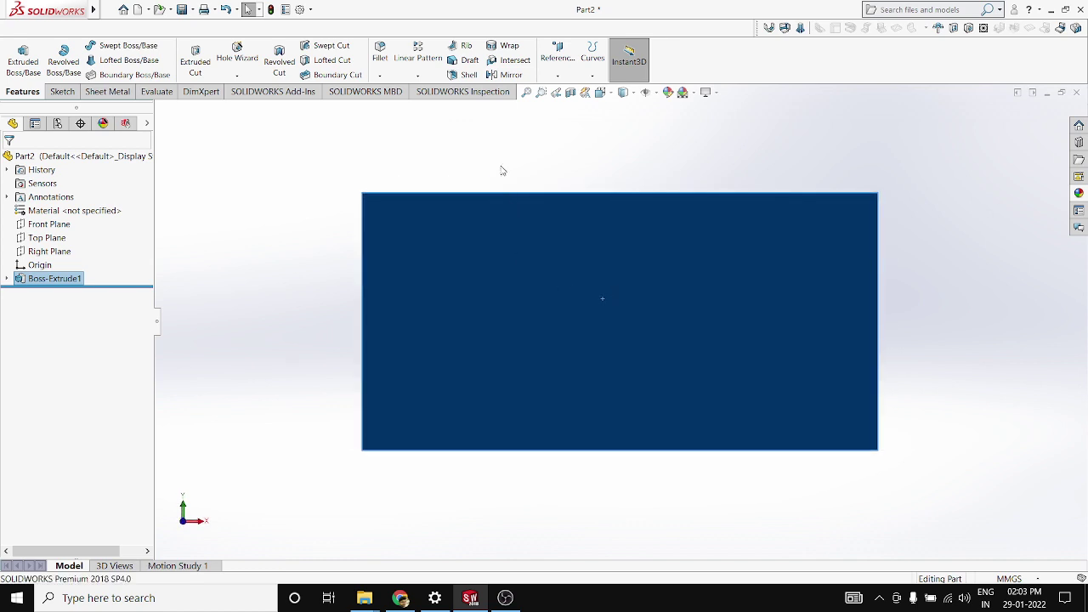
left_click(501, 170)
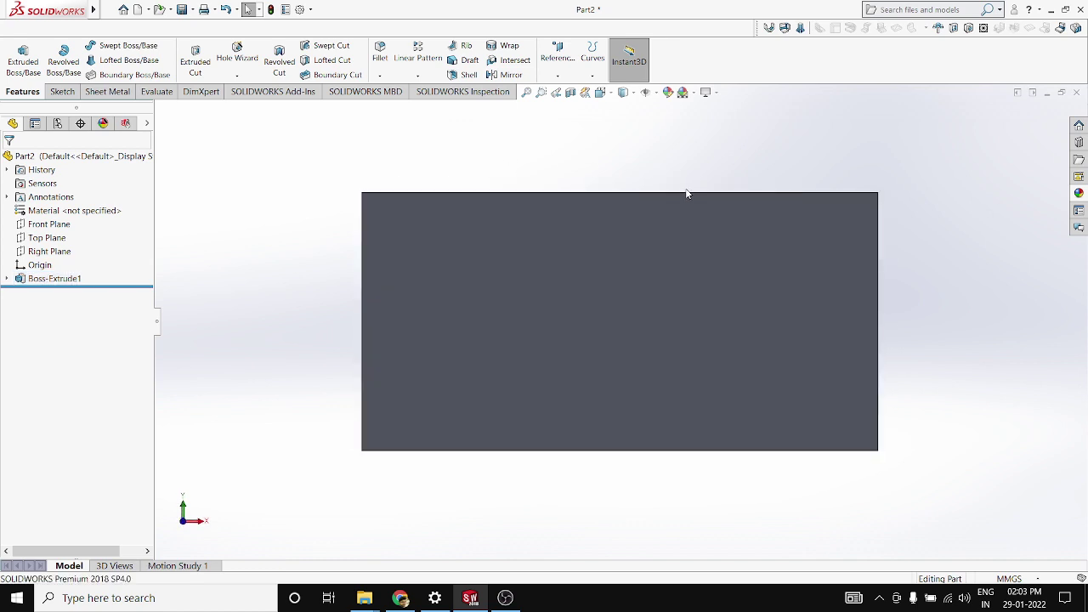
left_click(246, 58)
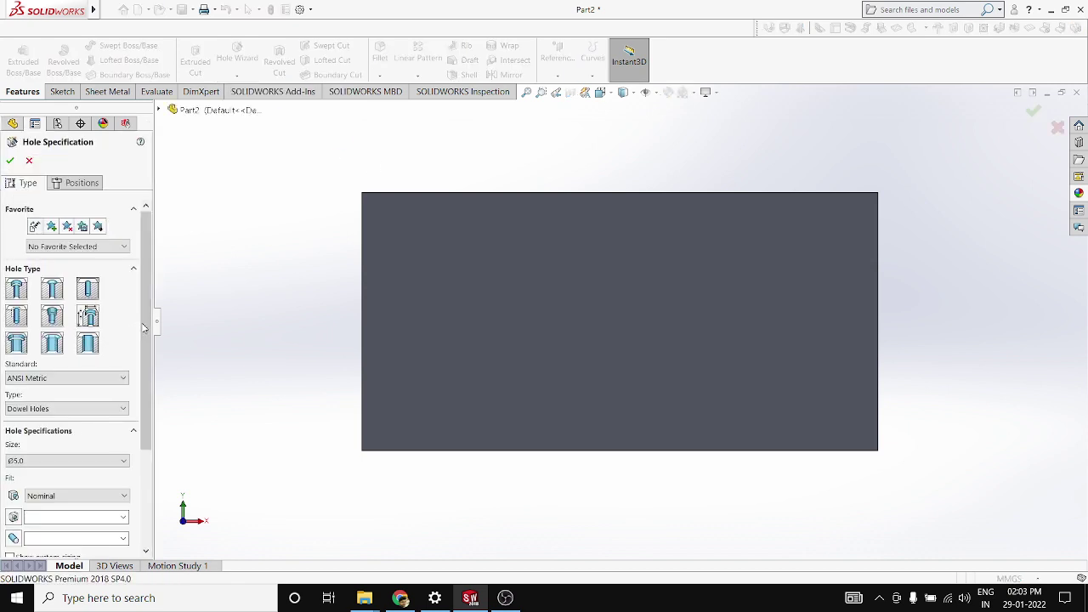
mouse_move(147, 323)
left_mouse_down()
mouse_move(146, 377)
mouse_move(151, 328)
left_mouse_up()
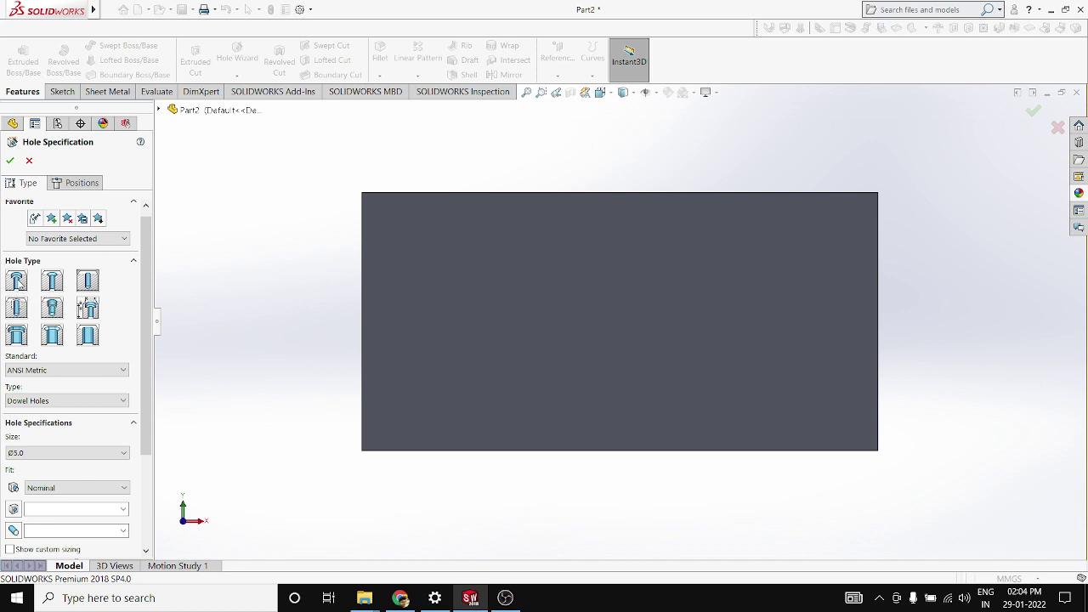
left_click(16, 281)
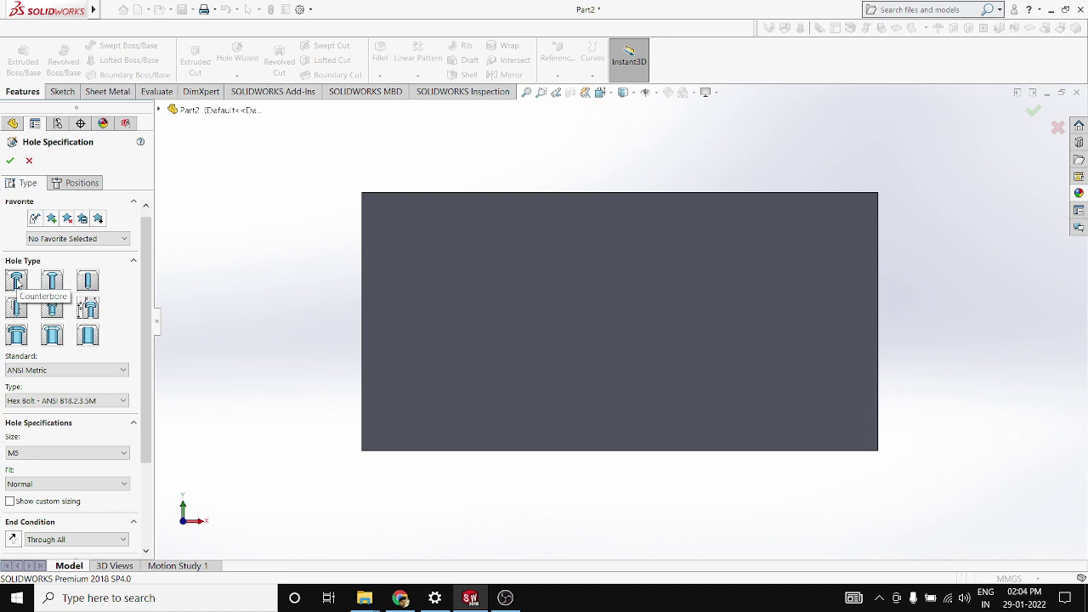
Step: Place three holes on the front face in a 3D sketch, at about X 34 Y 64, X 144 Y 85 and X 144 Y 35 mm
left_click(81, 186)
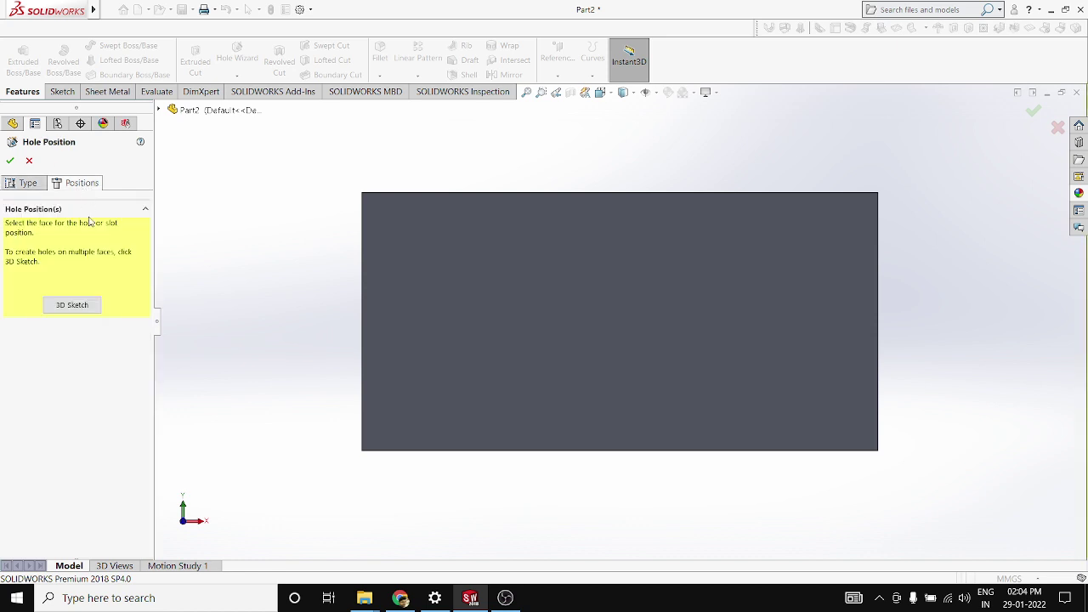
left_click(83, 306)
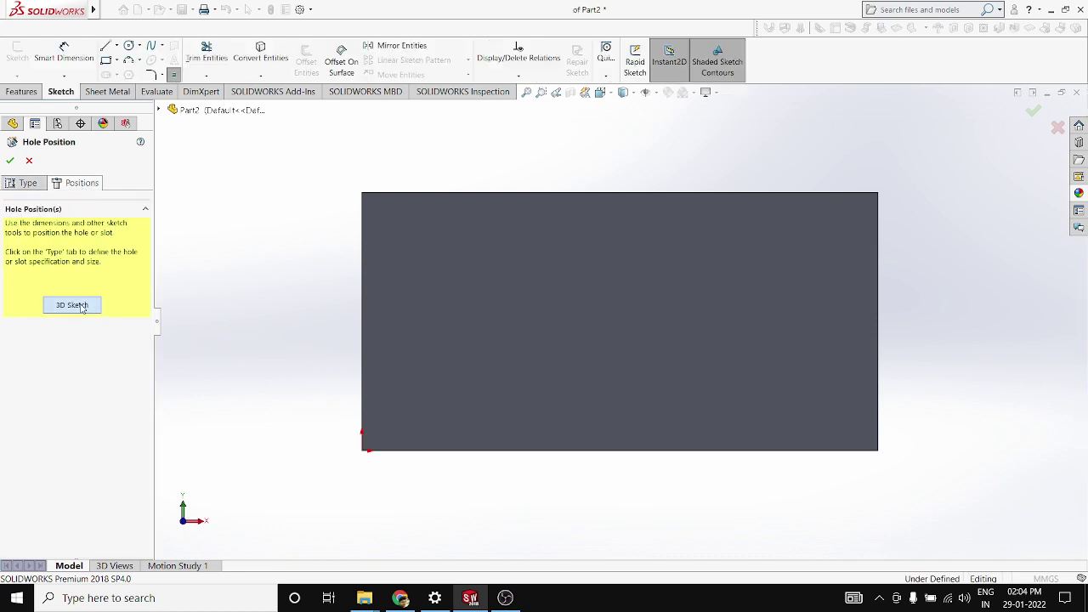
left_click(462, 290)
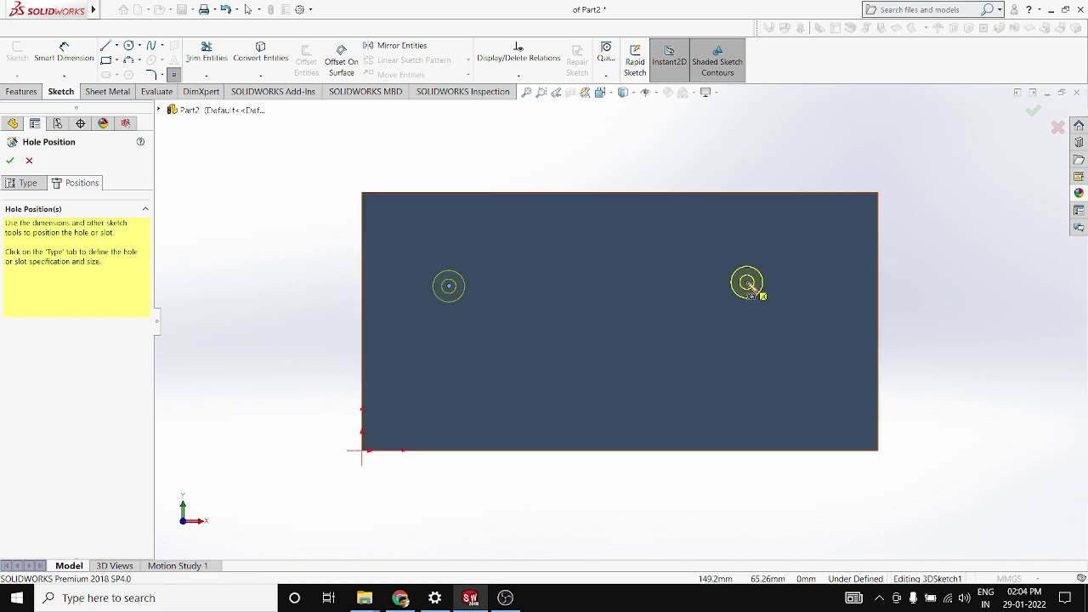
left_click(734, 232)
left_click(733, 362)
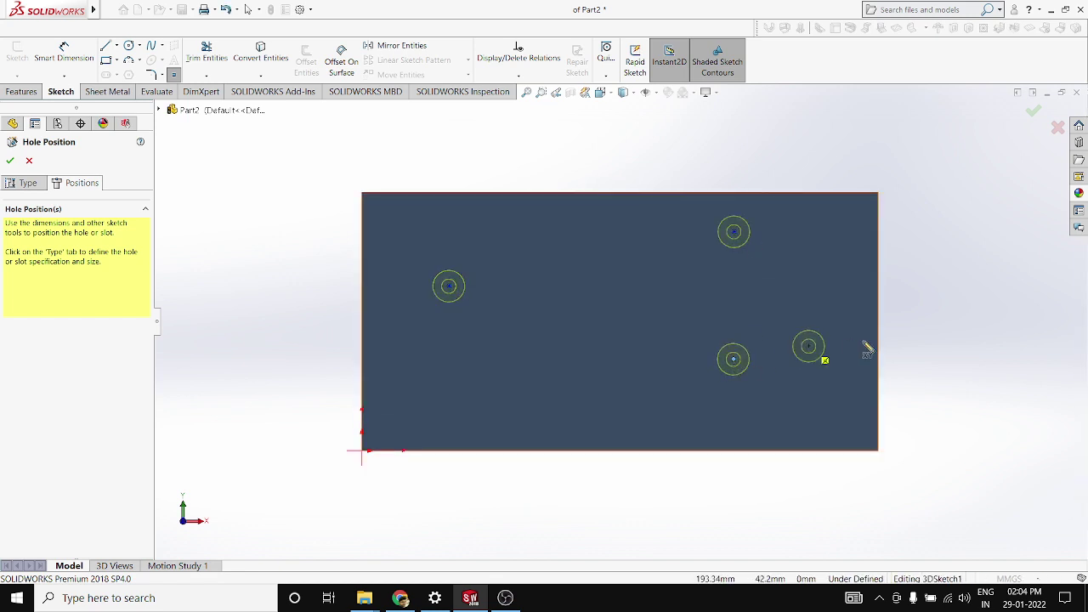
Step: Dimension the left hole's centre from the plate's left edge, accepting the distance as placed
left_click(64, 53)
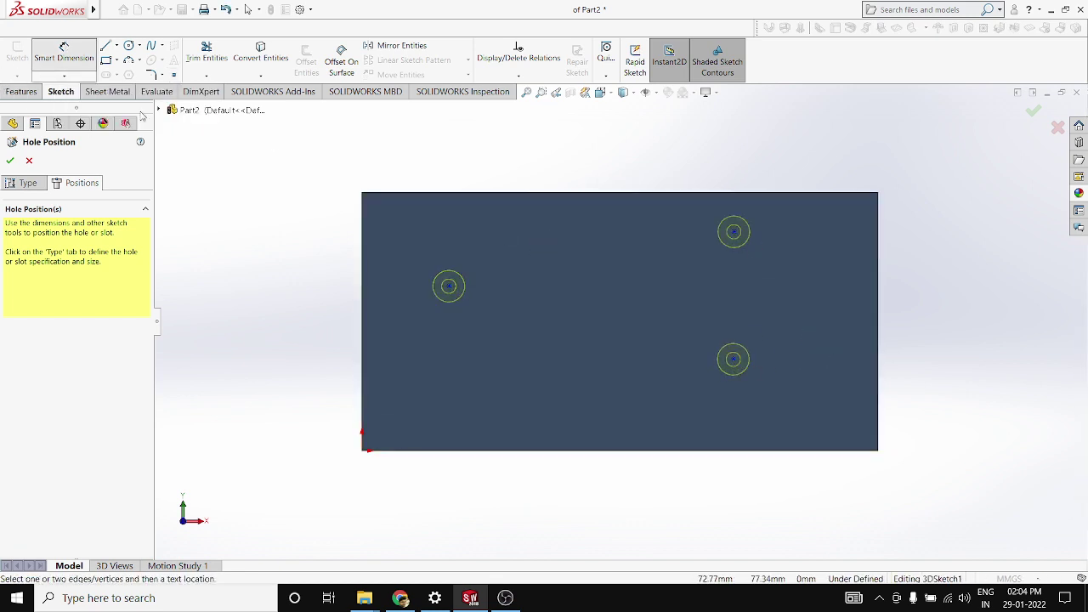
left_click(365, 294)
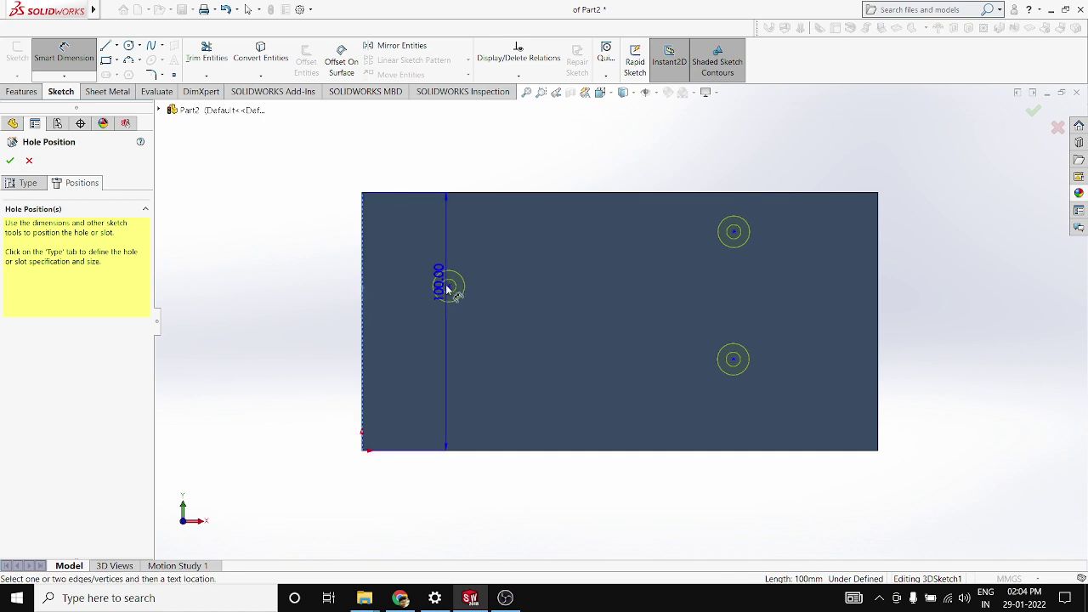
left_click(449, 285)
left_click(414, 146)
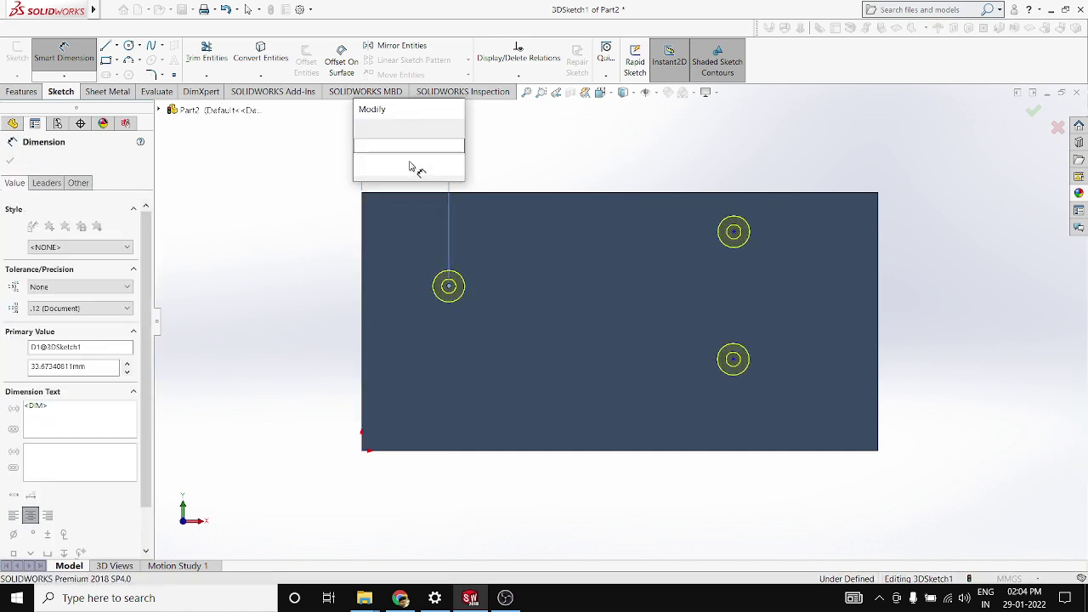
left_click(361, 134)
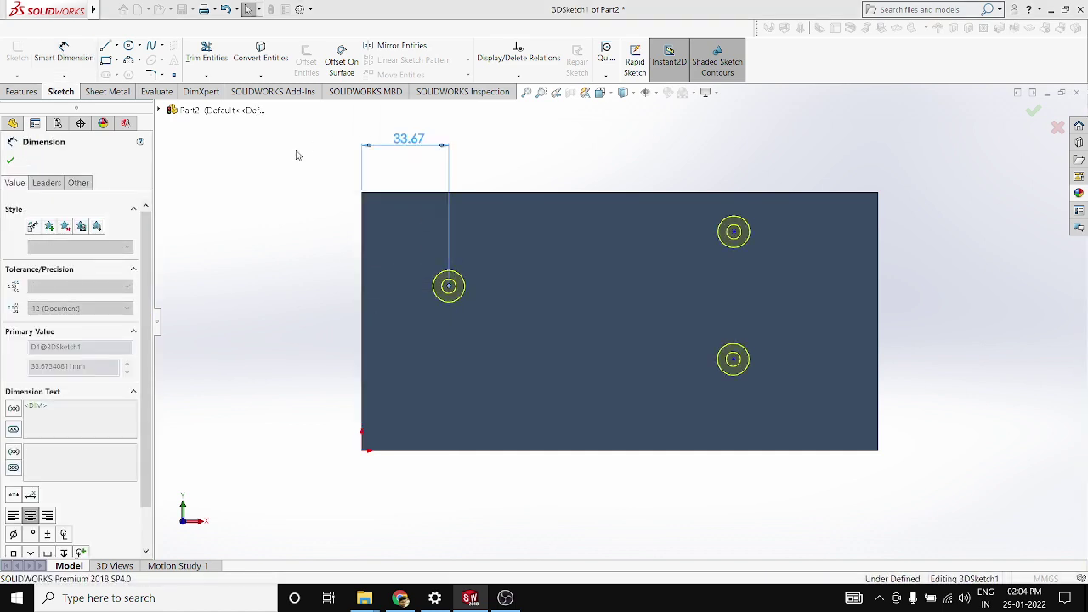
Step: Dimension the left hole's centre from the plate's top edge, accepting the distance as placed, and leave the dimension command
left_click(478, 194)
left_click(449, 286)
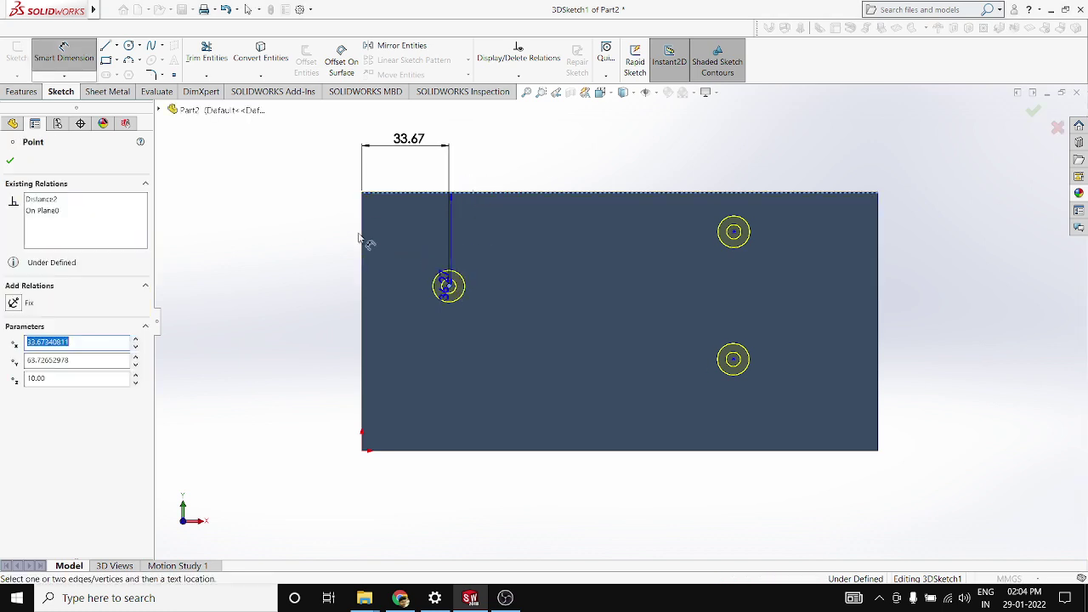
left_click(322, 238)
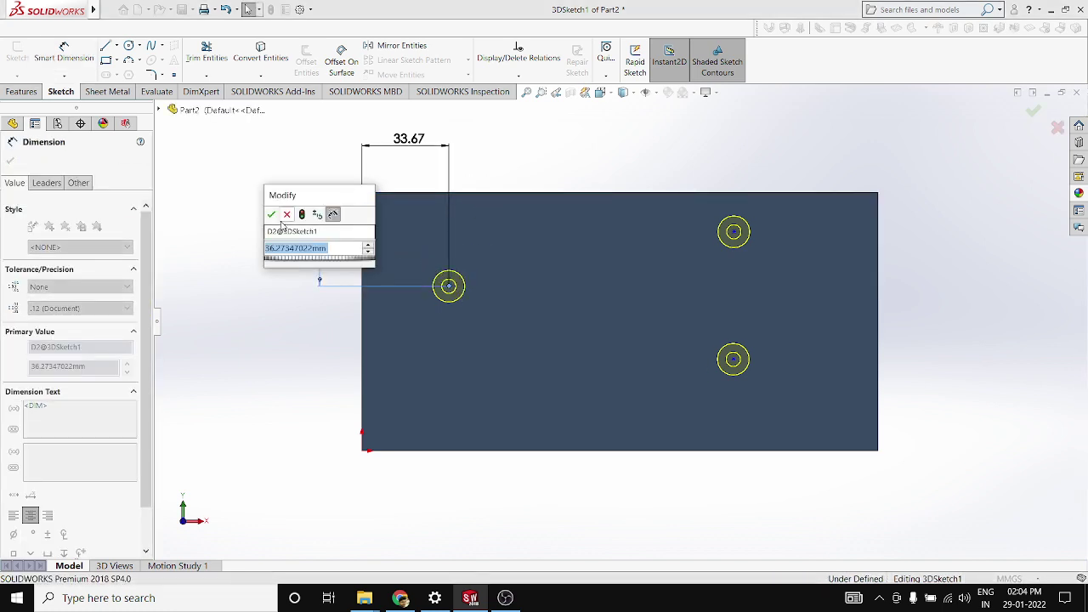
key("Return")
scroll(454, 280, "down", 3)
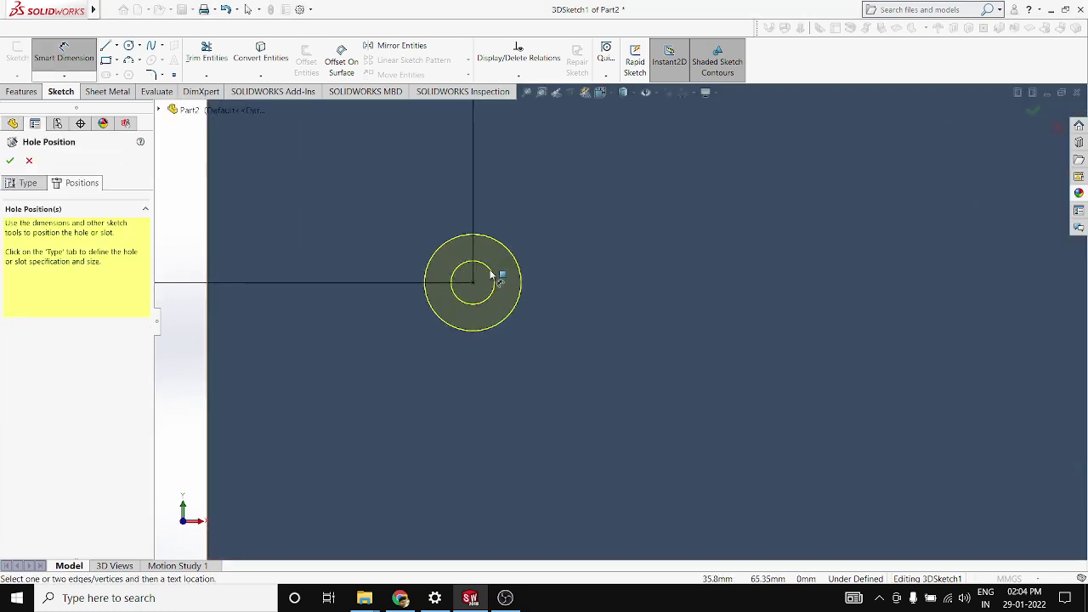
scroll(464, 280, "up", 2)
scroll(595, 322, "up", 4)
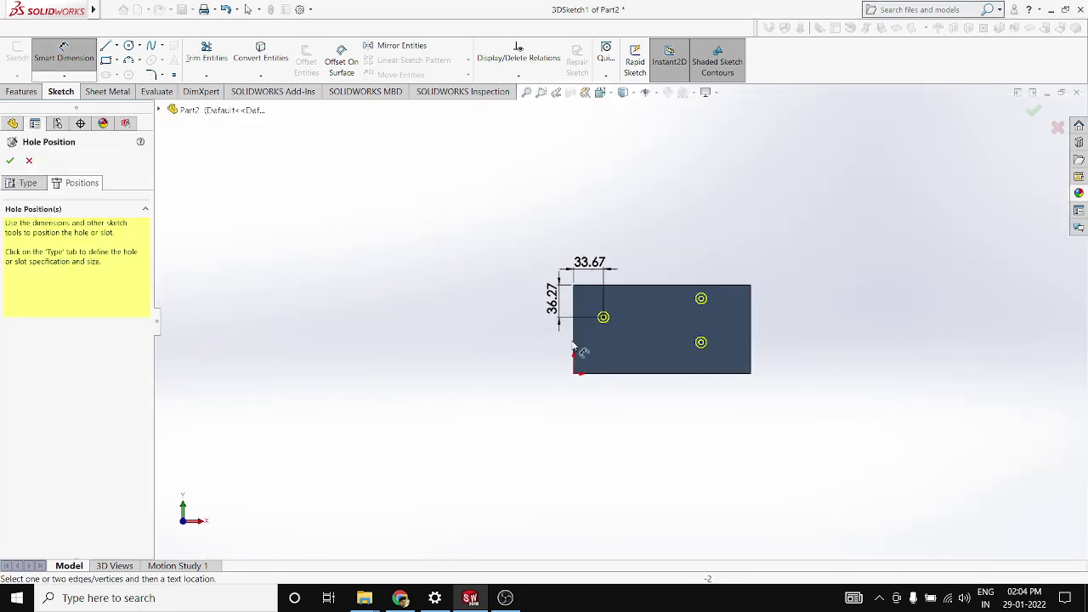
scroll(676, 331, "down", 3)
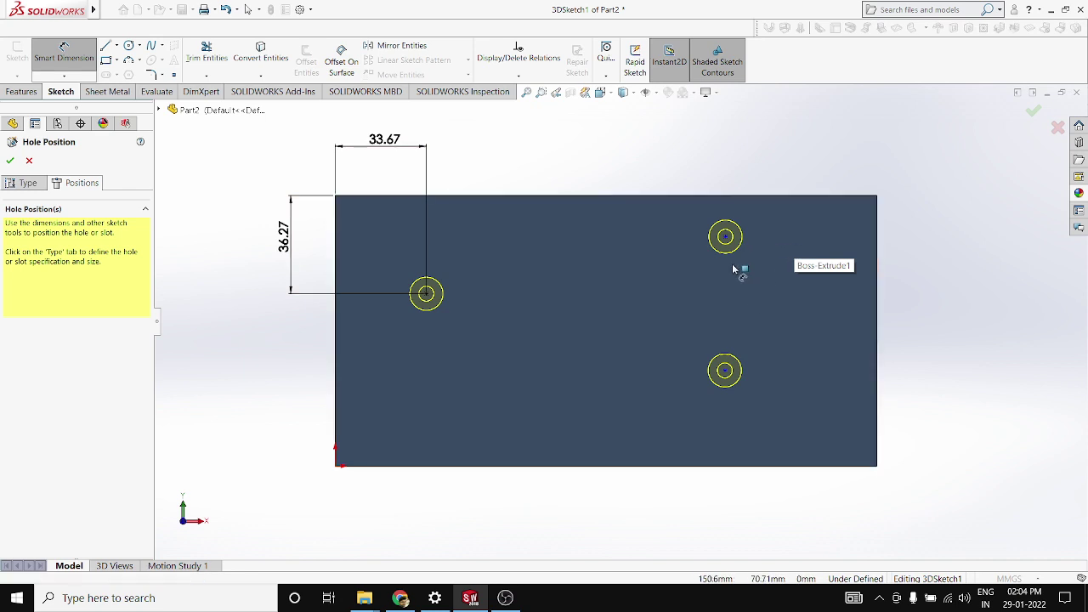
key("Escape")
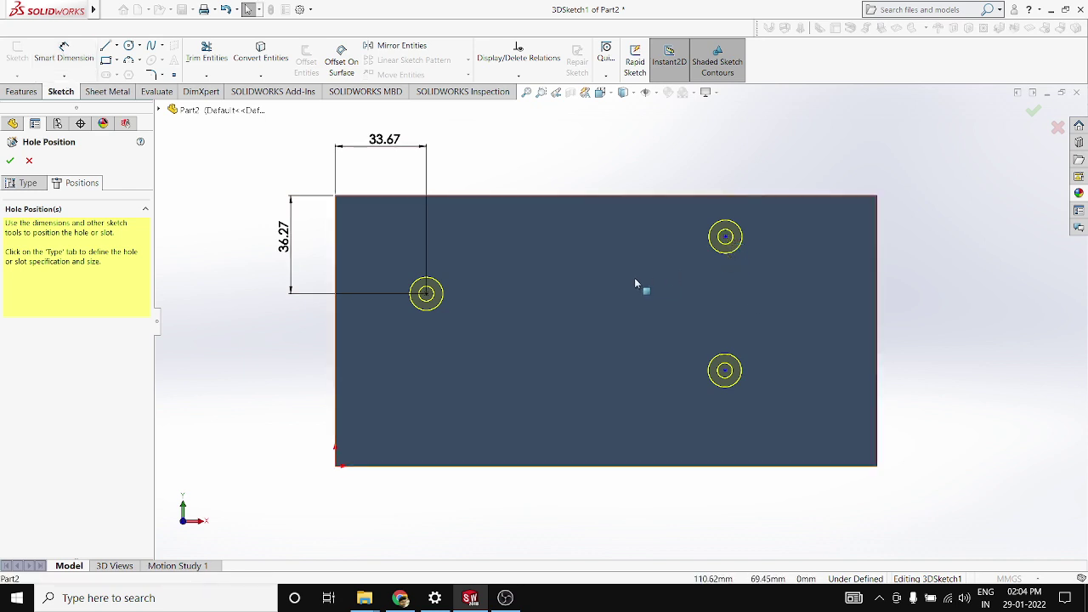
Step: Align the upper right hole with the left hole using an Along X relation, and delete the lower right hole point
left_click(426, 294)
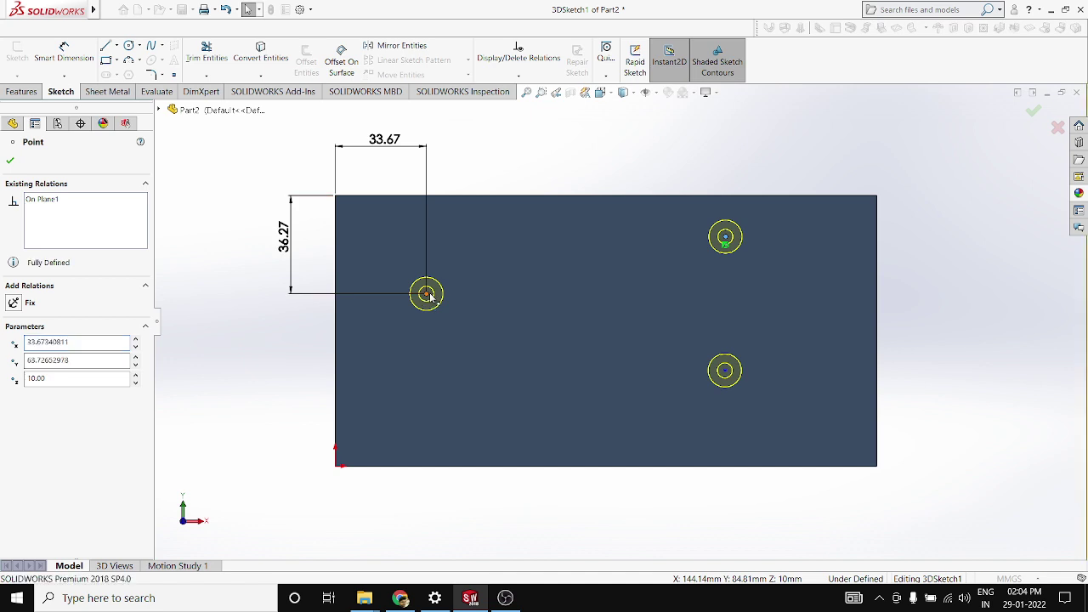
left_click(427, 292, "ctrl")
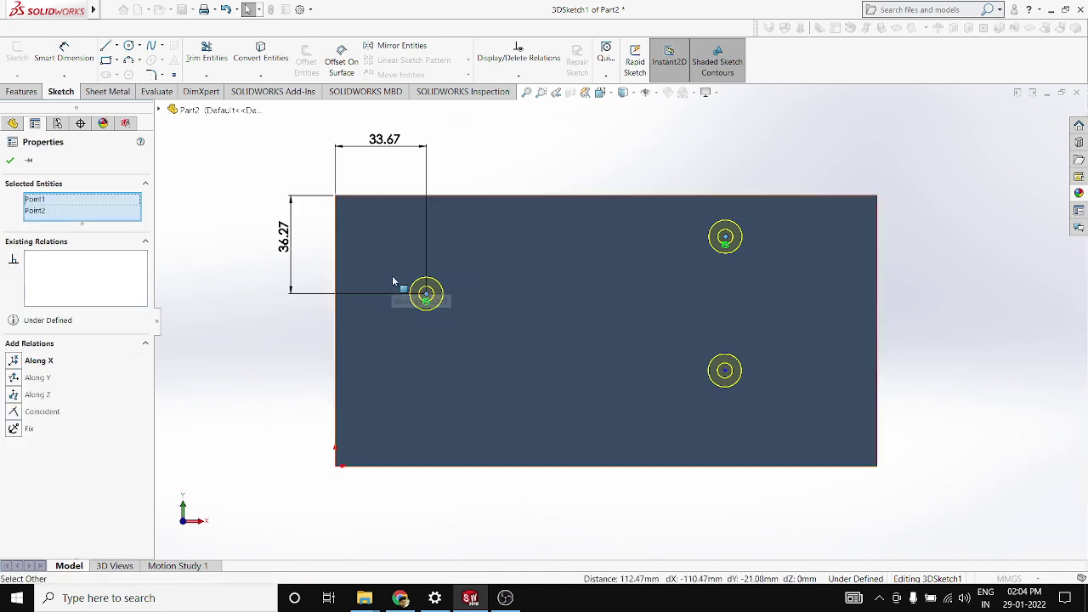
left_click(13, 360)
left_click(885, 260)
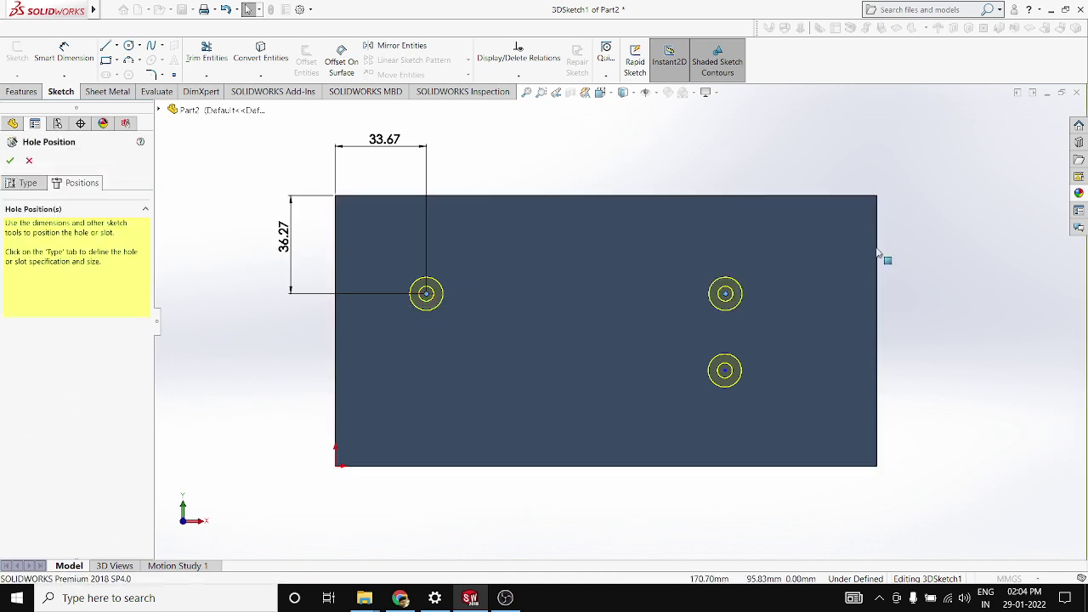
left_click(725, 372)
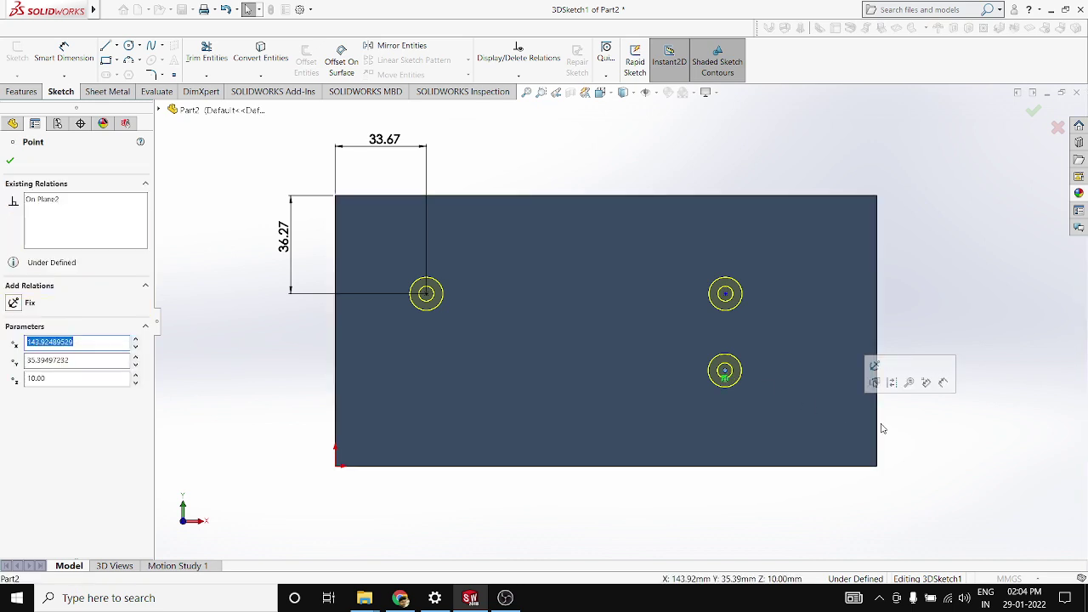
key("Delete")
Step: Set the distance between the two hole centres to 110 mm and finish the counterbore hole feature
left_click(64, 53)
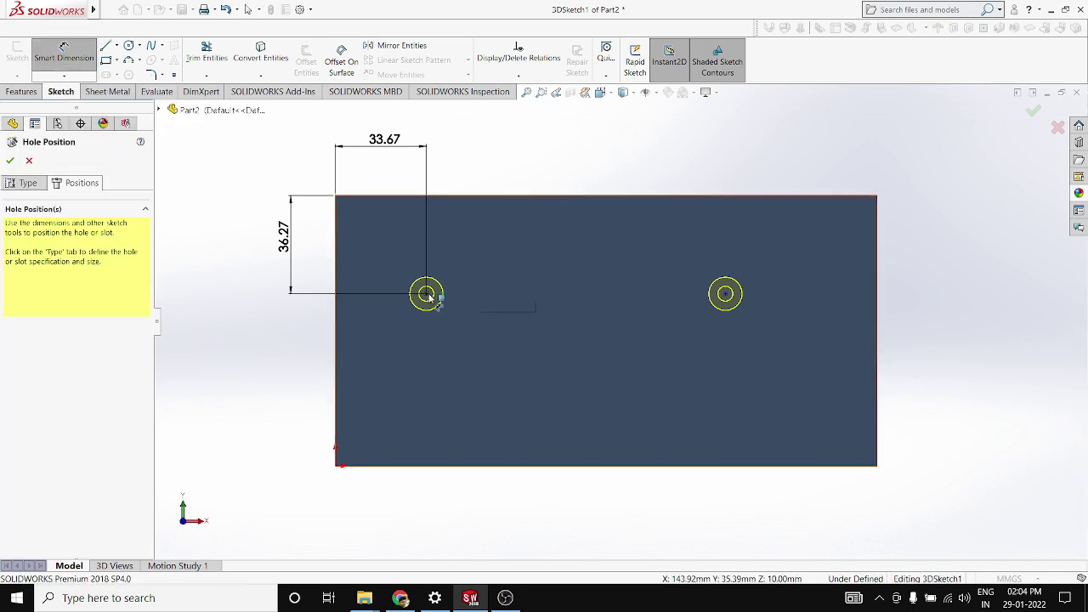
left_click(427, 294)
left_click(725, 294)
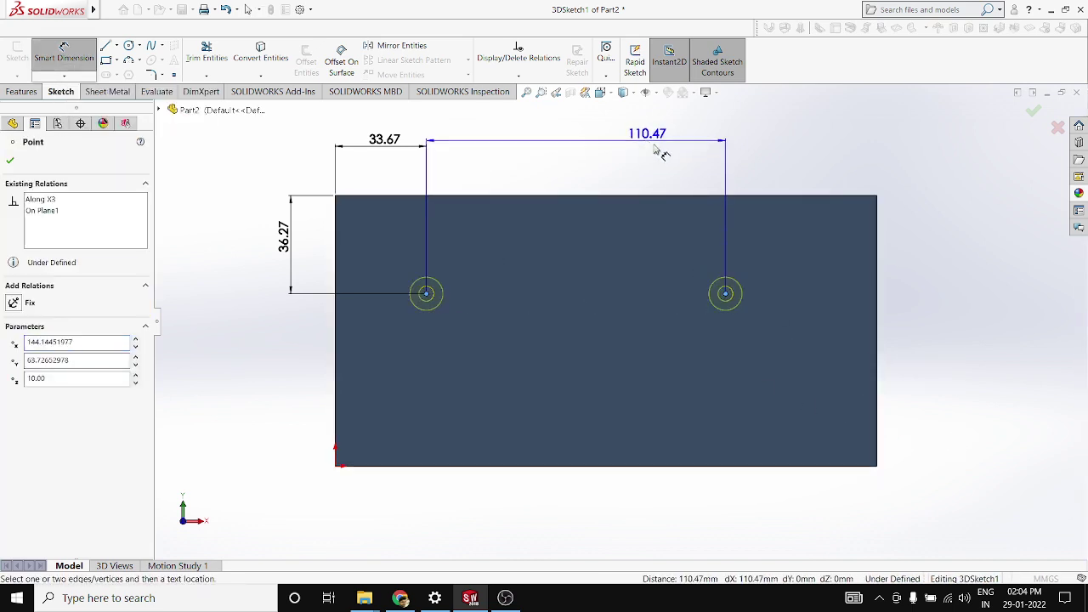
left_click(659, 148)
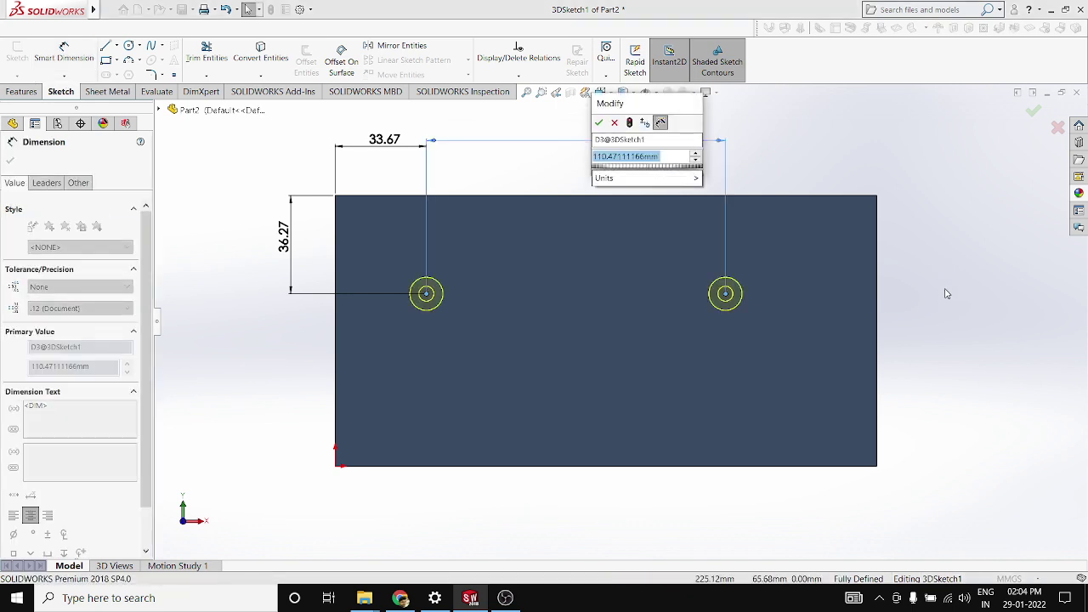
type("110")
key("Return")
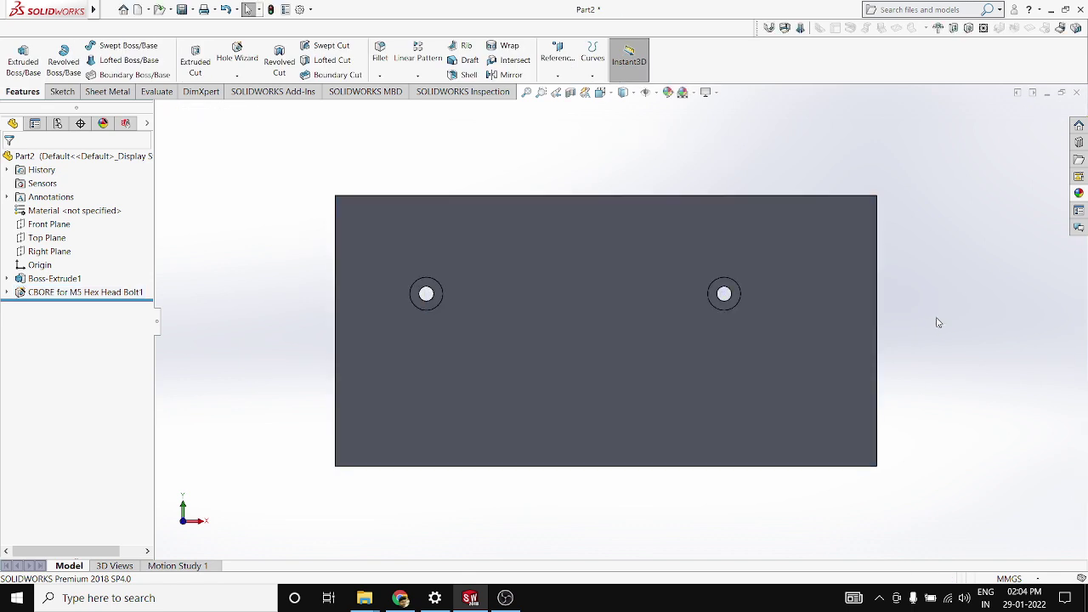
Step: Examine the two counterbored holes in a tilted view and reorient the view normal to the plate's large face
scroll(653, 440, "down", 2)
middle_click_drag(651, 442, 583, 309)
scroll(669, 325, "down", 2)
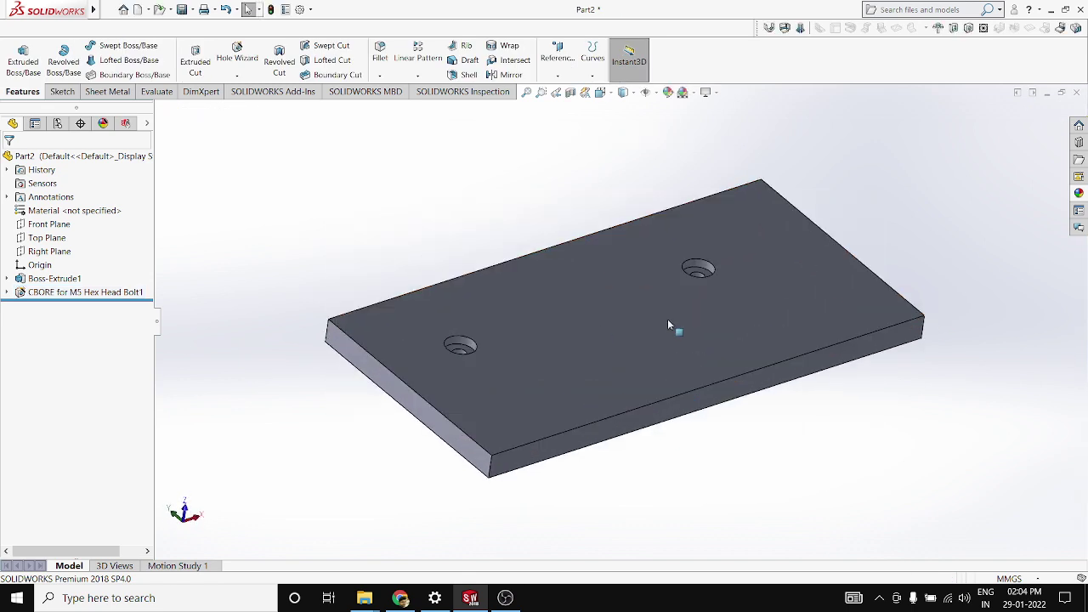
scroll(587, 319, "up", 2)
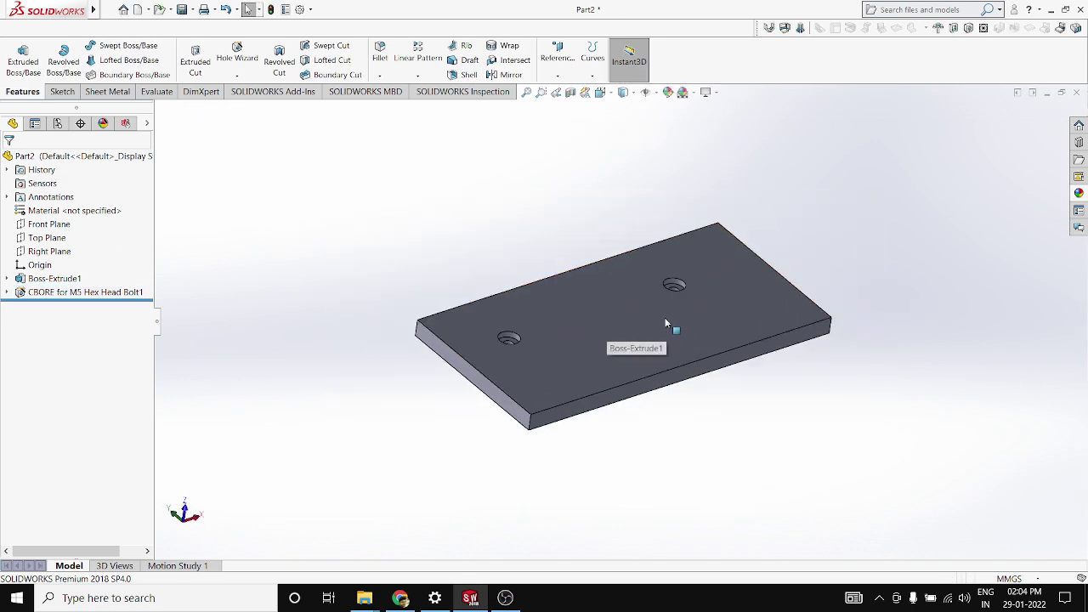
scroll(664, 318, "down", 2)
left_click(522, 283)
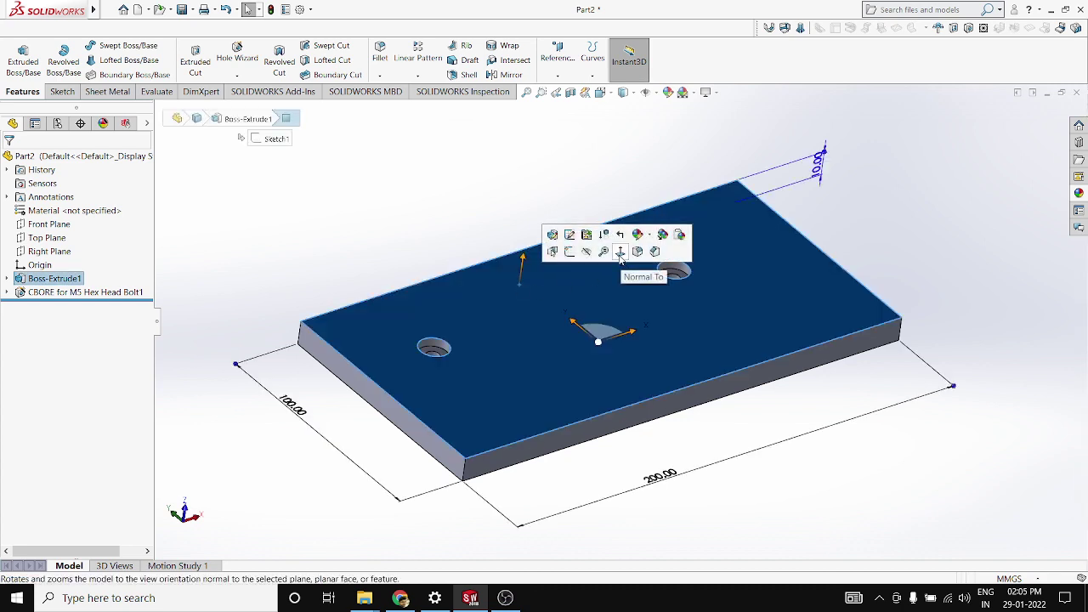
left_click(606, 253)
left_click(311, 334)
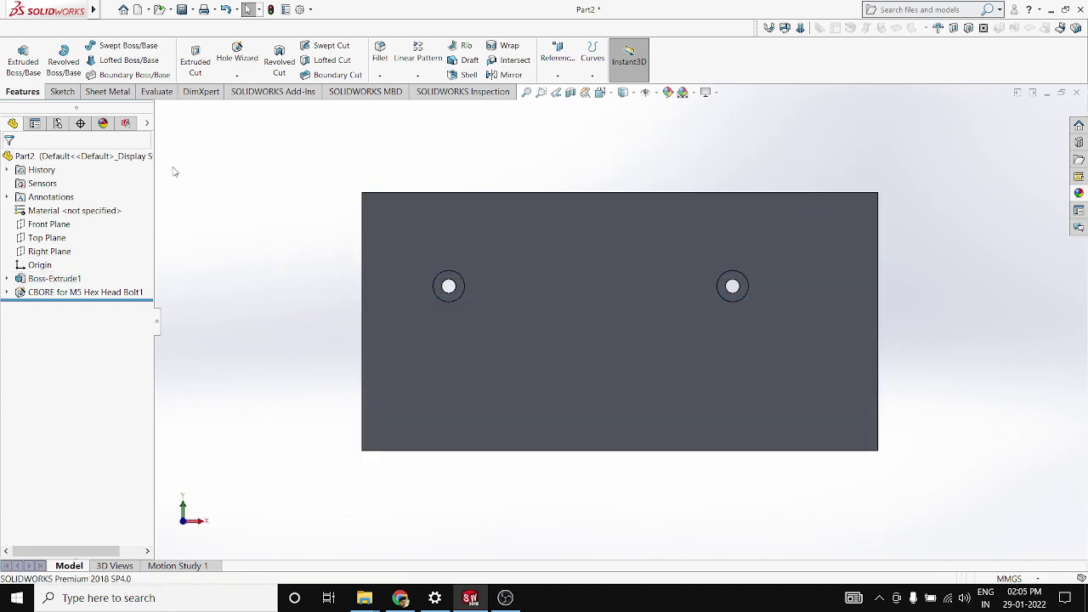
Step: Sketch a horizontal centerline about 118 mm long on the plate's large face, below the two counterbored holes
left_click(61, 91)
left_click(117, 46)
left_click(128, 59)
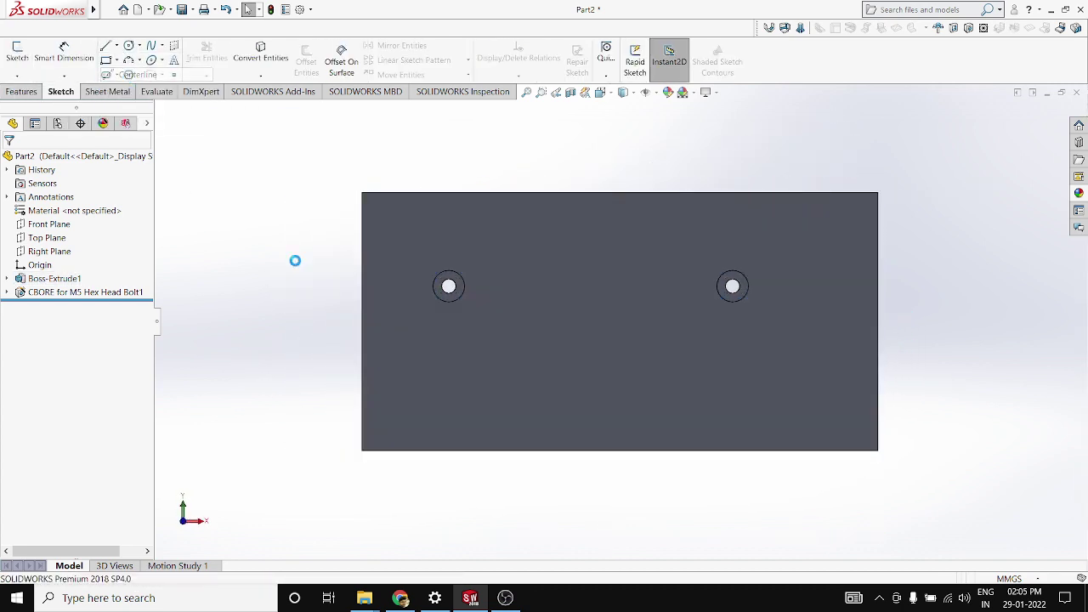
left_click(475, 366)
left_click(451, 358)
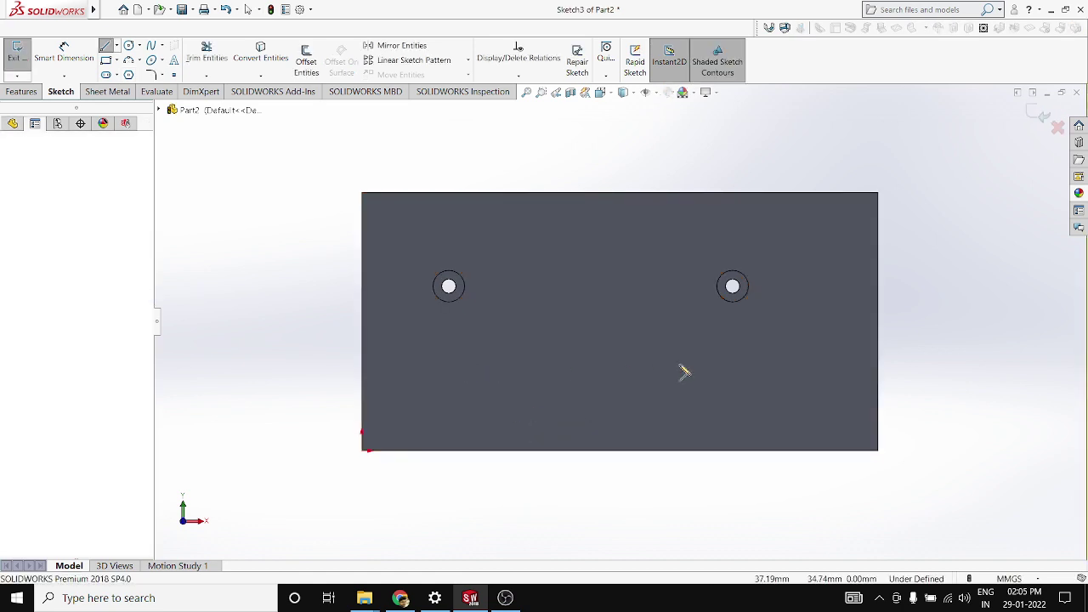
left_click(756, 358)
key("Escape")
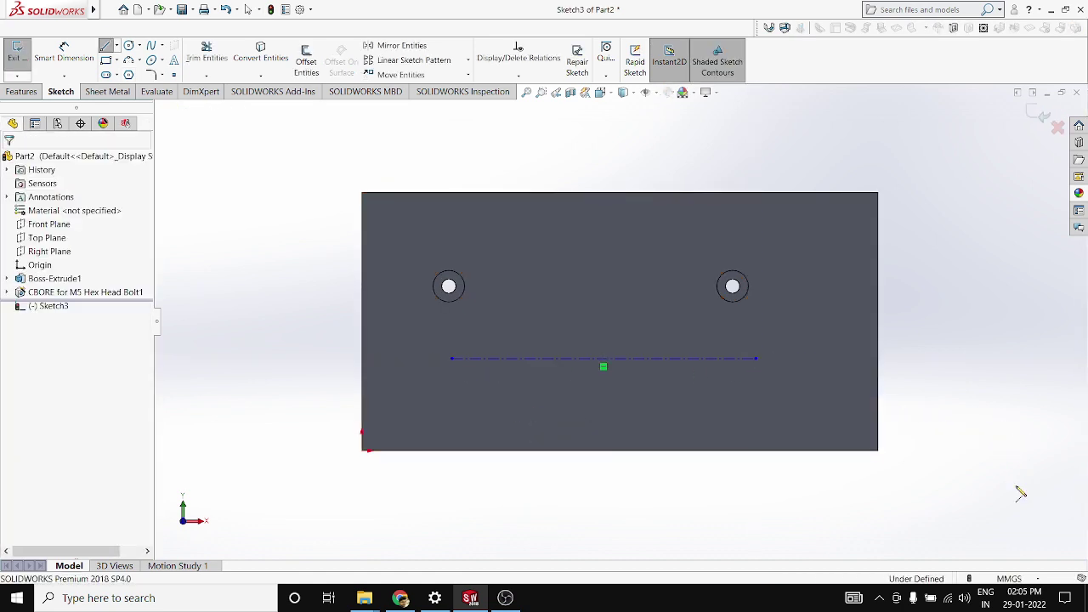
Step: Dimension the centerline 35 mm above the plate's bottom edge
key("d")
left_click(677, 358)
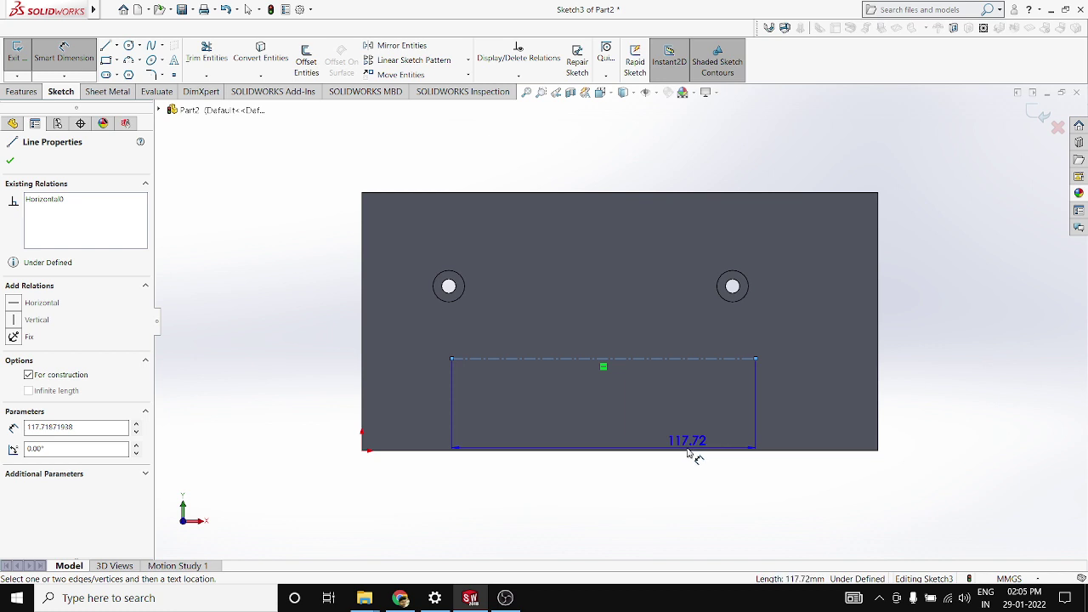
left_click(689, 449)
left_click(978, 408)
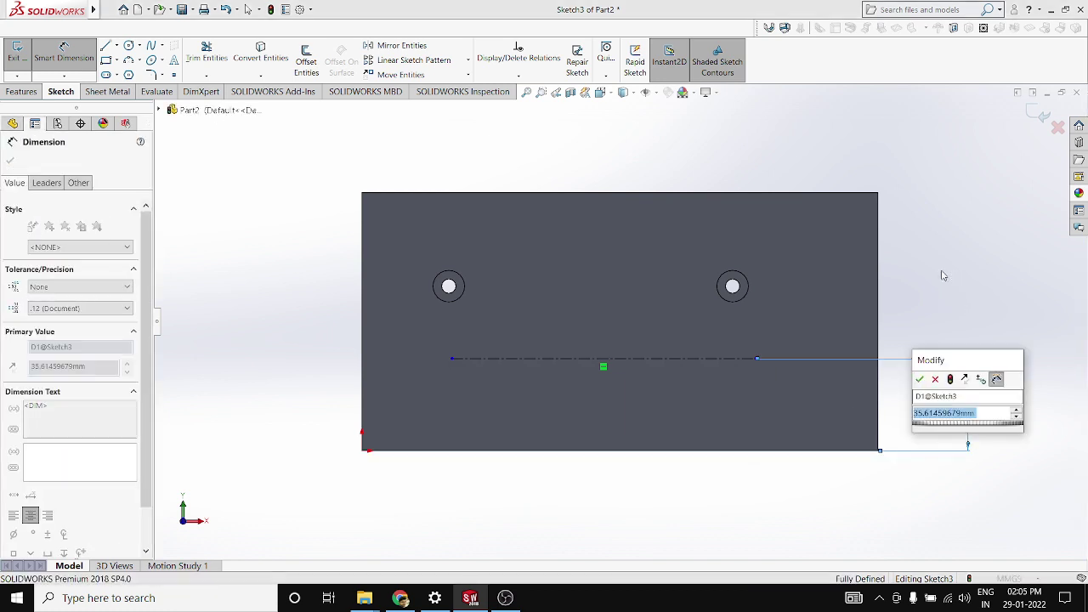
type("35")
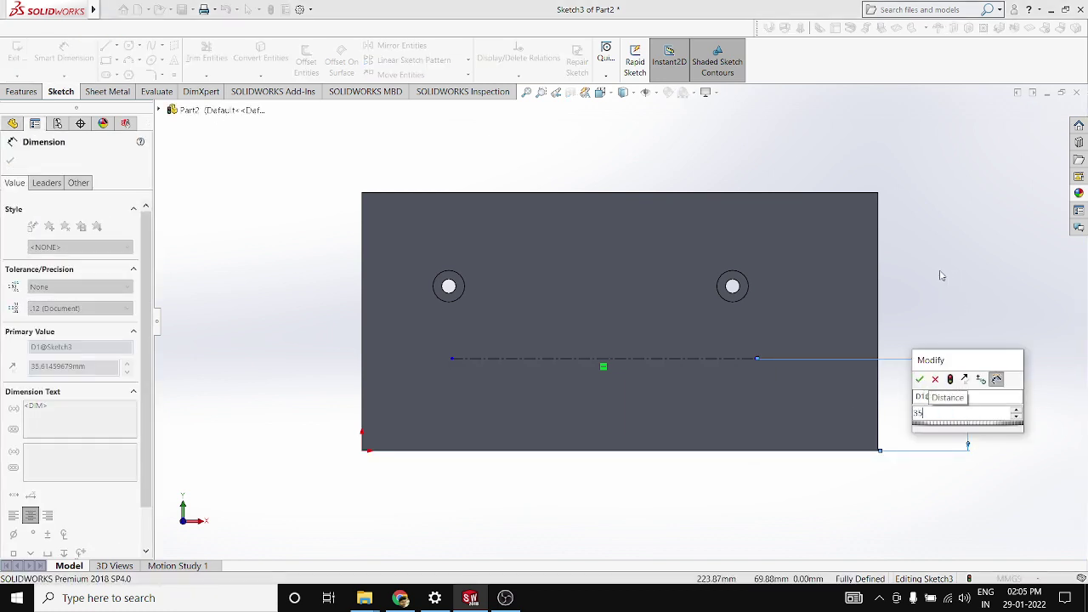
key("Return")
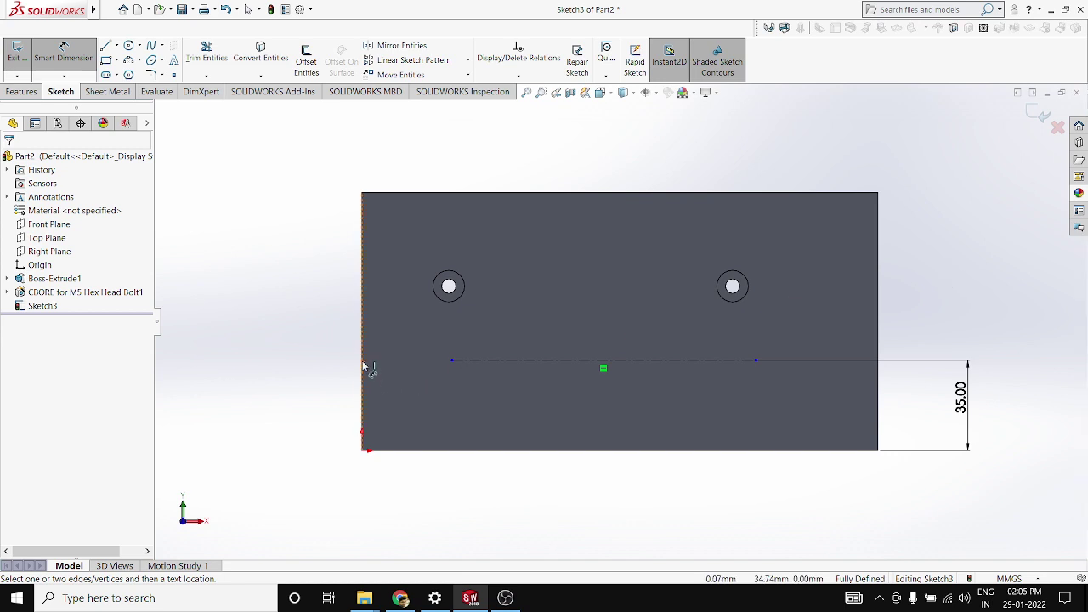
Step: Dimension the centerline's left endpoint 35 mm from the plate's left edge
left_click(364, 368)
left_click(452, 359)
key("z")
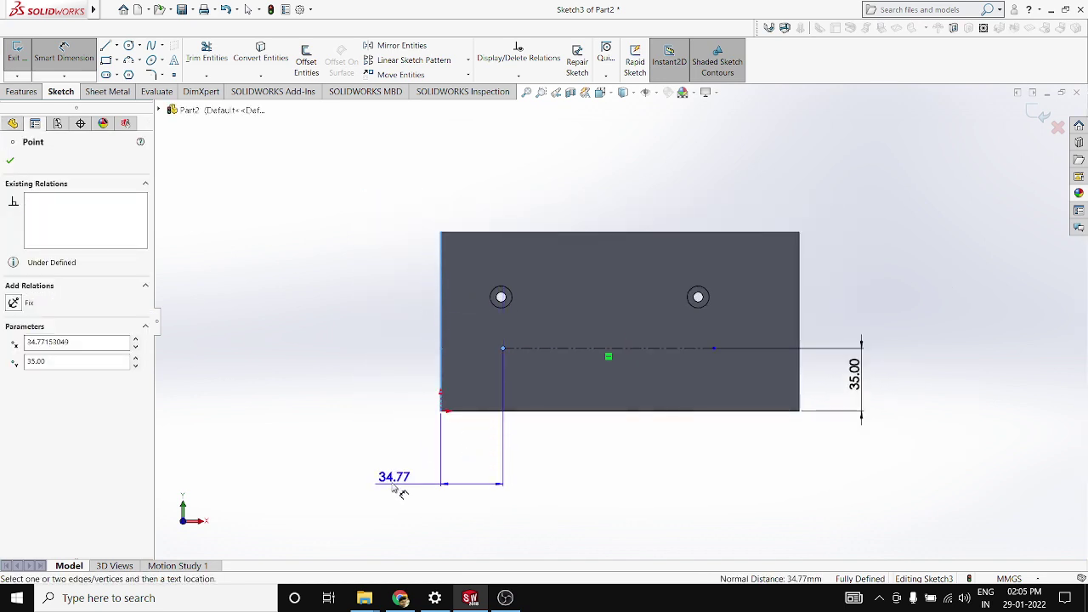
left_click(390, 470)
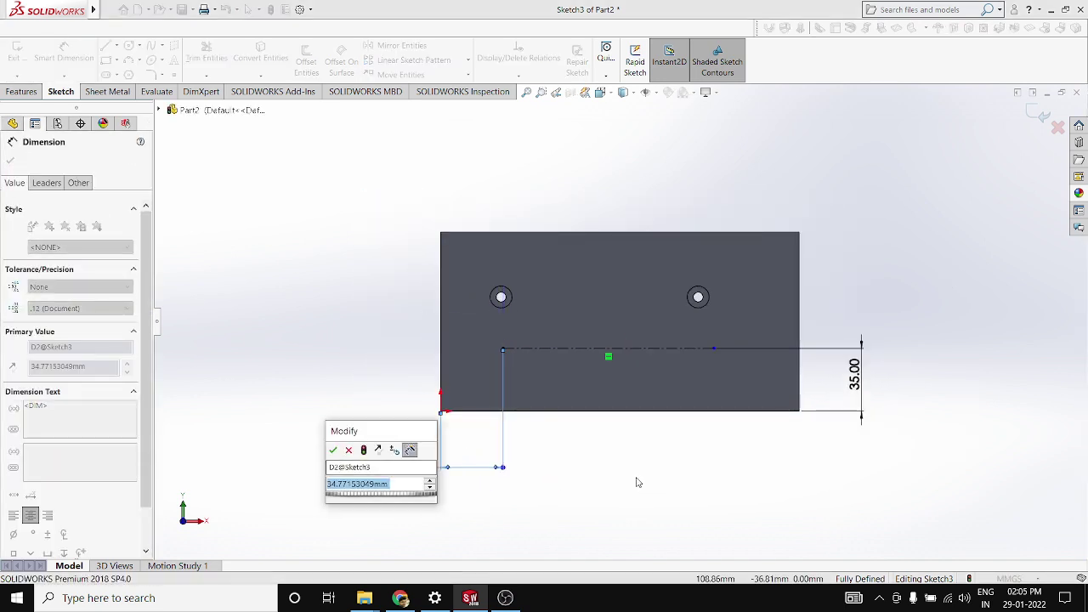
type("35")
key("Return")
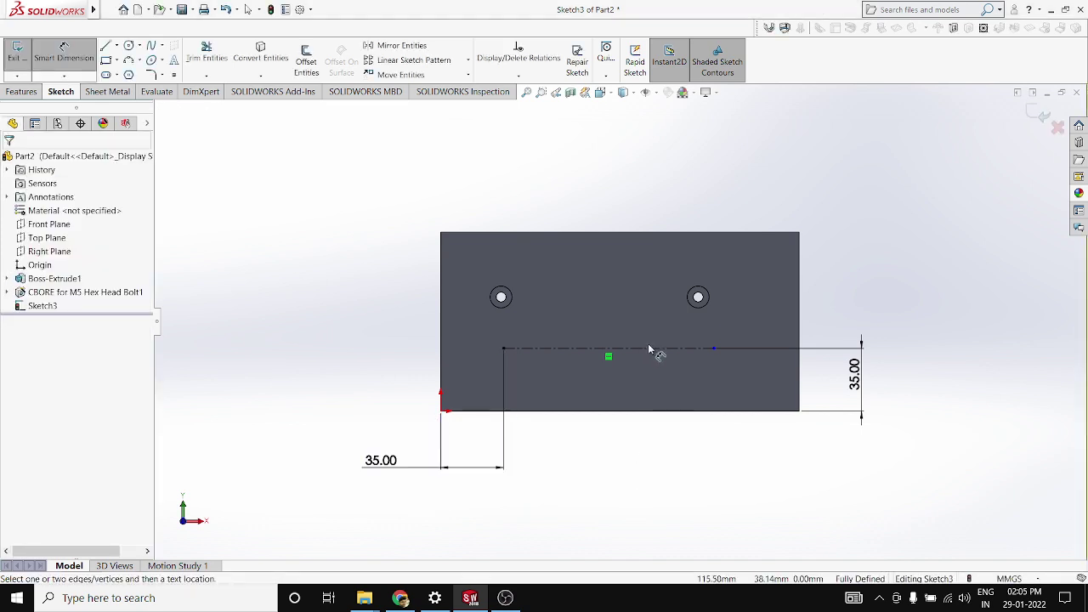
Step: Set the centerline's length to 120 mm and exit the sketch
left_click(649, 349)
left_click(638, 462)
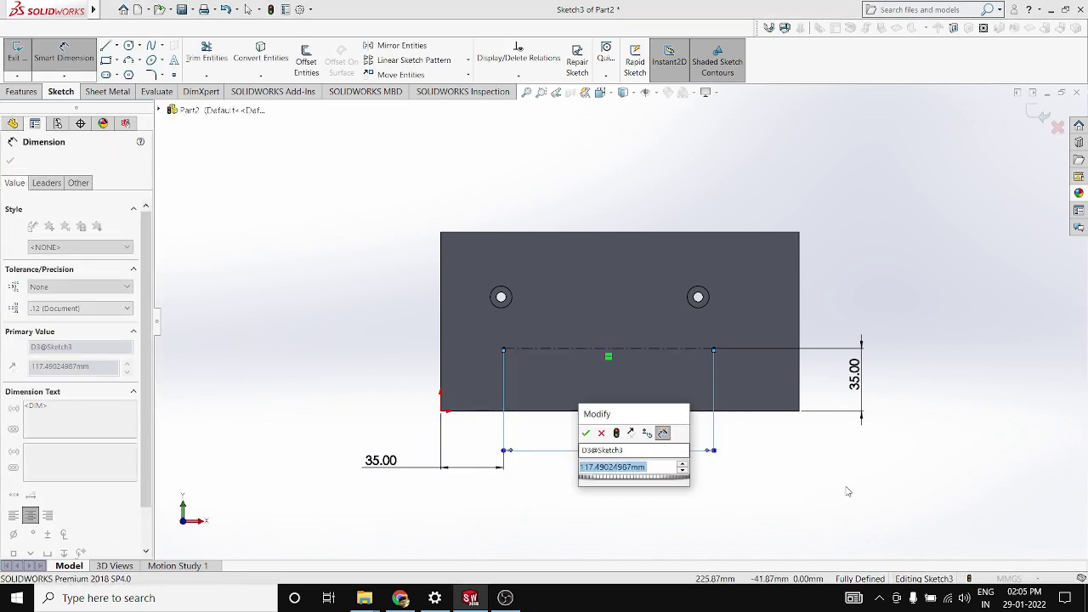
type("120")
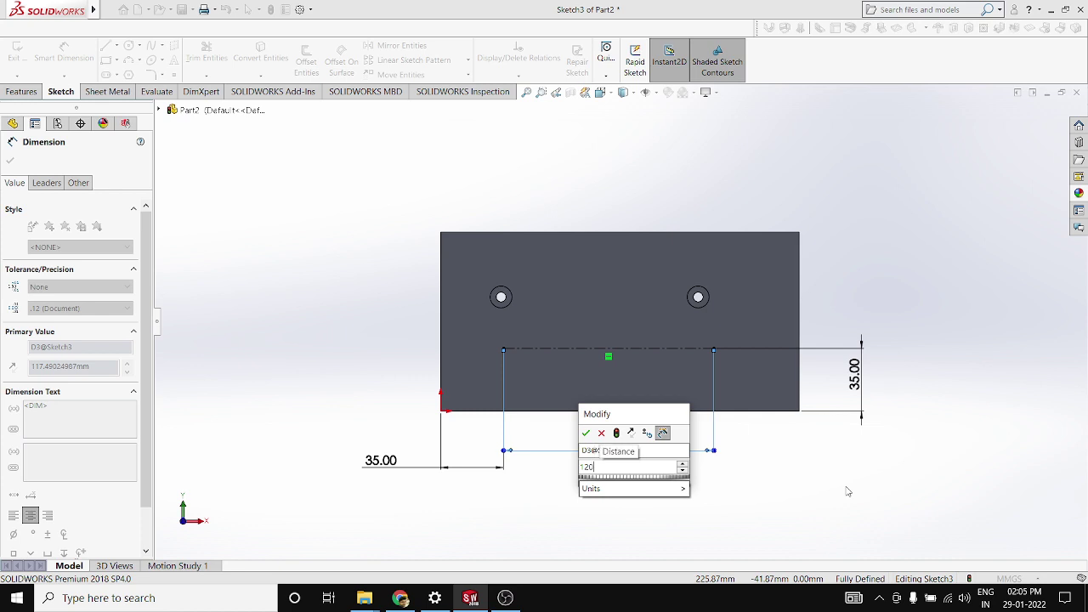
key("Return")
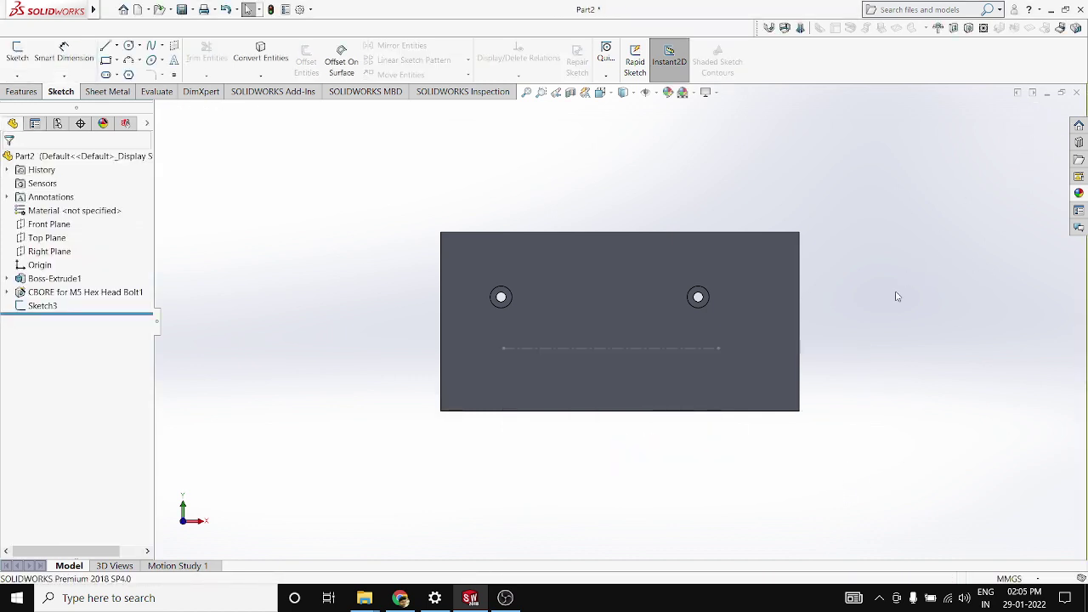
Step: Place M5 hex bolt counterbore holes, Through All, at both centerline endpoints with the Hole Wizard and finish the feature
scroll(898, 295, "down", 1)
left_click(21, 91)
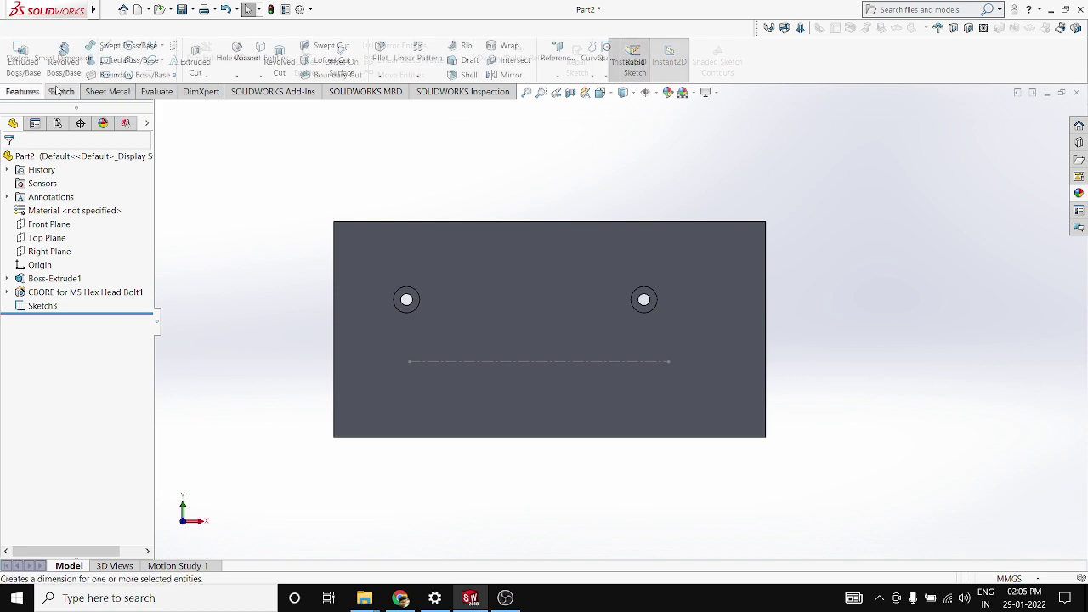
left_click(237, 53)
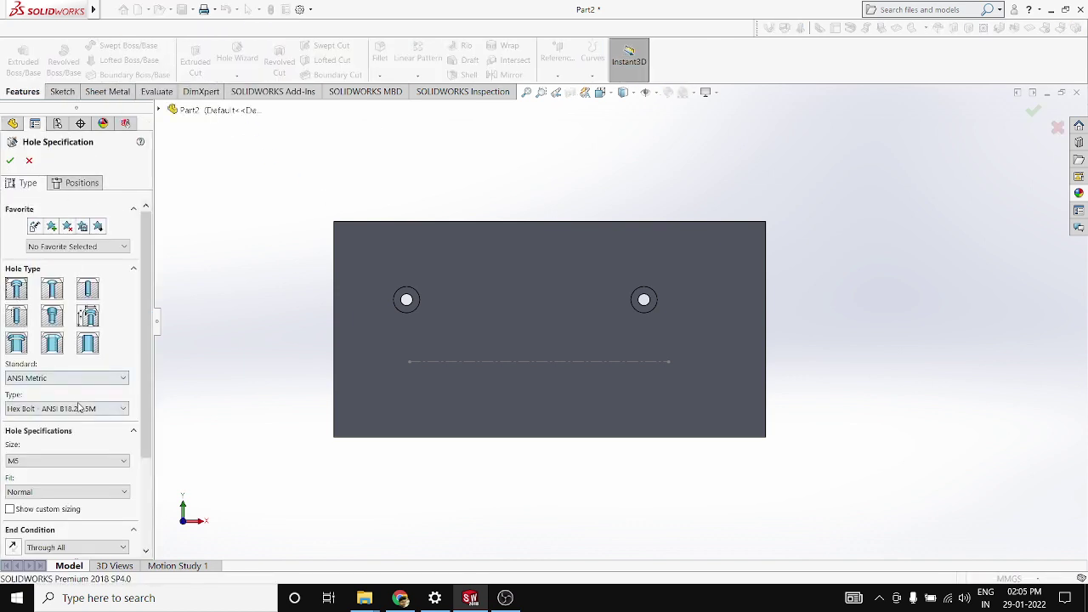
left_click_drag(145, 363, 101, 224)
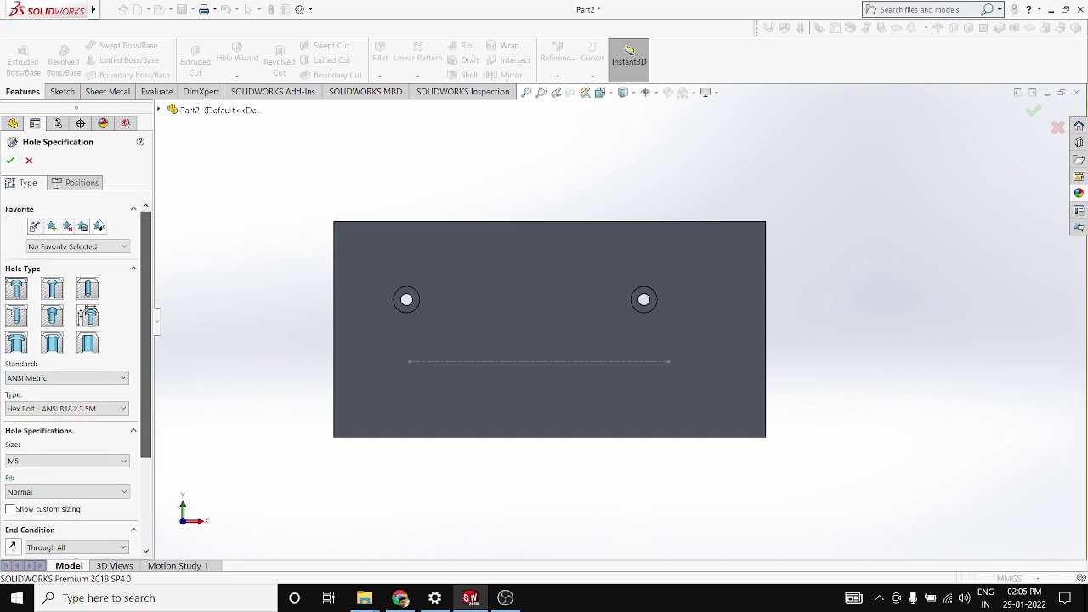
left_click(77, 183)
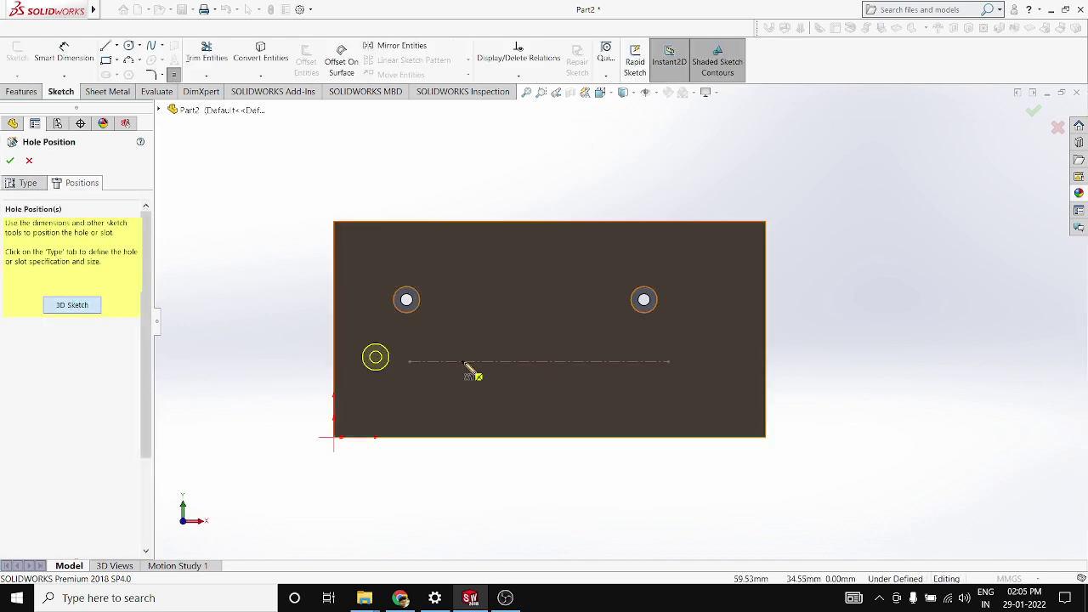
left_click(409, 362)
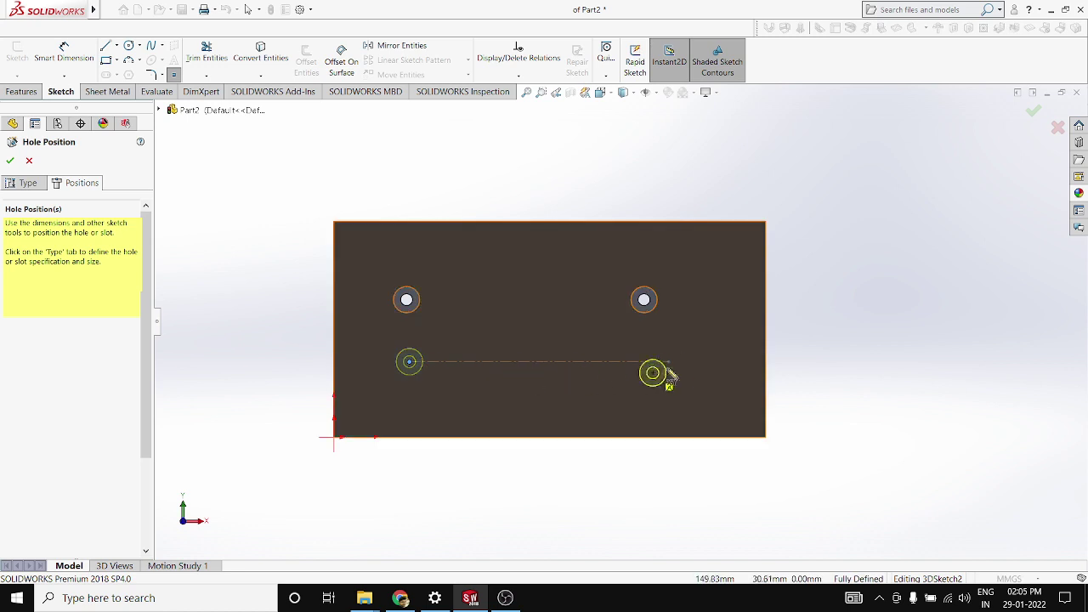
left_click(669, 363)
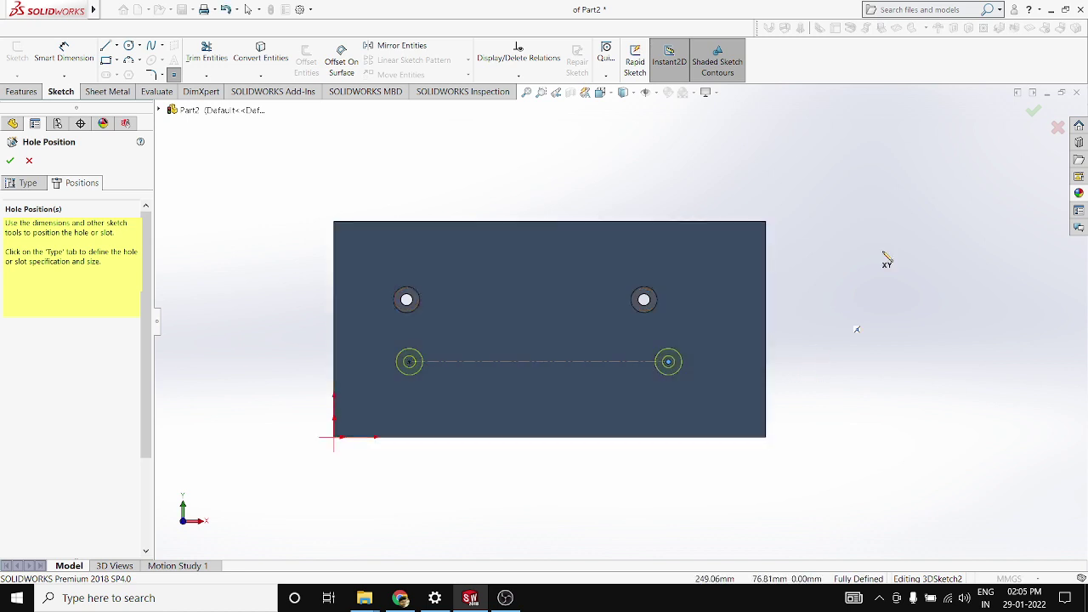
left_click(1035, 115)
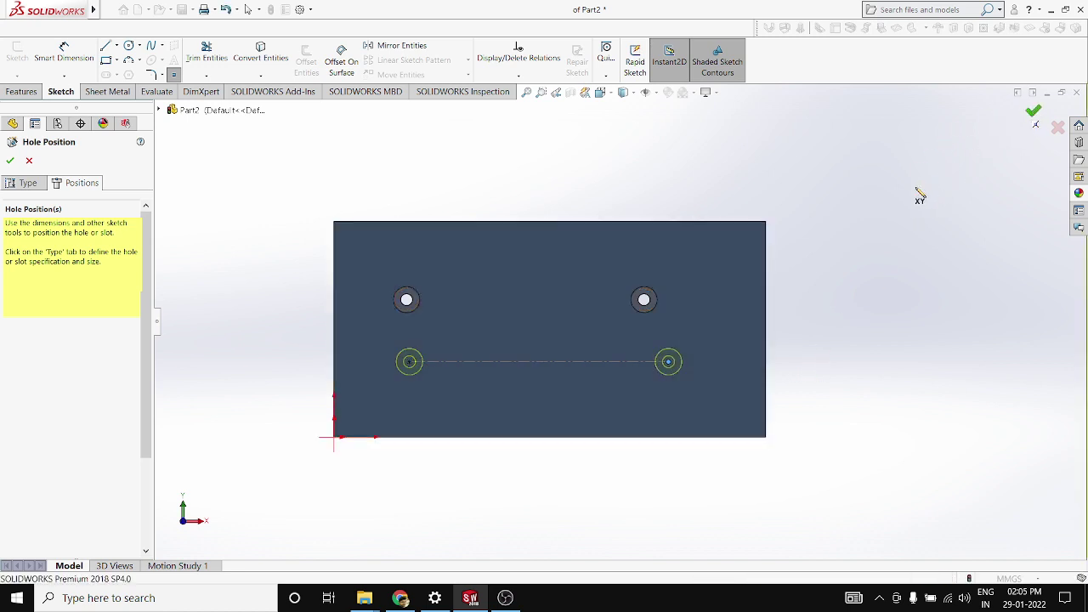
Step: Open the first M5 counterbore feature for editing, review the available hole standards and choose ANSI Metric
middle_click_drag(525, 433, 530, 265)
scroll(523, 341, "down", 3)
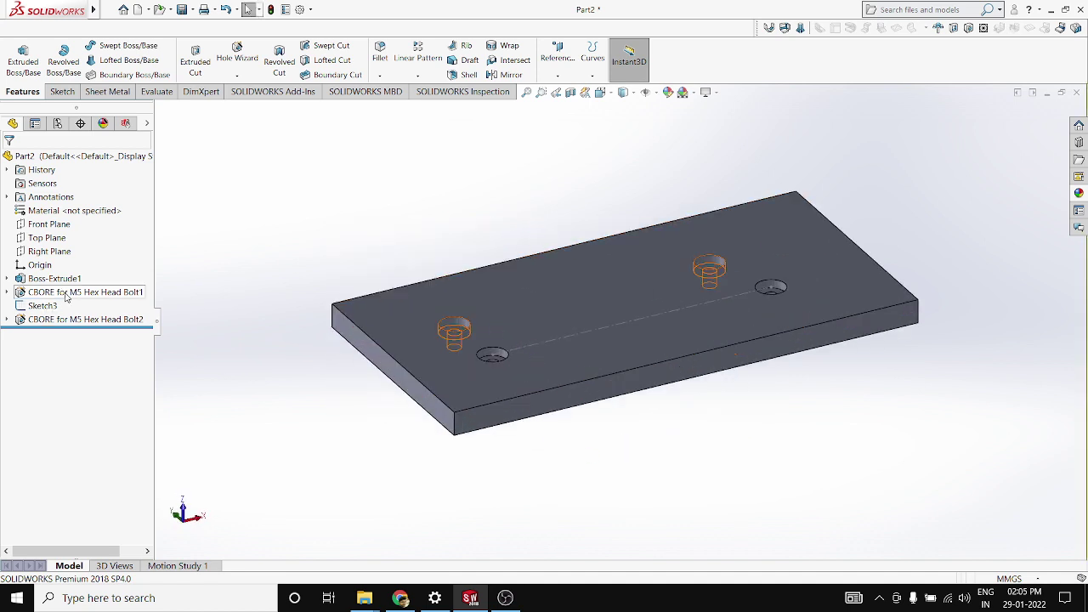
right_click(65, 293)
left_click(75, 259)
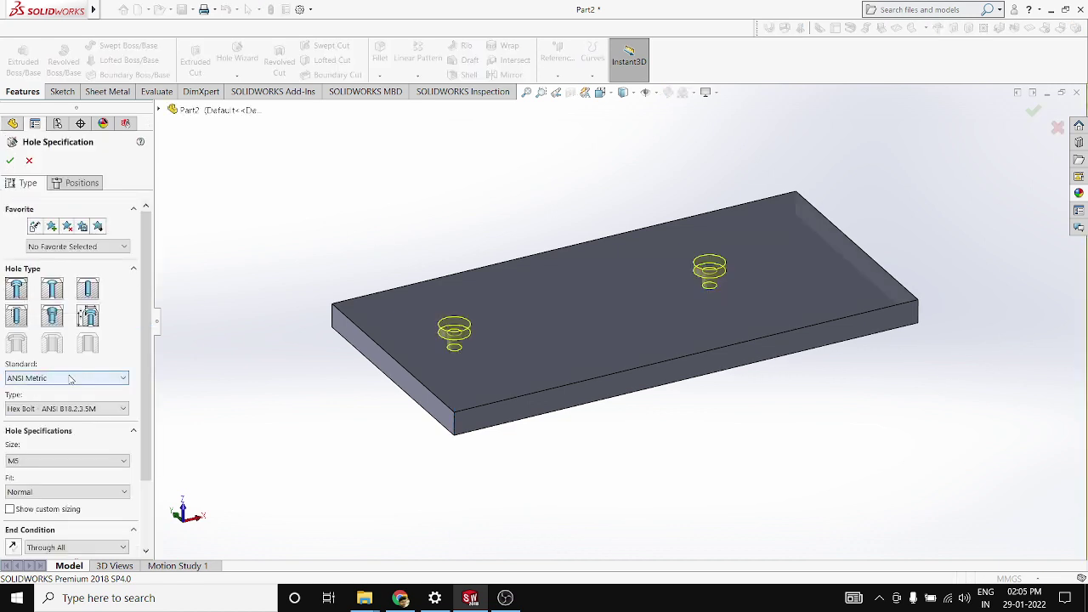
left_click_drag(147, 352, 149, 382)
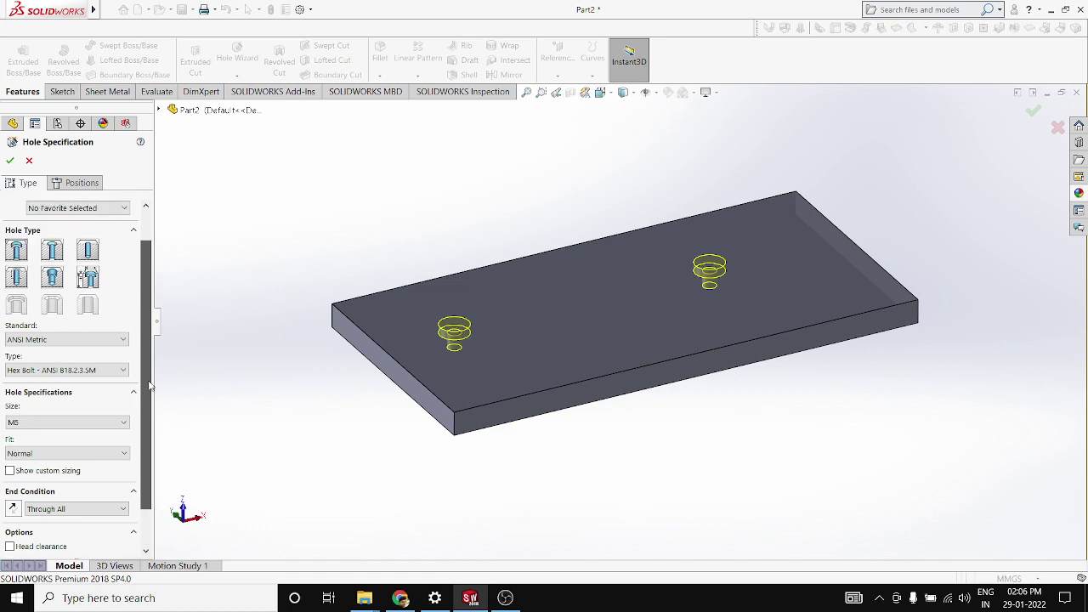
left_click(51, 340)
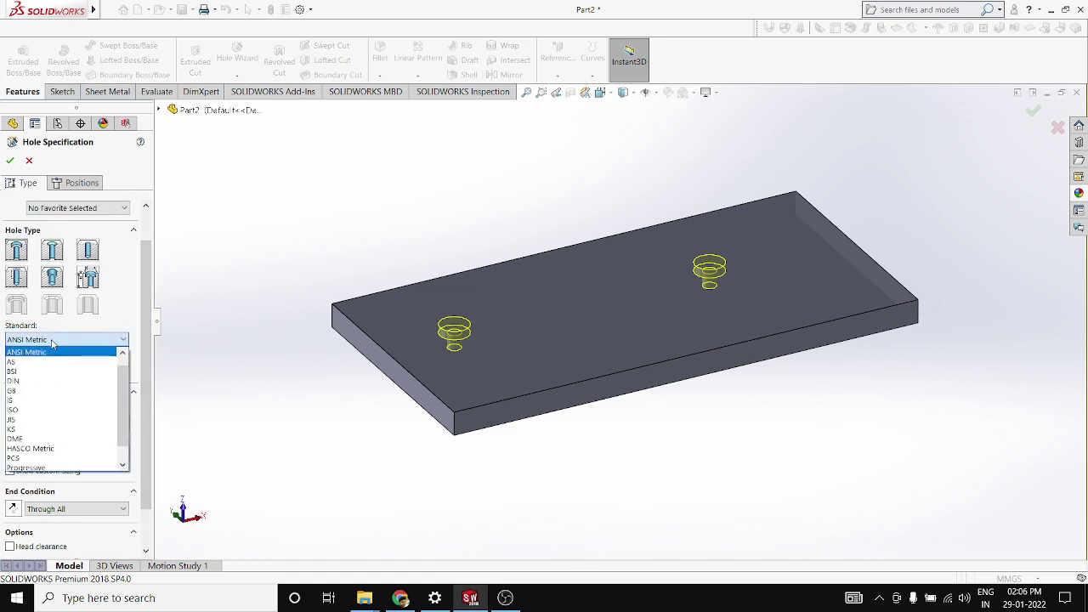
scroll(52, 352, "up", 1)
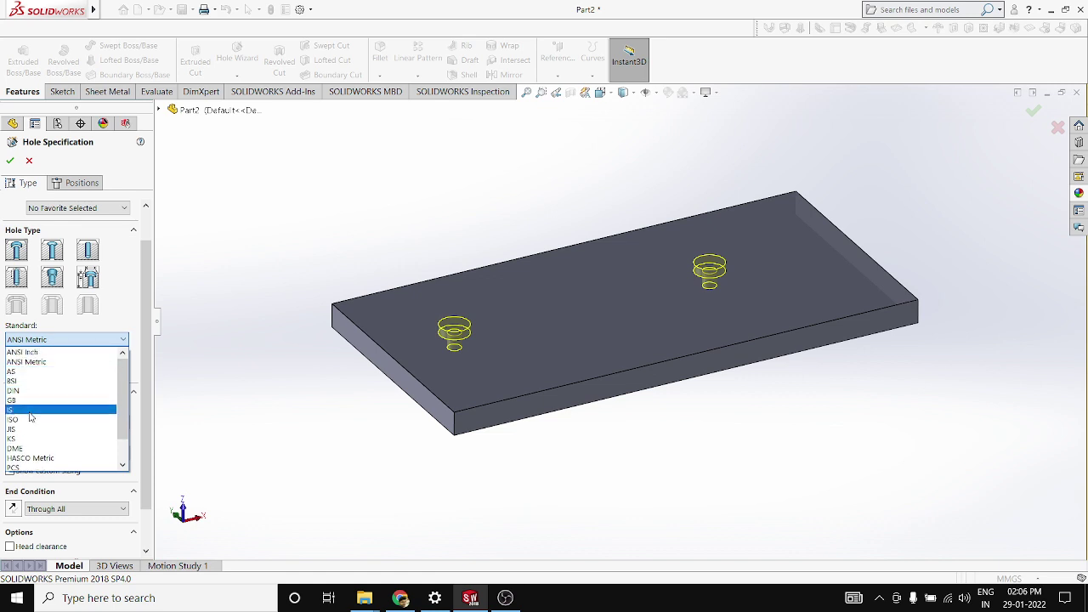
scroll(32, 414, "down", 1)
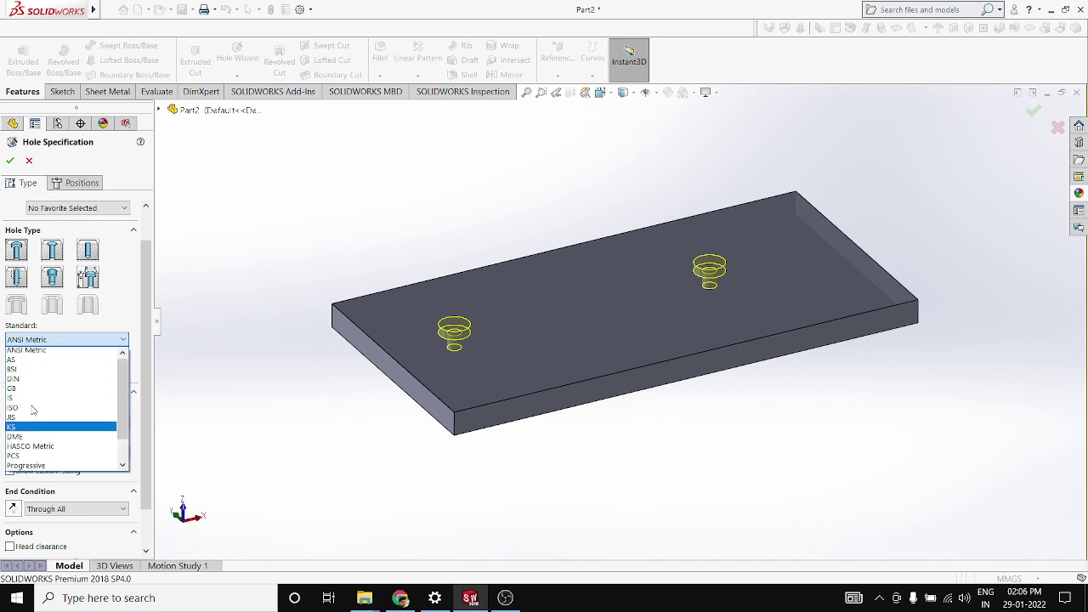
scroll(32, 409, "up", 1)
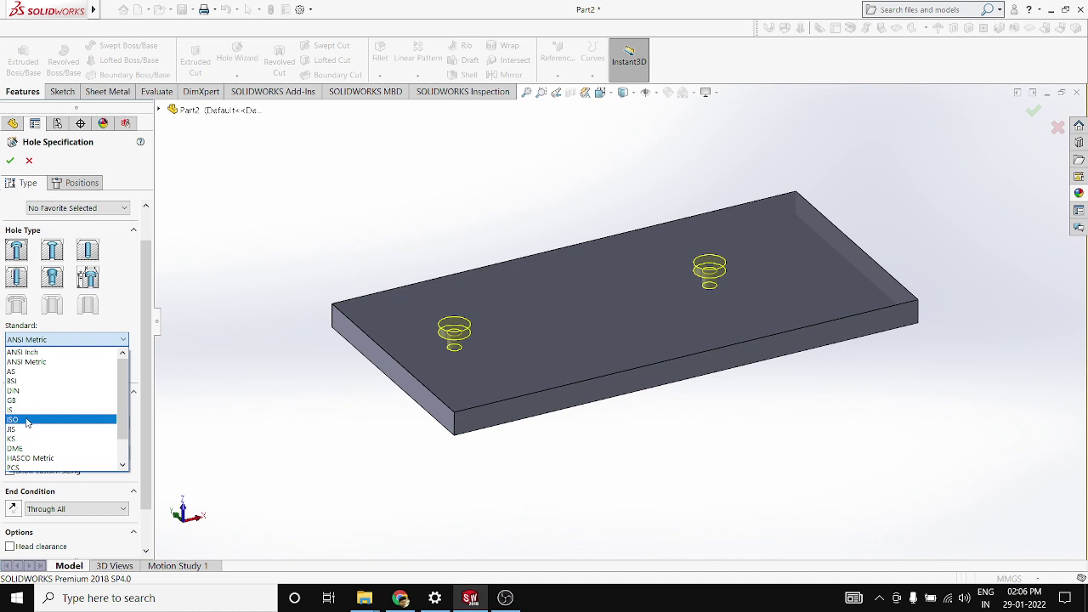
left_click(39, 363)
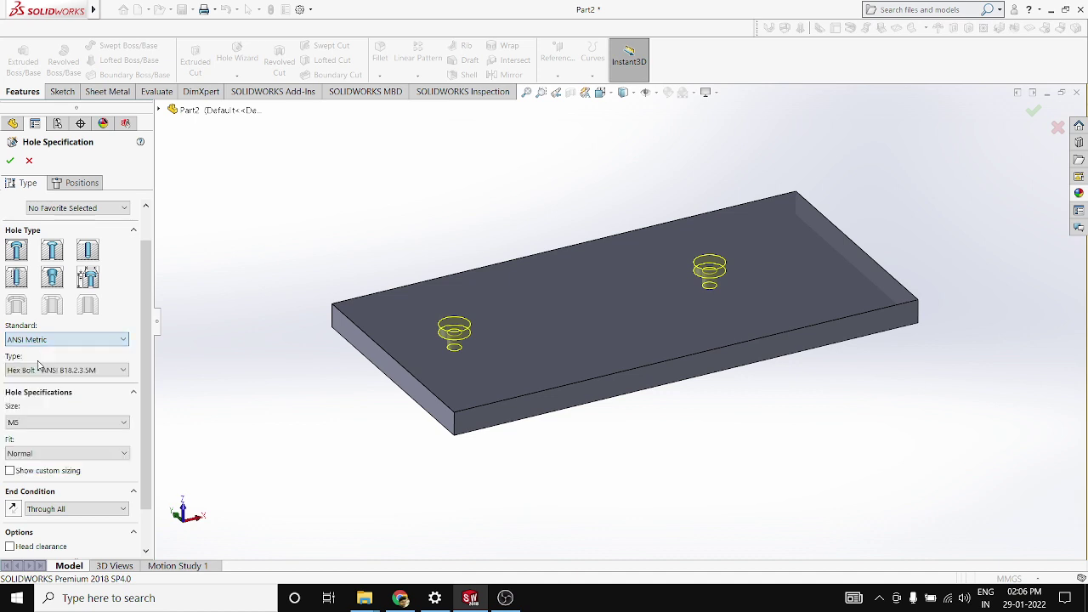
Step: Choose Hex Bolt - ANSI B18.2.3.5M as the fastener type and display the custom sizing values
left_click(53, 372)
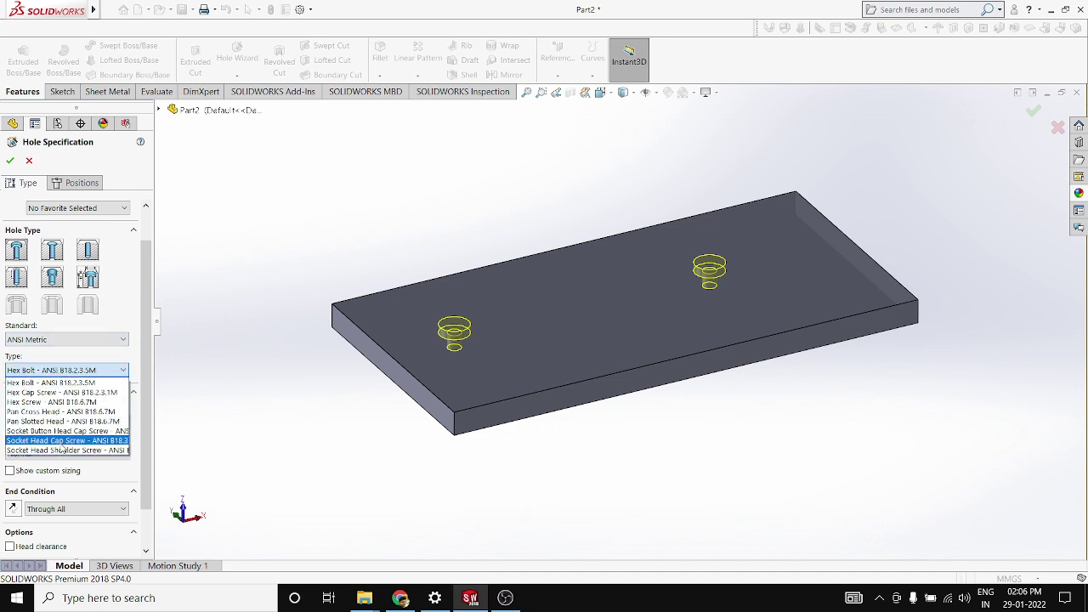
left_click(53, 383)
left_click(10, 471)
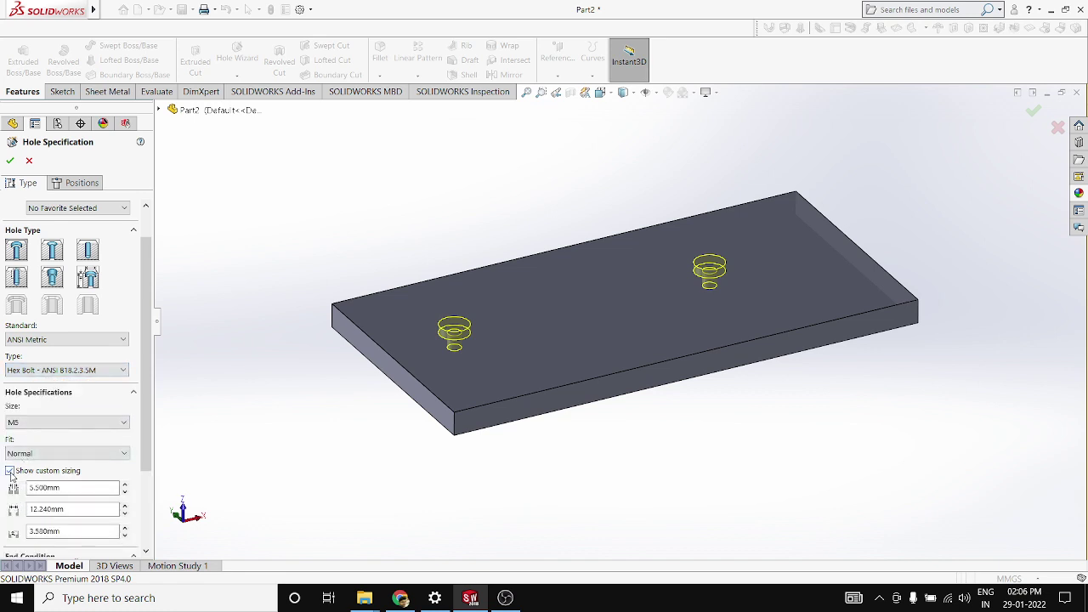
scroll(102, 442, "down", 3)
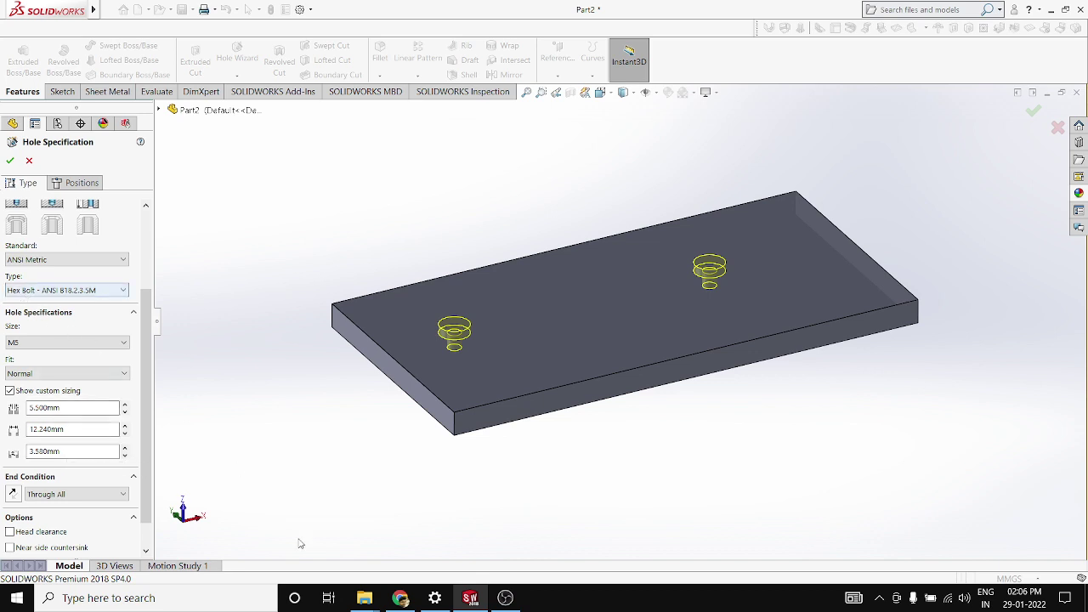
Step: Check the M6 row of the hex bolt size chart in the browser, then set the counterbore size to M6 and finish the edit
left_click(400, 597)
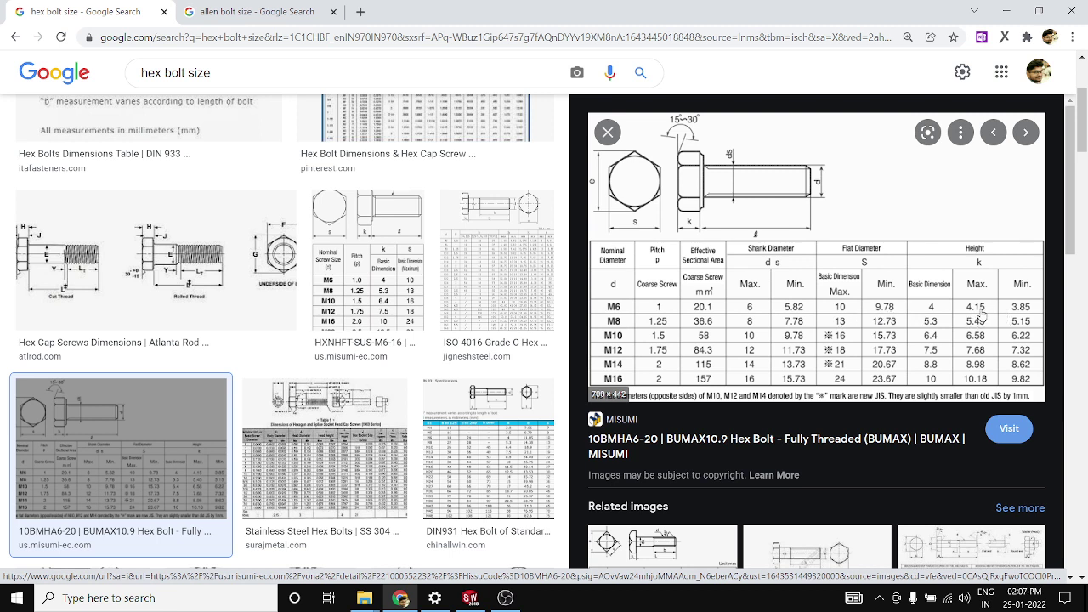
left_click(470, 598)
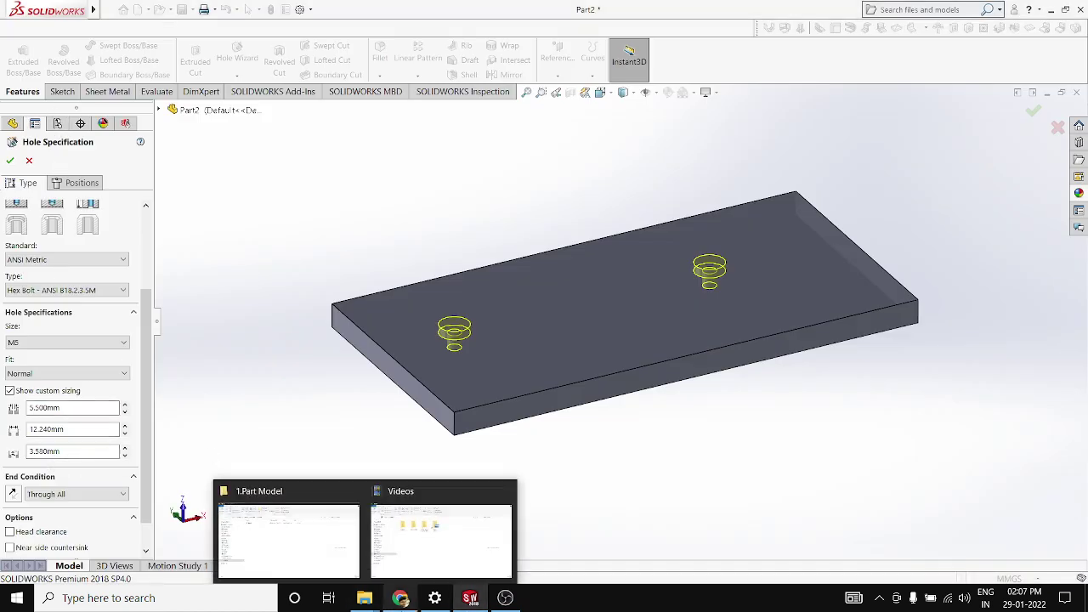
left_click(72, 342)
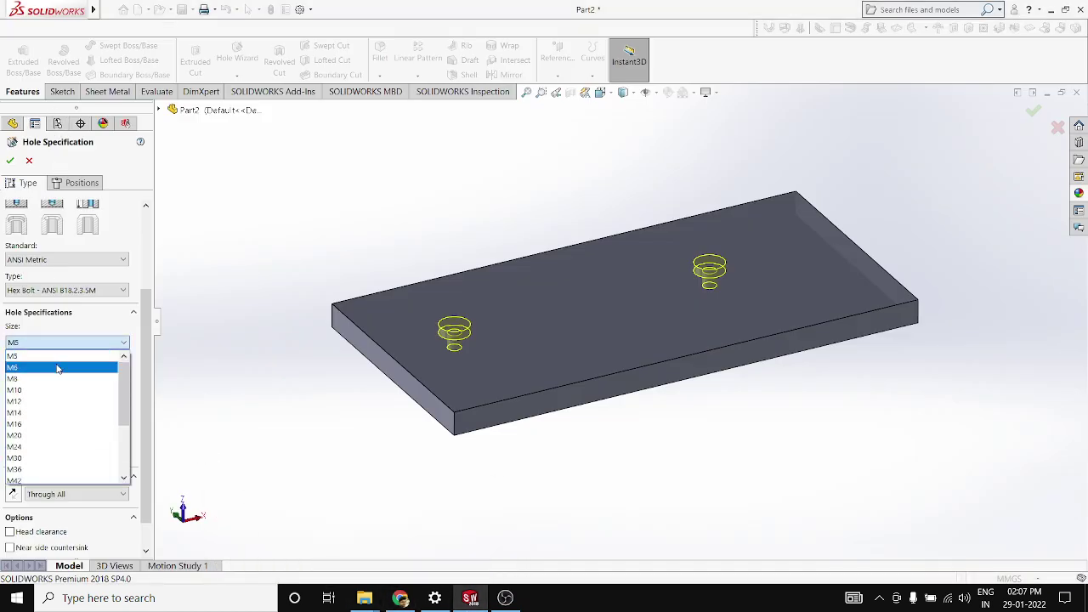
left_click(60, 366)
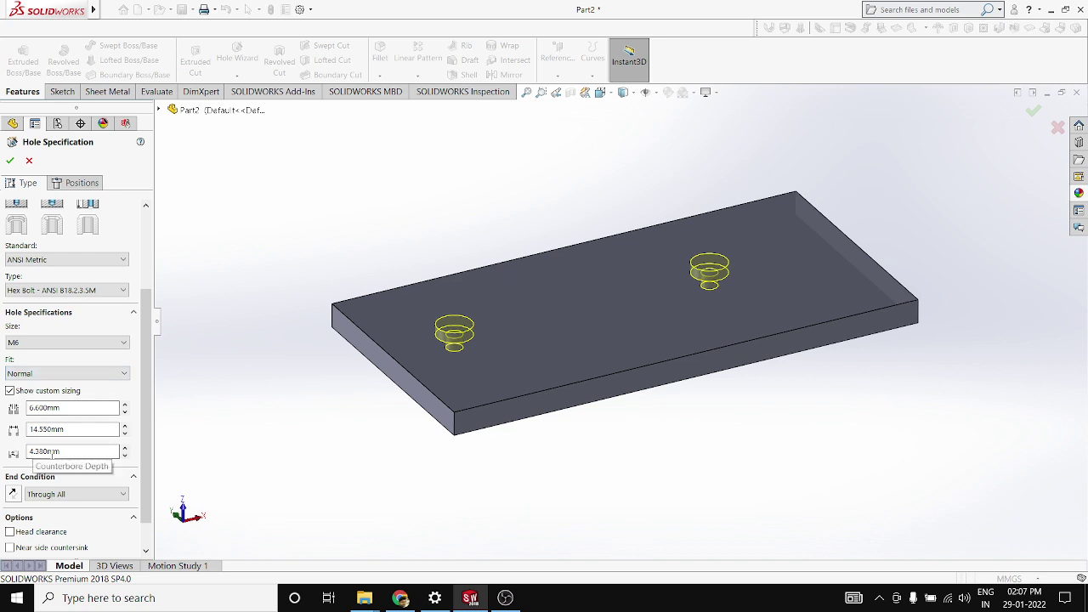
scroll(488, 300, "down", 3)
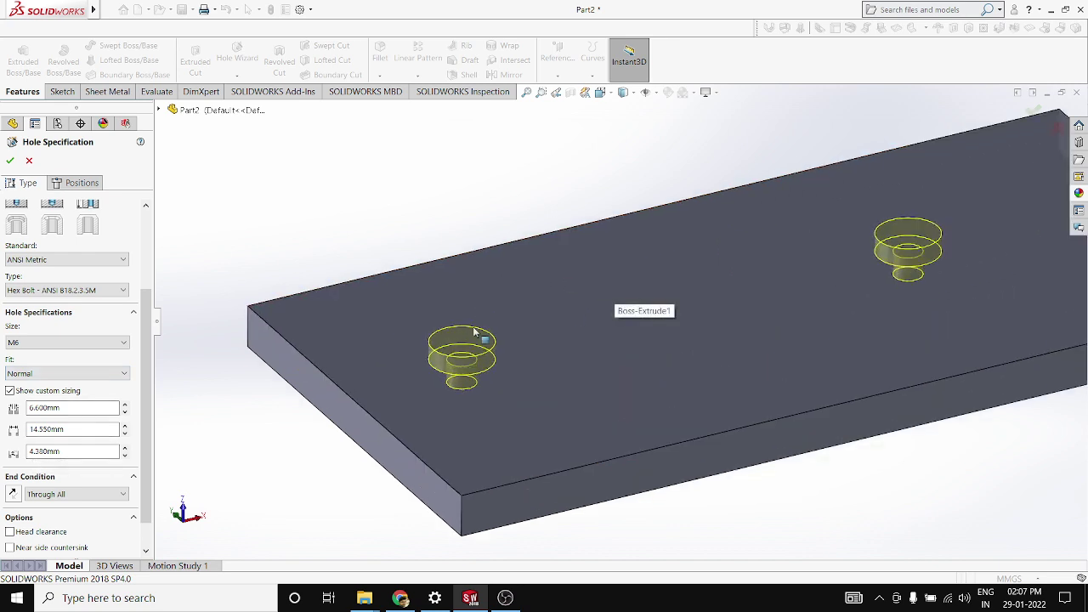
scroll(331, 294, "down", 3)
left_click(10, 161)
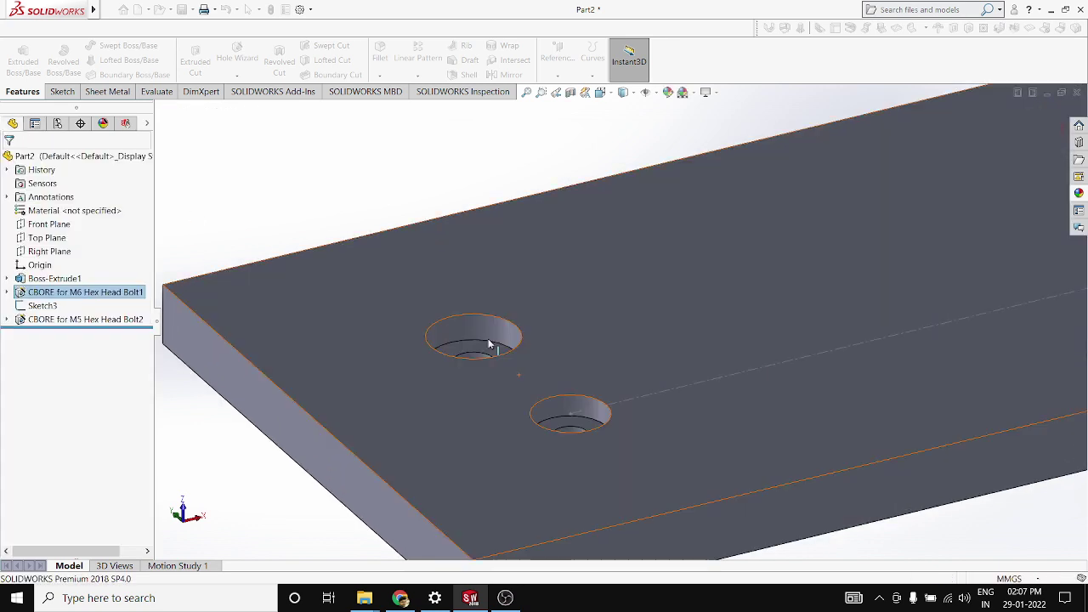
Step: Inspect the M6 counterbore beside the M5 one, then reopen the M6 feature and change its fastener type to Socket Head Cap Screw
scroll(476, 333, "down", 2)
scroll(475, 319, "down", 2)
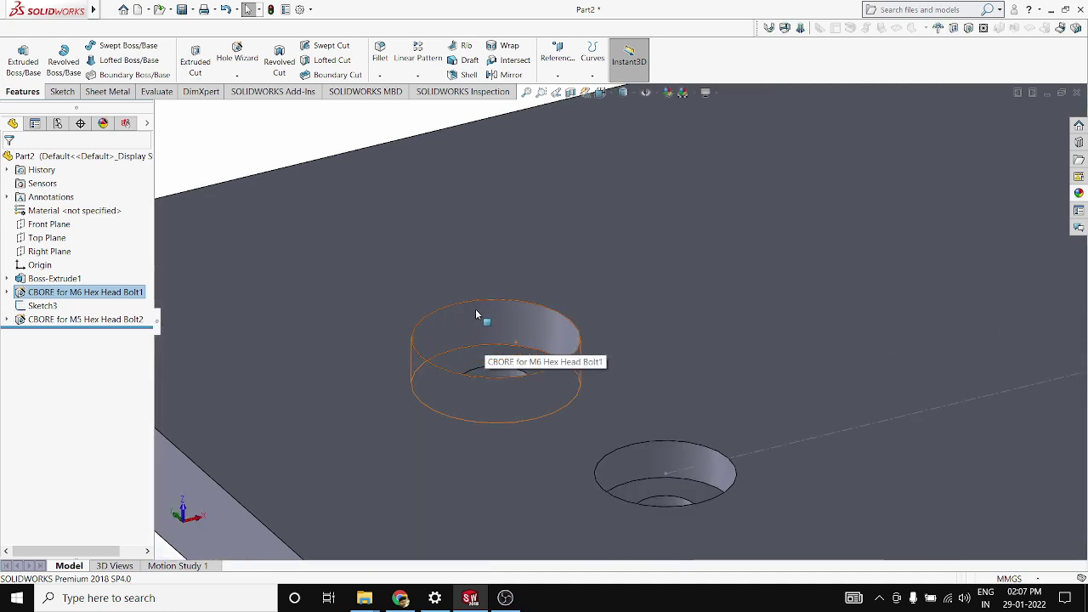
scroll(493, 309, "up", 3)
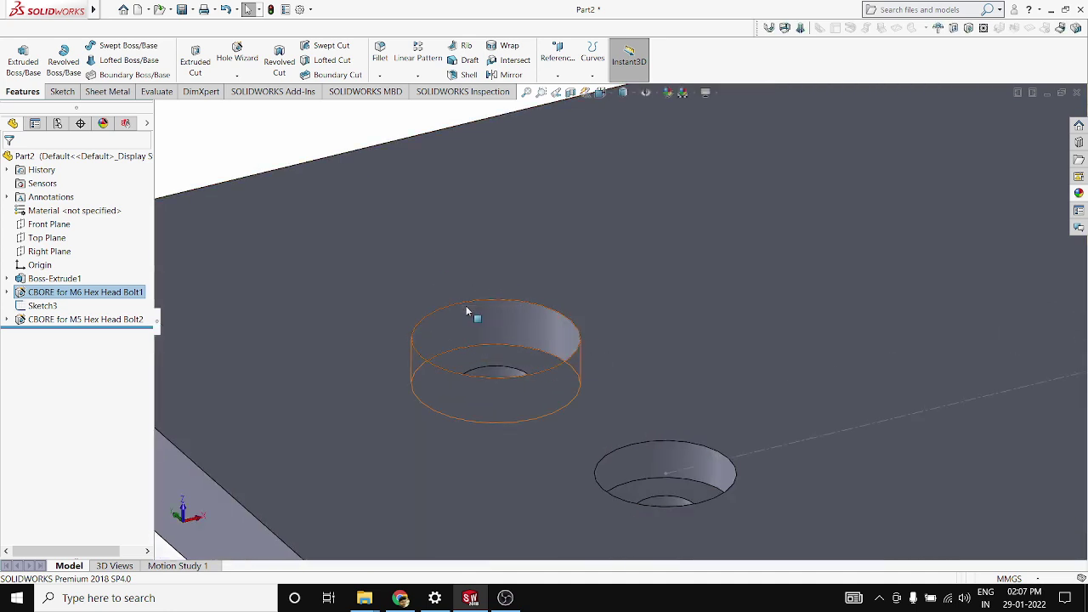
scroll(393, 327, "up", 5)
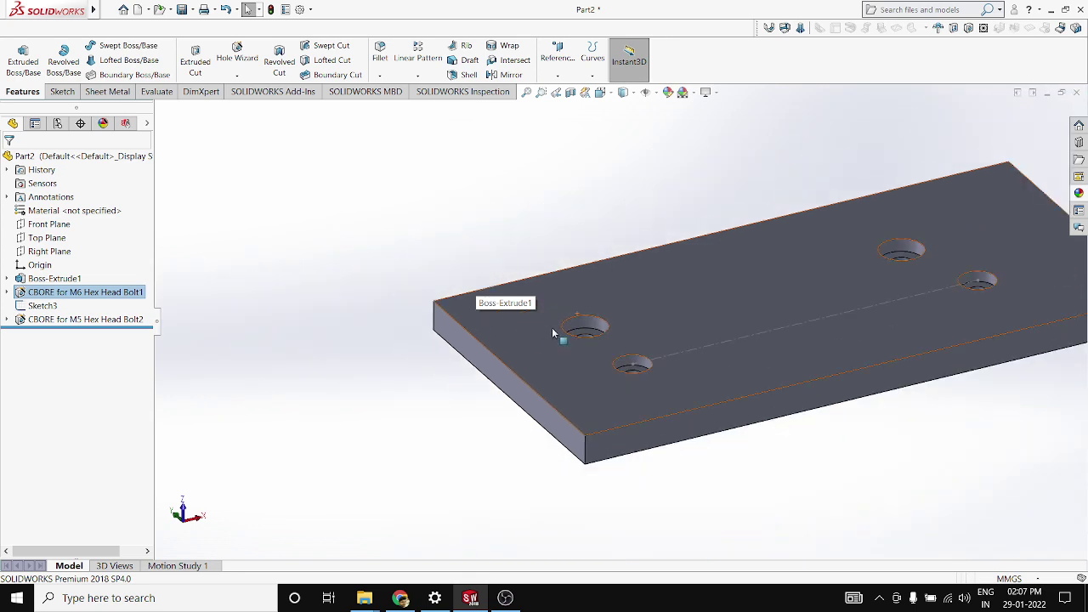
right_click(79, 293)
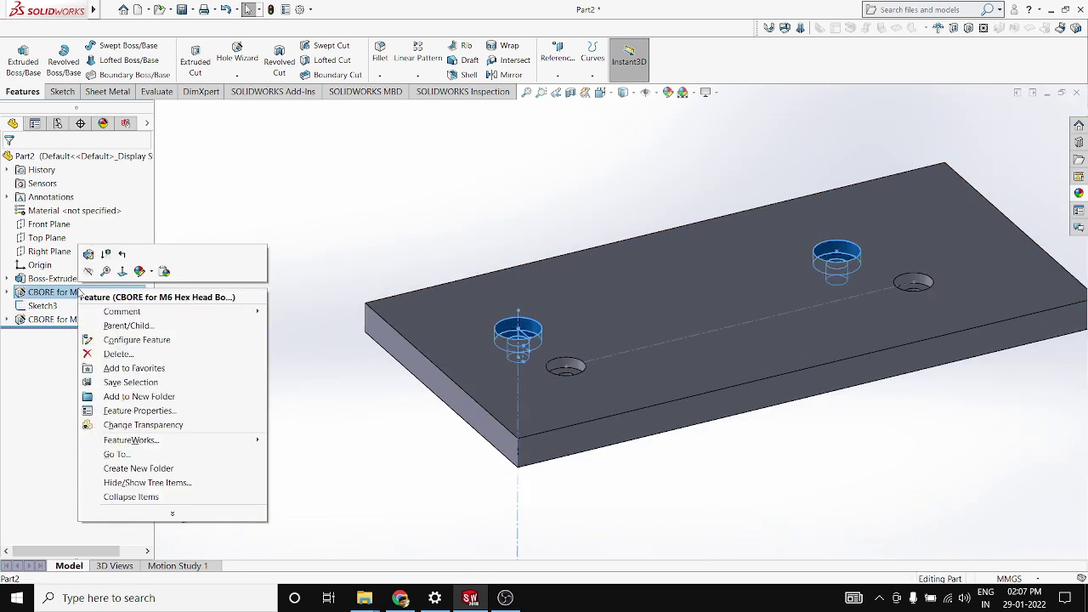
left_click(92, 254)
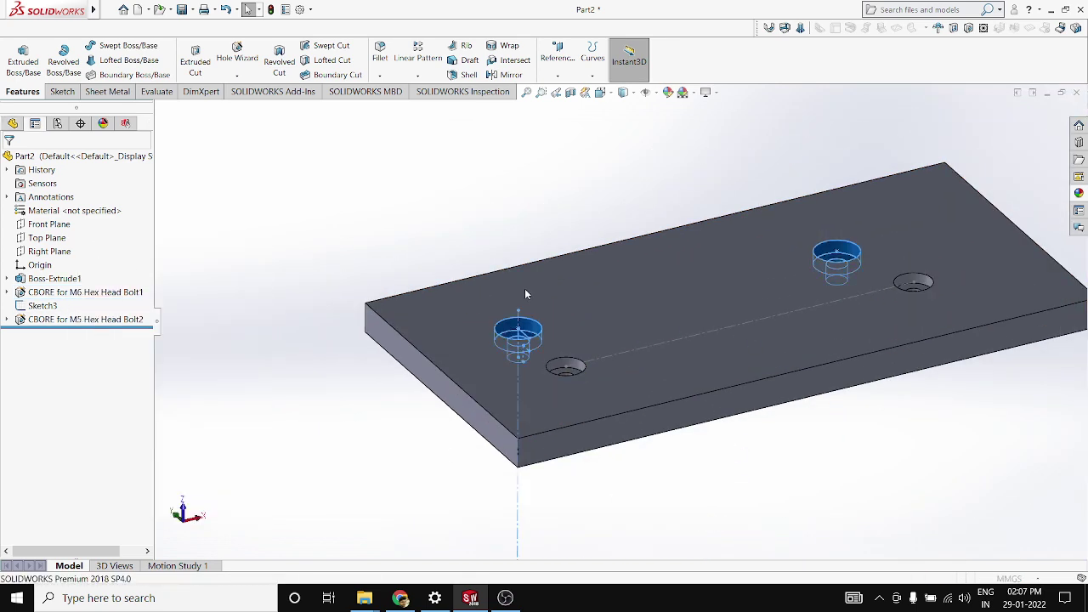
scroll(567, 350, "down", 2)
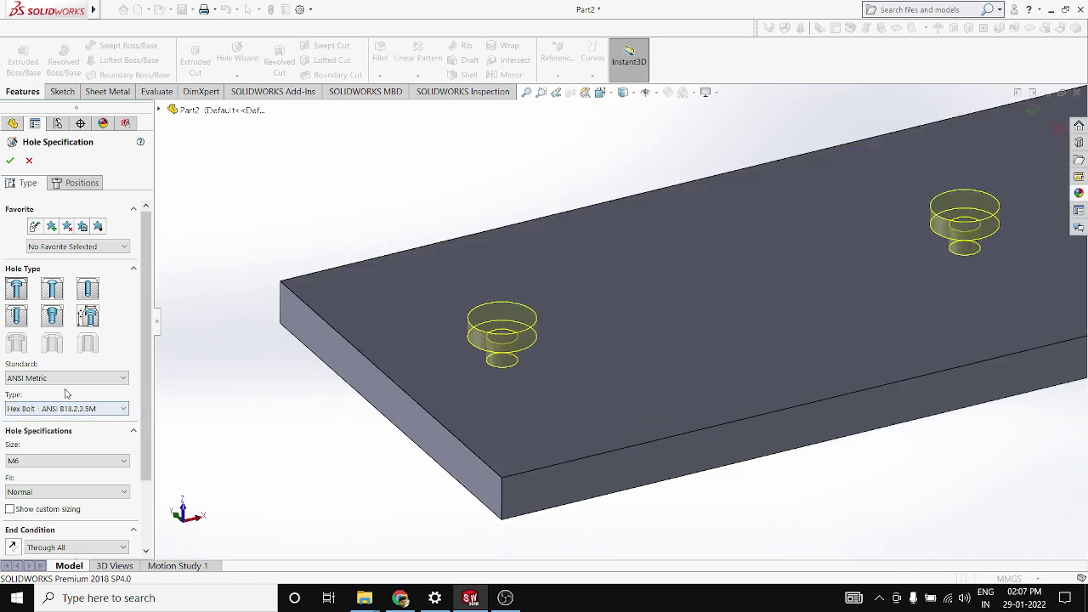
scroll(359, 372, "up", 3)
scroll(737, 366, "down", 2)
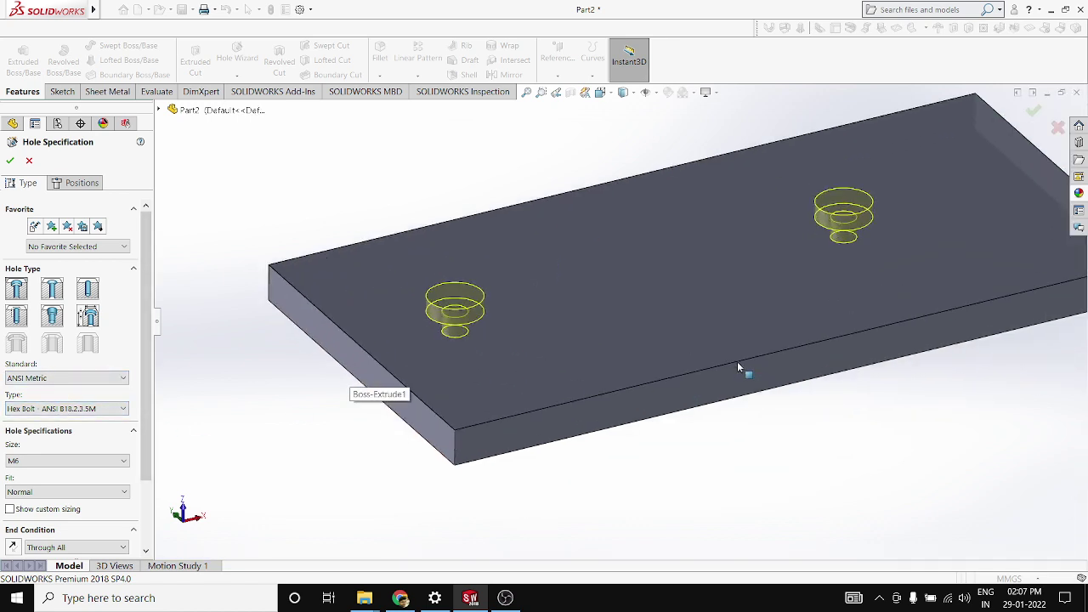
scroll(705, 356, "up", 4)
scroll(733, 312, "down", 2)
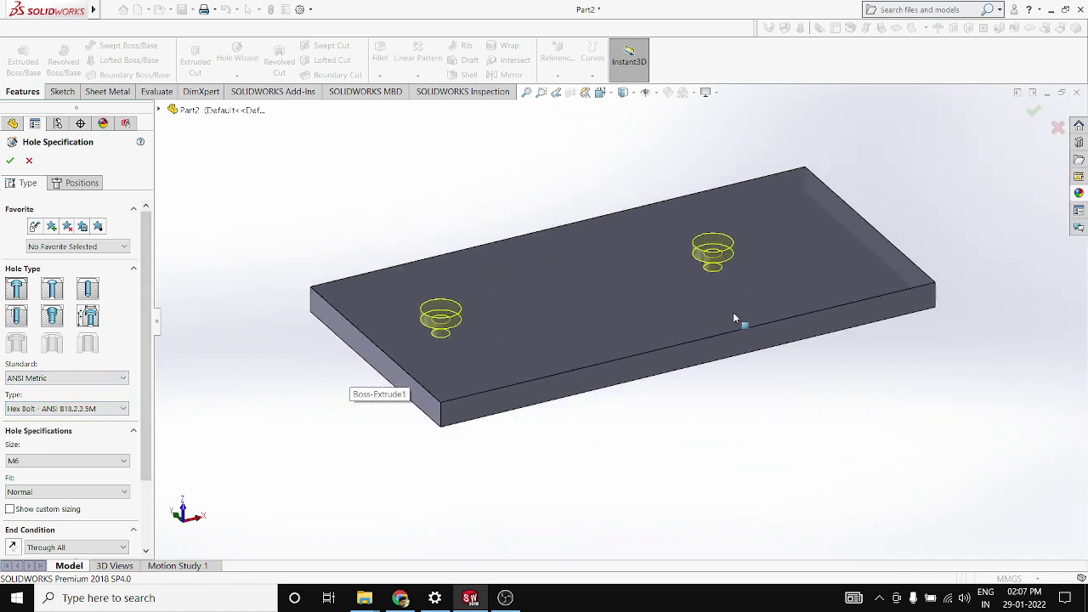
left_click(91, 409)
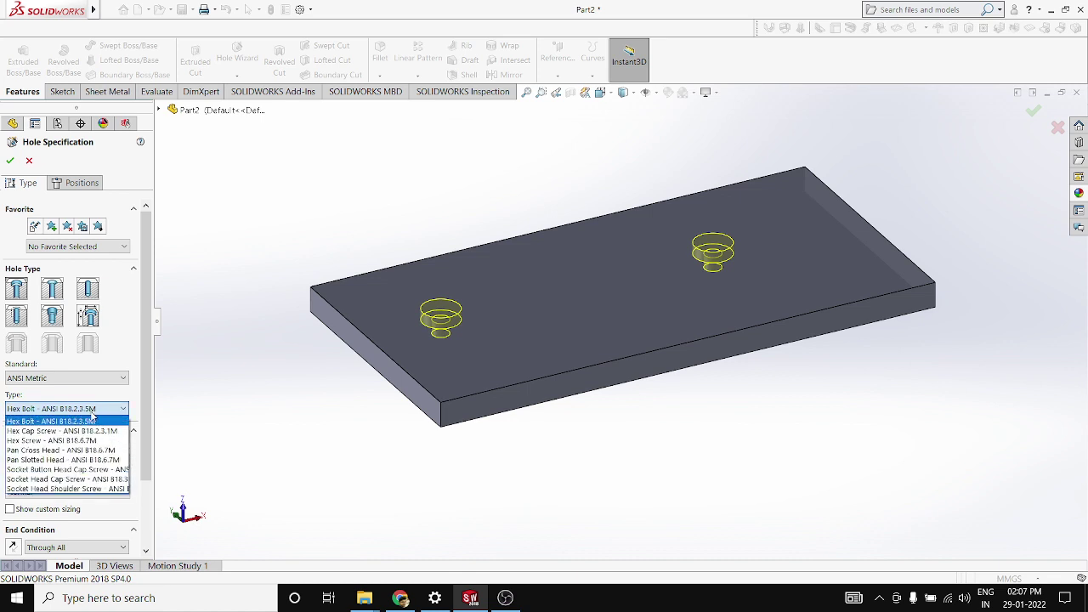
left_click(76, 480)
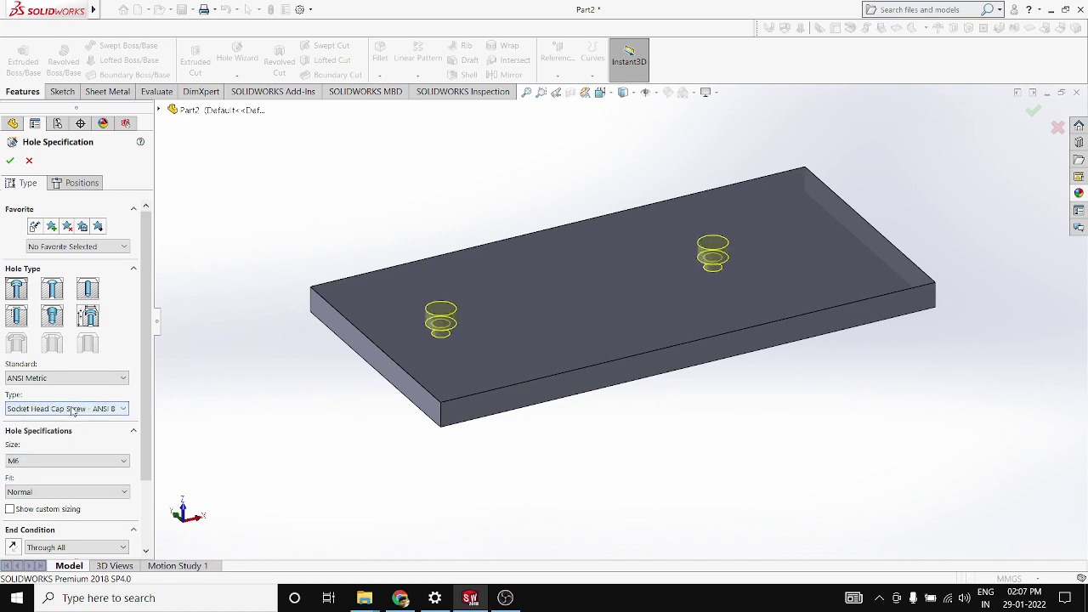
Step: Switch to the browser, check the M6 head dimensions in the allen bolt size chart and return to the hole specification in SOLIDWORKS
mouse_move(400, 598)
left_click(373, 539)
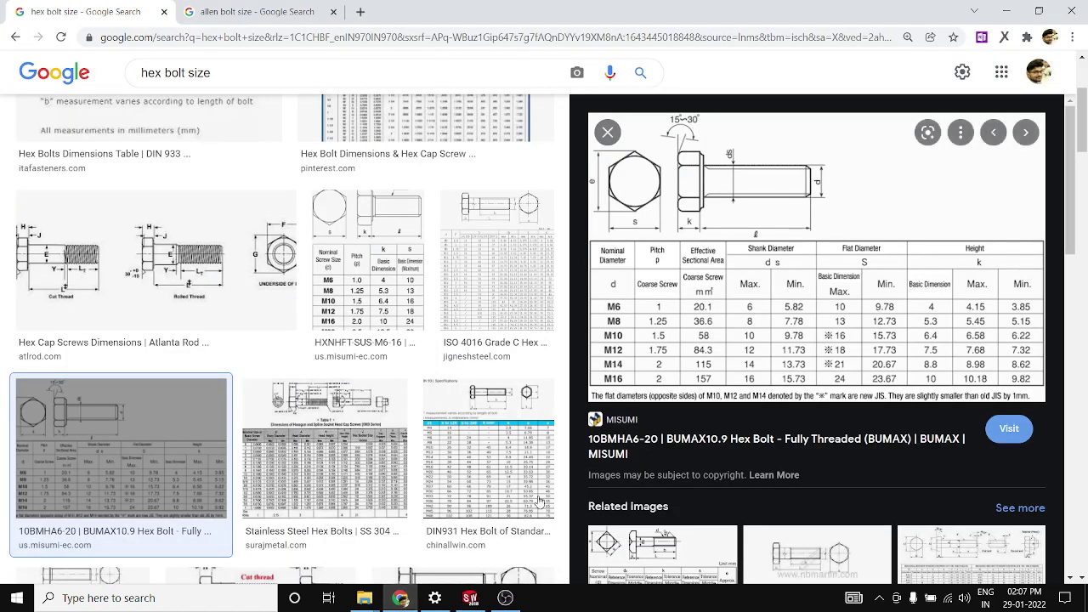
left_click(288, 23)
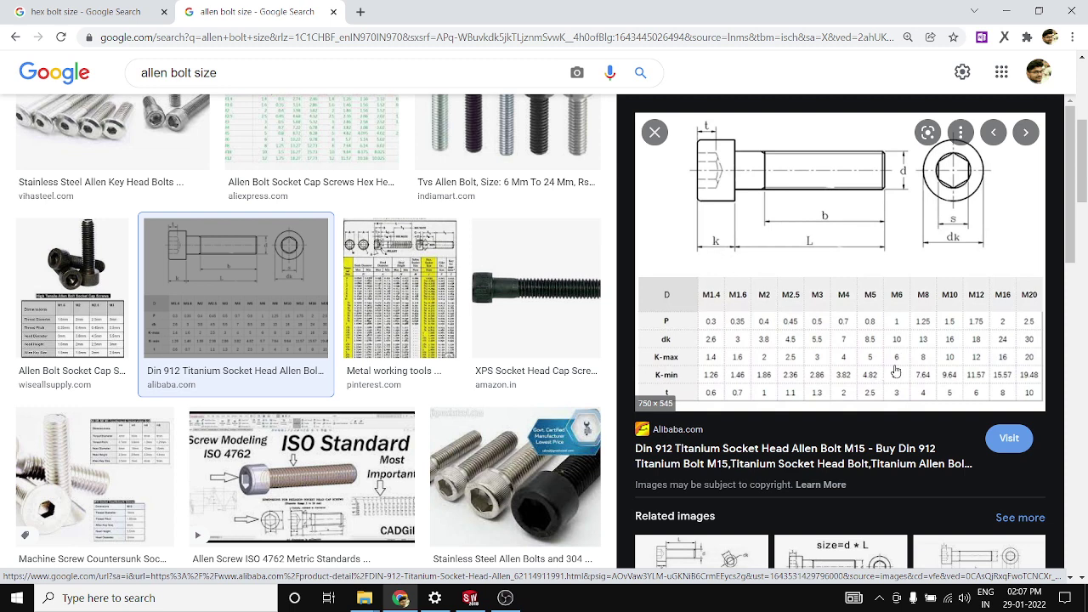
left_click(470, 597)
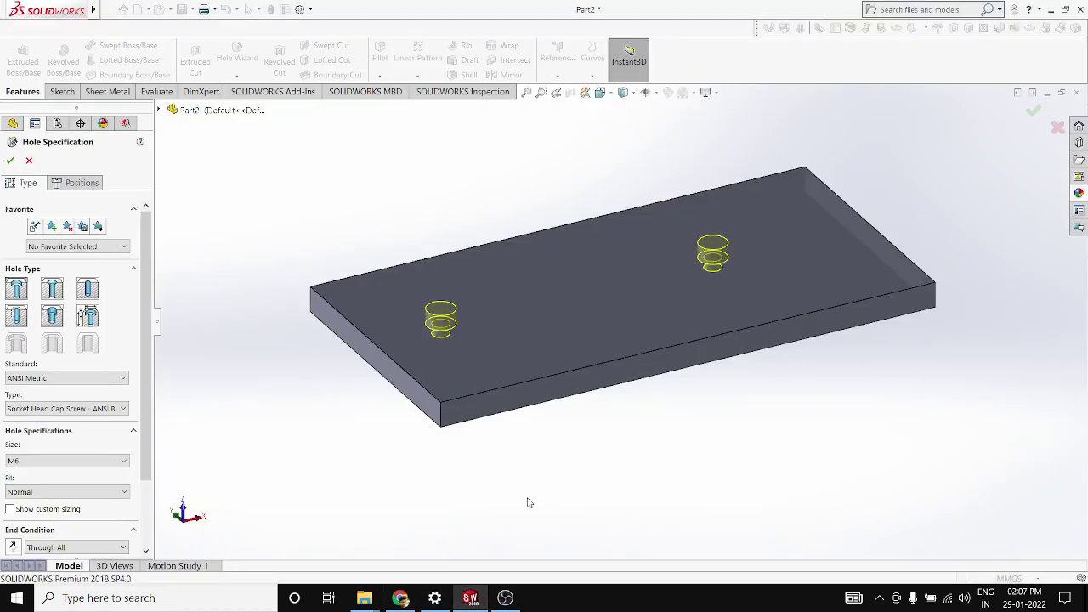
Step: Display the custom sizing, set the M6 socket head counterbore depth to 8 mm and finish the edit
left_click(9, 509)
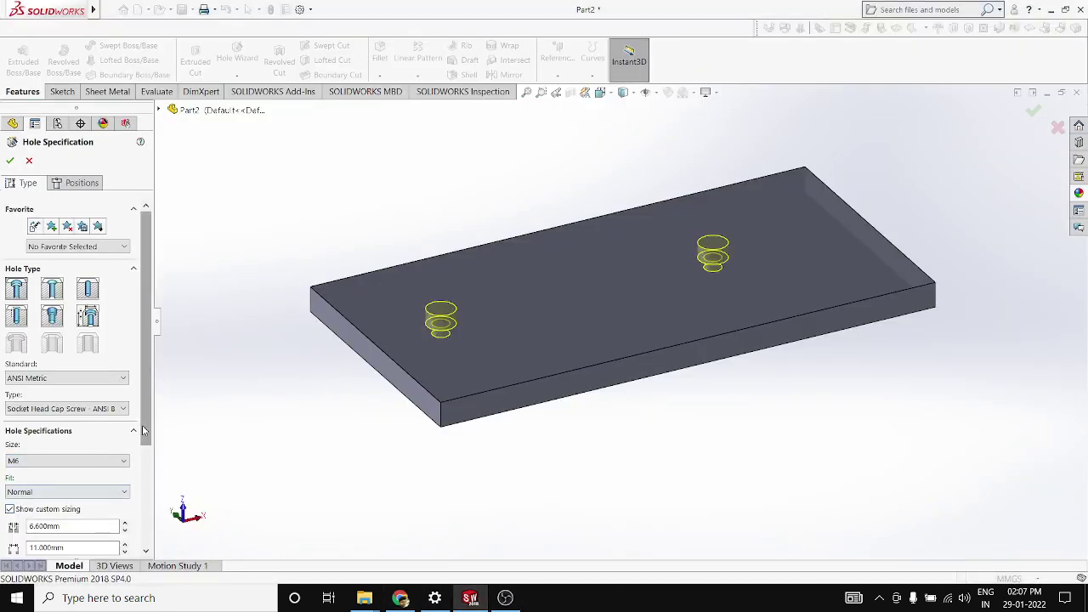
scroll(148, 483, "down", 3)
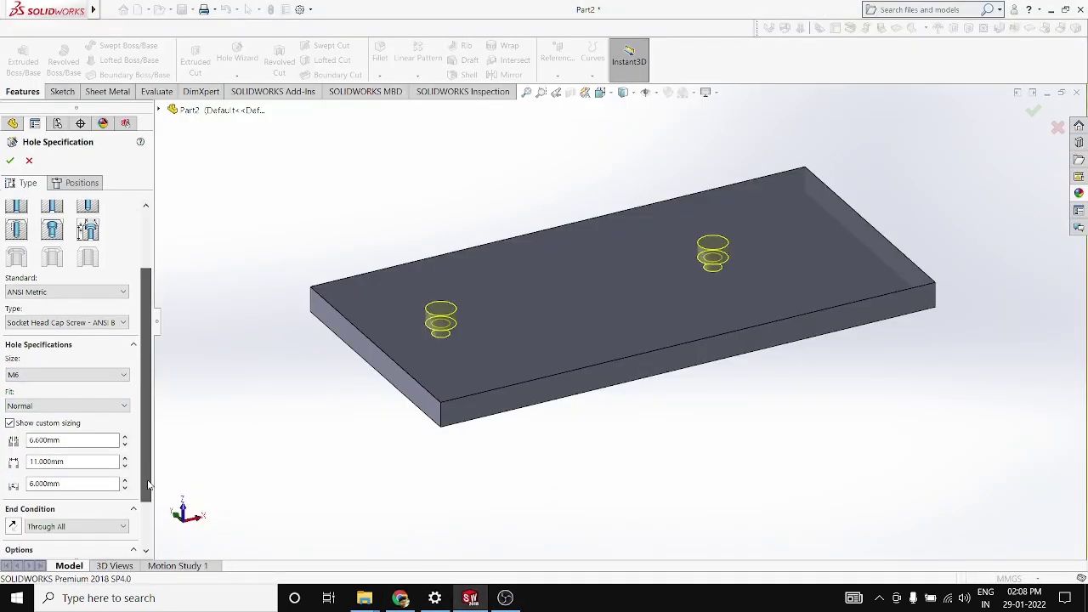
double_click(71, 483)
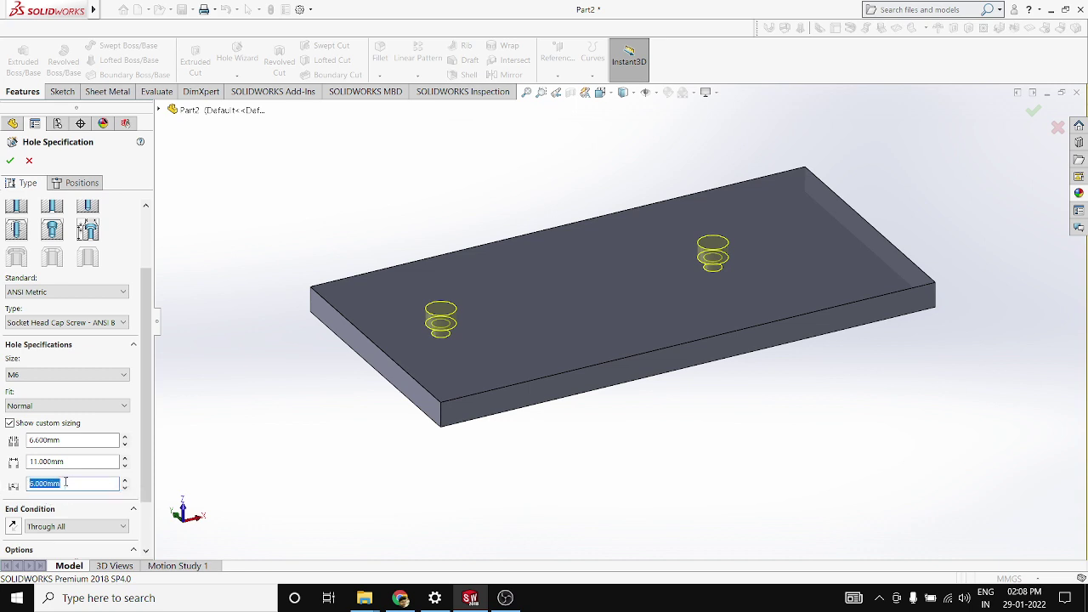
type("8")
key("Return")
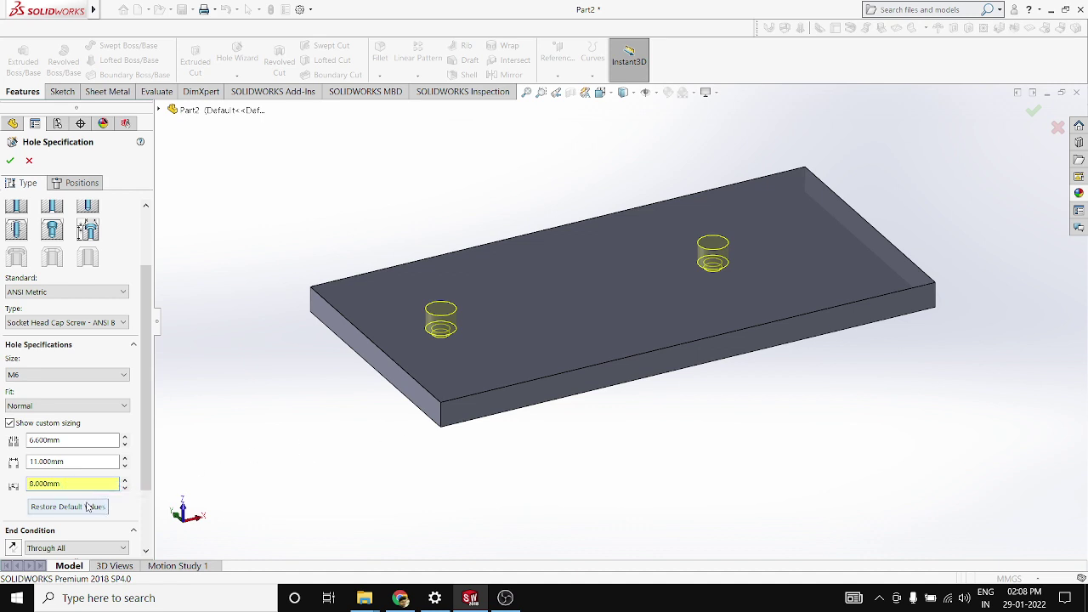
scroll(359, 376, "down", 3)
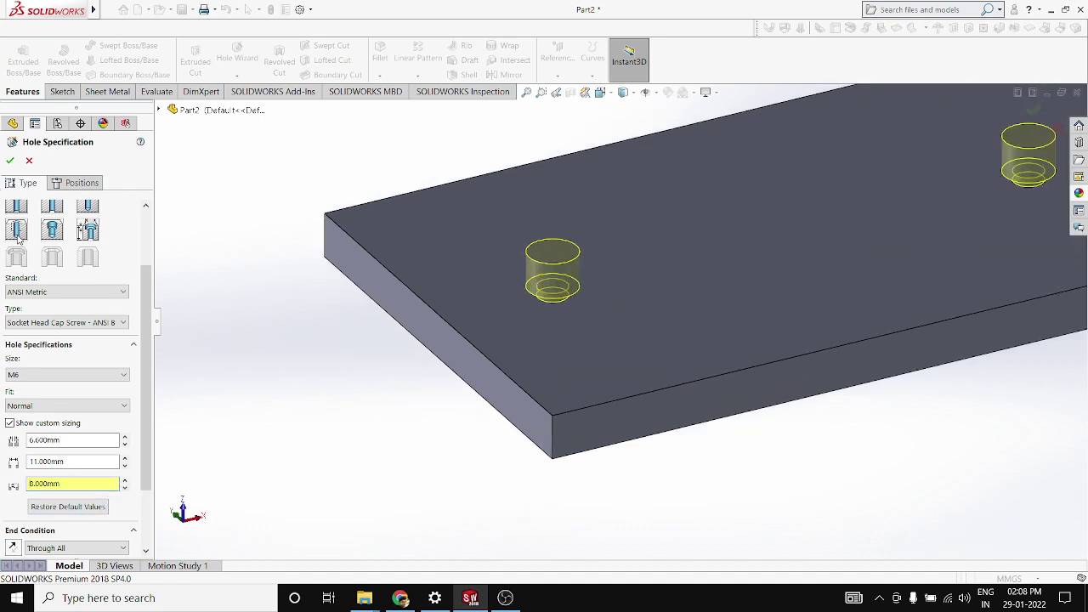
left_click(9, 161)
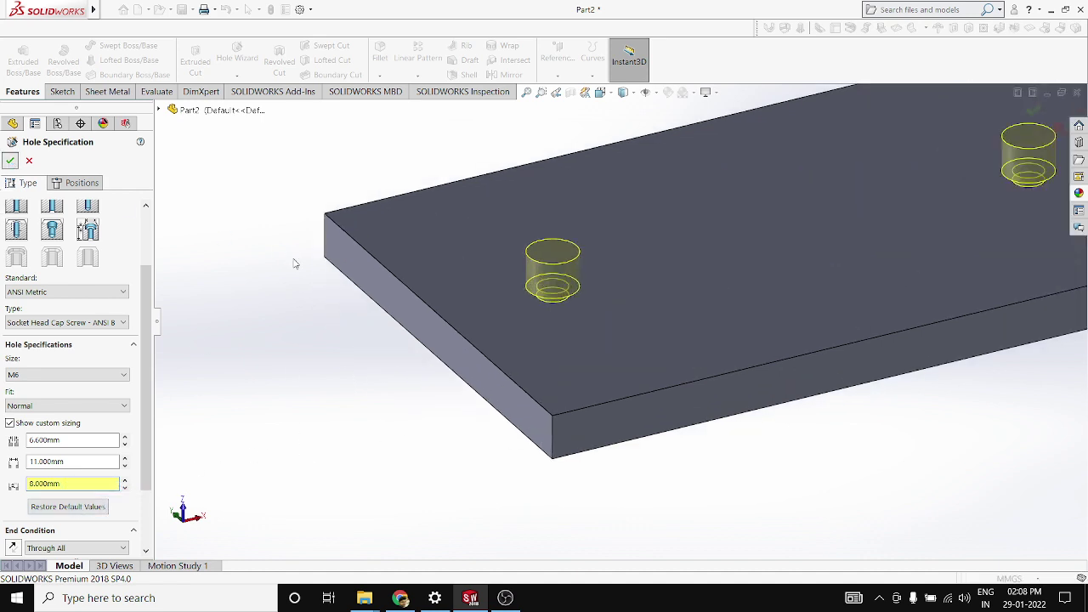
Step: Section the plate with the Right Plane offset 37 mm through the counterbore holes and inspect their profiles
left_click(570, 94)
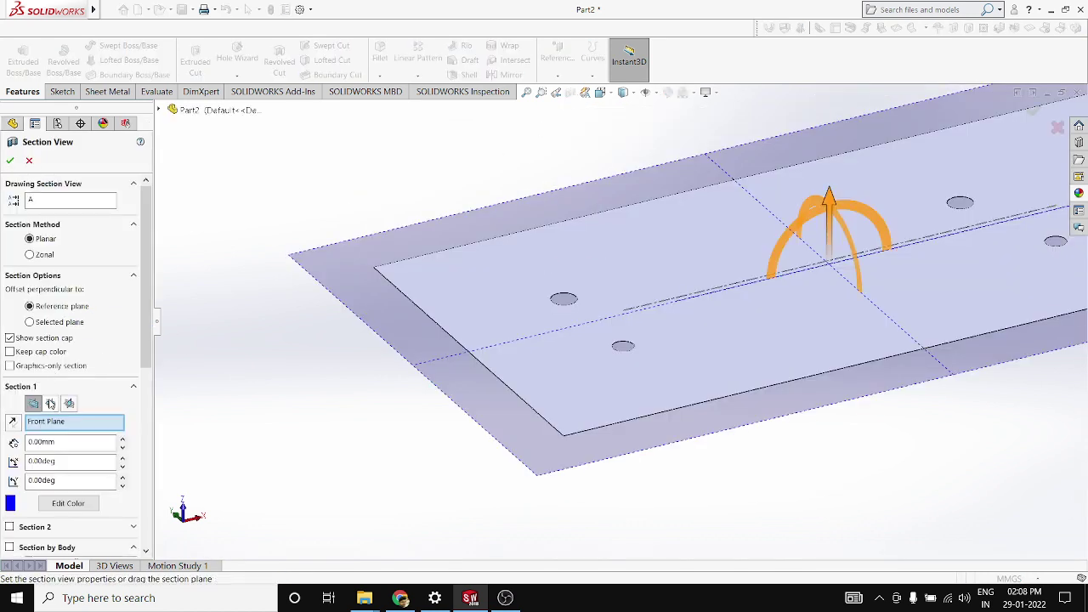
left_click(50, 404)
left_click(69, 403)
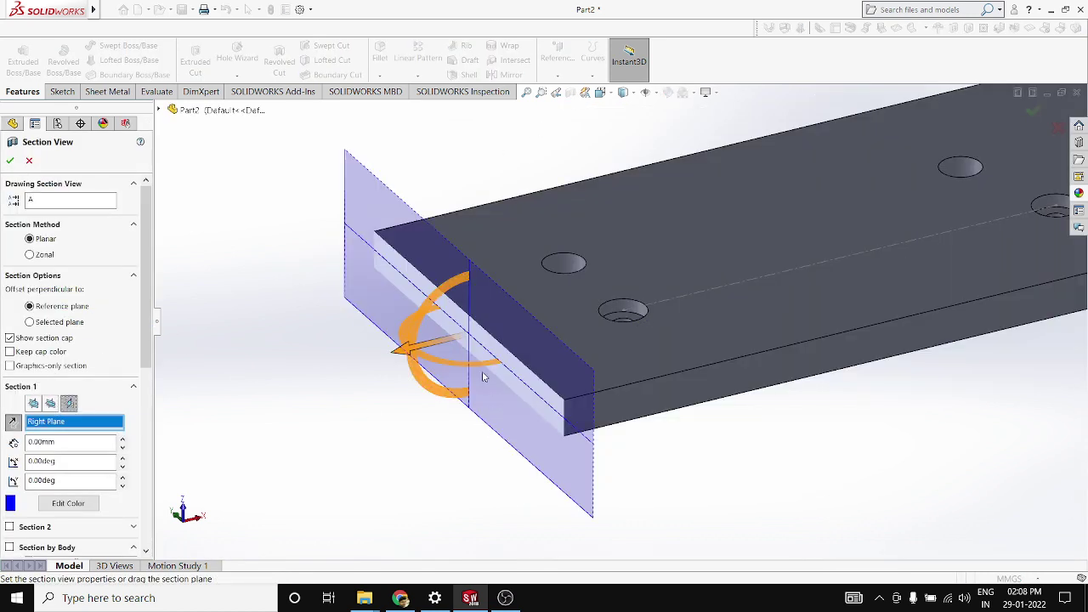
left_click_drag(399, 349, 545, 319)
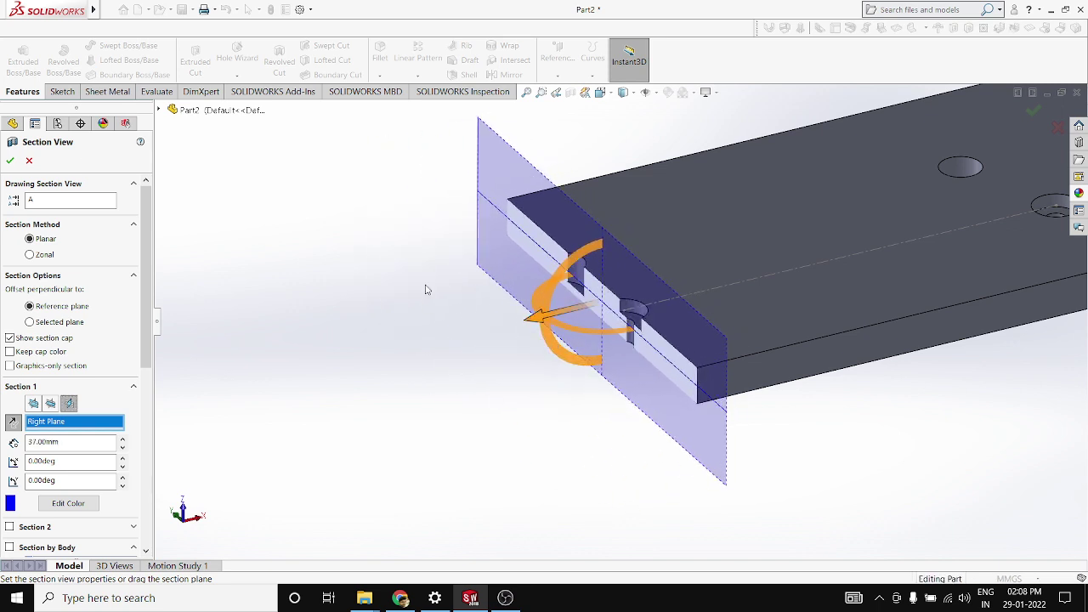
left_click(10, 160)
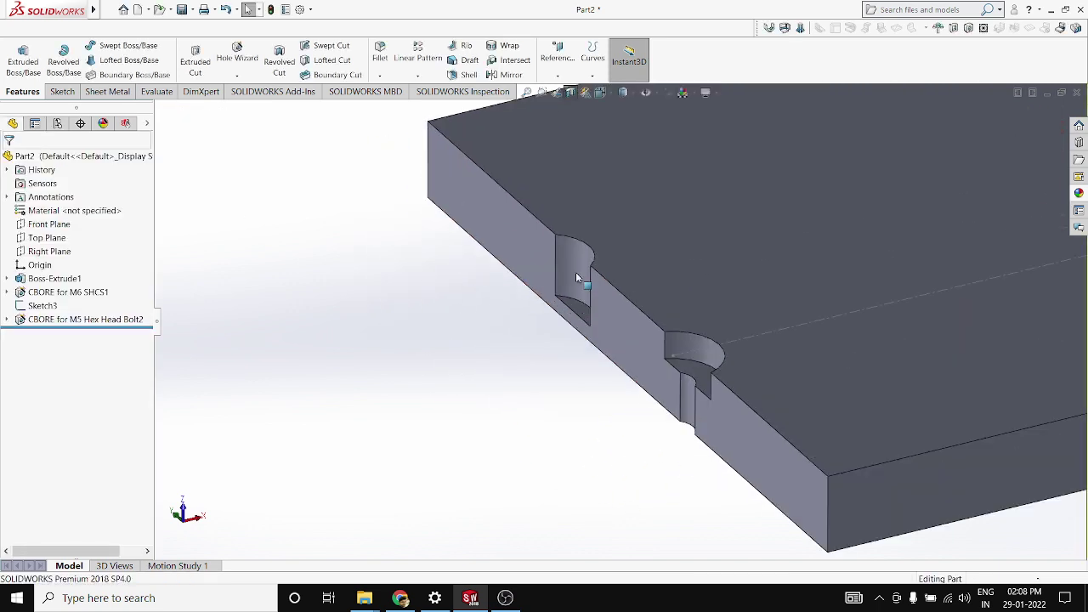
middle_click_drag(577, 277, 677, 333)
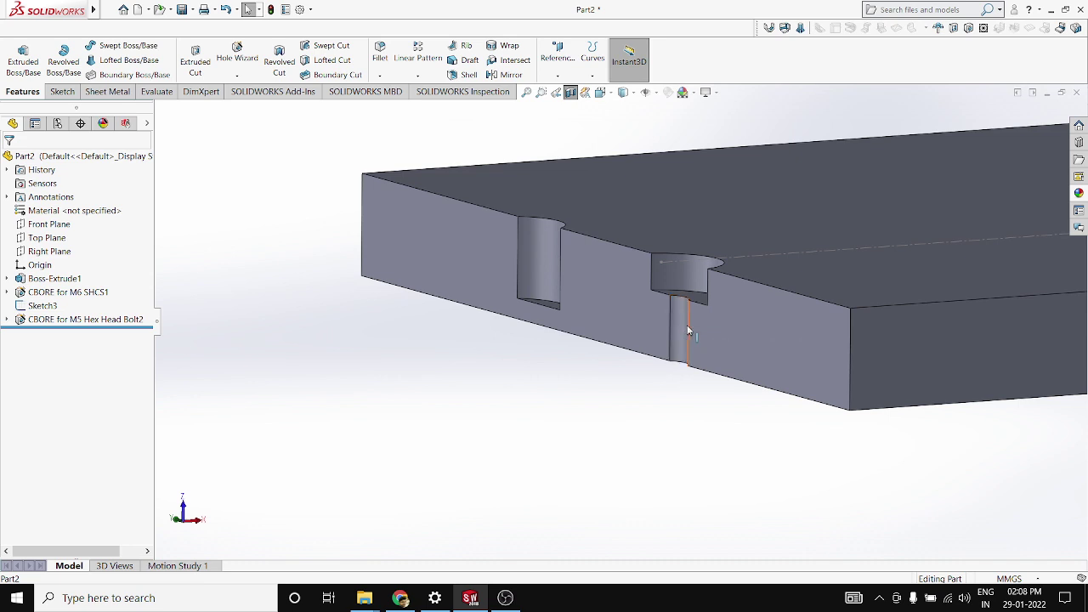
scroll(691, 325, "down", 3)
scroll(609, 281, "up", 4)
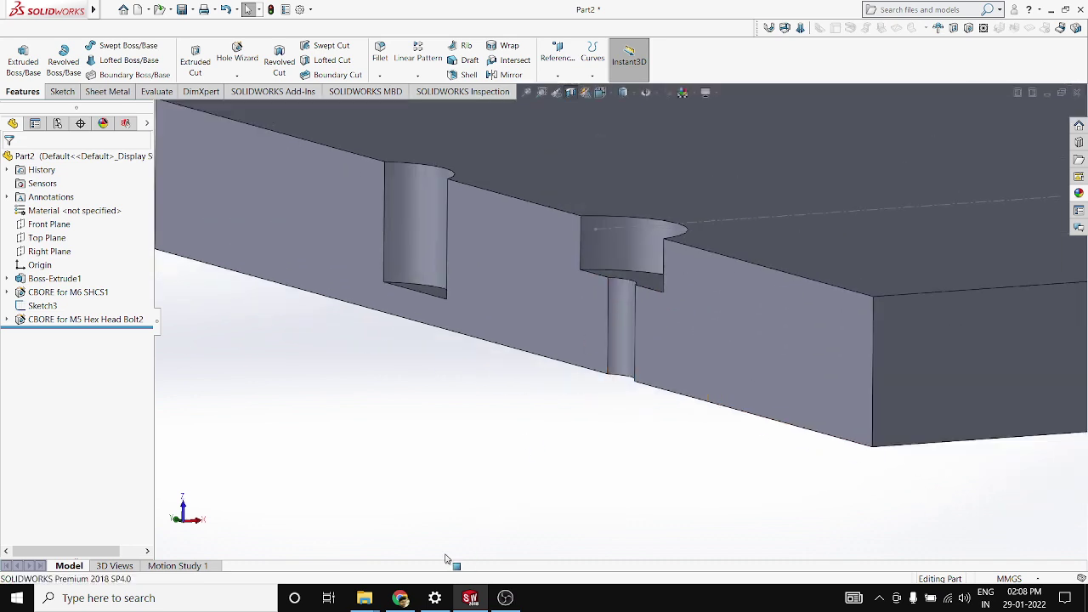
Step: Switch to Snipping Tool and capture the sectioned M5 counterbore hole in the plate
left_click(182, 598)
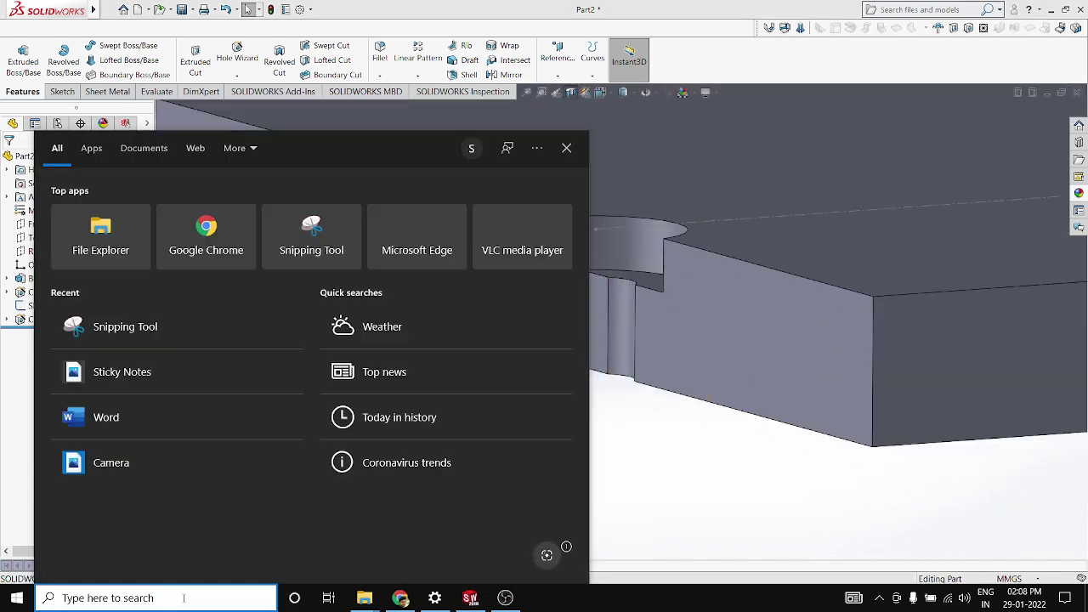
type("snip")
left_click(106, 213)
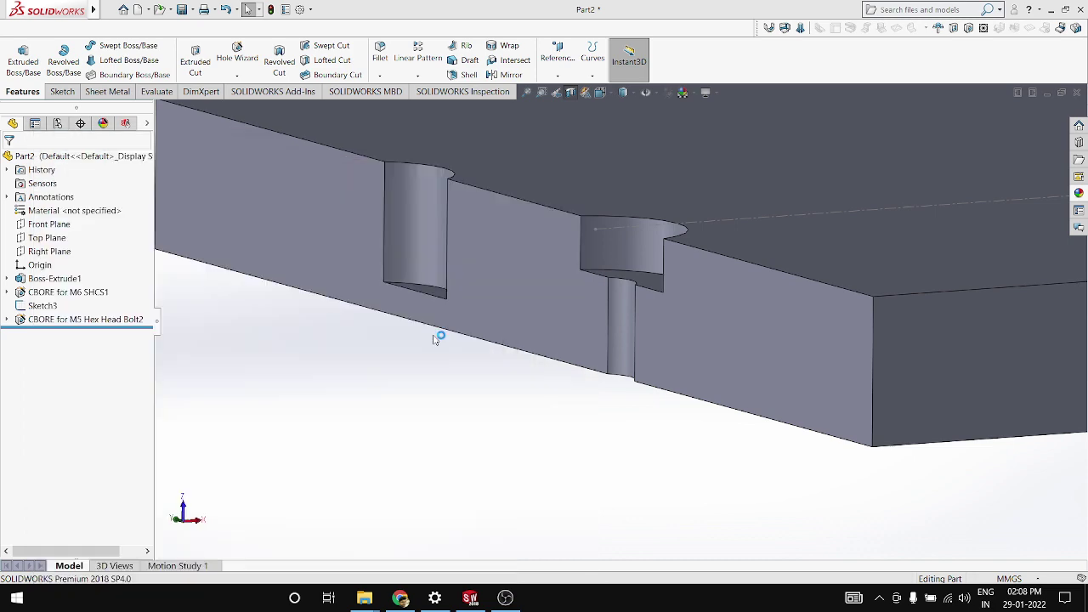
left_click(686, 34)
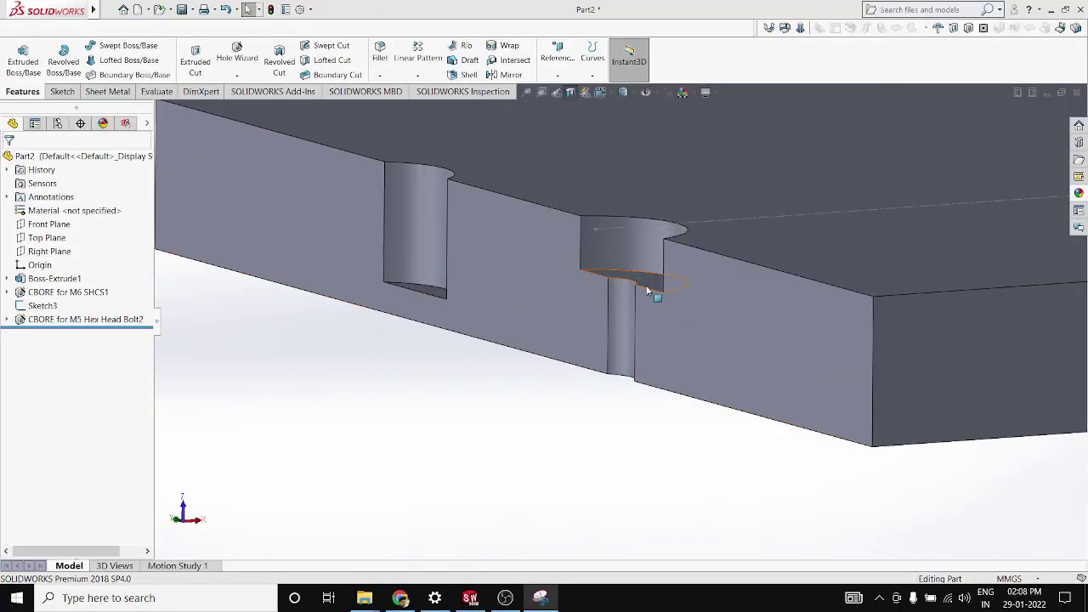
mouse_move(538, 598)
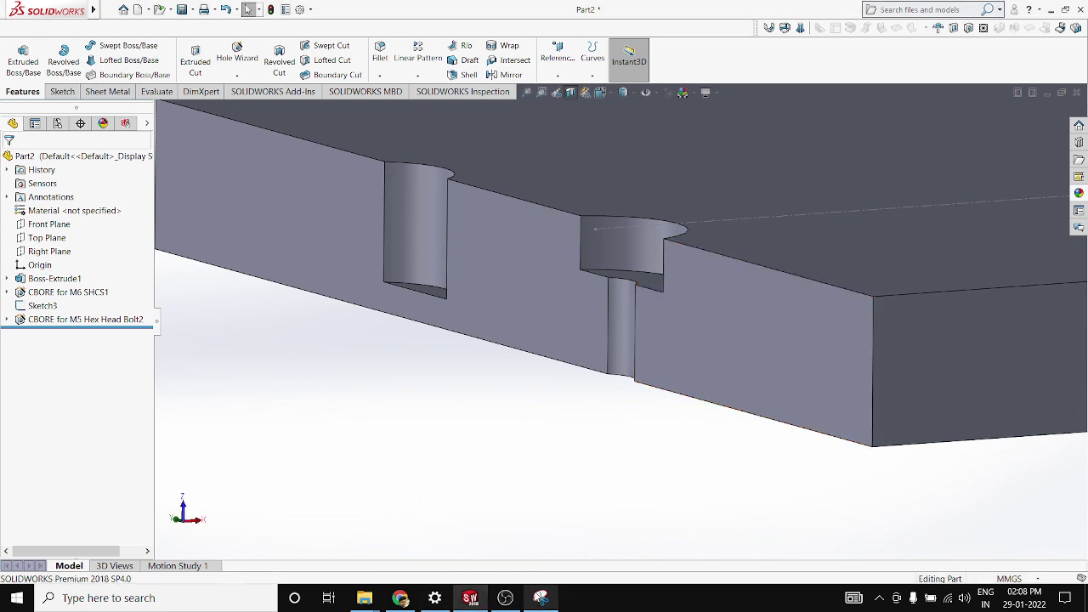
left_click(554, 523)
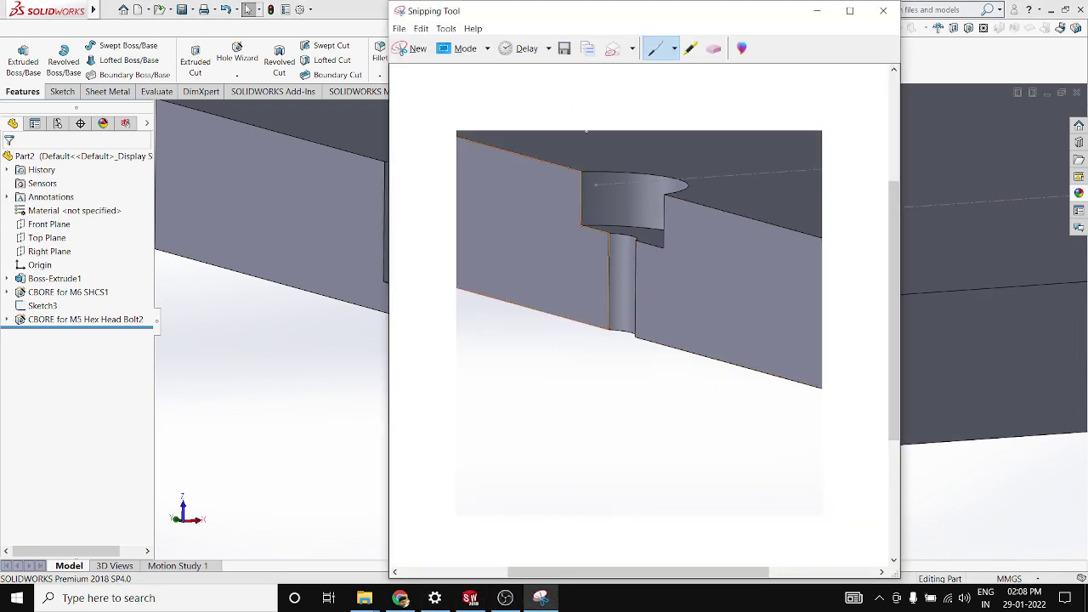
Step: Mark the remaining thickness below the counterbore on the snip, handwrite min = 3mm, circle the thickness label and return to SOLIDWORKS
mouse_move(633, 247)
left_mouse_down()
mouse_move(727, 255)
mouse_move(653, 345)
left_mouse_up()
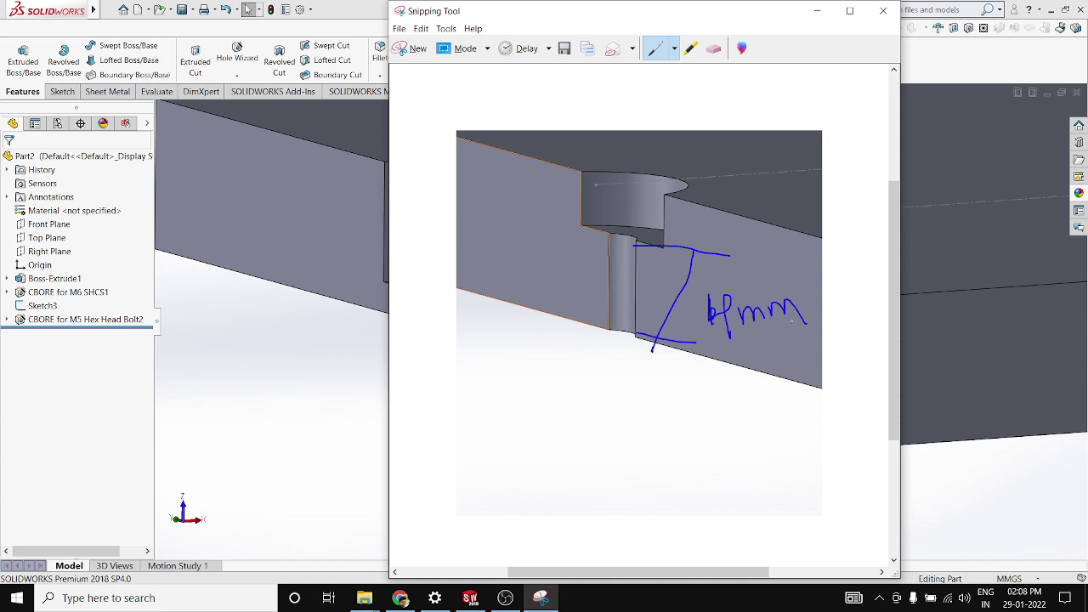
left_click_drag(720, 388, 750, 407)
left_click(749, 383)
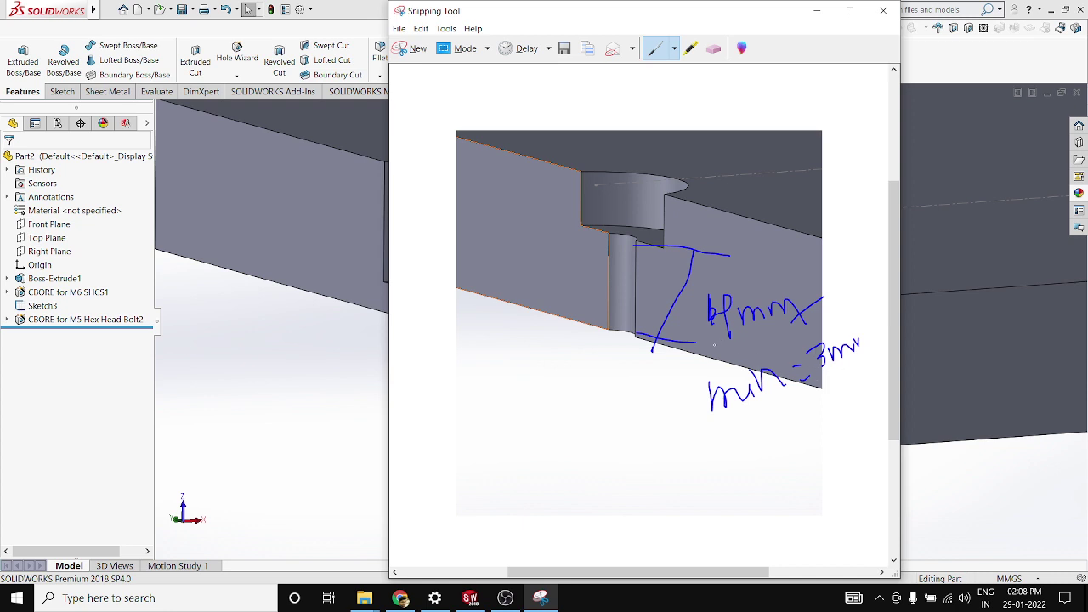
left_click_drag(715, 343, 754, 274)
left_click_drag(752, 341, 715, 338)
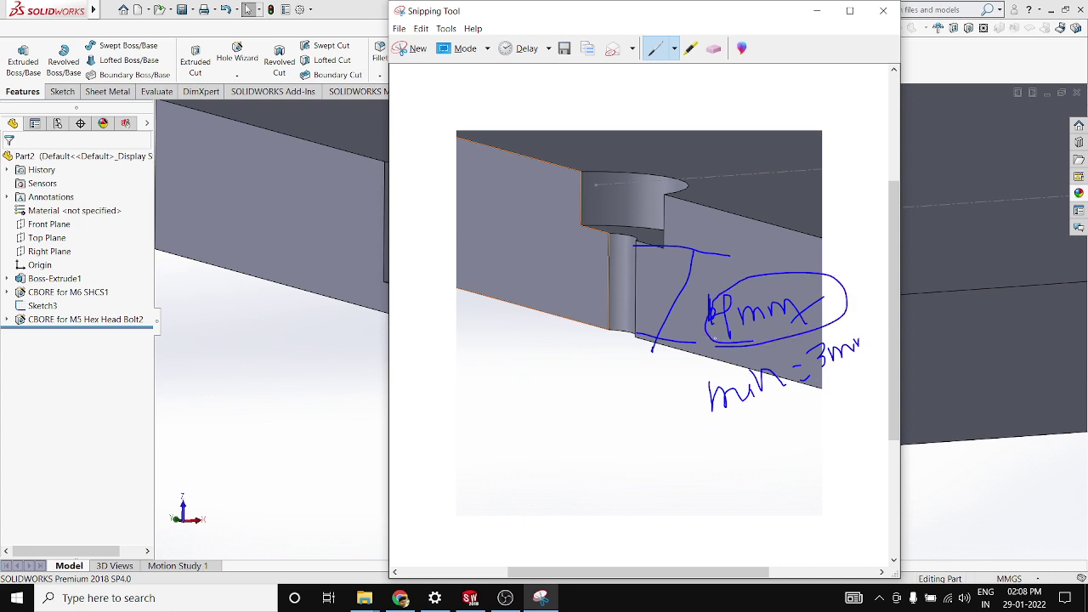
left_click(816, 10)
Step: Turn off the section view of the plate and reopen the M6 socket head counterbore feature for editing
scroll(690, 332, "up", 3)
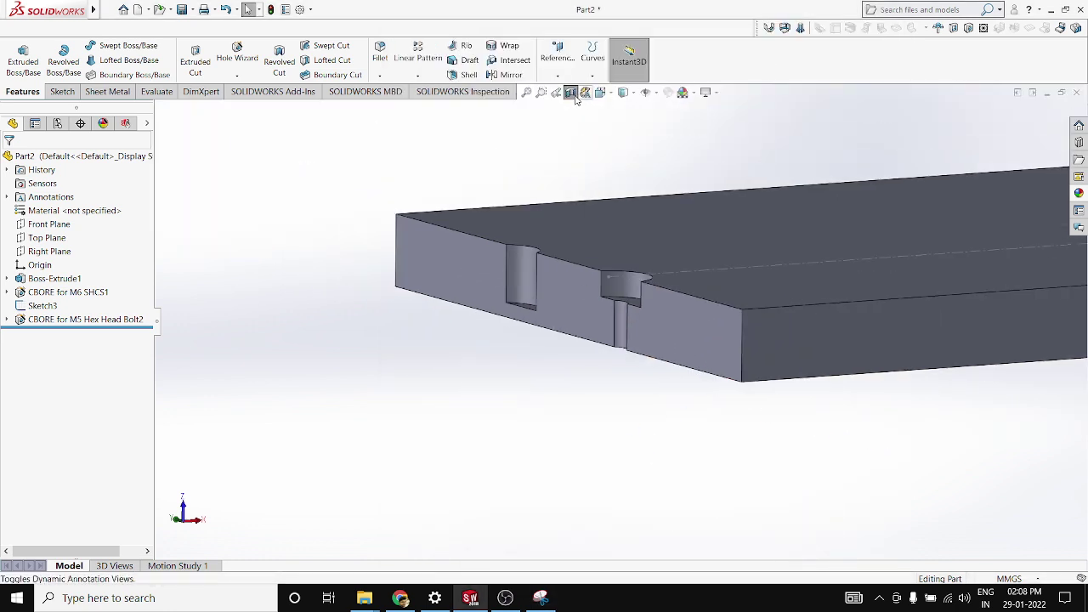
left_click(570, 92)
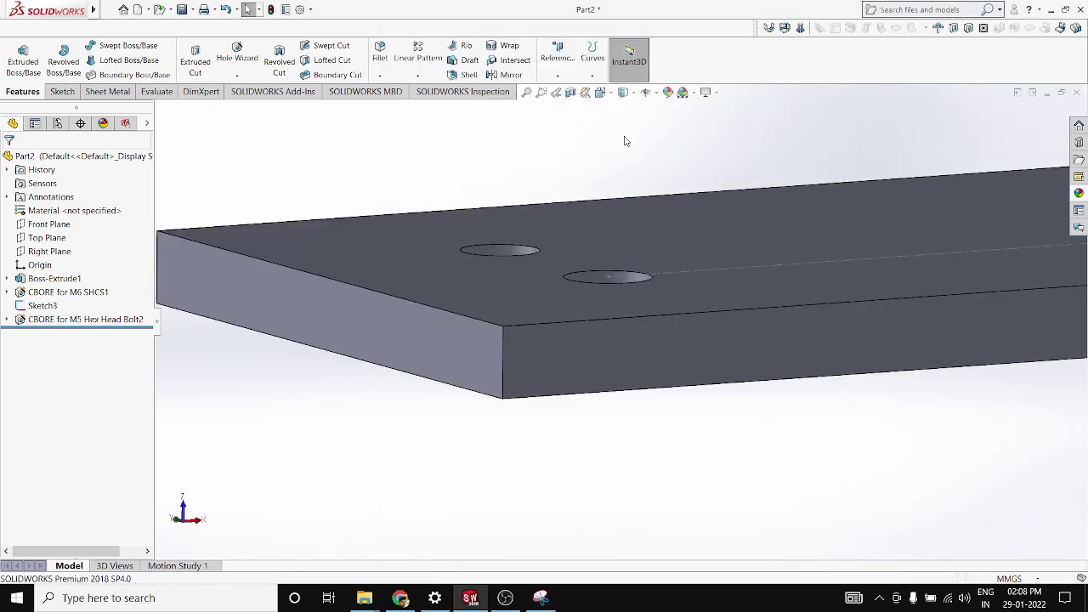
right_click(52, 291)
left_click(168, 343)
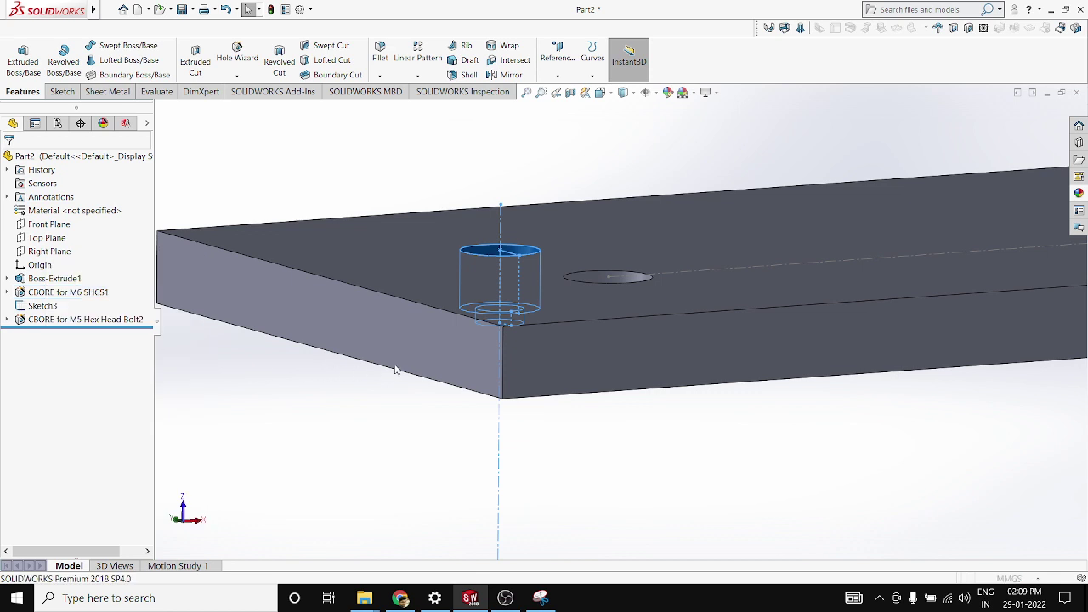
scroll(558, 309, "up", 4)
middle_click_drag(557, 309, 562, 381)
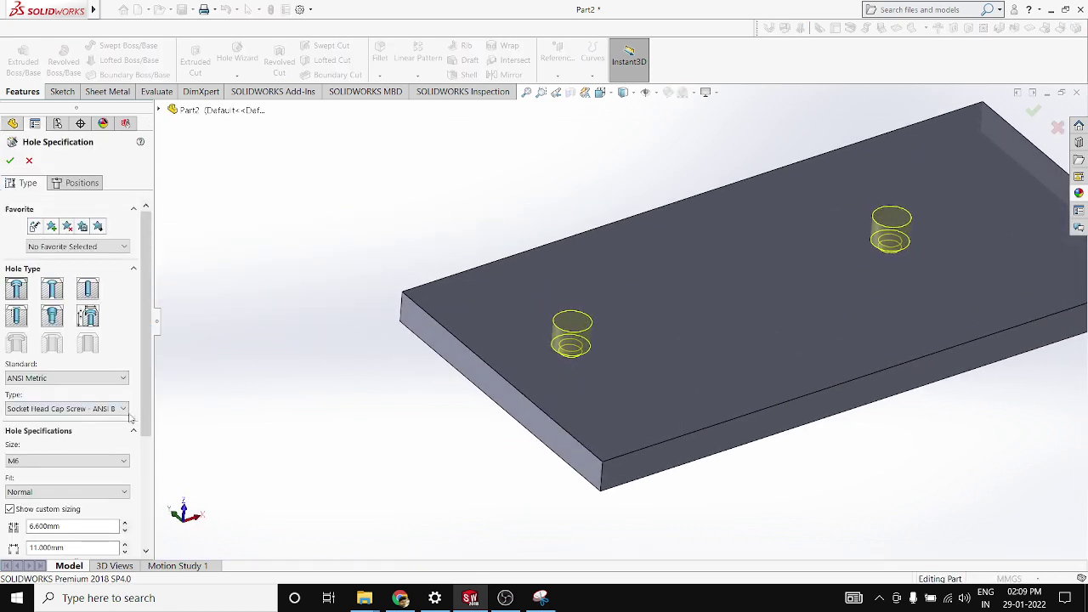
Step: Try the Blind end condition on the M6 counterbore holes and set it back to Through All
left_click_drag(145, 413, 147, 512)
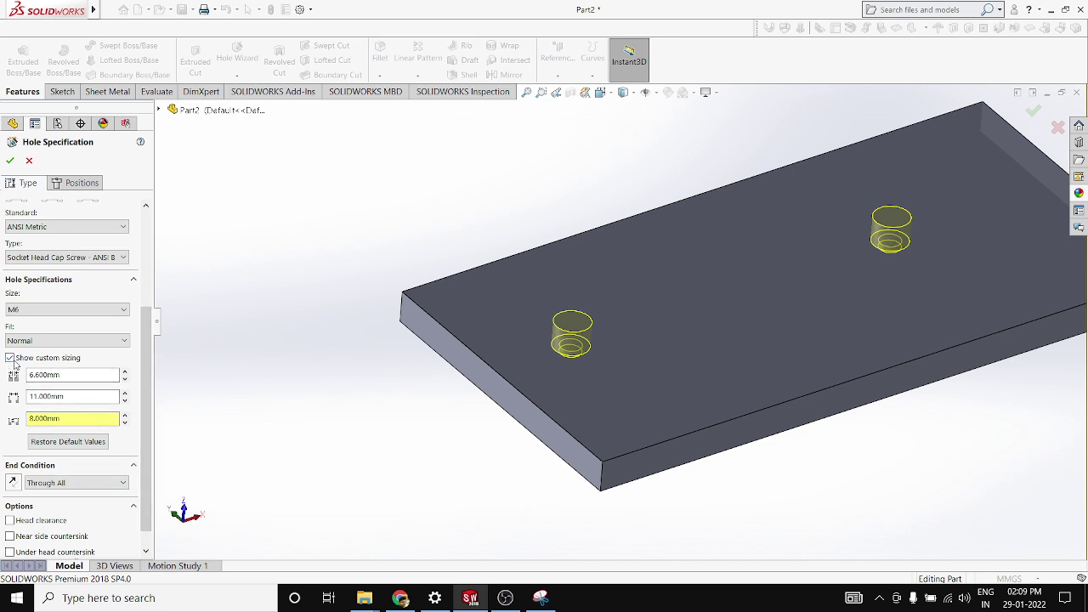
scroll(145, 425, "down", 1)
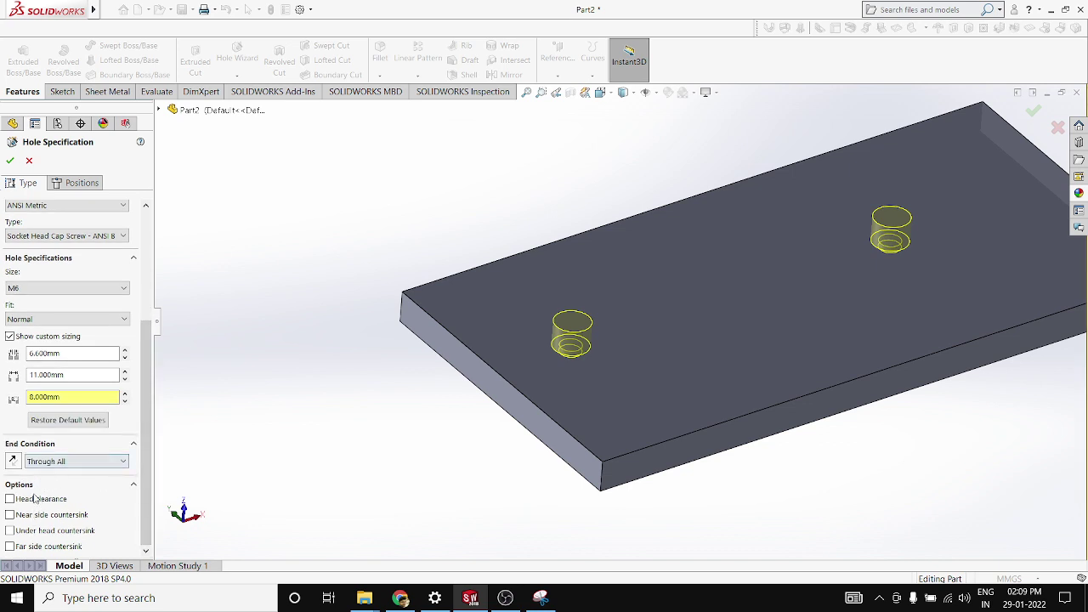
left_click(67, 466)
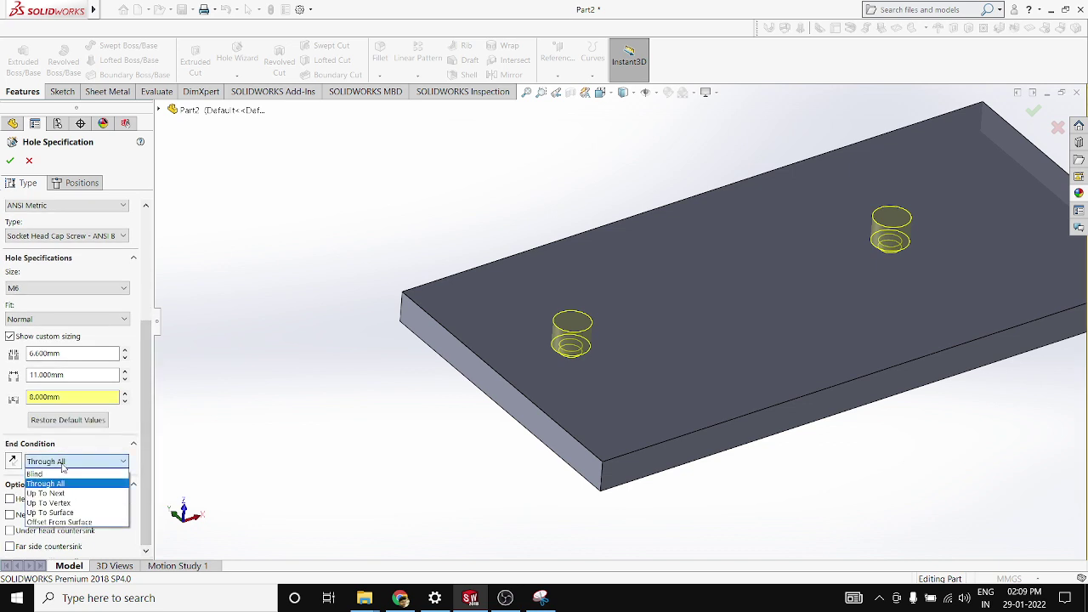
left_click(61, 472)
left_click(63, 461)
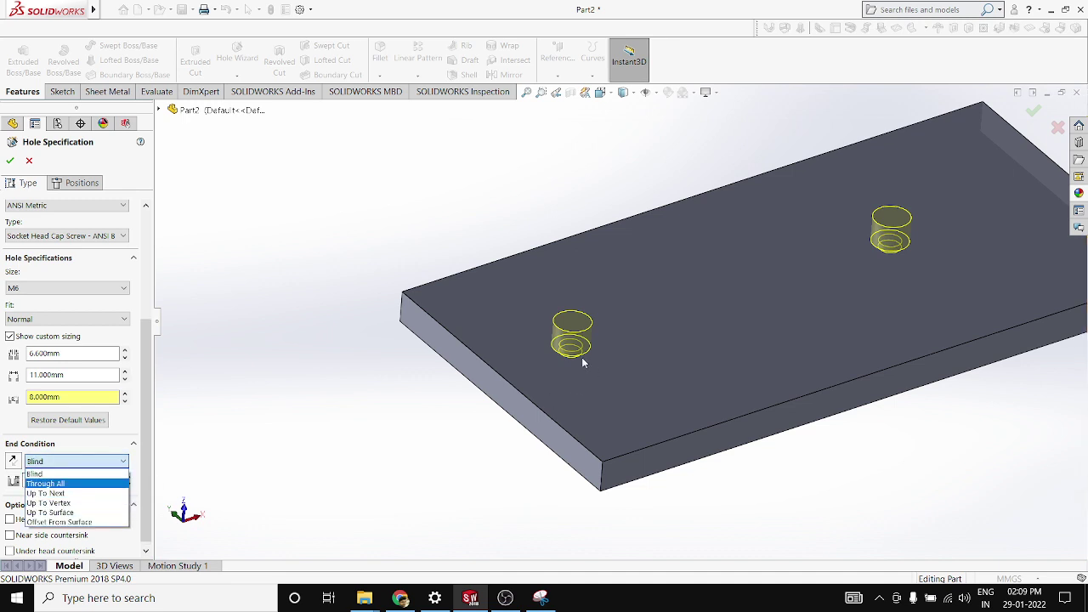
scroll(575, 351, "down", 1)
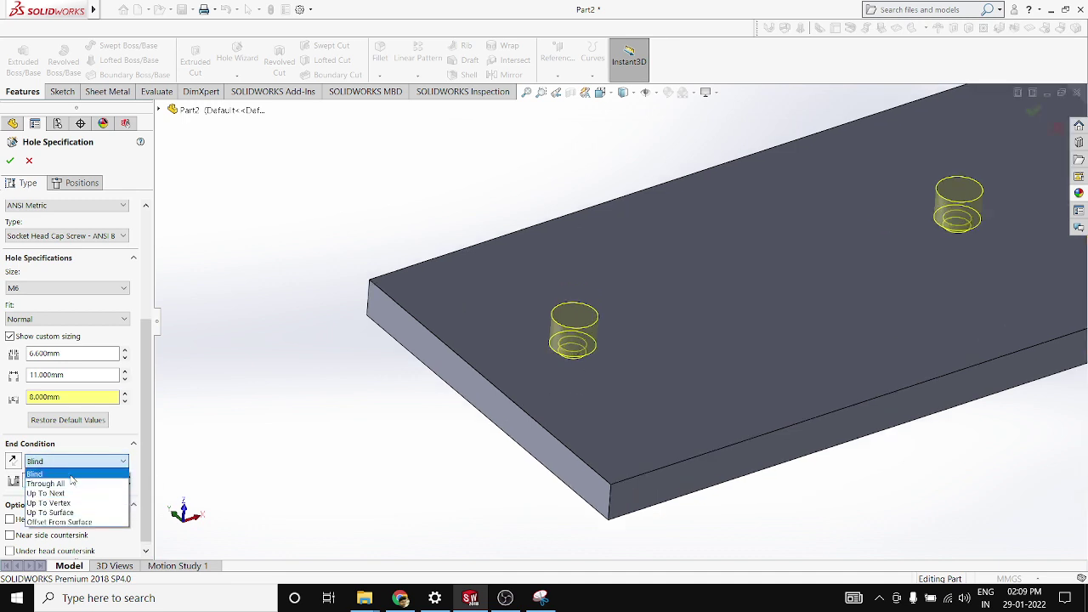
left_click(53, 474)
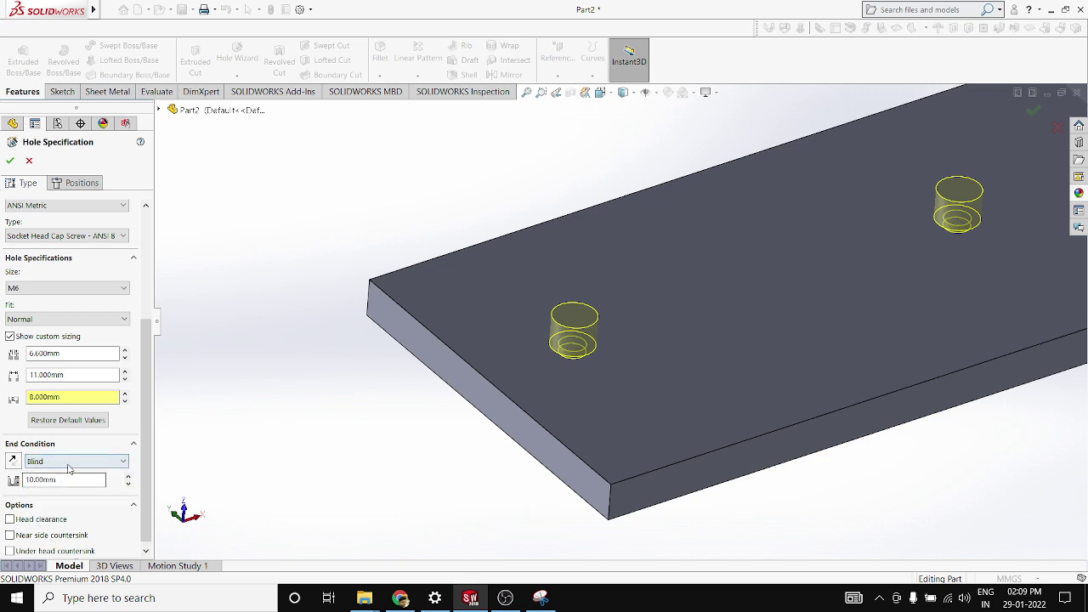
left_click(64, 461)
left_click(67, 486)
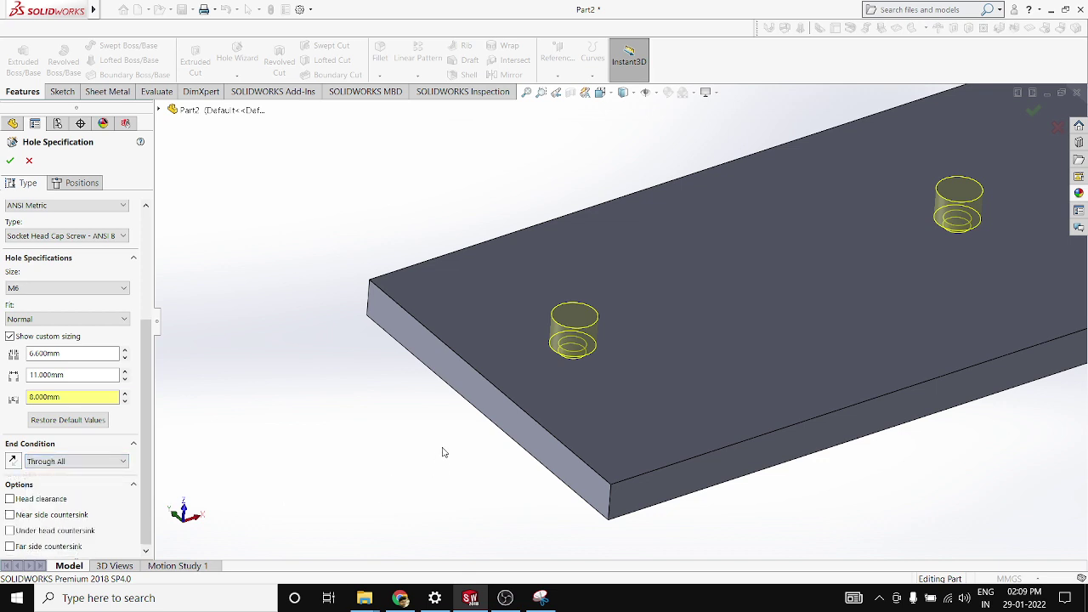
Step: Set the end condition of the M6 counterbore holes to Up To Next and accept the edit
left_click(68, 462)
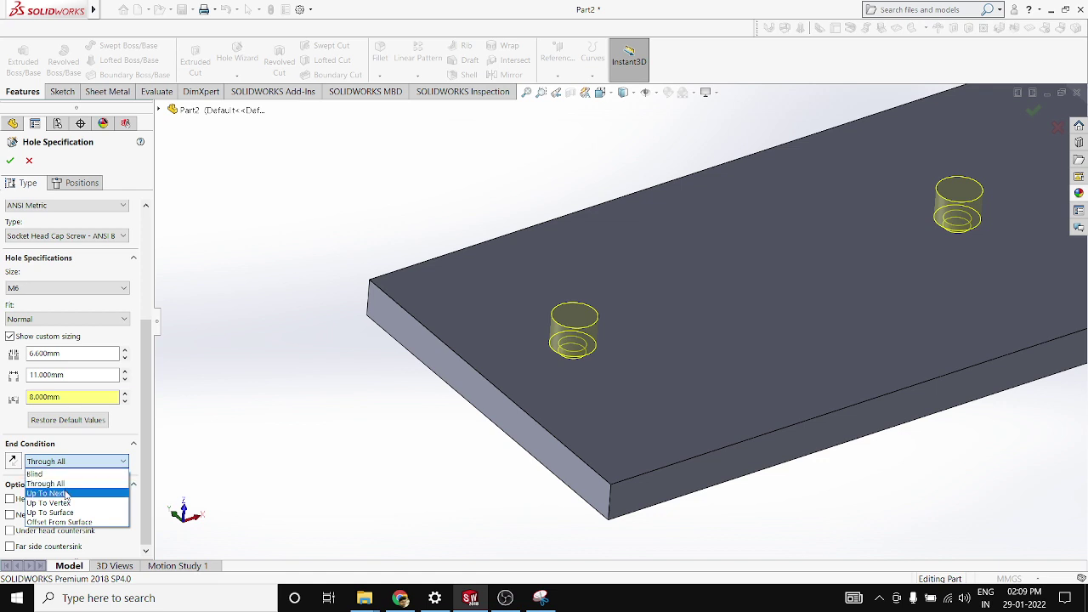
left_click(46, 493)
middle_click_drag(289, 485, 477, 349)
scroll(481, 352, "down", 3)
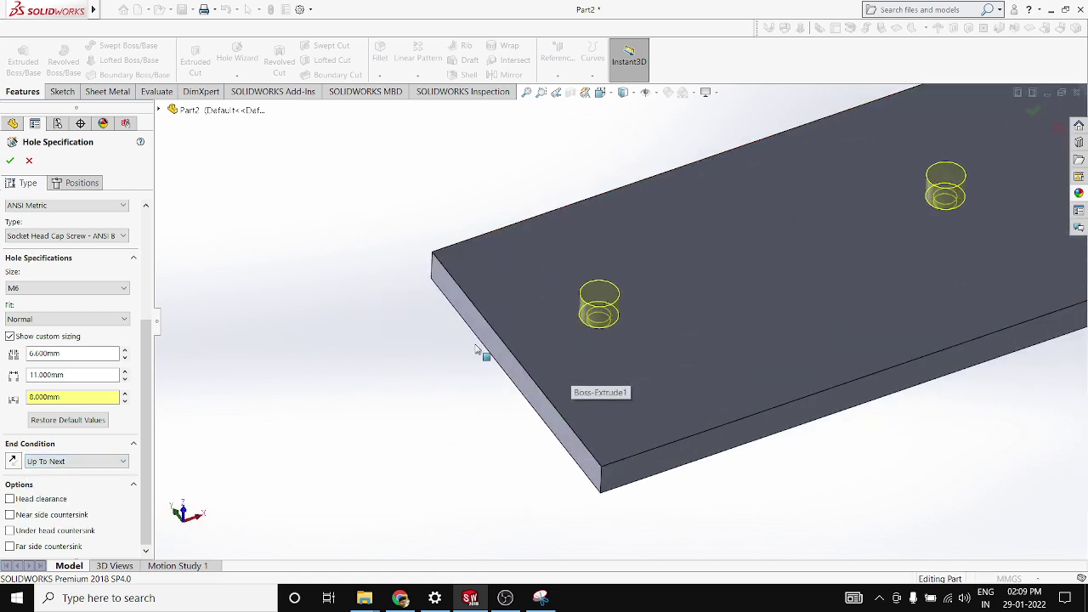
scroll(151, 332, "up", 5)
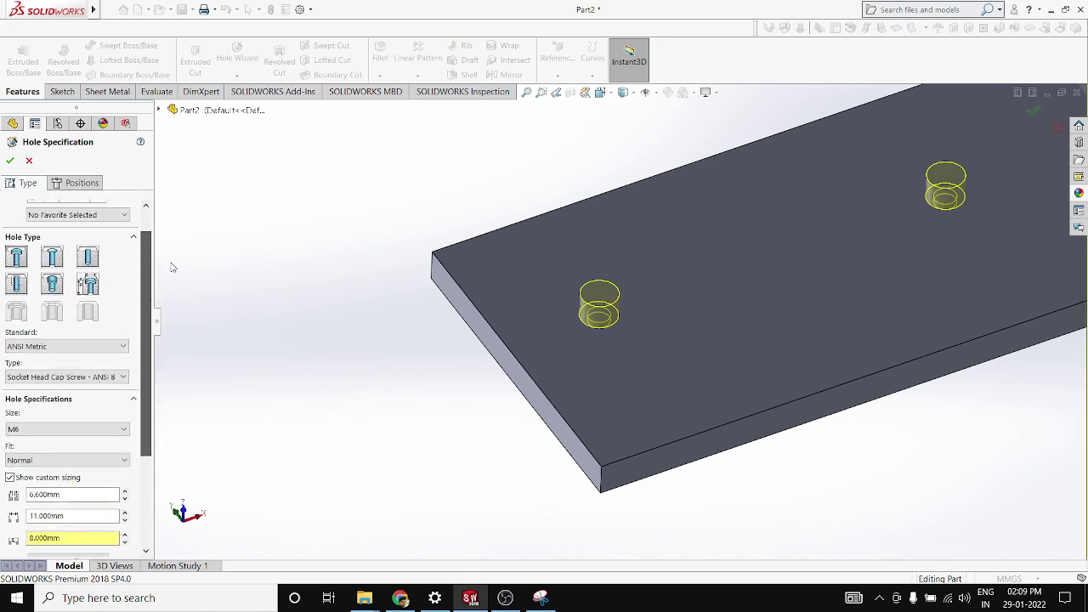
left_click(11, 161)
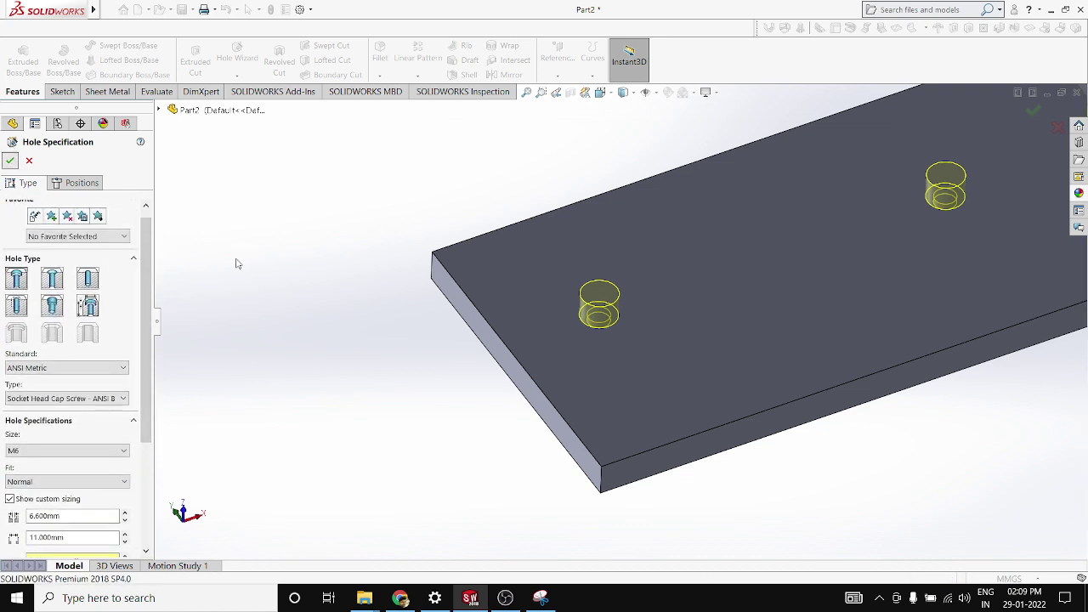
Step: Reopen the M6 counterbore feature and change its hole type to Countersink
right_click(54, 292)
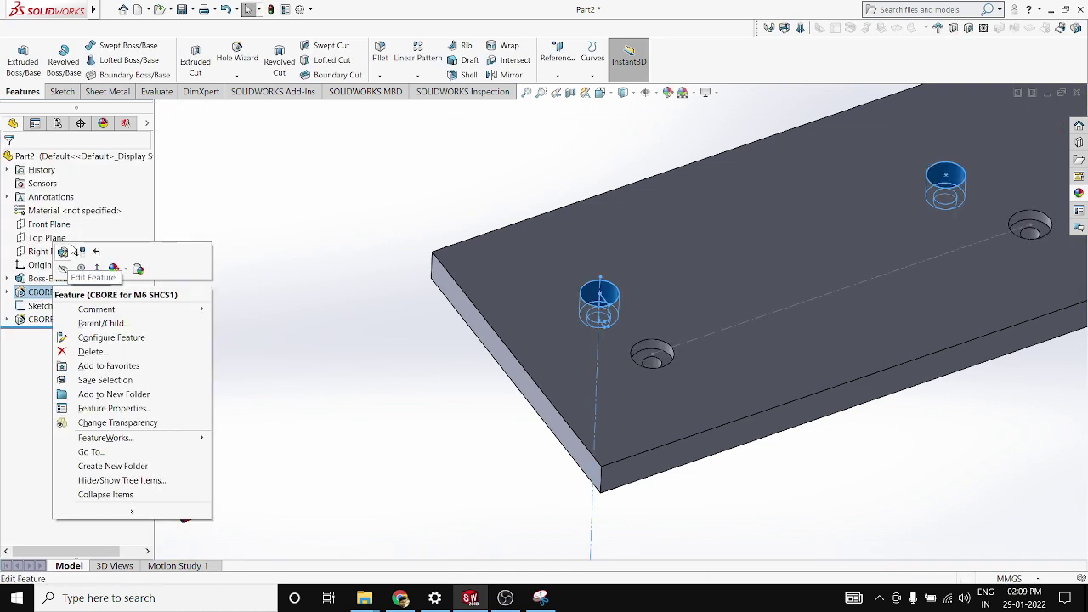
left_click(64, 253)
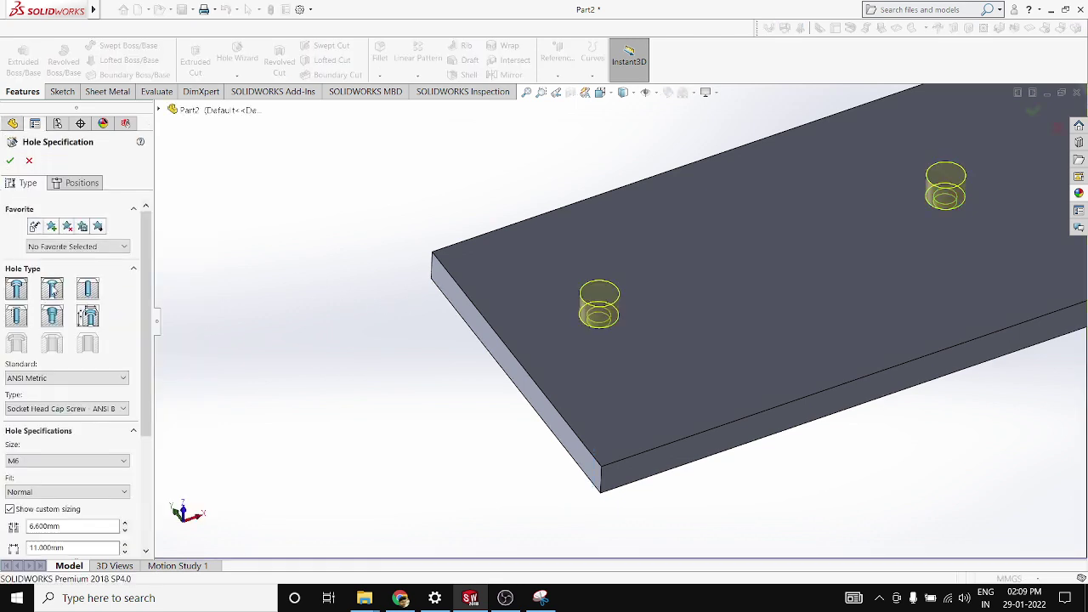
left_click(52, 290)
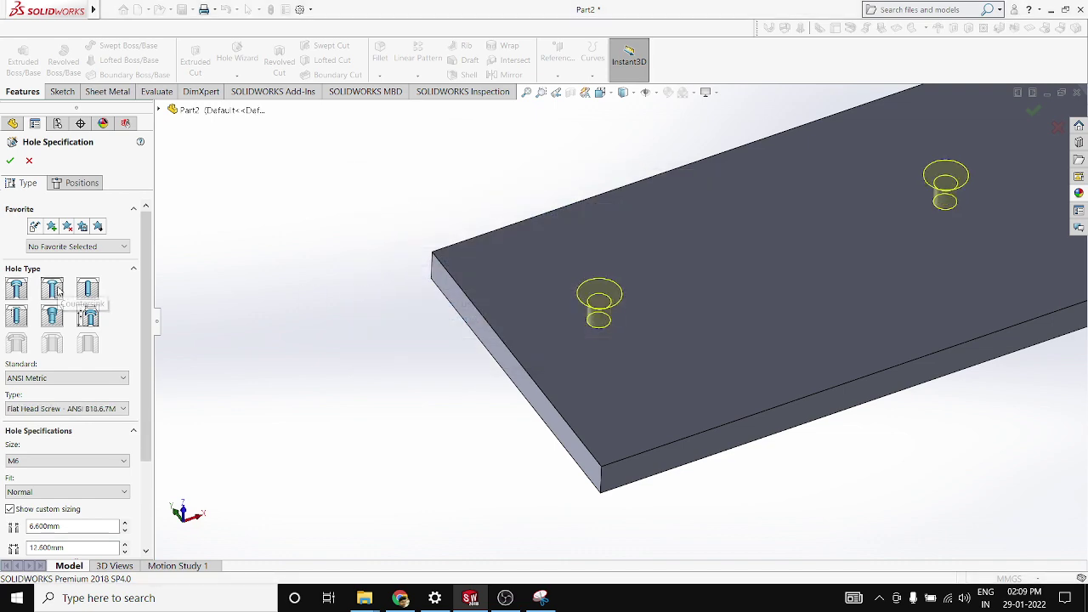
Step: Switch to the browser and search Google for "countersink bolt" in a new tab
left_click(407, 592)
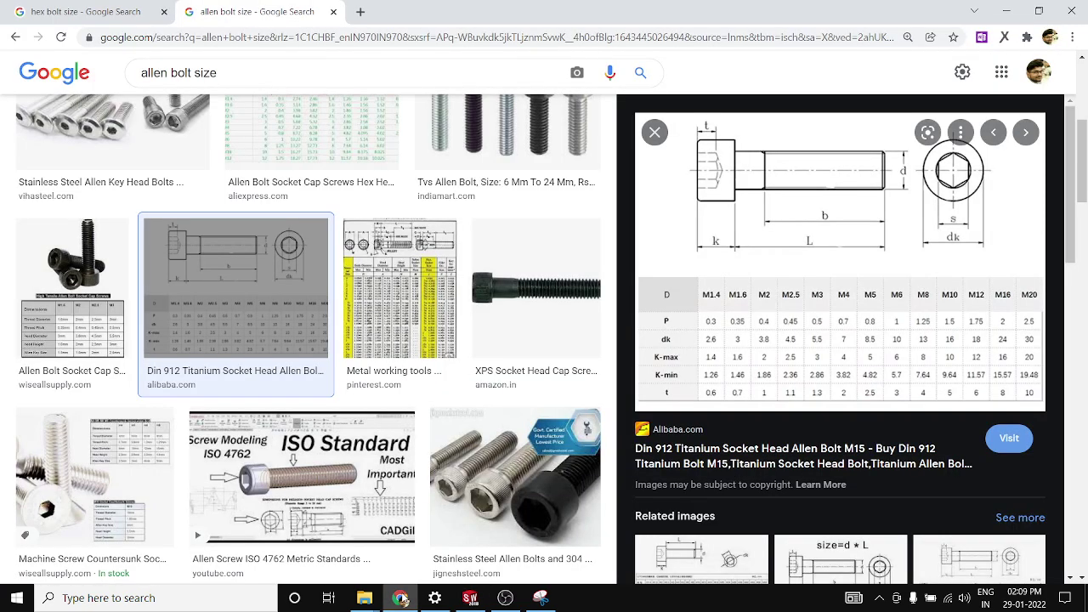
left_click(358, 11)
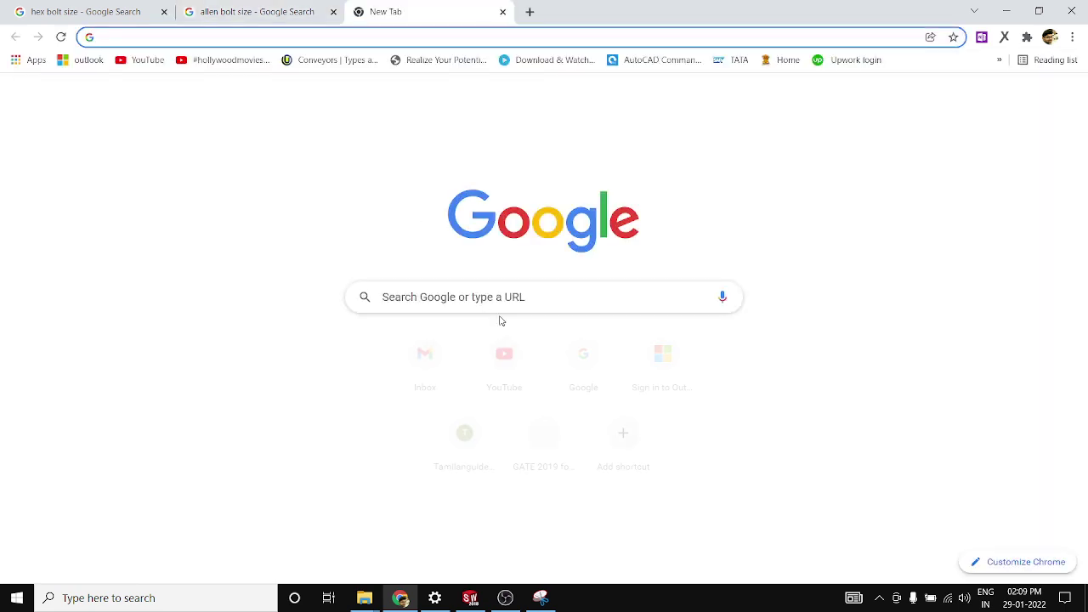
left_click(504, 299)
type("counter")
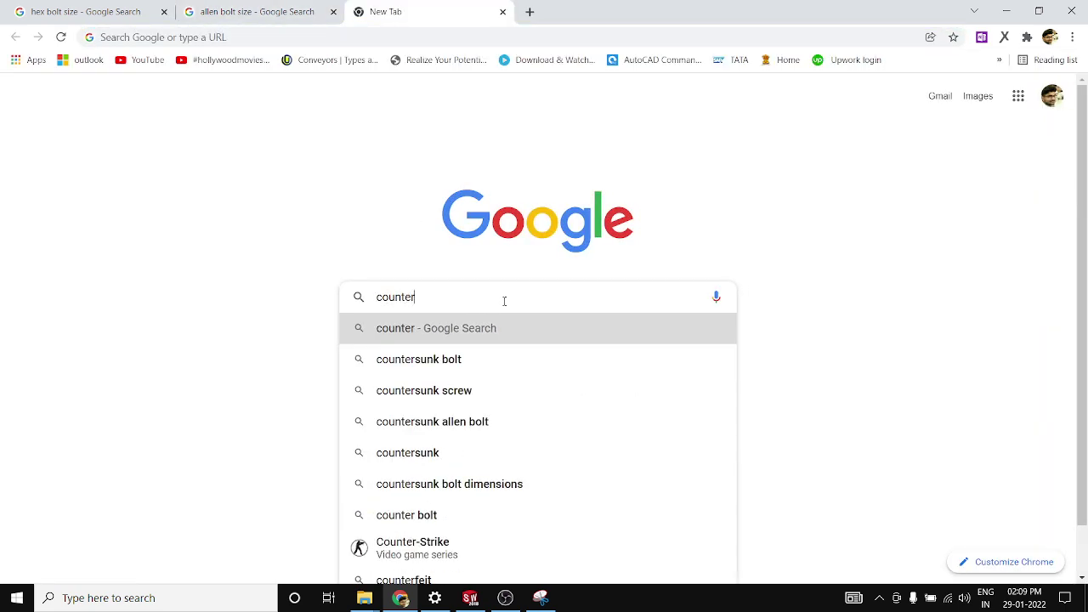
type("si")
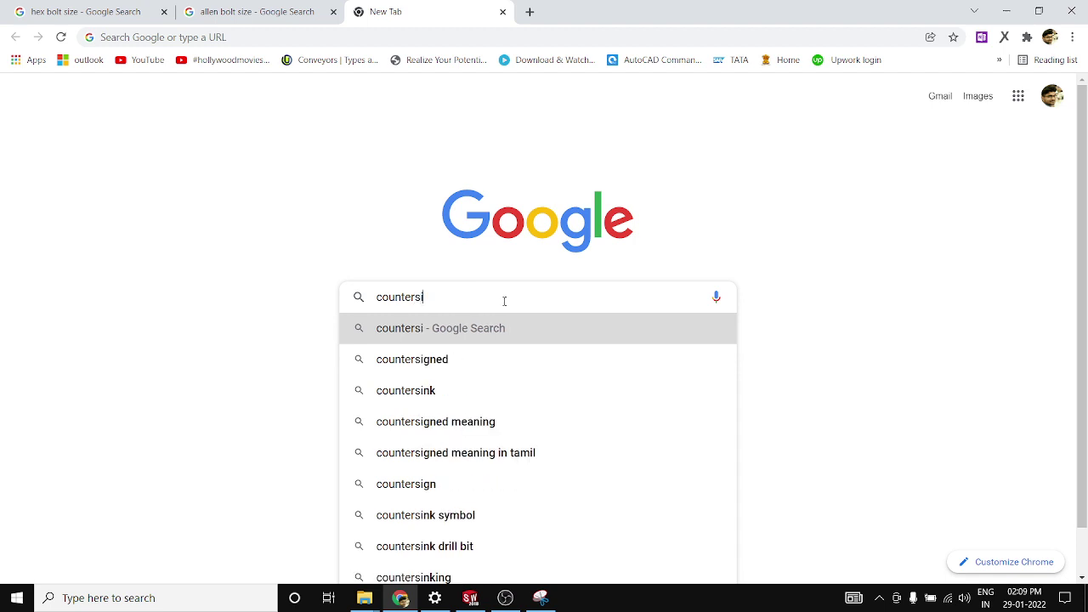
type("nk bolt")
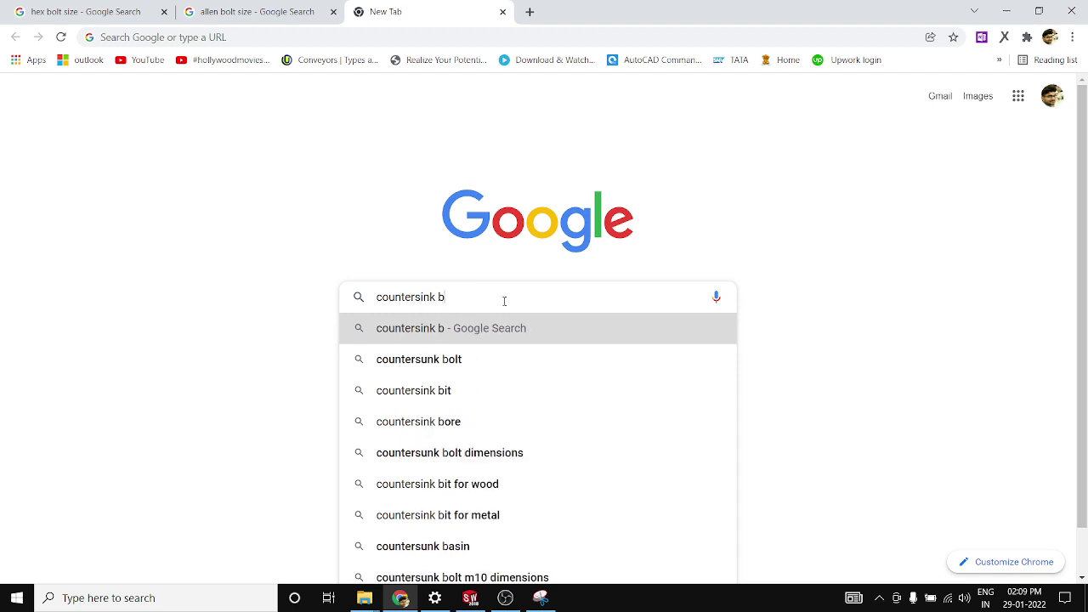
key("Return")
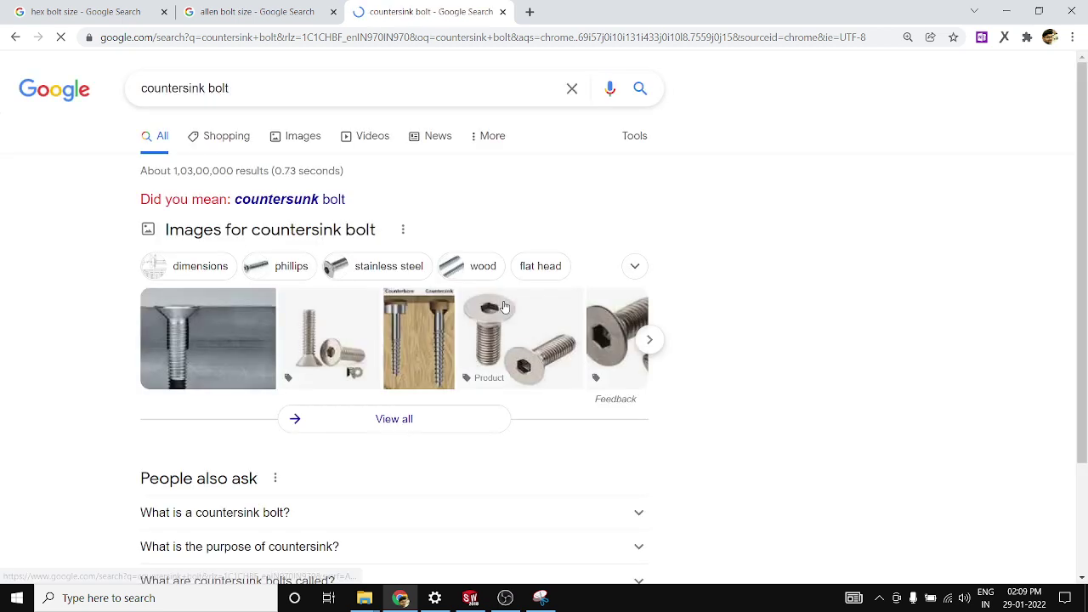
Step: Examine the enlarged image of a countersunk screw seated in its hole and return to SOLIDWORKS
left_click(223, 355)
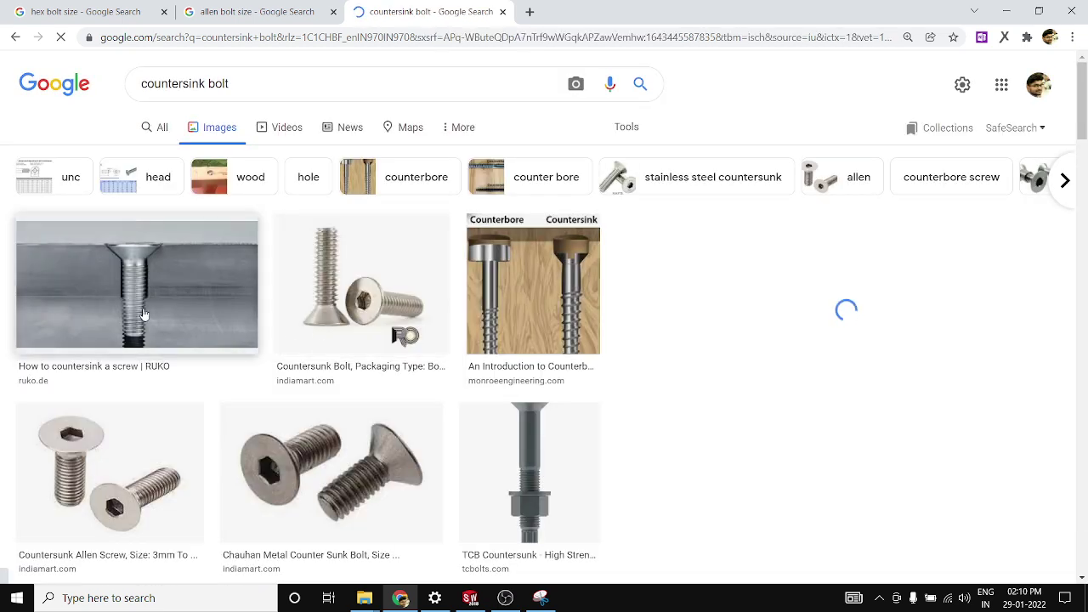
left_click(141, 315)
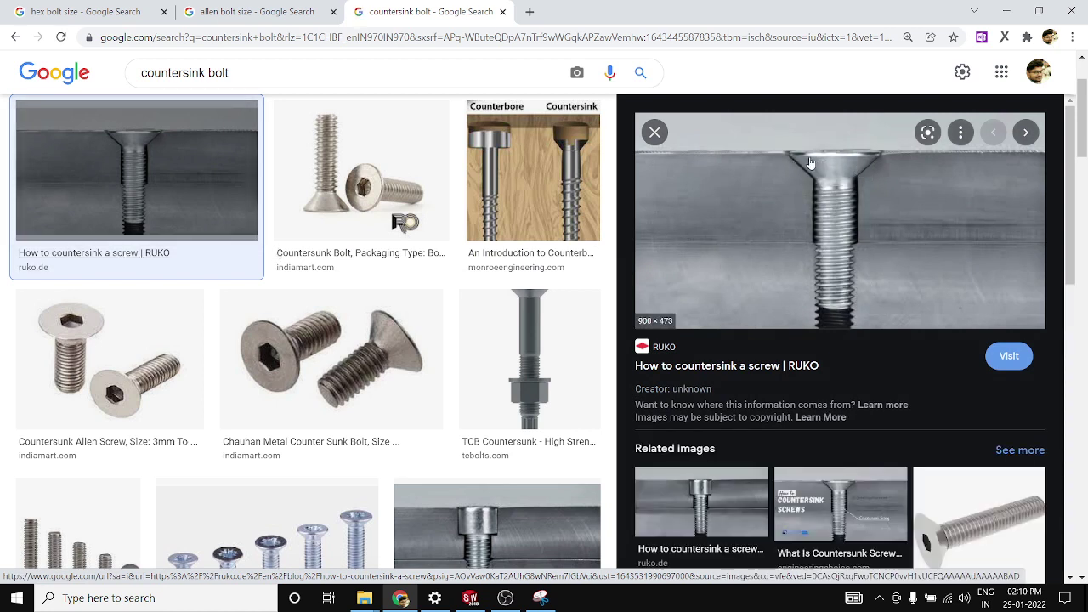
left_click(472, 599)
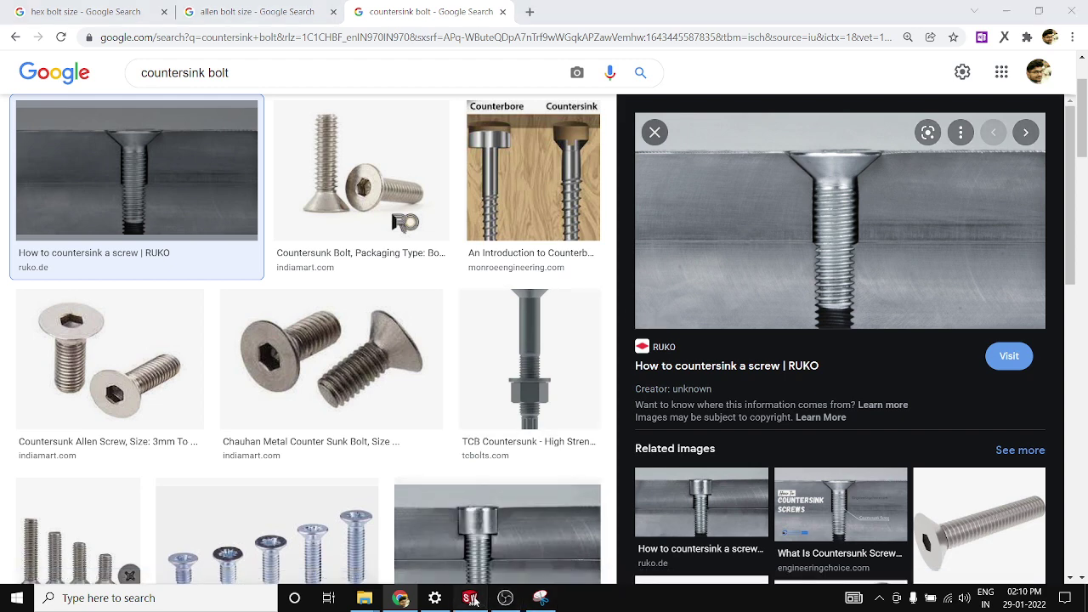
Step: Change the countersink holes' screw type to Socket Countersunk Head Cap Screw
scroll(595, 348, "up", 3)
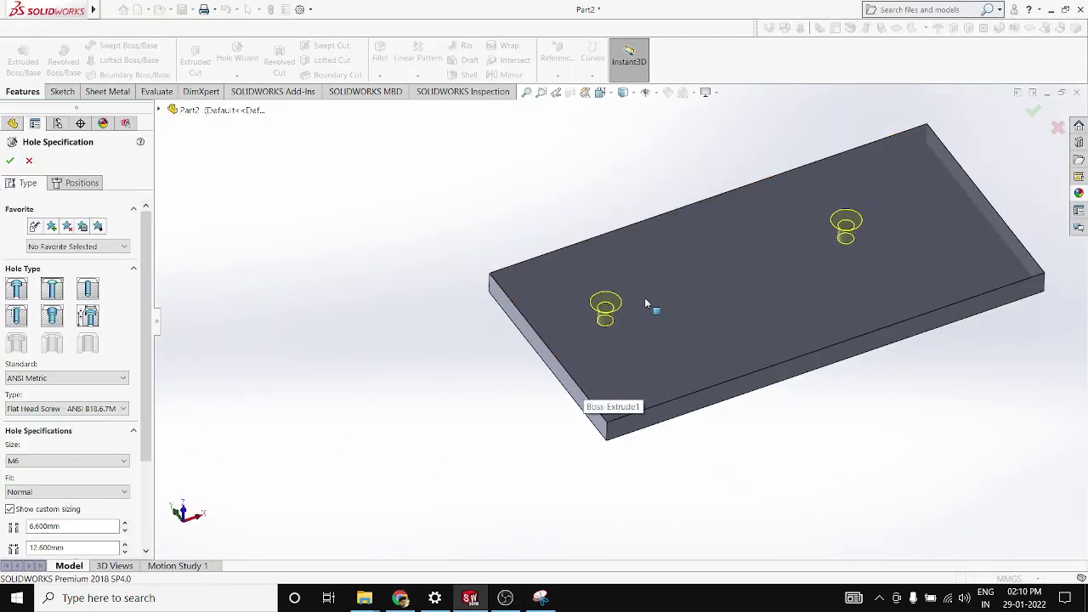
scroll(606, 308, "down", 5)
middle_click_drag(547, 247, 565, 340)
scroll(614, 332, "down", 3)
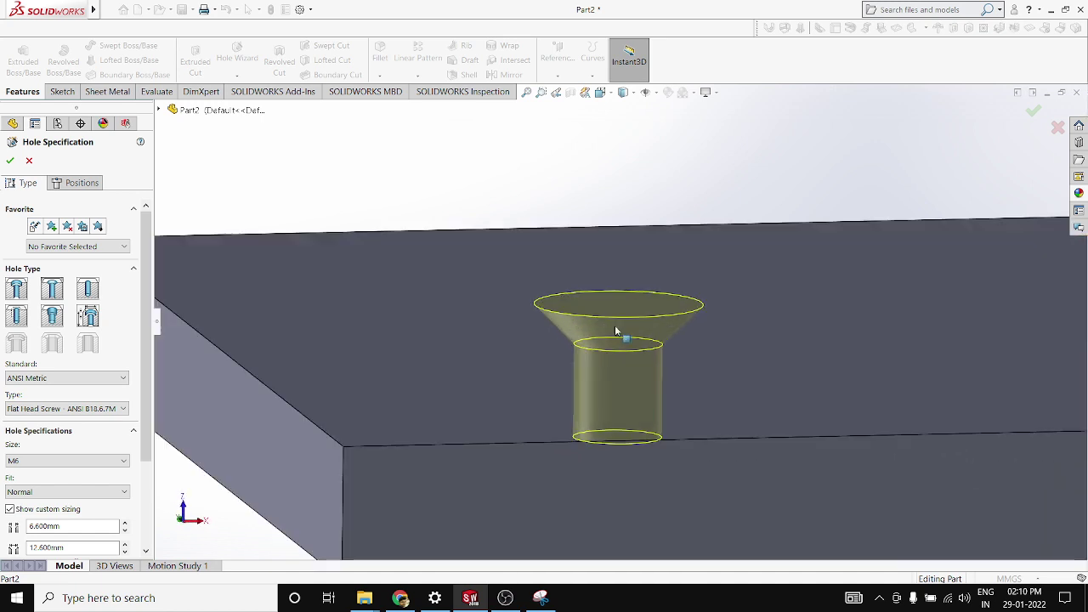
scroll(617, 330, "up", 4)
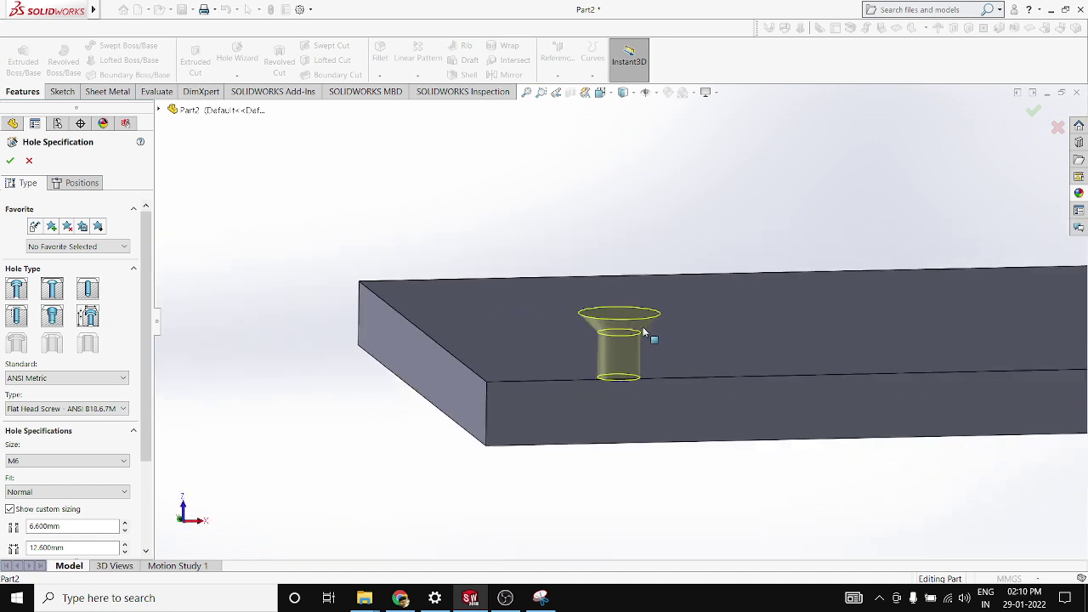
left_click(117, 410)
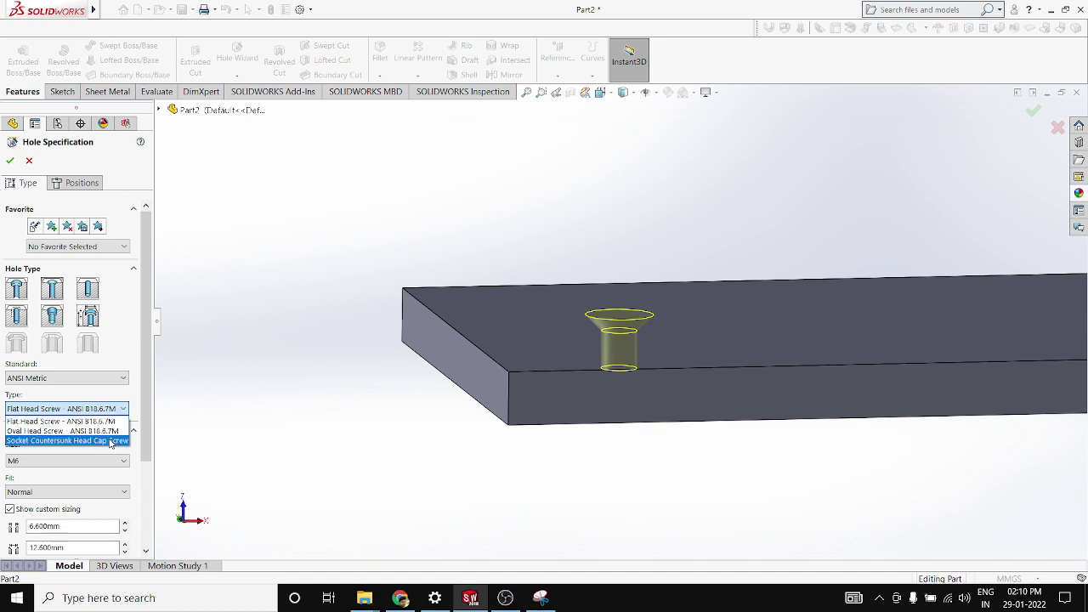
left_click(110, 442)
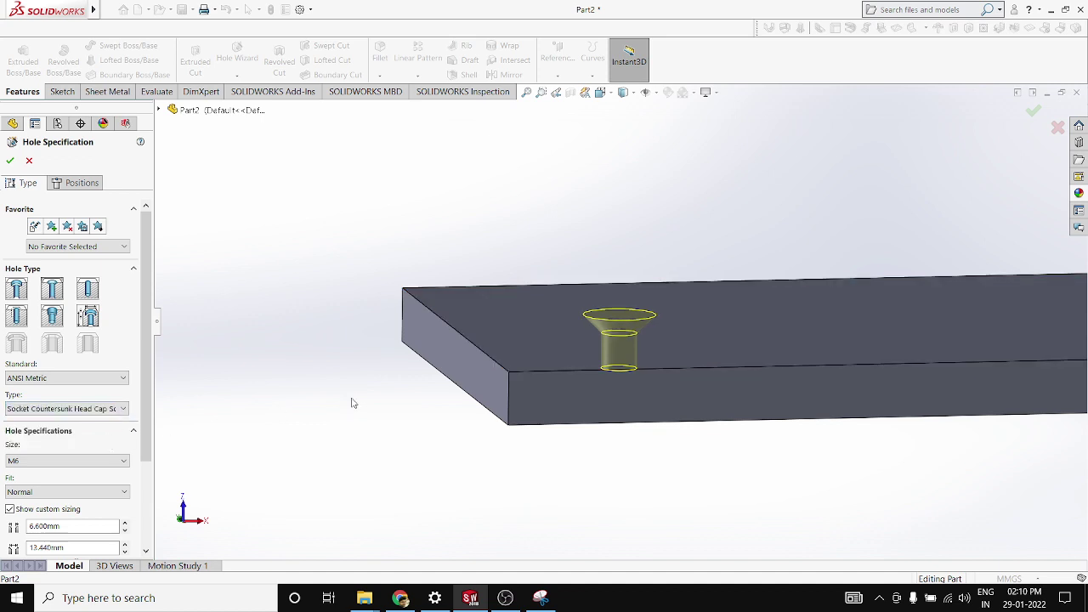
scroll(409, 383, "up", 1)
middle_click_drag(412, 383, 401, 431)
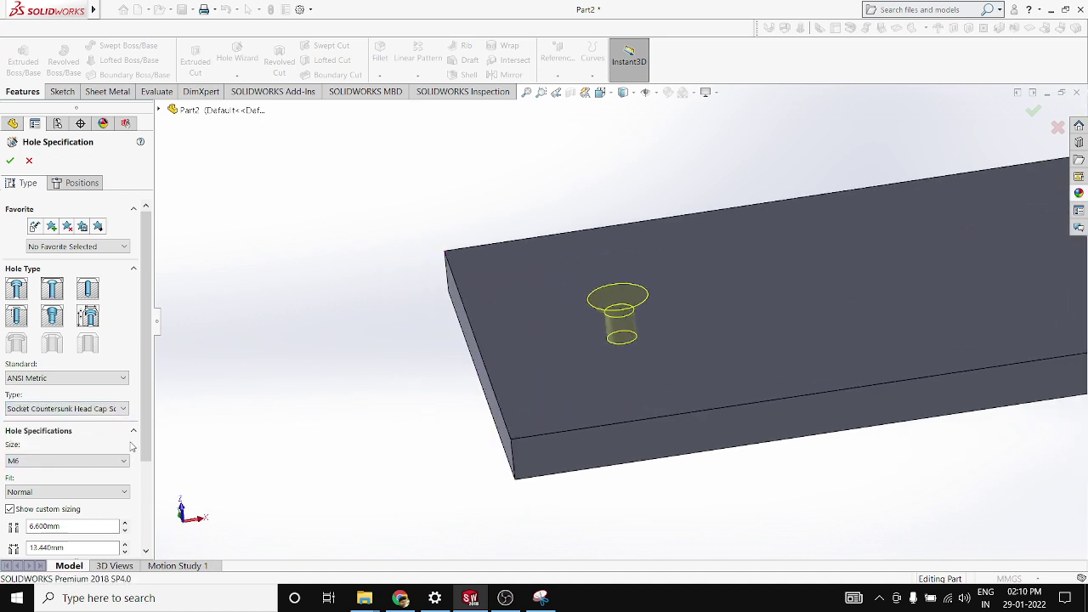
Step: Set the countersink standard to ISO and the screw type to Hex Socket CTSK Head ISO 10642
left_click(59, 379)
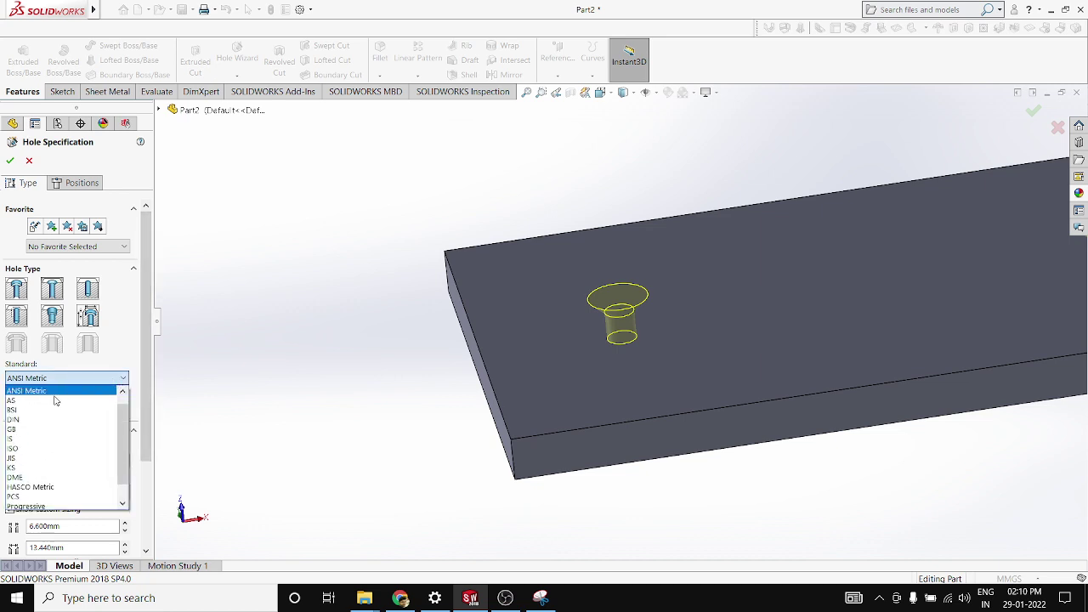
left_click(34, 448)
left_click(82, 411)
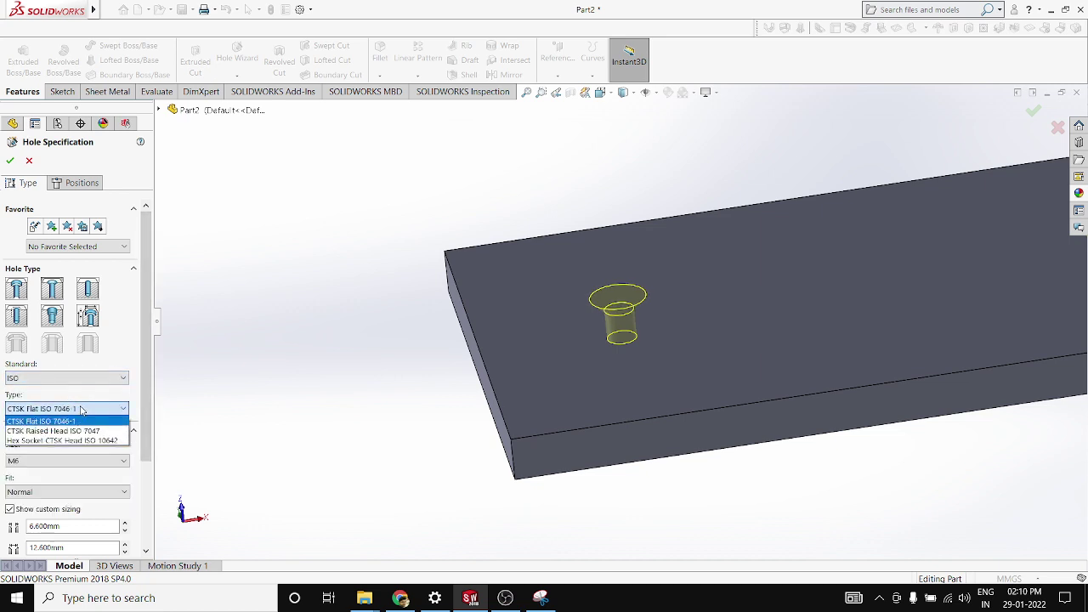
left_click(76, 441)
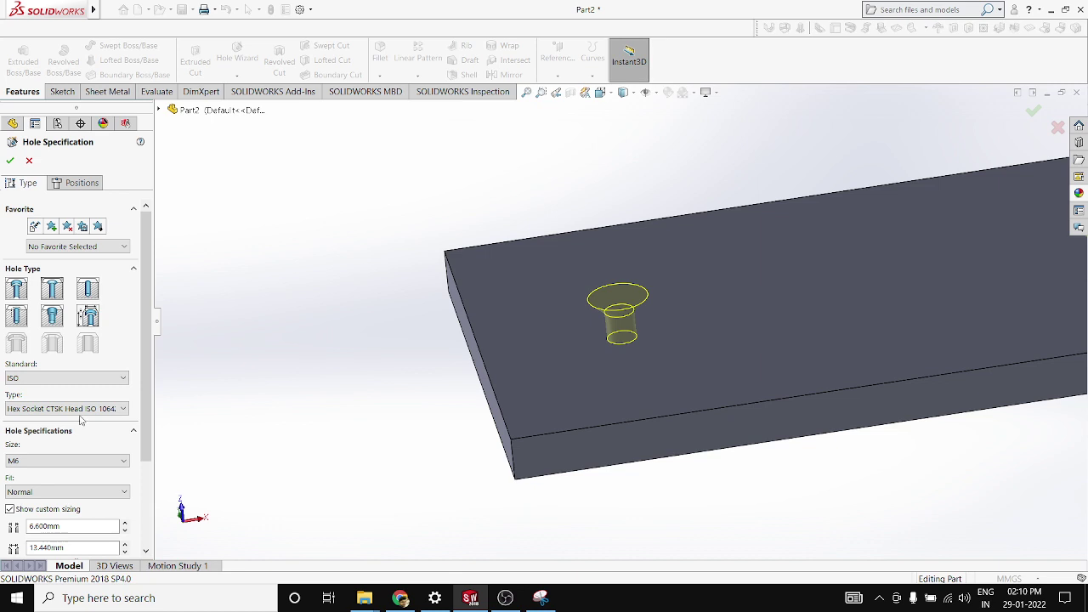
left_click(82, 411)
left_click(82, 412)
middle_click_drag(402, 384, 528, 376)
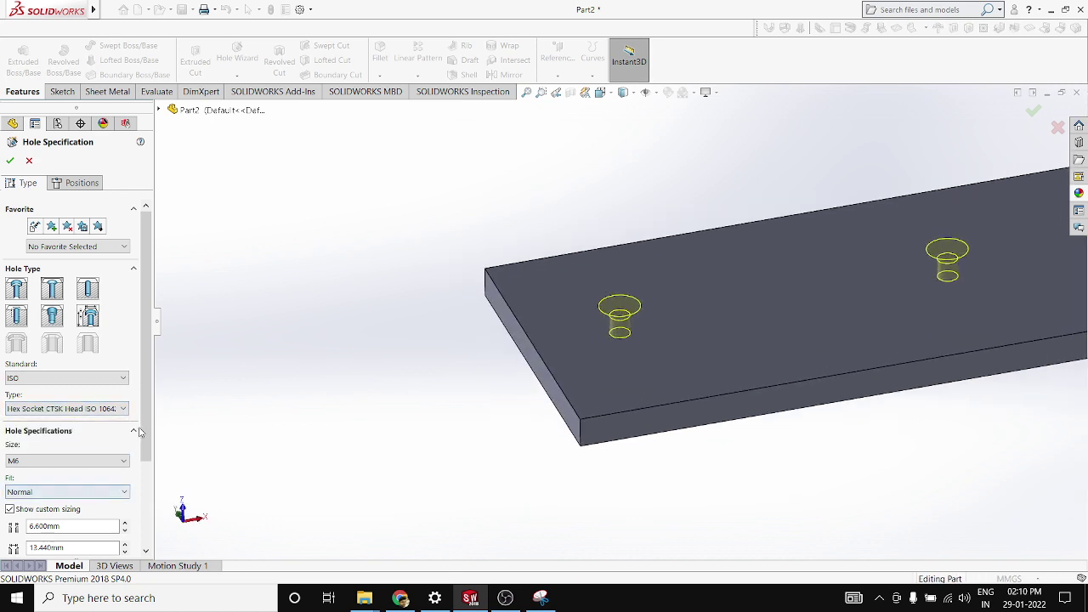
scroll(47, 494, "down", 4)
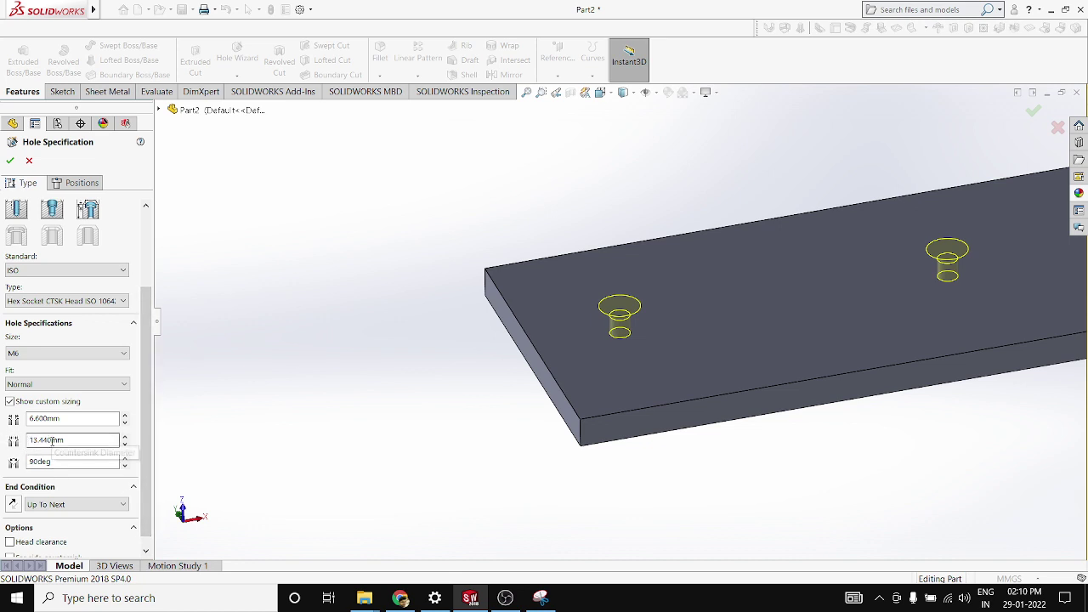
scroll(144, 455, "up", 4)
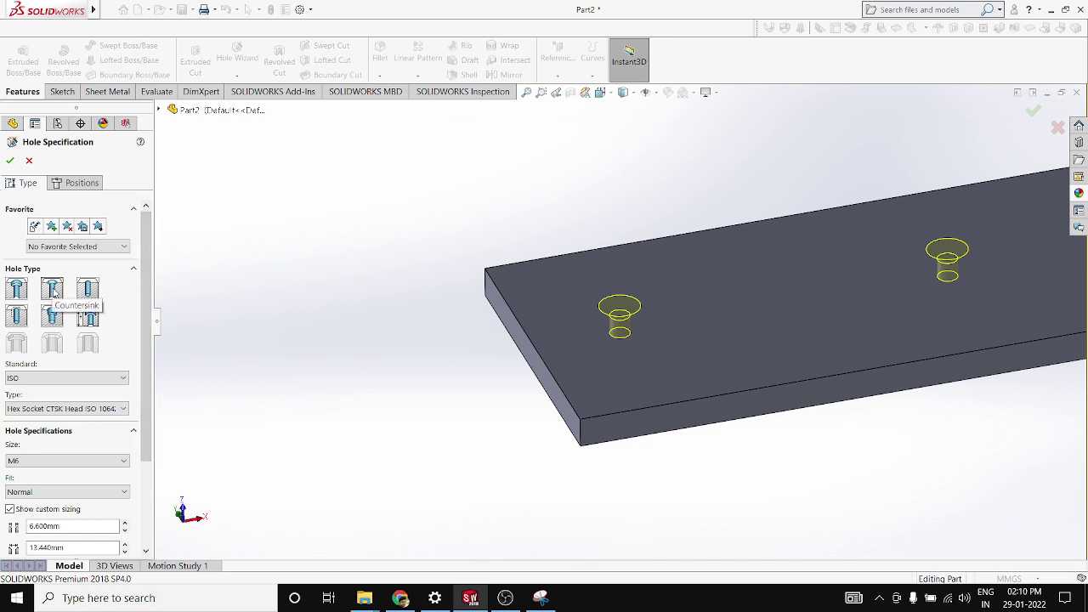
Step: Return the countersink holes' standard to ANSI Metric
left_click(85, 379)
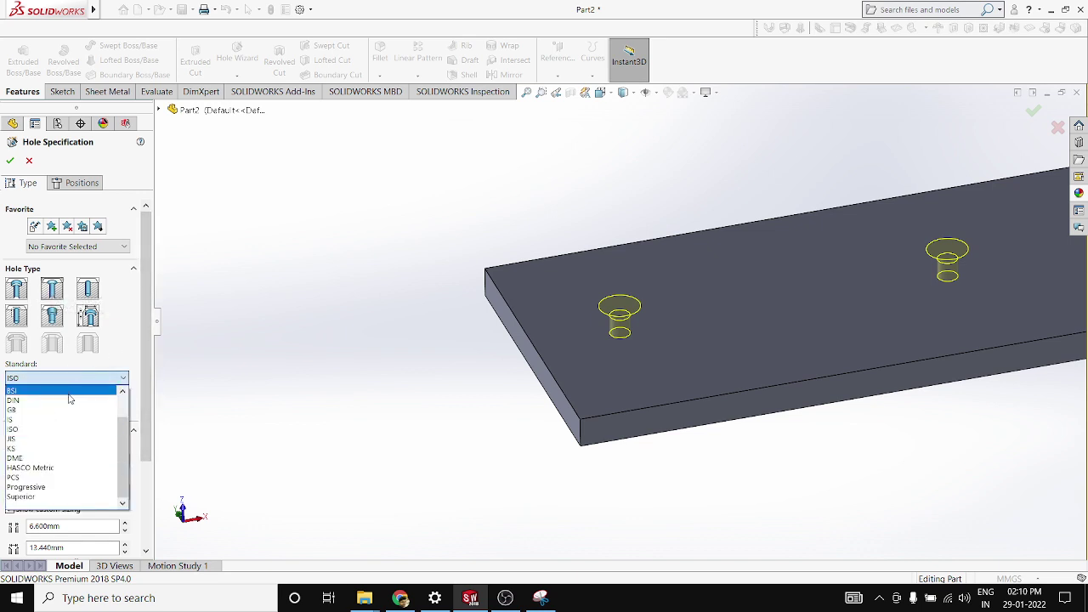
scroll(51, 425, "up", 3)
left_click(45, 401)
scroll(553, 360, "up", 5)
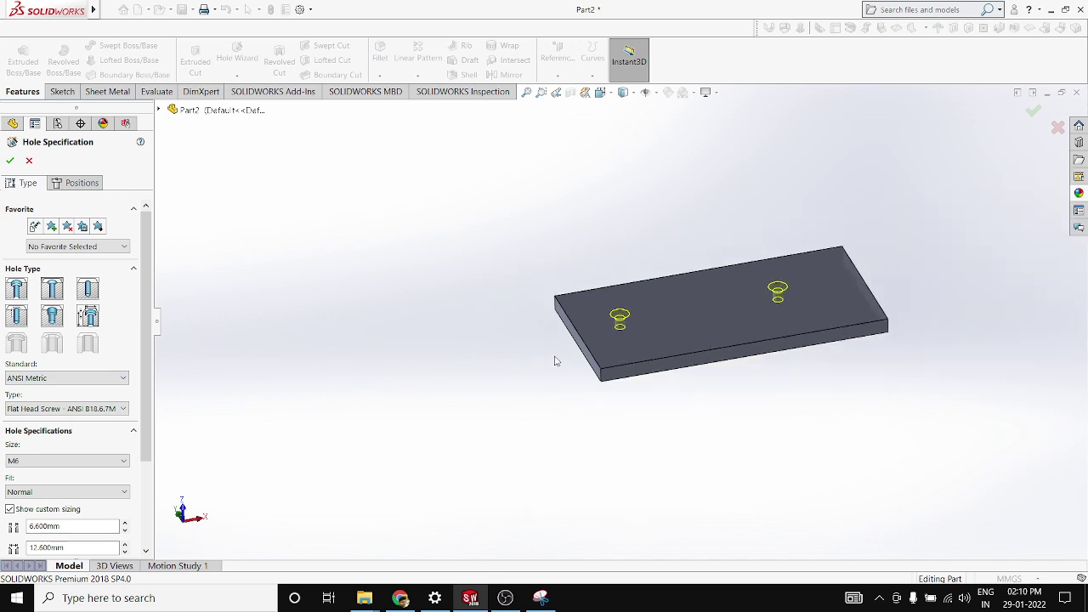
scroll(473, 339, "down", 6)
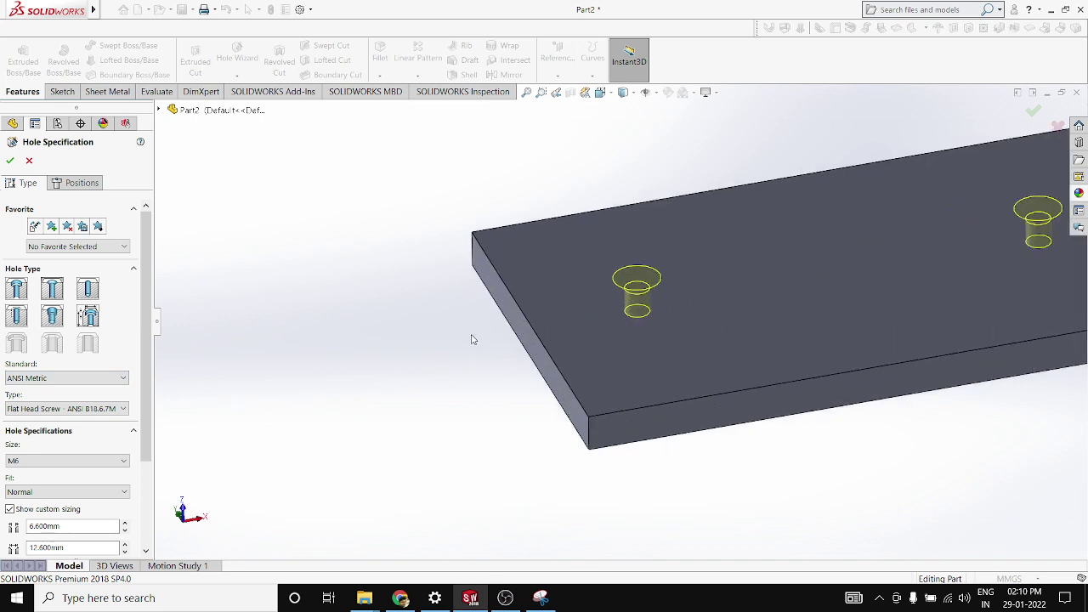
Step: Change the hole type from Countersink to the plain Hole and turn off the near side countersink
left_click(88, 290)
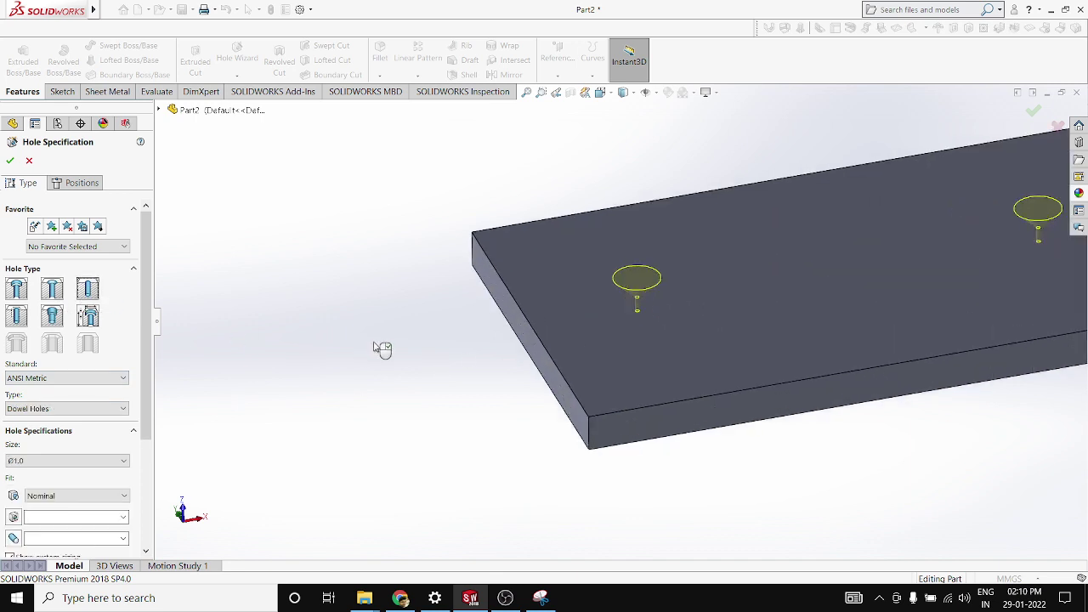
scroll(145, 415, "down", 3)
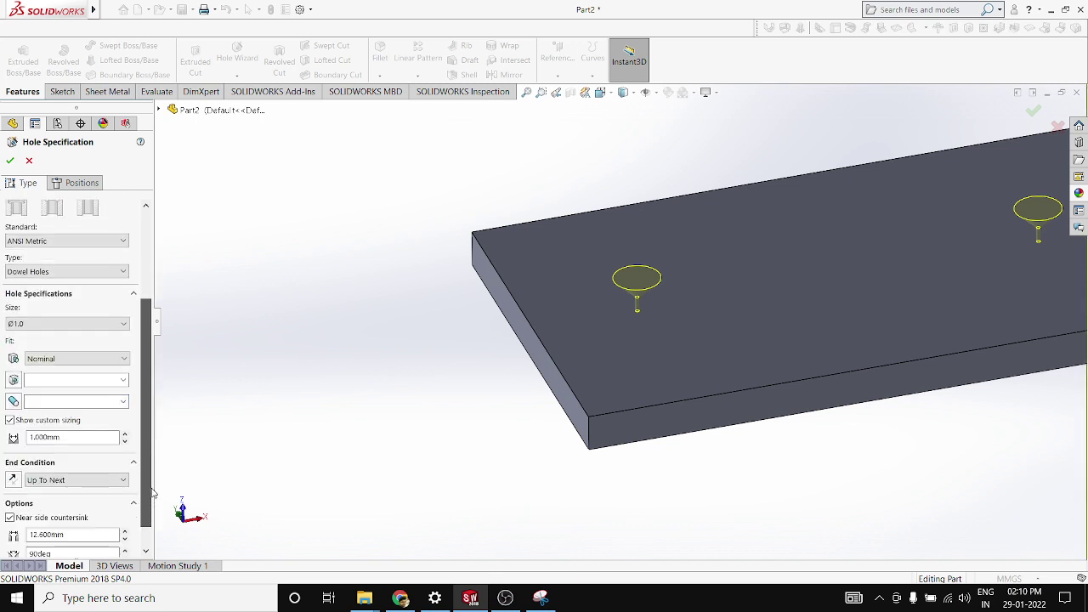
left_click_drag(145, 459, 148, 519)
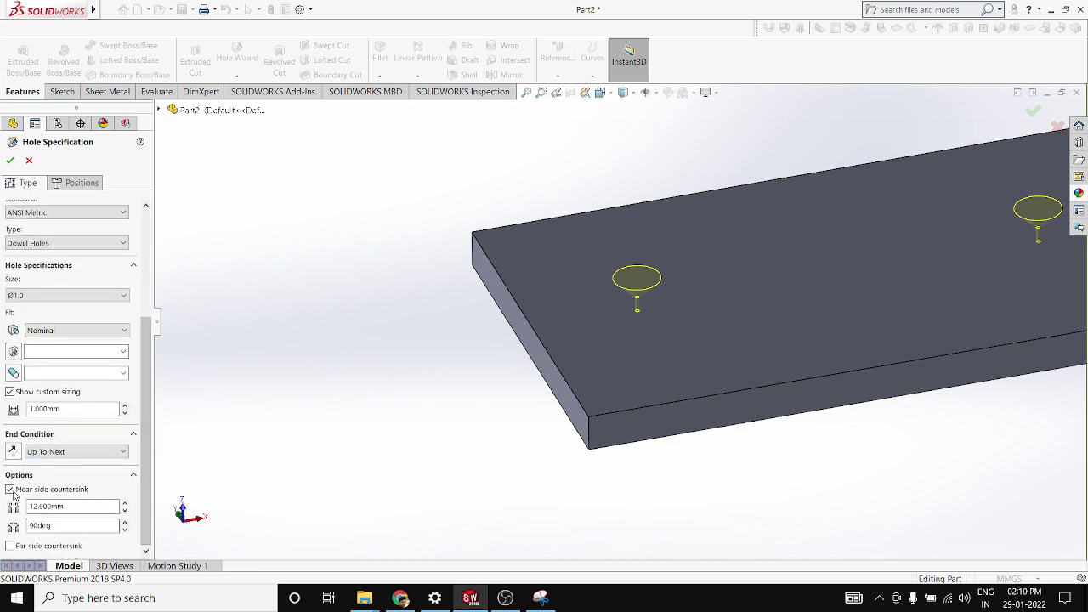
scroll(559, 343, "up", 2)
scroll(673, 300, "down", 3)
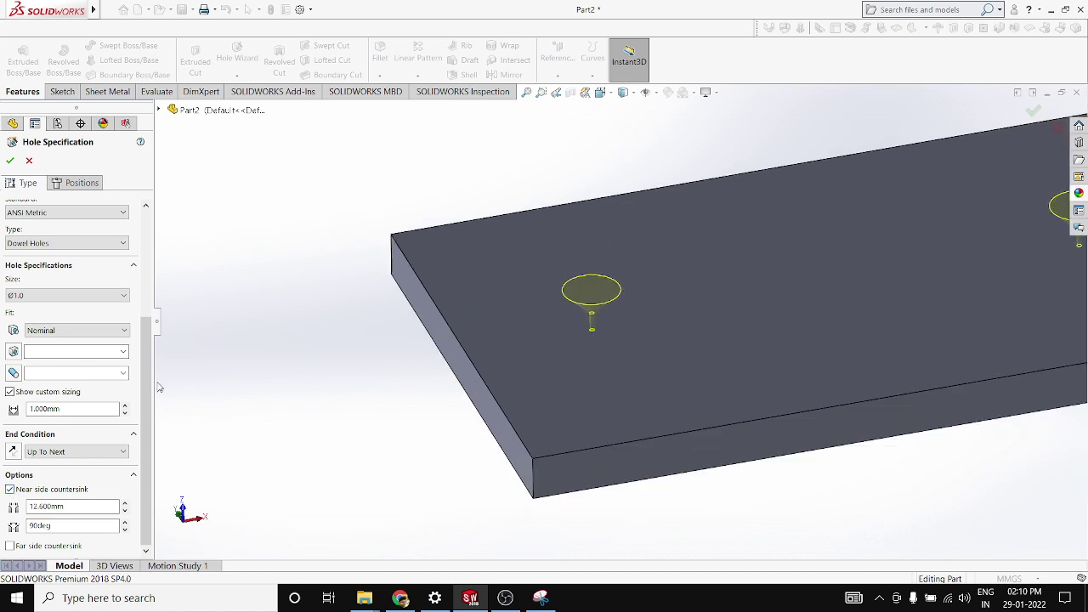
scroll(549, 319, "down", 2)
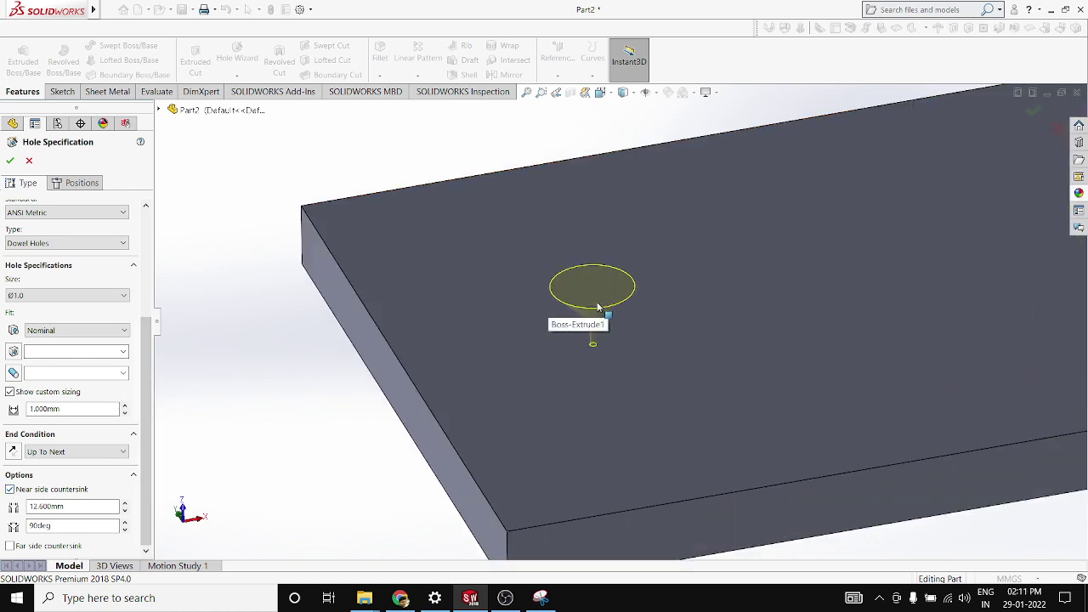
left_click(11, 490)
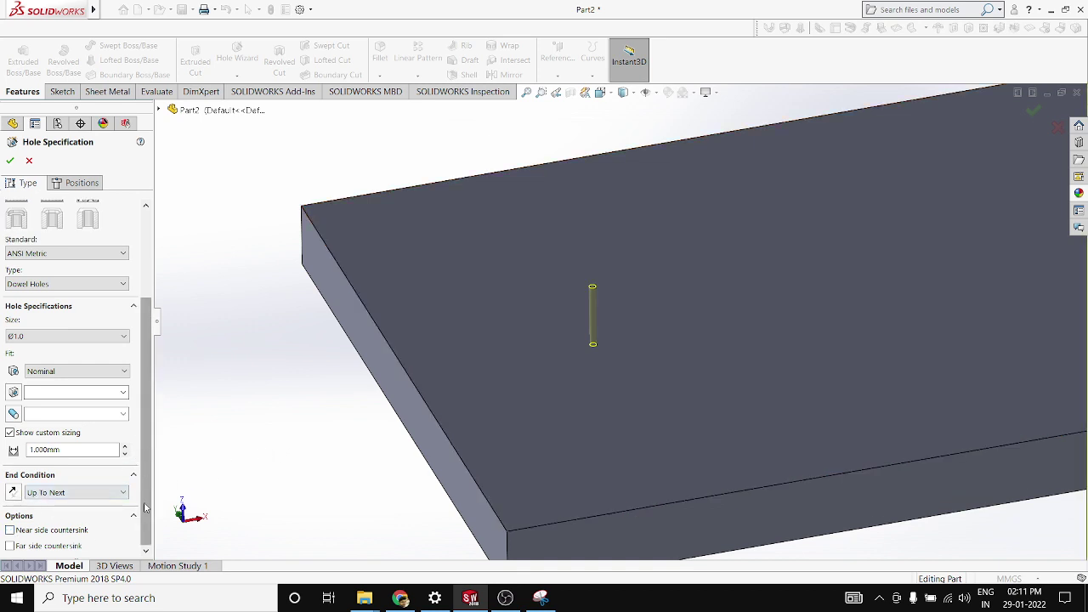
left_click_drag(146, 508, 155, 368)
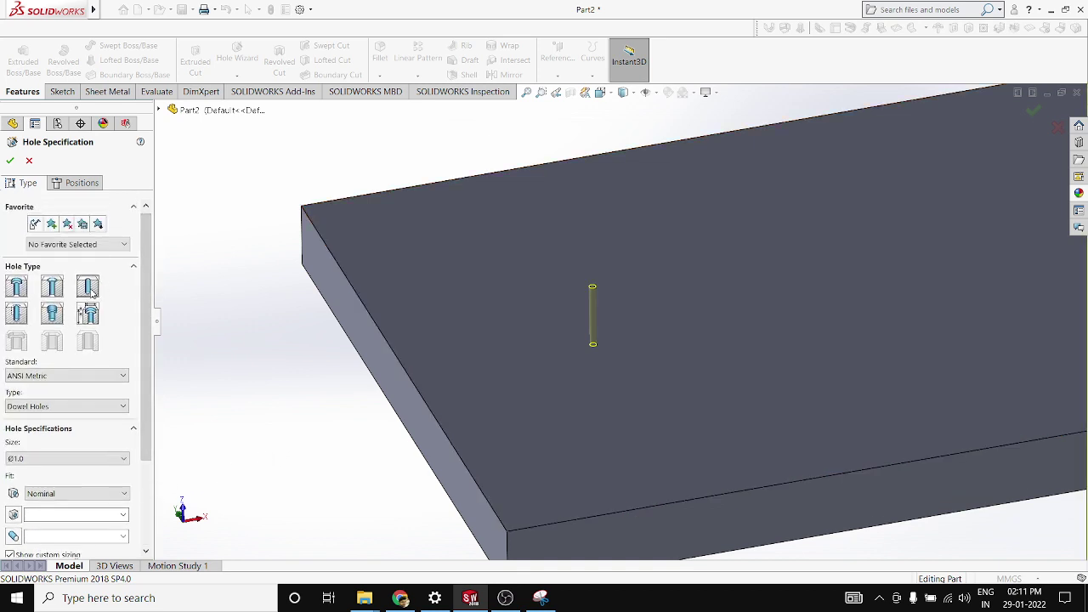
Step: Choose Dowel Holes as the type for the plain holes and set their size to Ø5.0
scroll(139, 366, "down", 1)
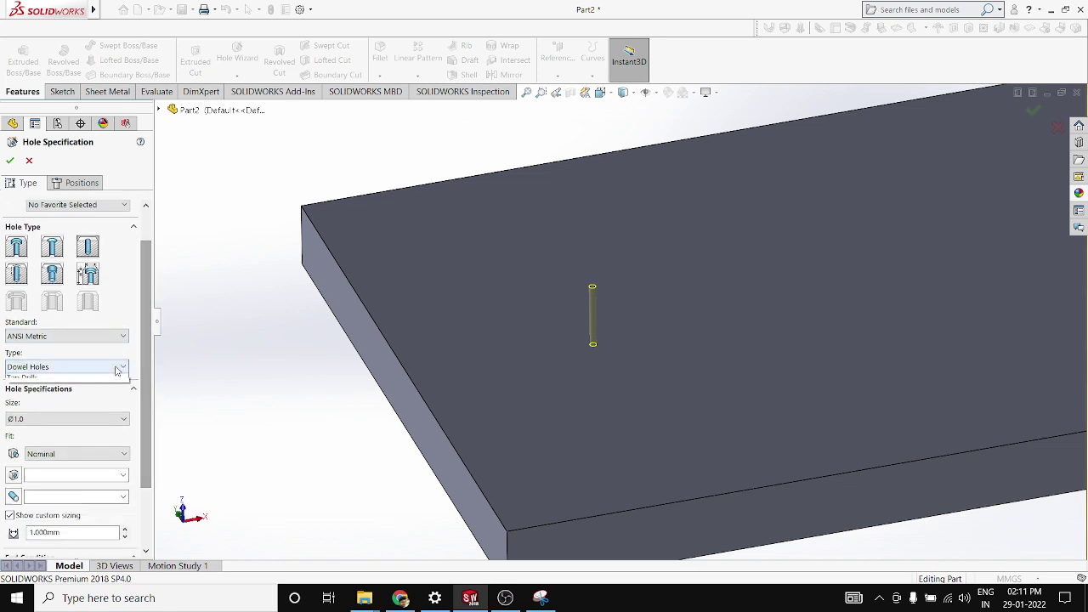
left_click(118, 368)
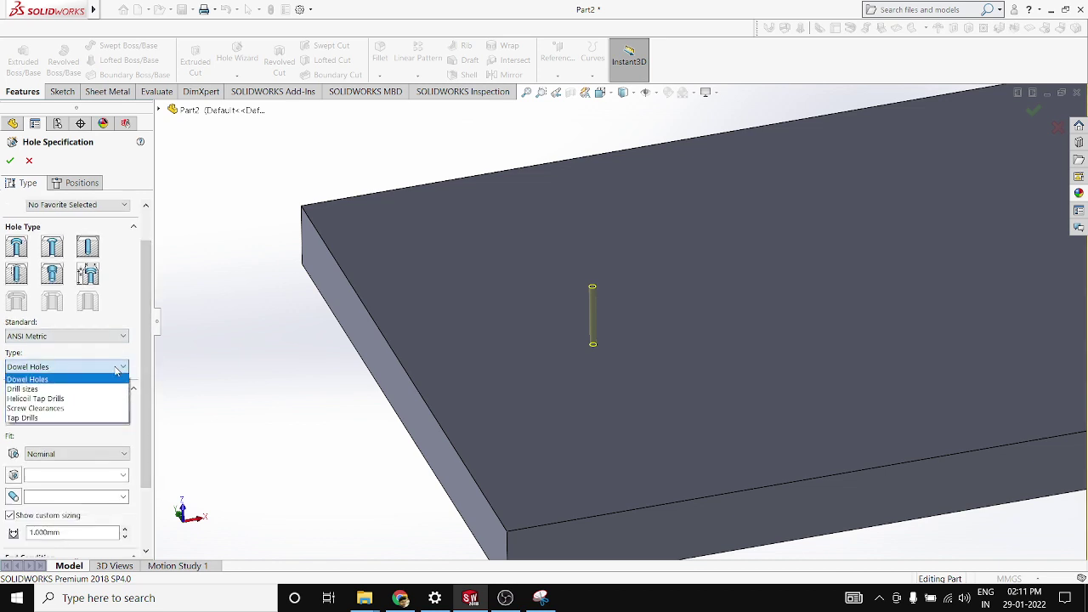
left_click(48, 383)
scroll(434, 374, "up", 2)
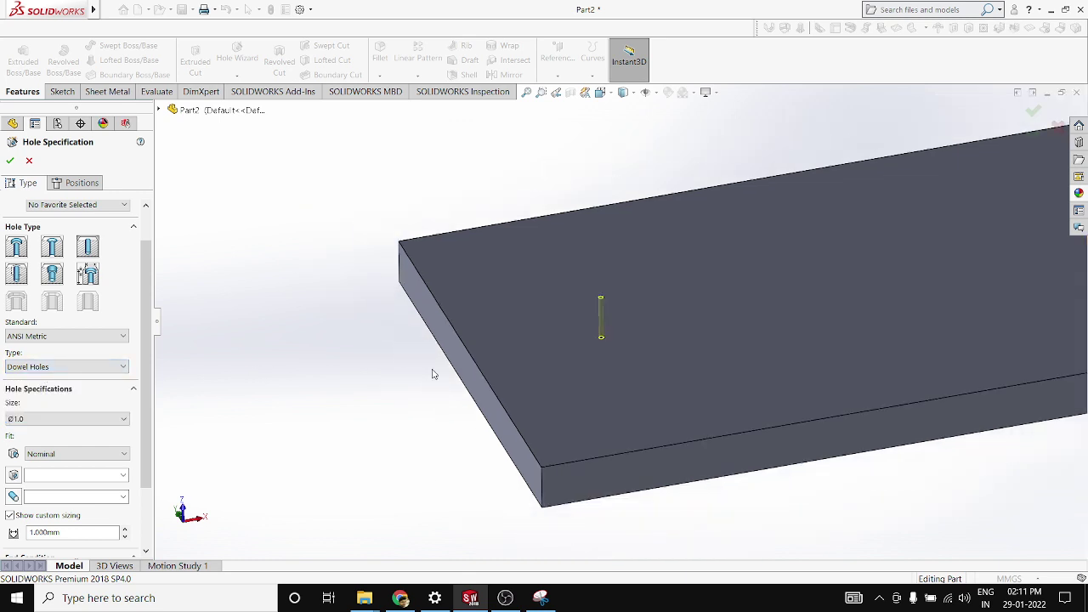
left_click(61, 419)
left_click(76, 497)
scroll(440, 403, "up", 2)
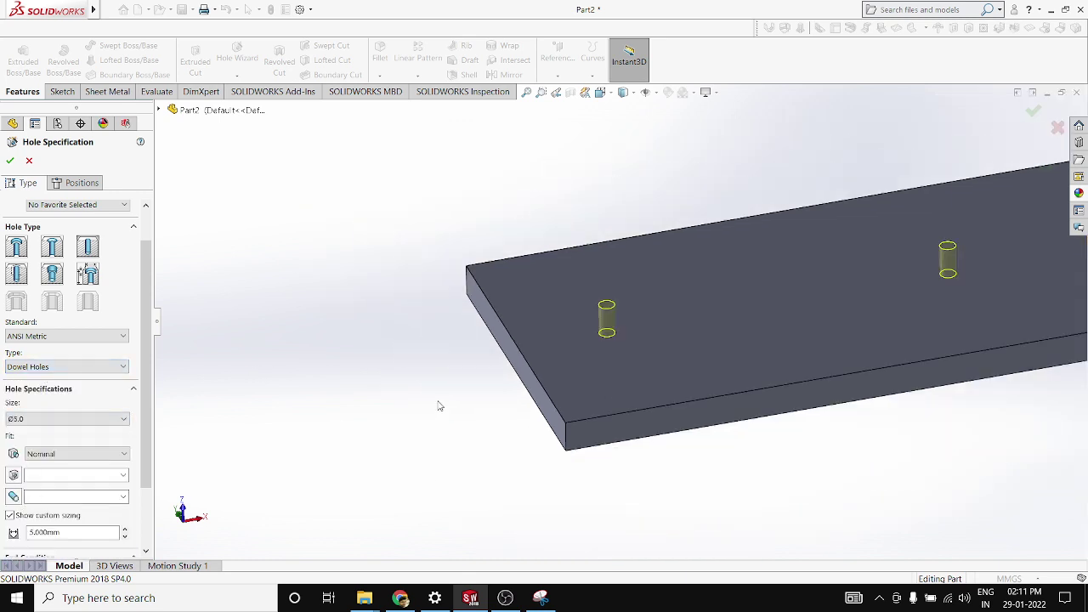
scroll(614, 326, "down", 2)
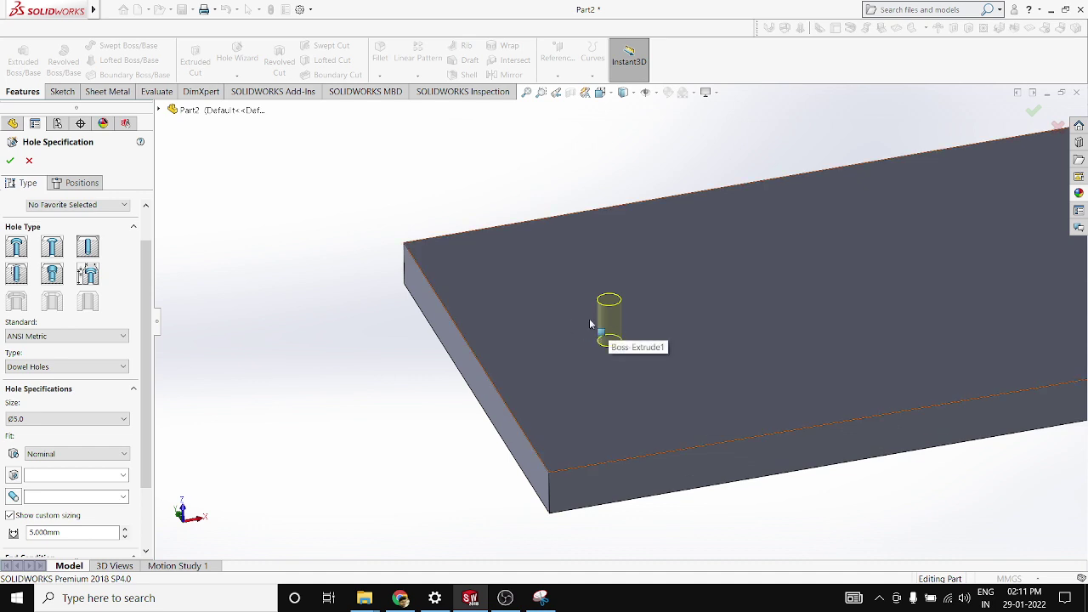
scroll(374, 377, "up", 2)
scroll(643, 318, "down", 3)
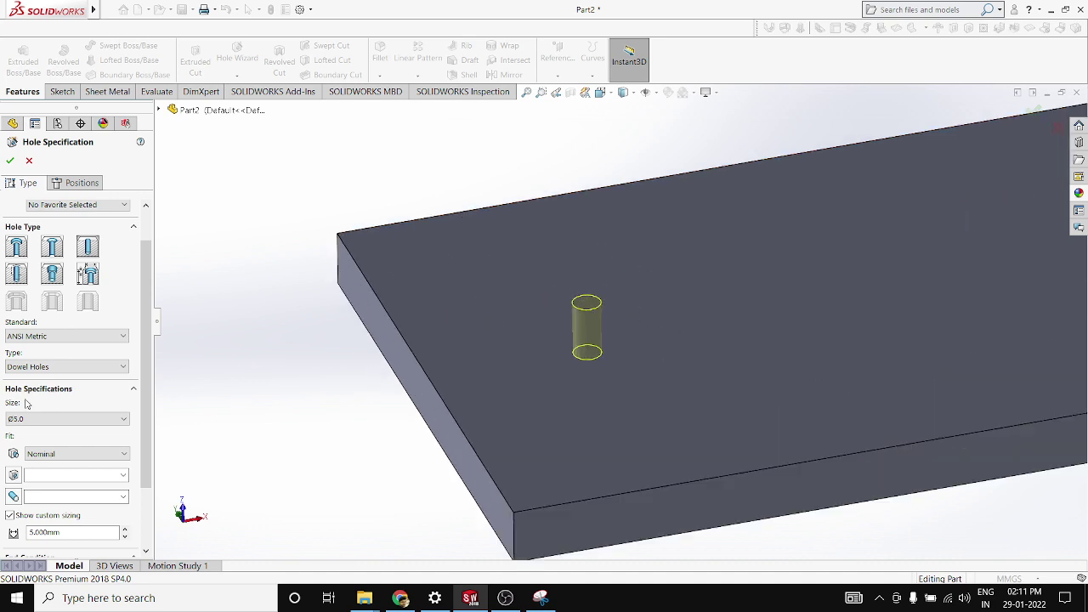
scroll(407, 360, "up", 2)
middle_click_drag(408, 362, 428, 380)
Step: Keep the Dowel Holes type and set the dowel holes' size to Ø6.0
left_click(75, 368)
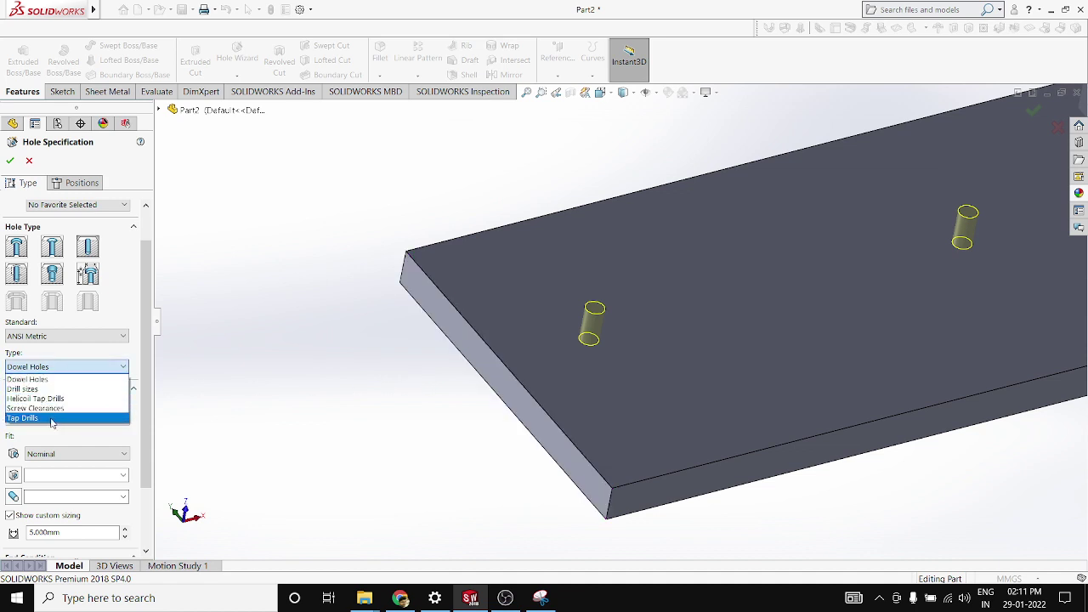
left_click(66, 375)
key("f")
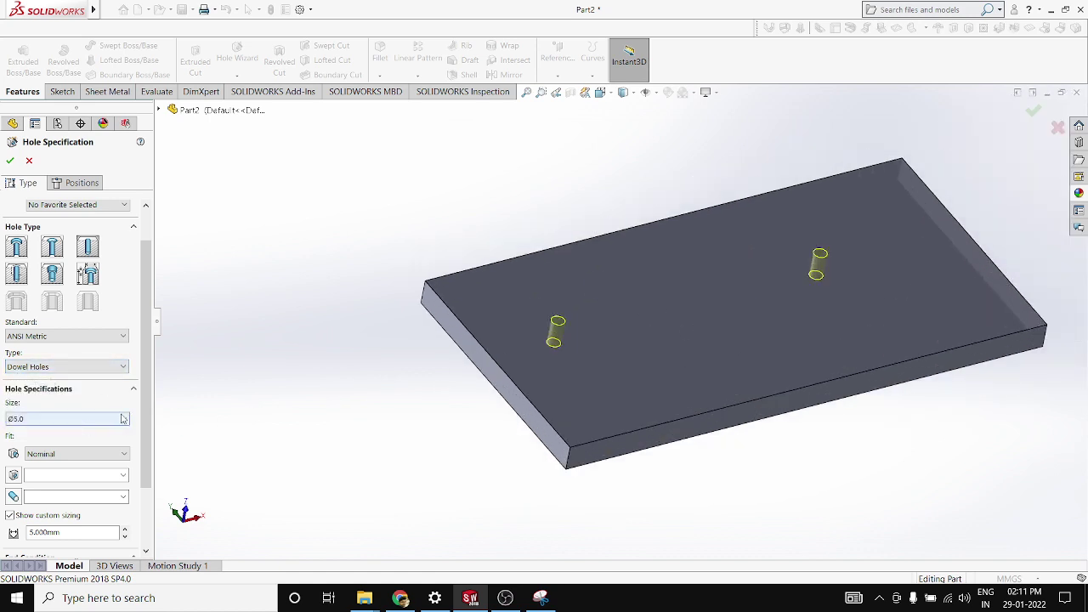
scroll(93, 383, "down", 3)
left_click(94, 358)
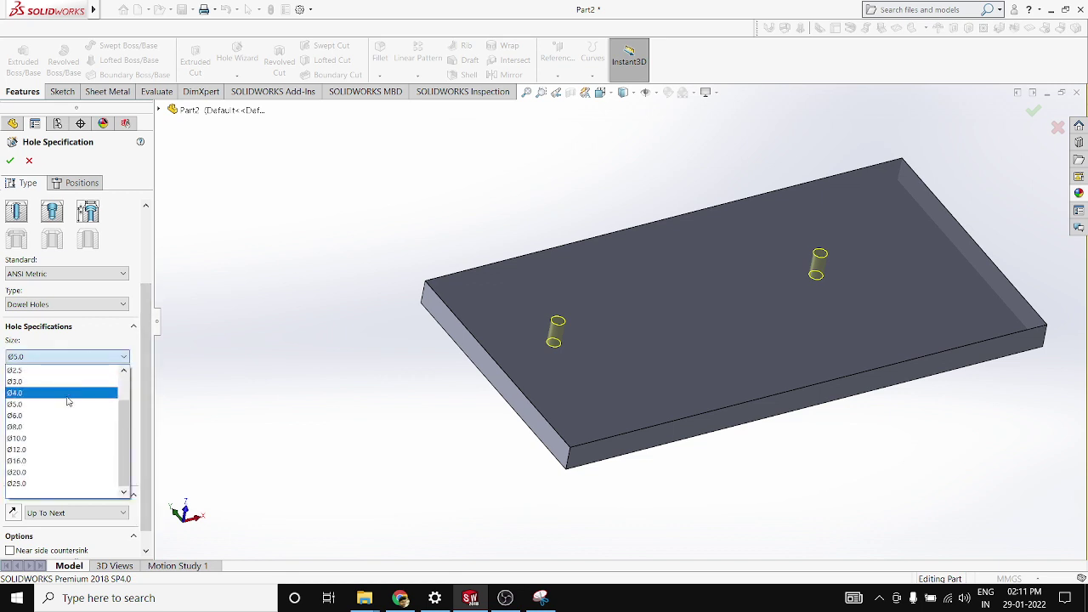
left_click(61, 417)
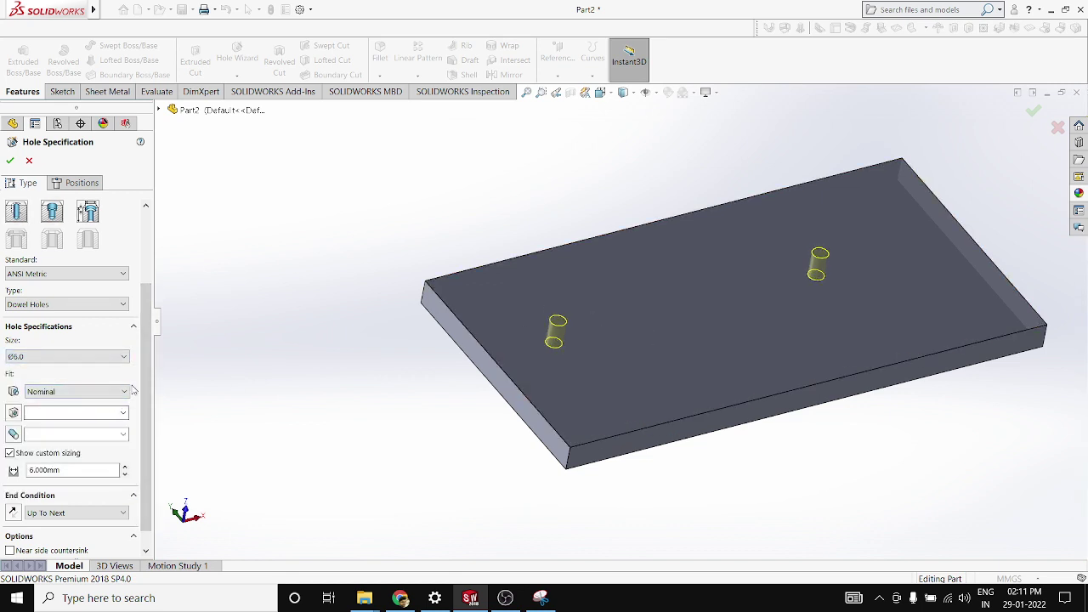
scroll(629, 310, "down", 3)
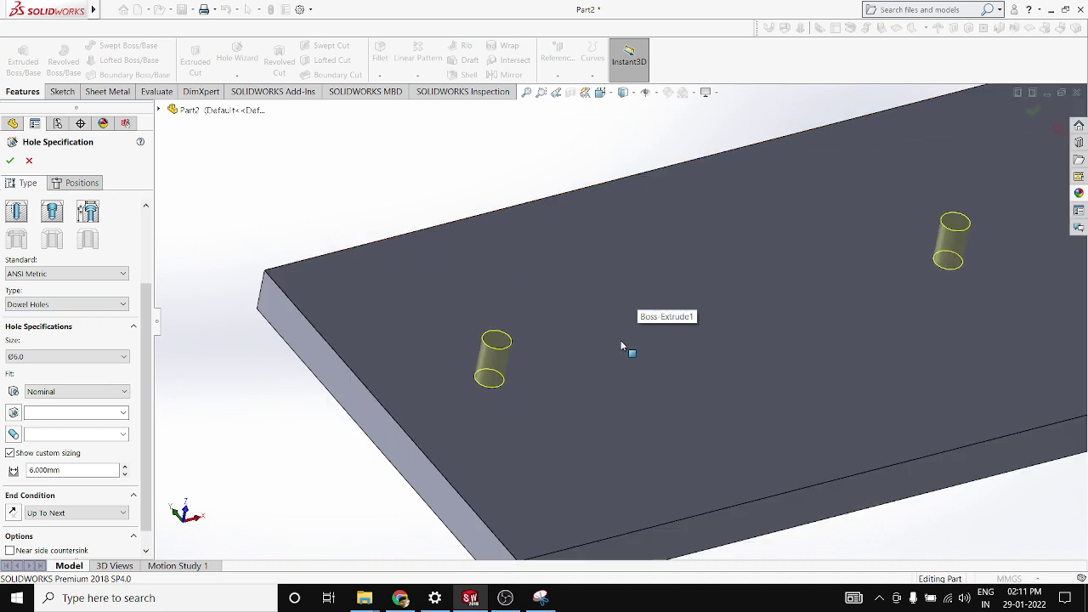
scroll(560, 420, "up", 5)
middle_click_drag(493, 432, 590, 350)
scroll(510, 356, "down", 4)
scroll(499, 368, "up", 3)
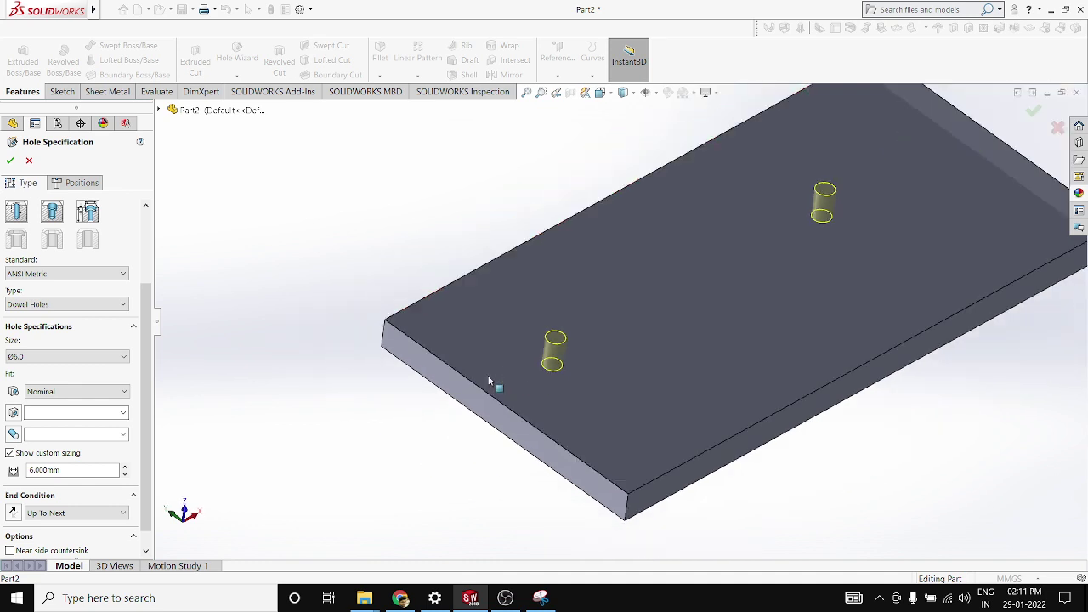
scroll(595, 355, "down", 2)
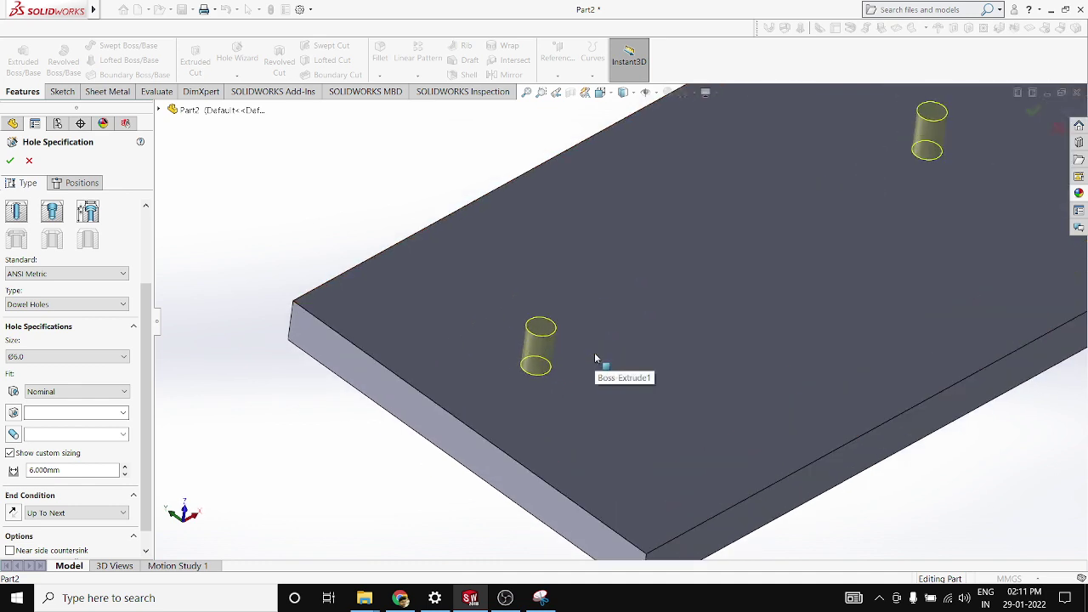
Step: Set the hole fit tolerance of the Ø6.0 dowel holes to H6
scroll(595, 340, "up", 3)
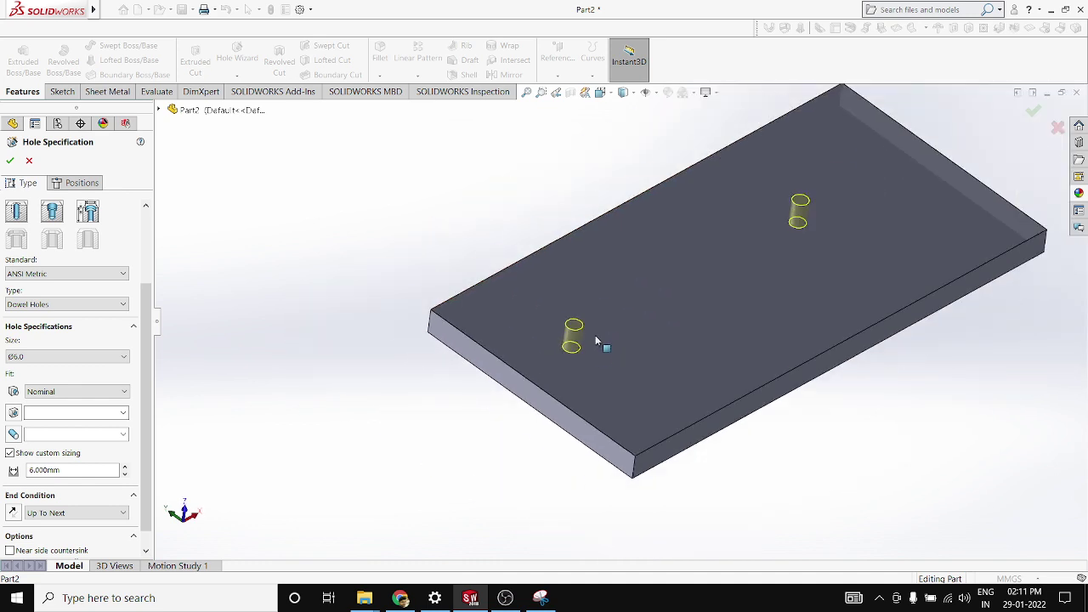
scroll(602, 315, "down", 2)
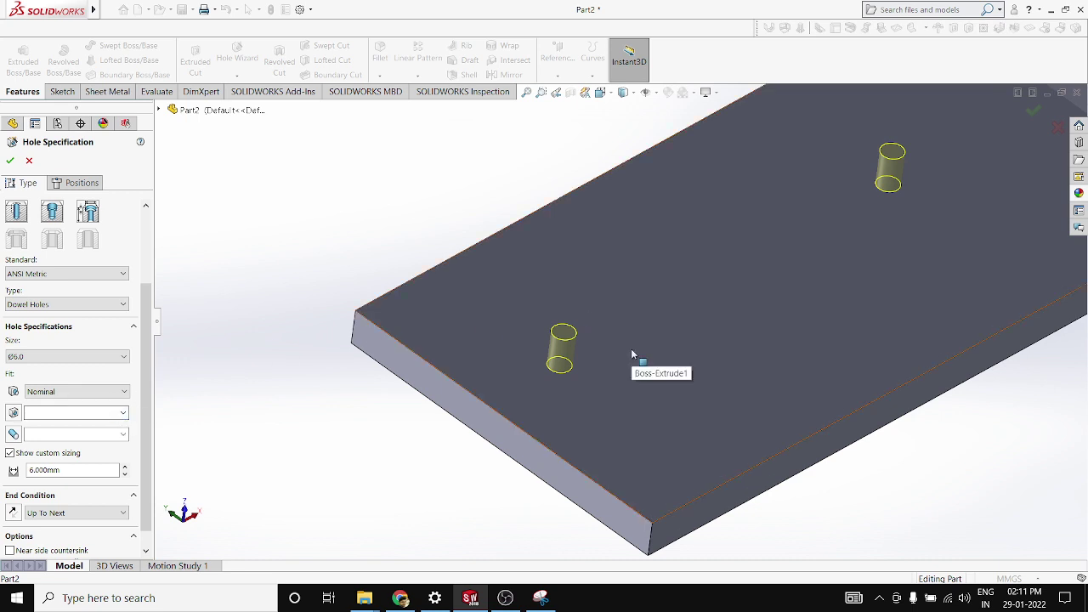
scroll(632, 340, "up", 3)
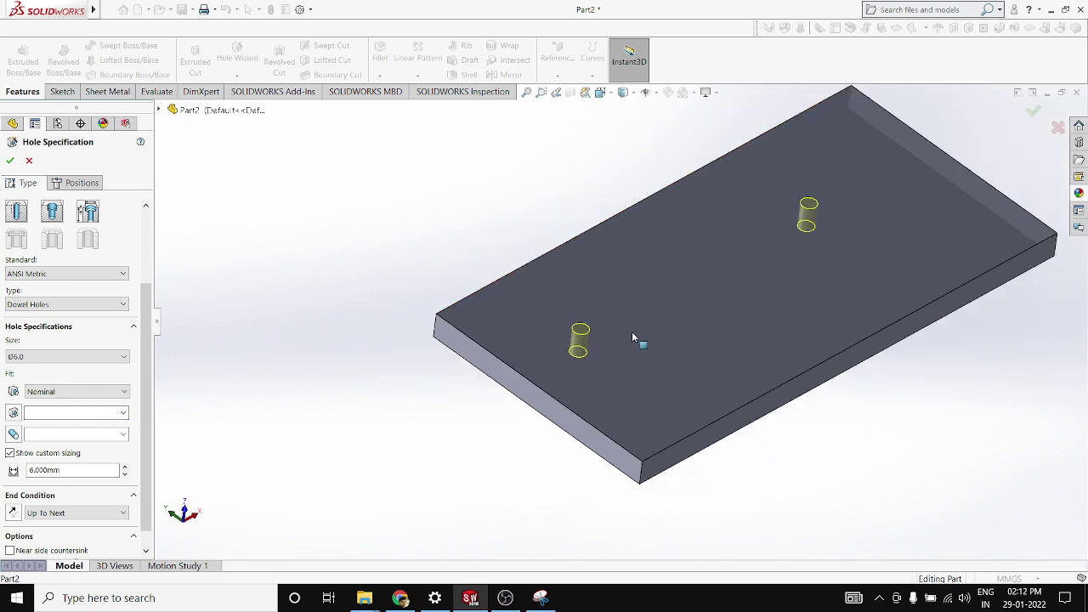
scroll(644, 314, "down", 2)
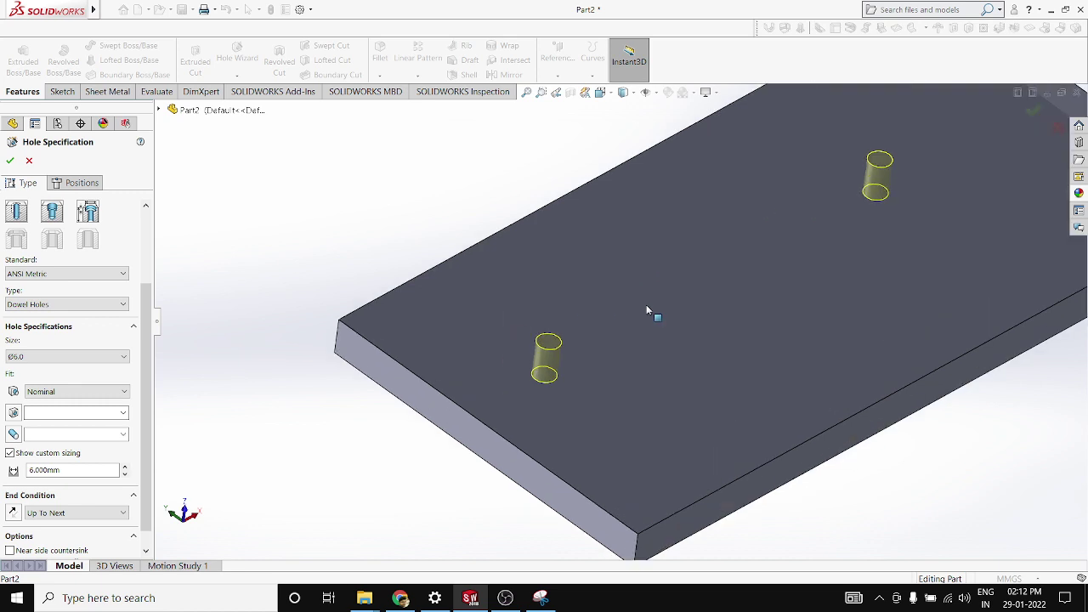
left_click(125, 413)
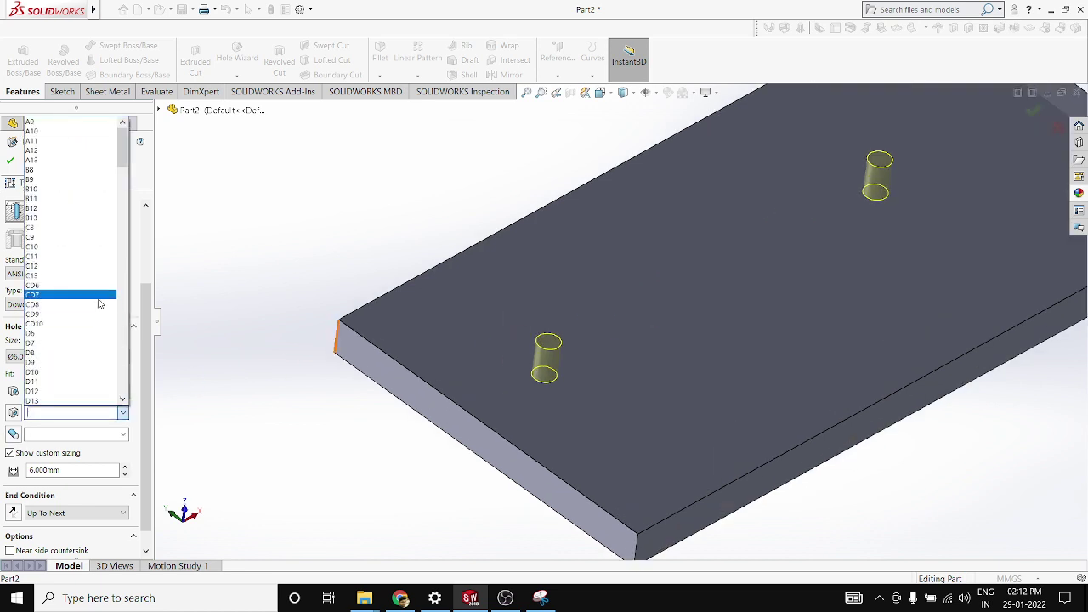
type("h")
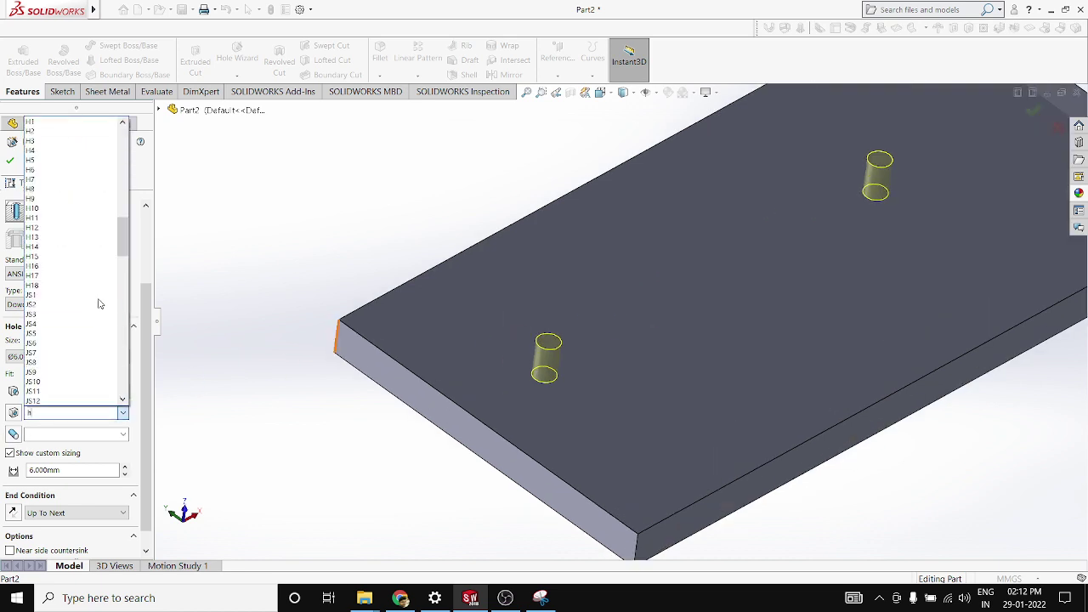
left_click(60, 171)
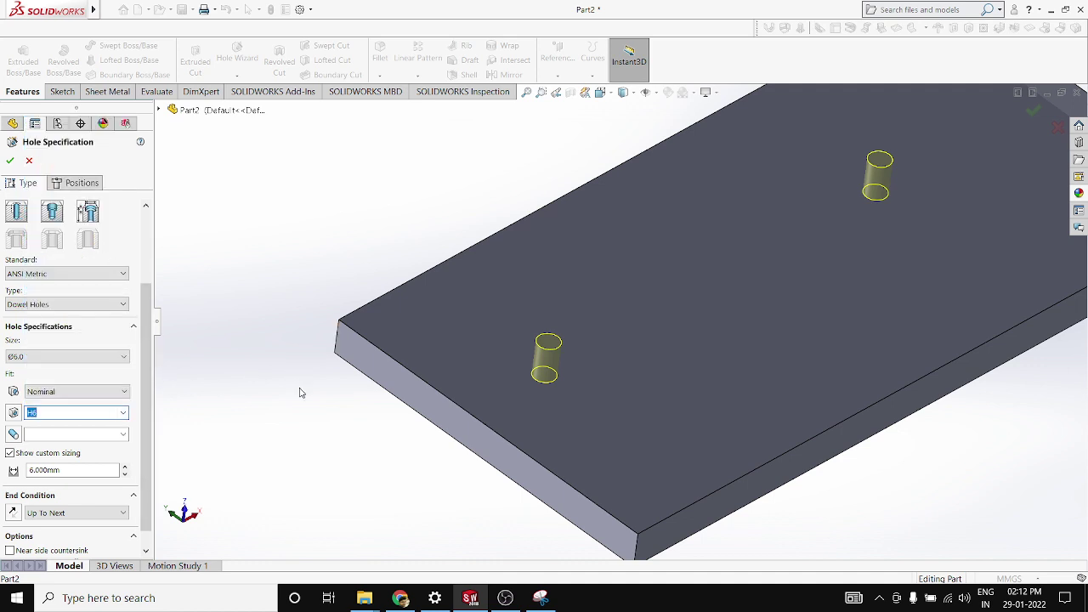
scroll(674, 311, "up", 3)
scroll(673, 311, "down", 4)
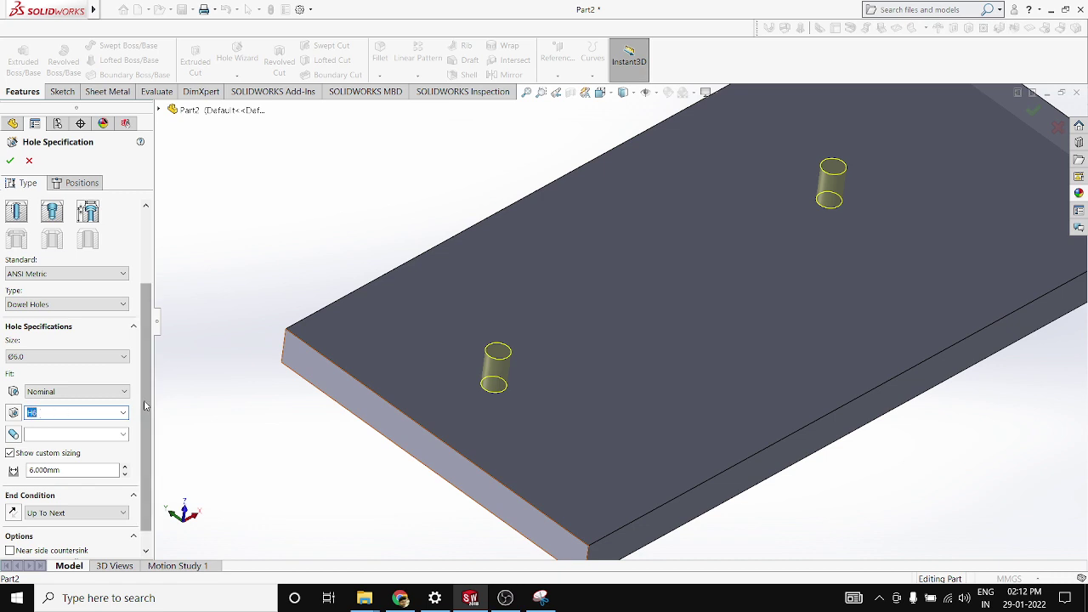
scroll(148, 434, "down", 2)
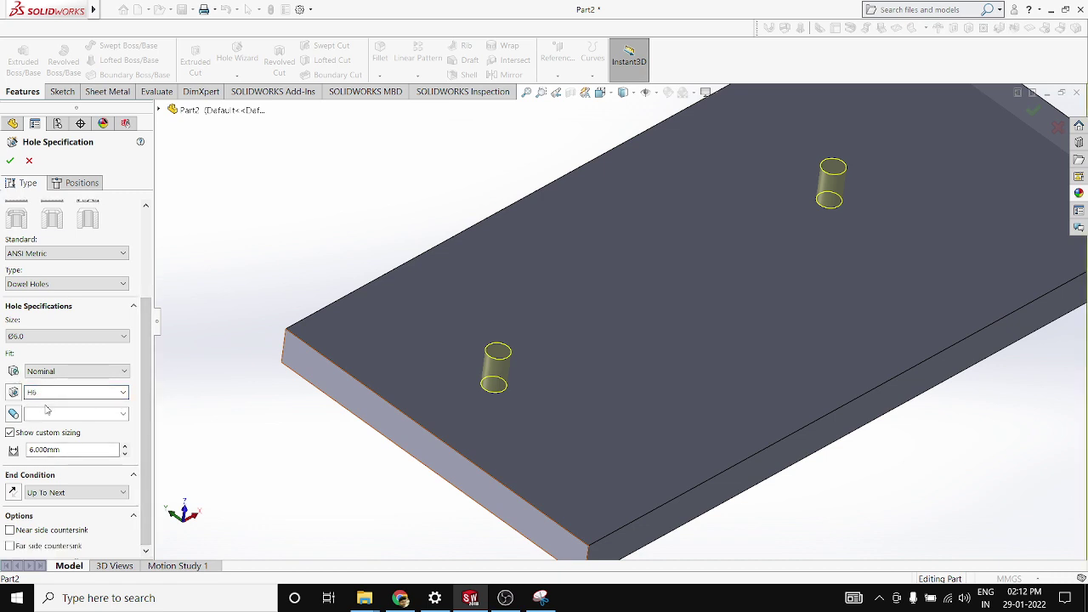
Step: Keep the Nominal fit and H6 tolerance, apply the dowel hole settings, and inspect the holes in the plate
left_click(123, 373)
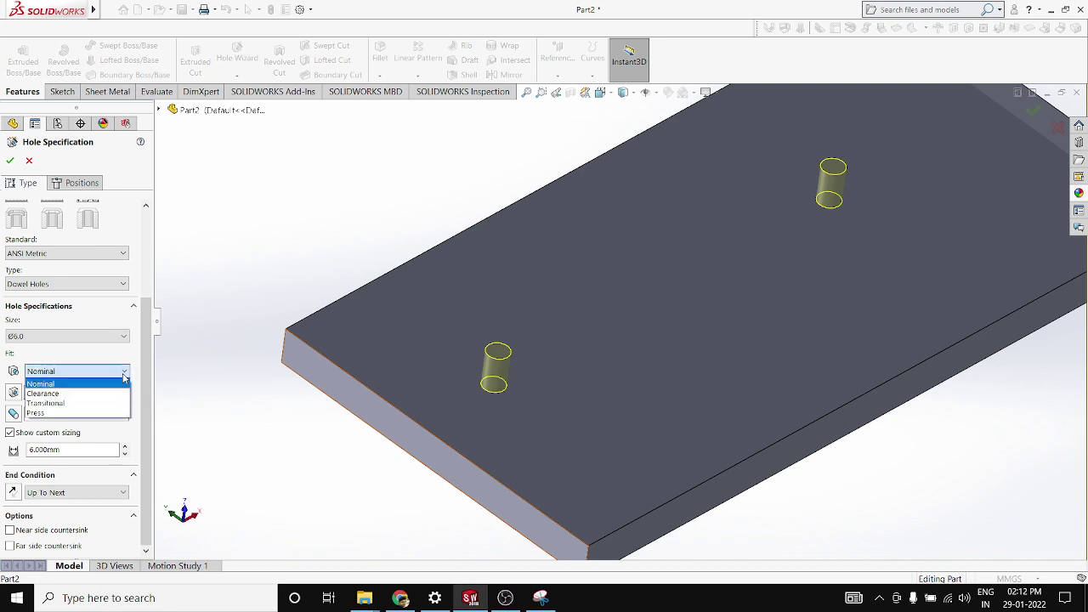
left_click(52, 386)
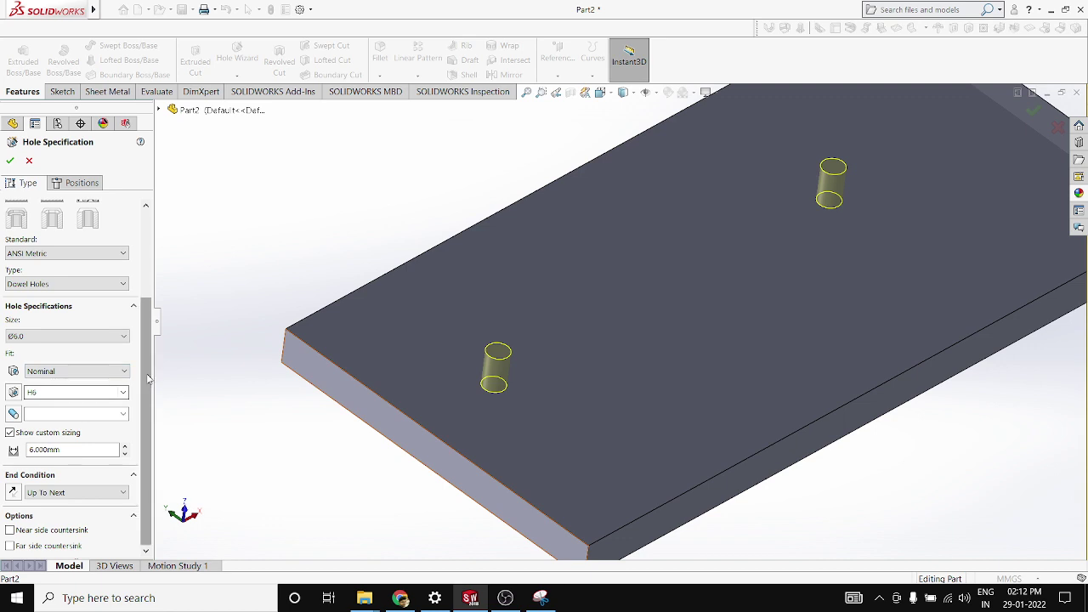
left_click(123, 397)
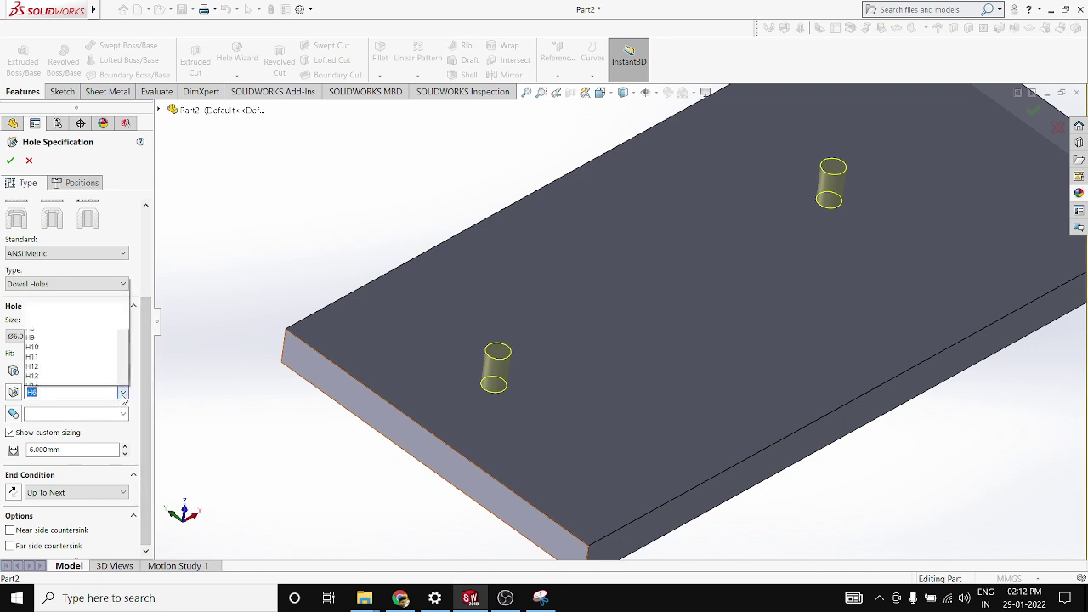
left_click(126, 406)
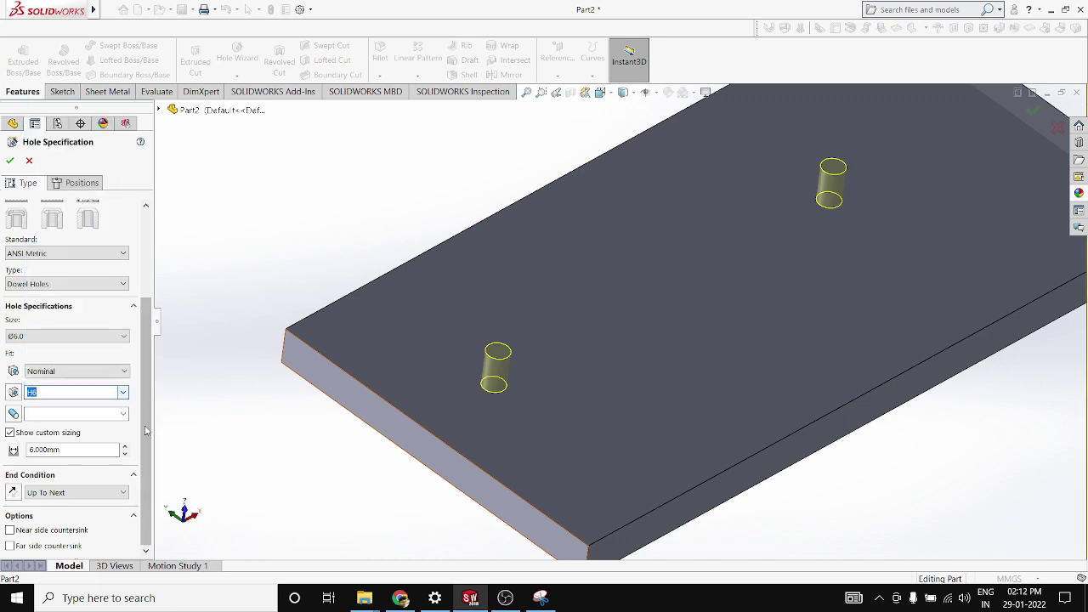
left_click(11, 160)
scroll(551, 327, "up", 3)
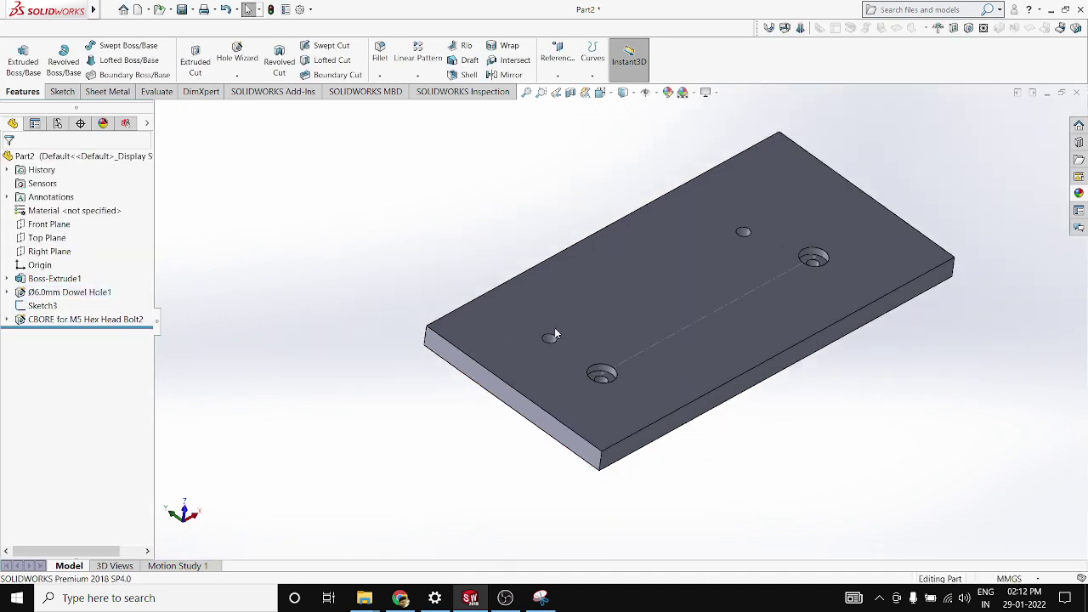
middle_click_drag(554, 329, 544, 399)
scroll(539, 396, "down", 1)
Step: Open the Ø6.0 dowel hole feature for editing and view its available hole types
right_click(61, 295)
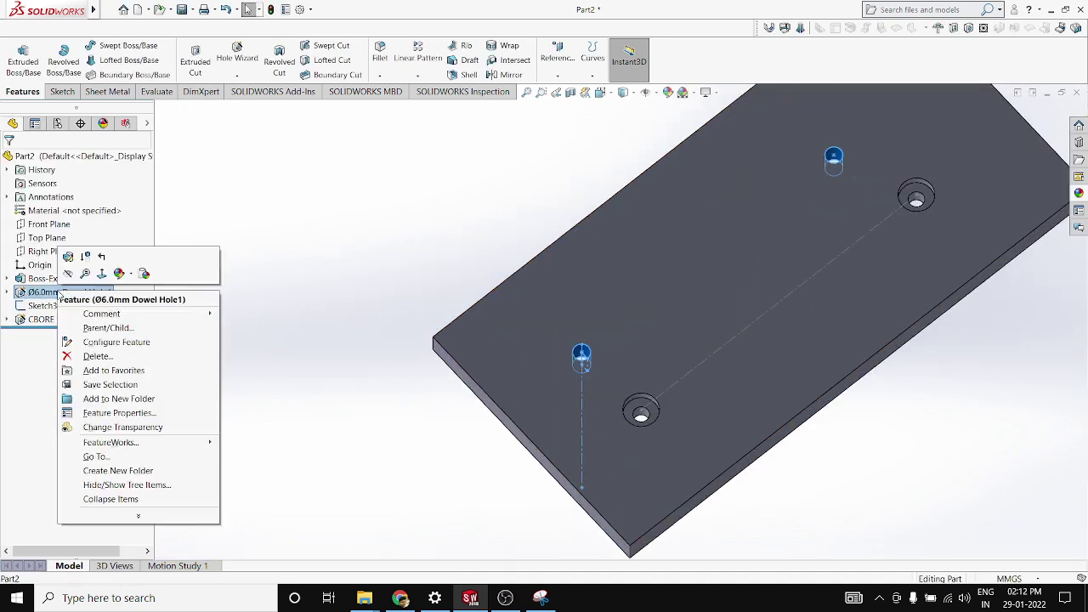
left_click(73, 256)
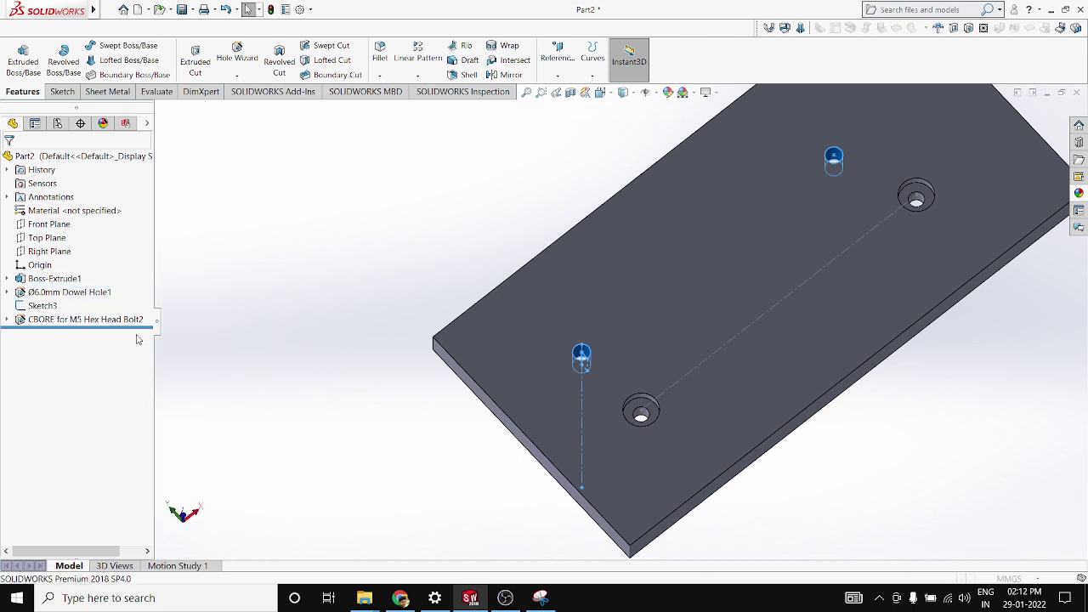
left_click(71, 409)
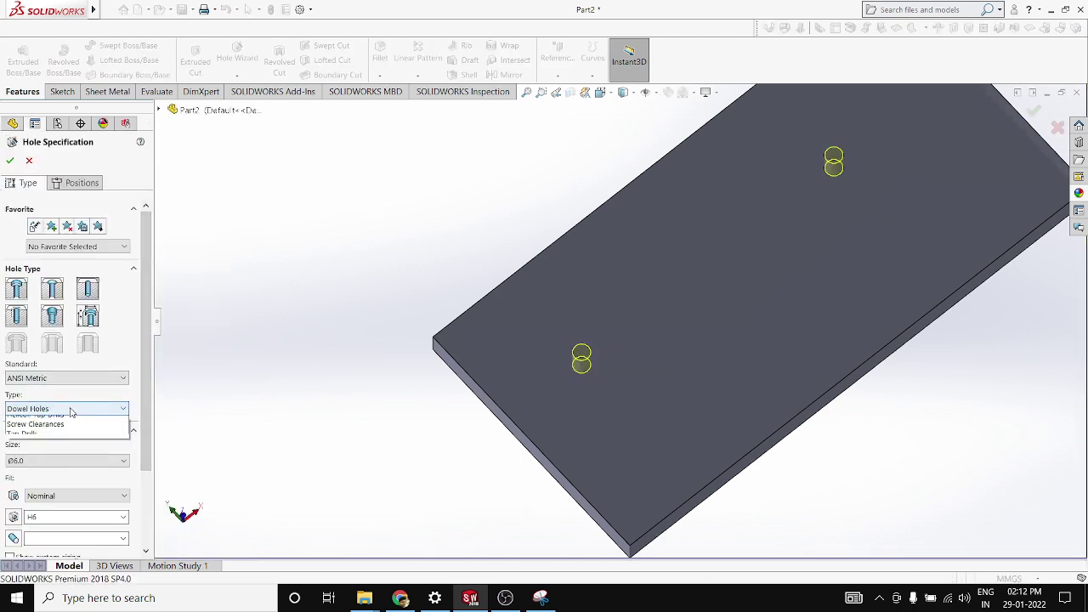
left_click(144, 436)
Step: Switch to Snipping Tool, write "M8" on the snip, and sketch a section of two stacked plates with a counterbored hole and a second through hole
left_click(540, 597)
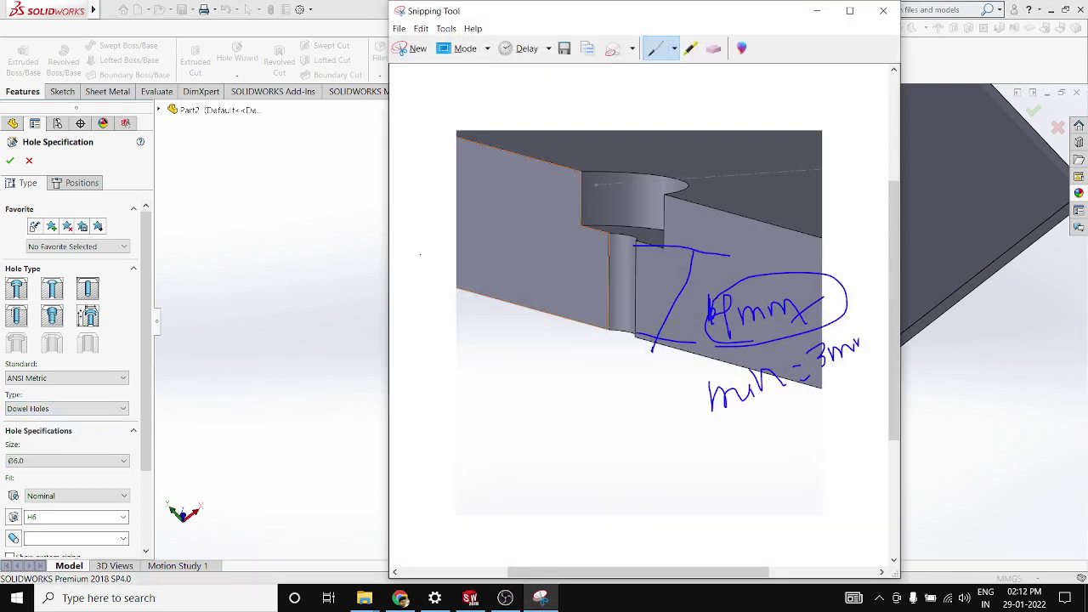
mouse_move(449, 255)
left_mouse_down()
mouse_move(469, 226)
mouse_move(480, 255)
left_mouse_up()
left_click_drag(520, 220, 508, 241)
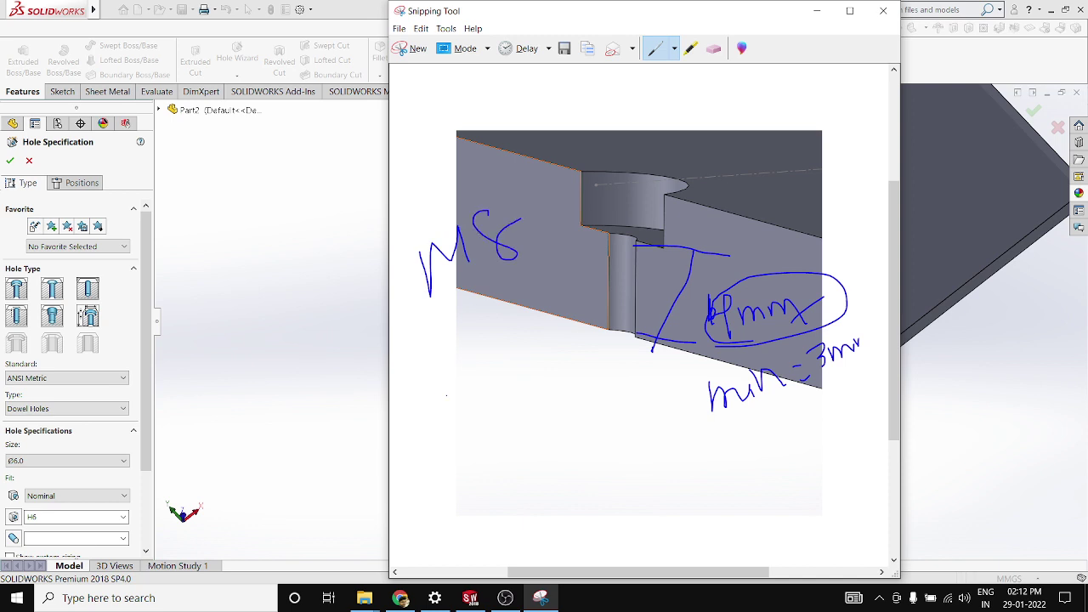
left_click_drag(414, 398, 578, 393)
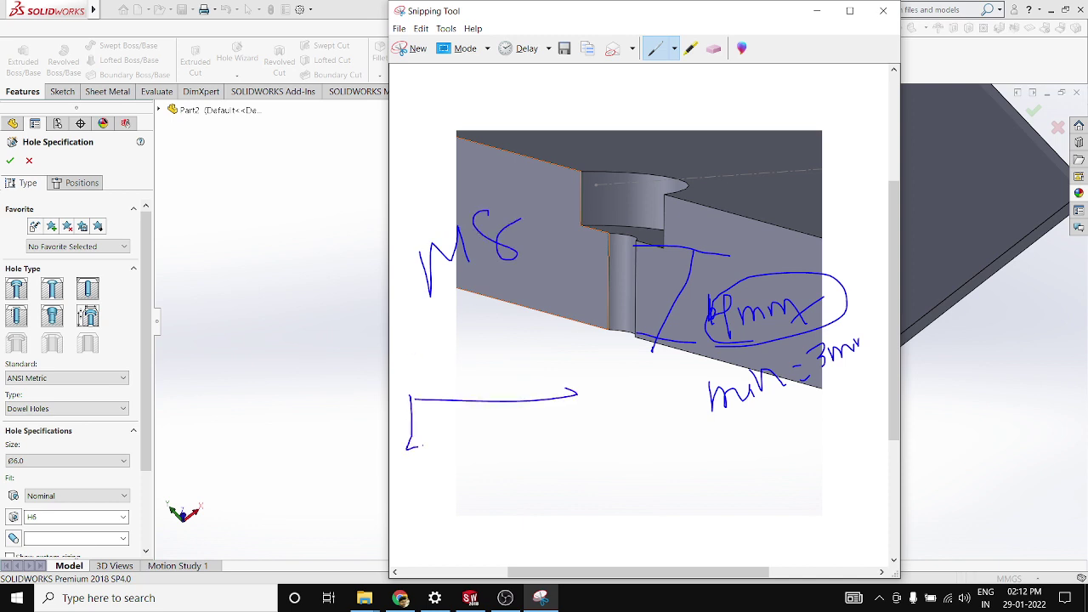
mouse_move(409, 448)
left_mouse_down()
mouse_move(583, 420)
mouse_move(584, 384)
left_mouse_up()
mouse_move(399, 359)
left_mouse_down()
mouse_move(476, 404)
mouse_move(583, 339)
mouse_move(404, 351)
left_mouse_up()
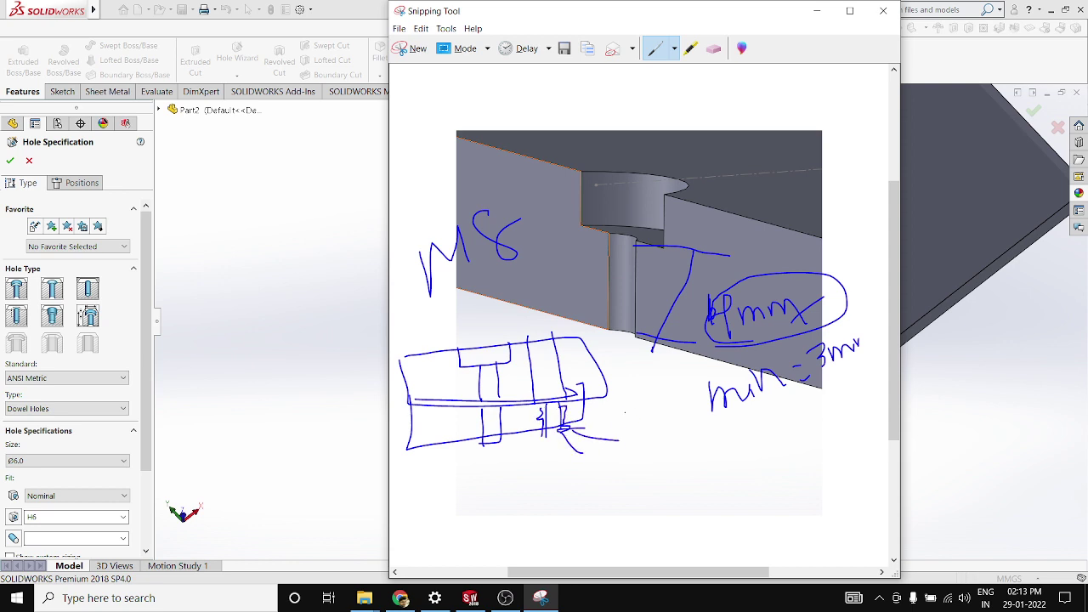
Step: Label the sketch's lower plate hole "6.8 drill" and the upper plate hole as 9, and return to SOLIDWORKS
mouse_move(625, 412)
left_mouse_down()
mouse_move(620, 447)
mouse_move(669, 432)
mouse_move(710, 440)
left_mouse_up()
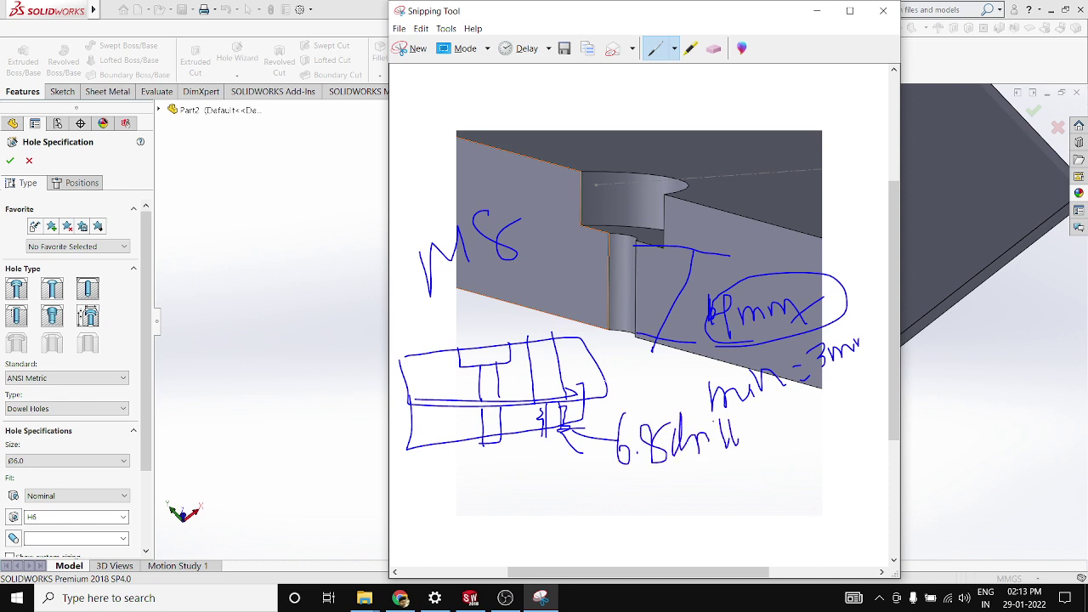
left_click_drag(620, 327, 551, 338)
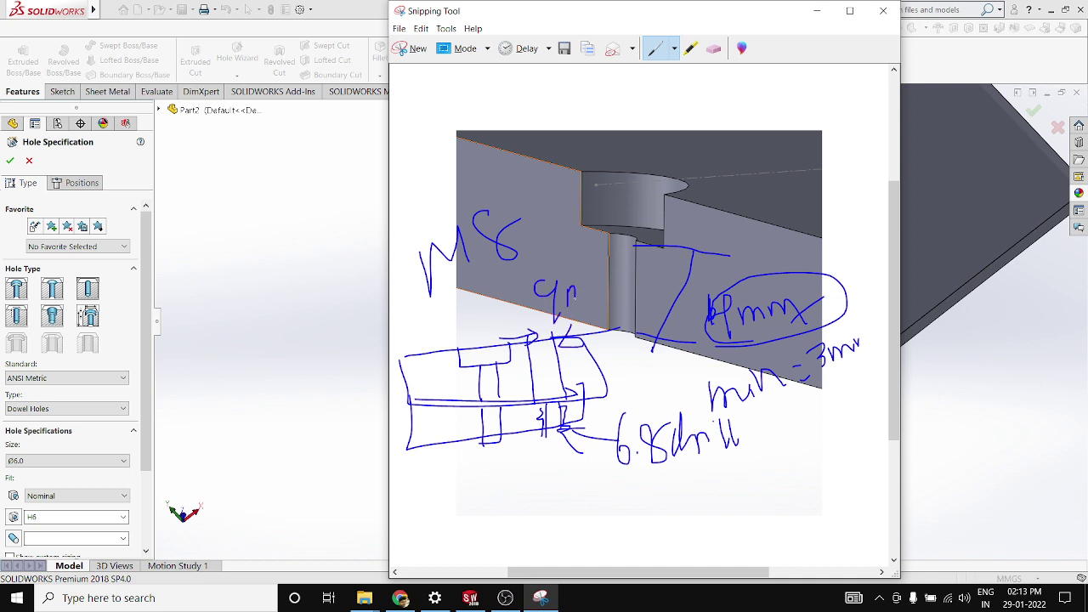
left_click(817, 10)
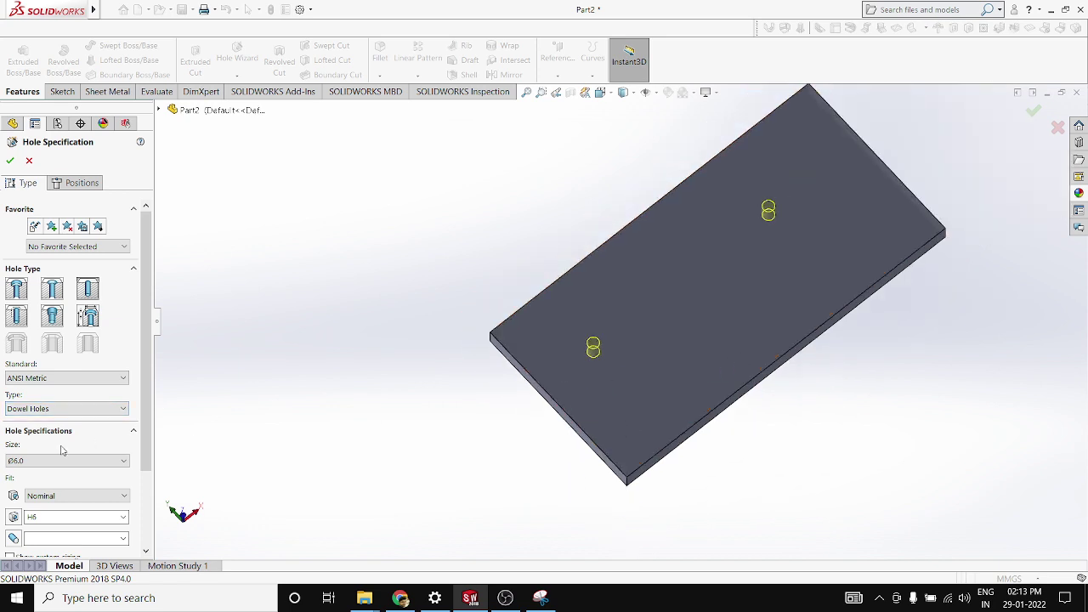
Step: Change the plain holes' type to Drill sizes, set their size to Ø9.0, and apply the change
left_click(70, 409)
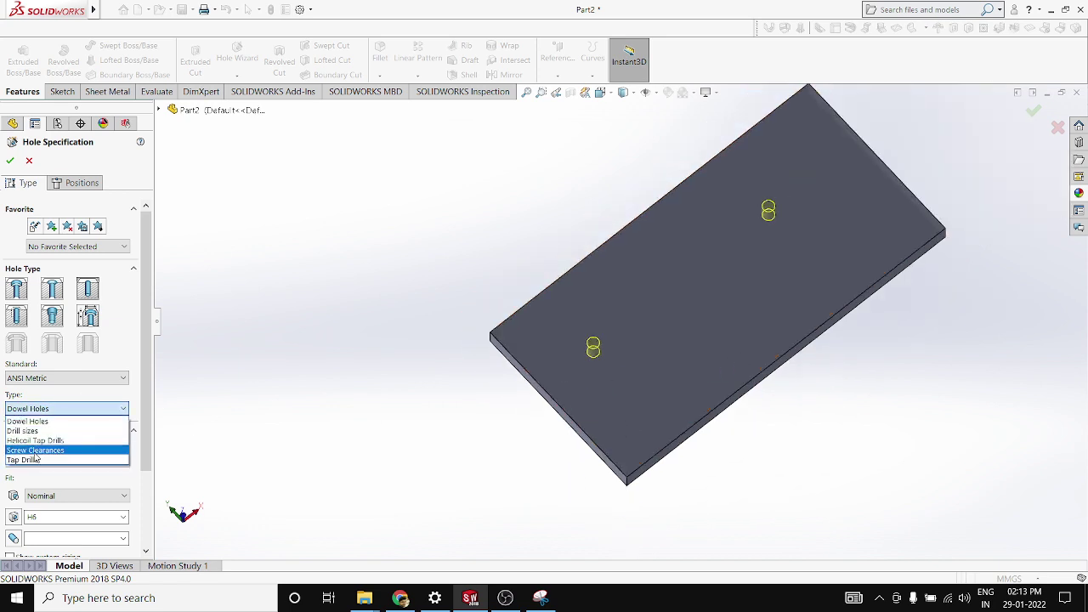
left_click(32, 431)
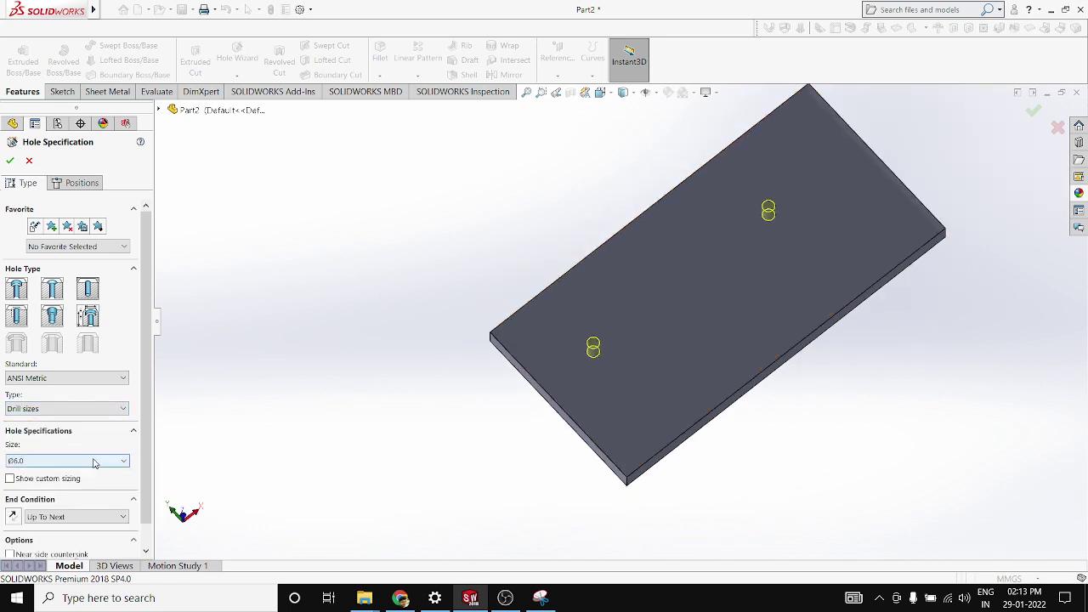
left_click(95, 461)
scroll(63, 543, "down", 7)
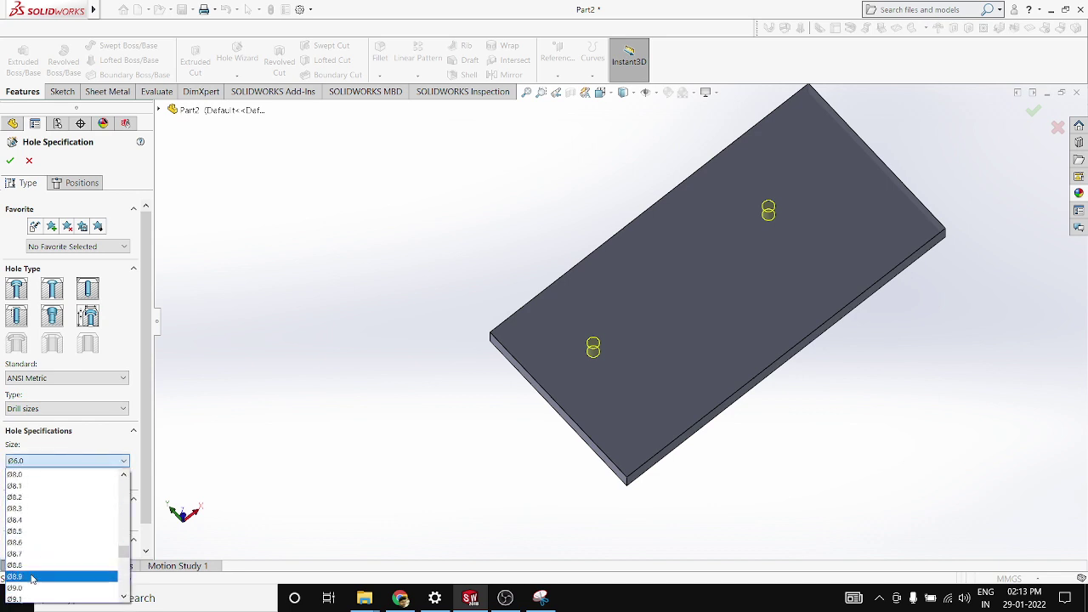
left_click(29, 587)
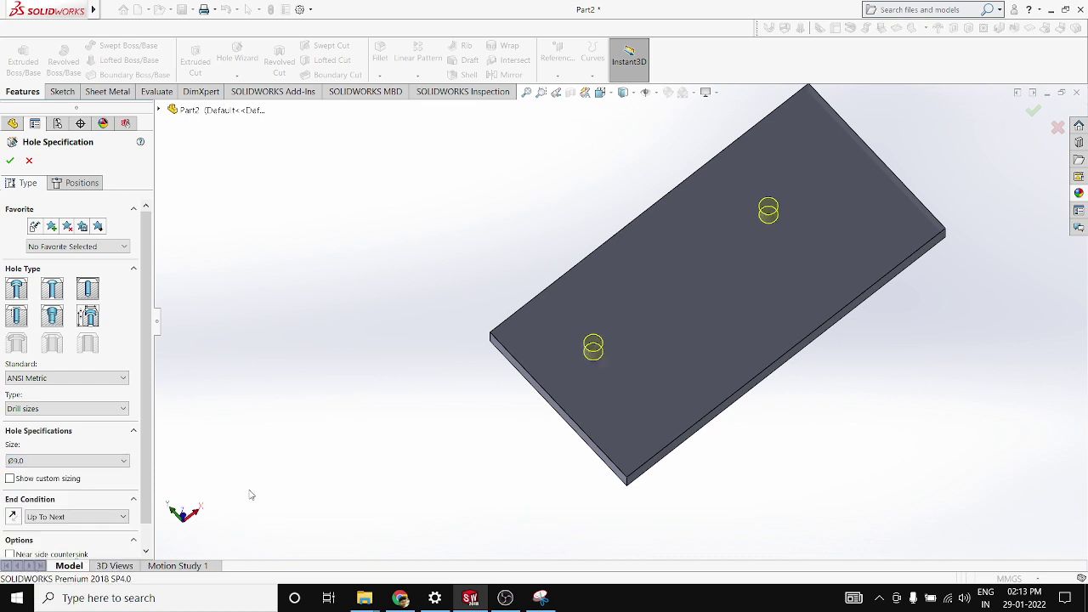
scroll(668, 275, "down", 2)
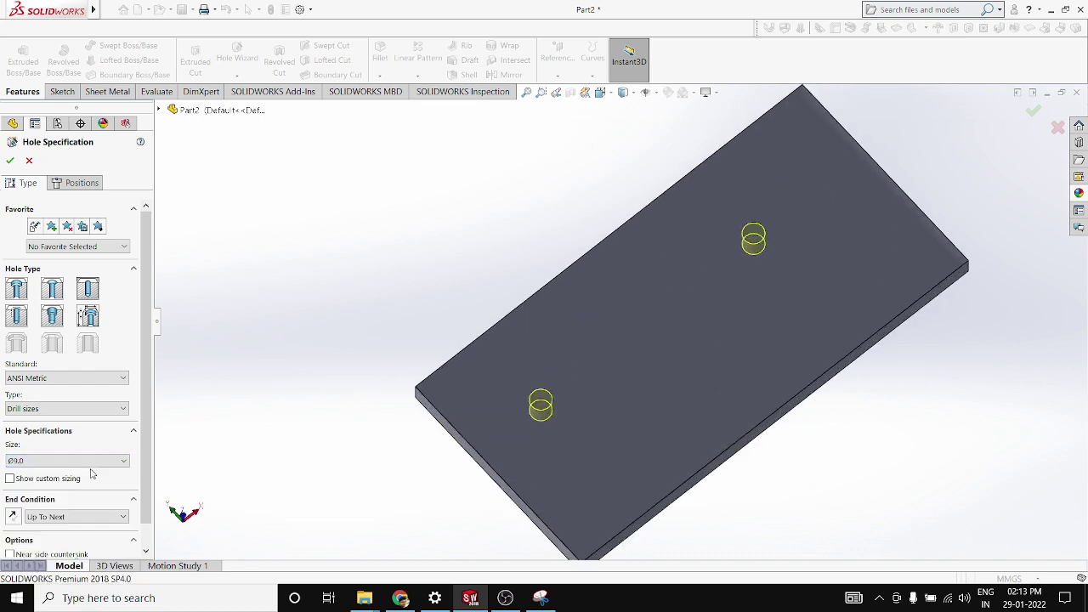
key("ctrl+7")
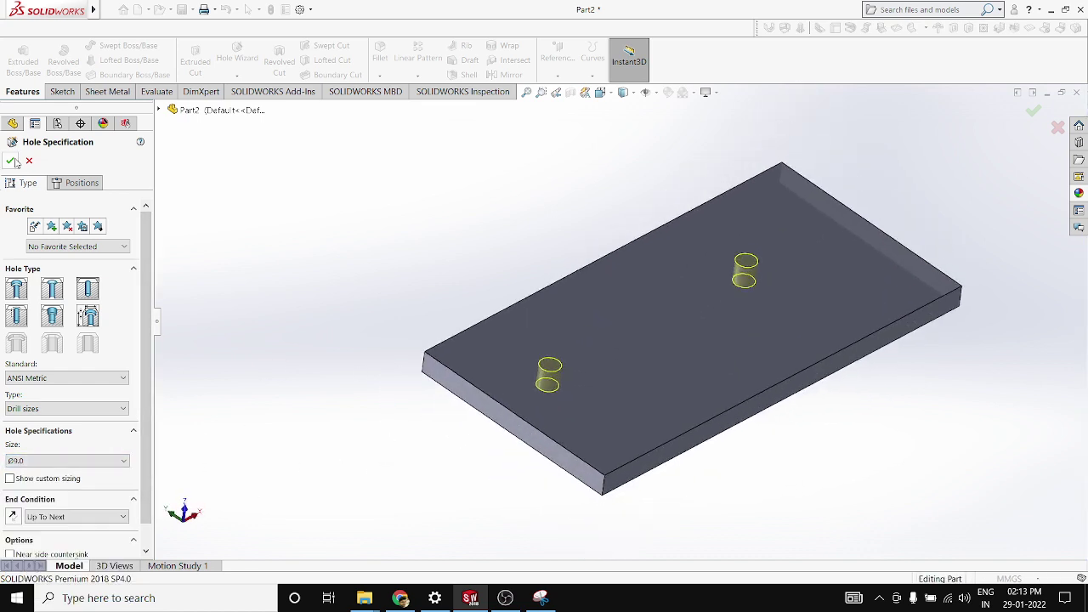
left_click(13, 162)
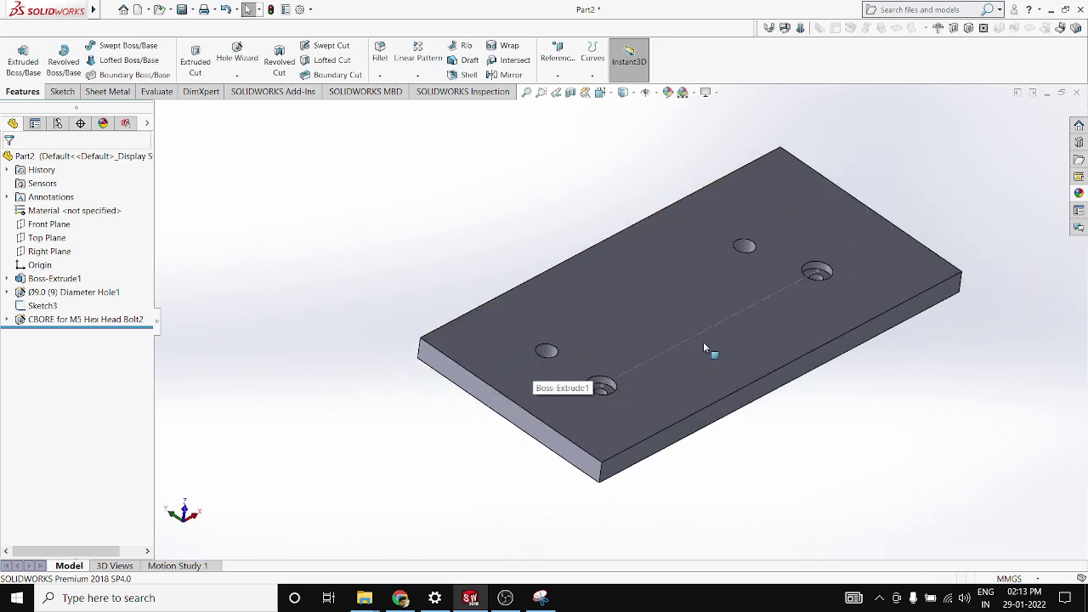
Step: Examine the Ø9.0 holes in the plate from several angles and select their feature to show its dimensions
scroll(449, 347, "down", 5)
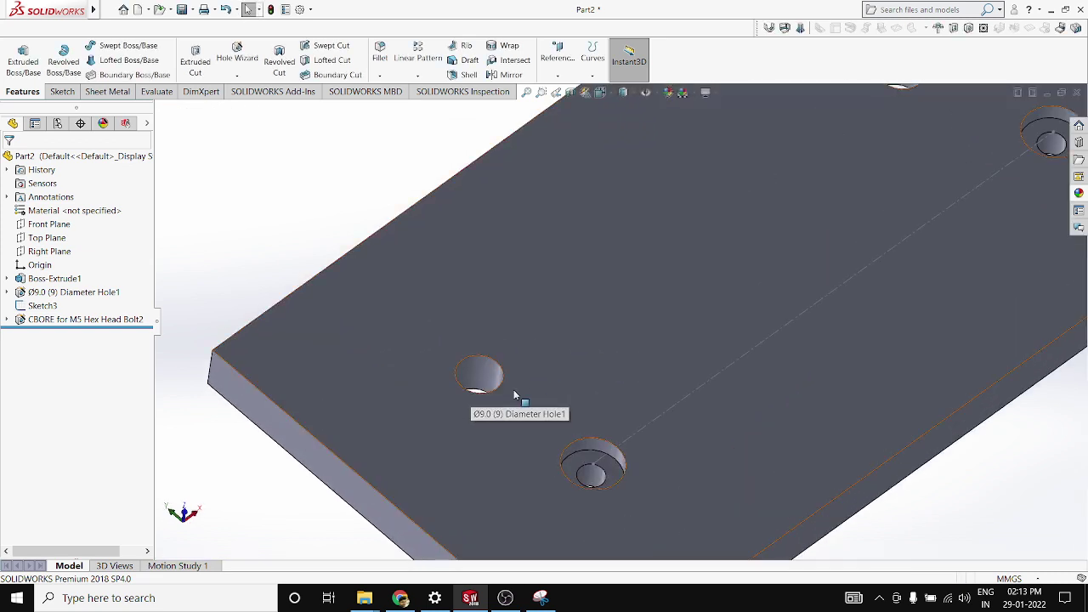
scroll(434, 385, "up", 5)
middle_click_drag(438, 428, 395, 279)
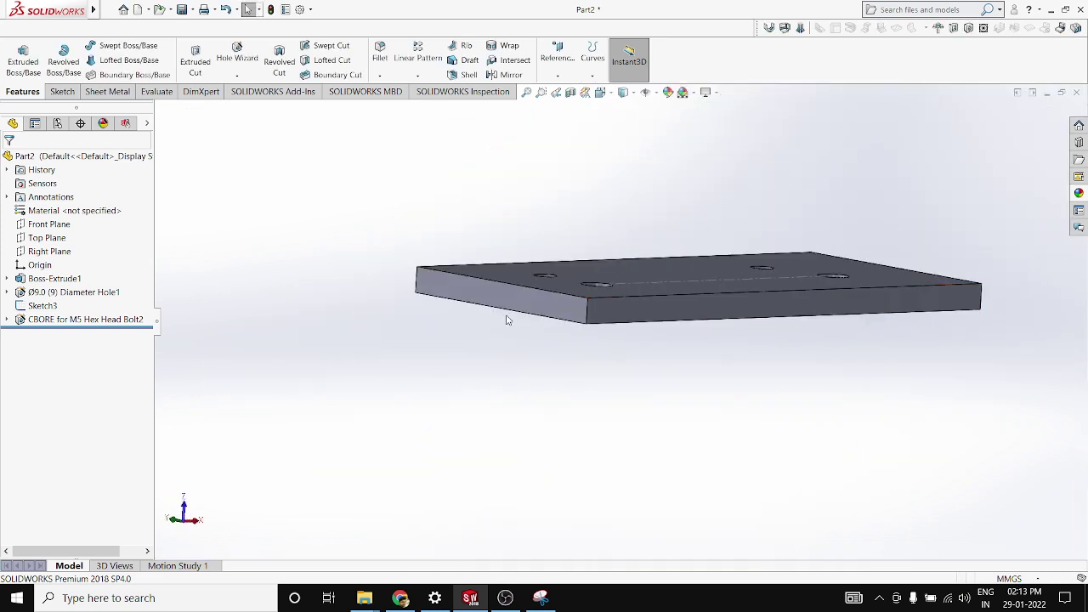
scroll(567, 335, "down", 2)
middle_click_drag(566, 335, 520, 381)
scroll(539, 308, "down", 3)
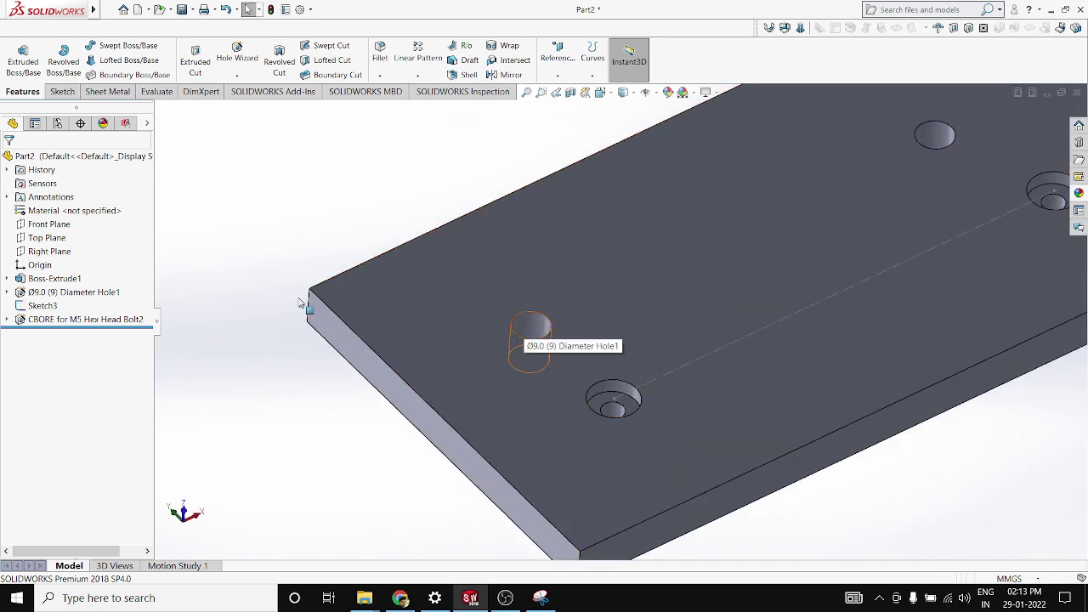
left_click(75, 293)
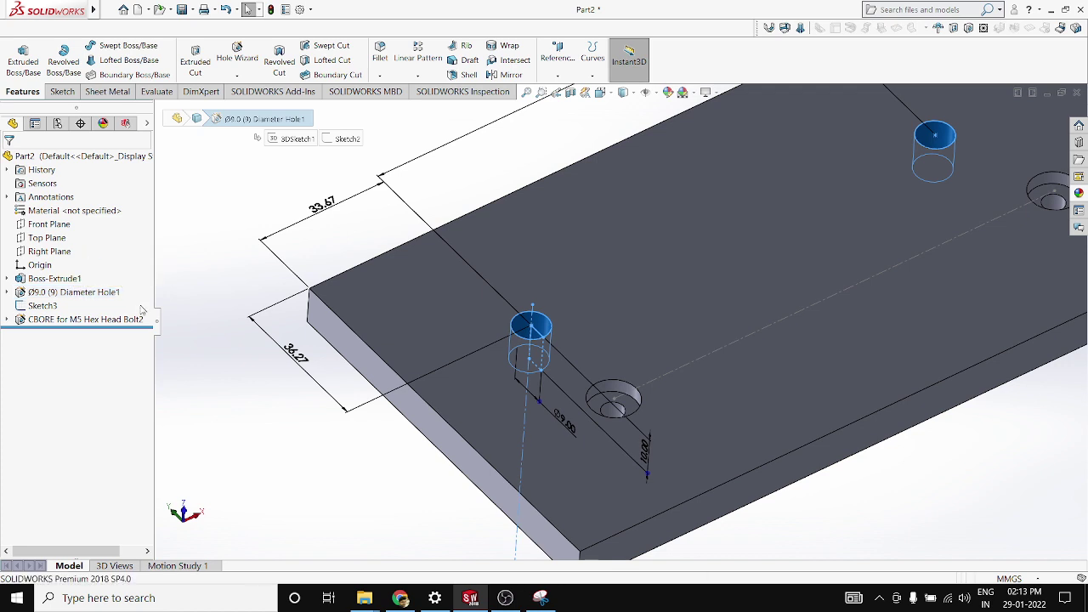
Step: Change the Ø9.0 holes' hole type to Straight Tap and set their type to Tapped hole
left_click_drag(147, 314, 150, 392)
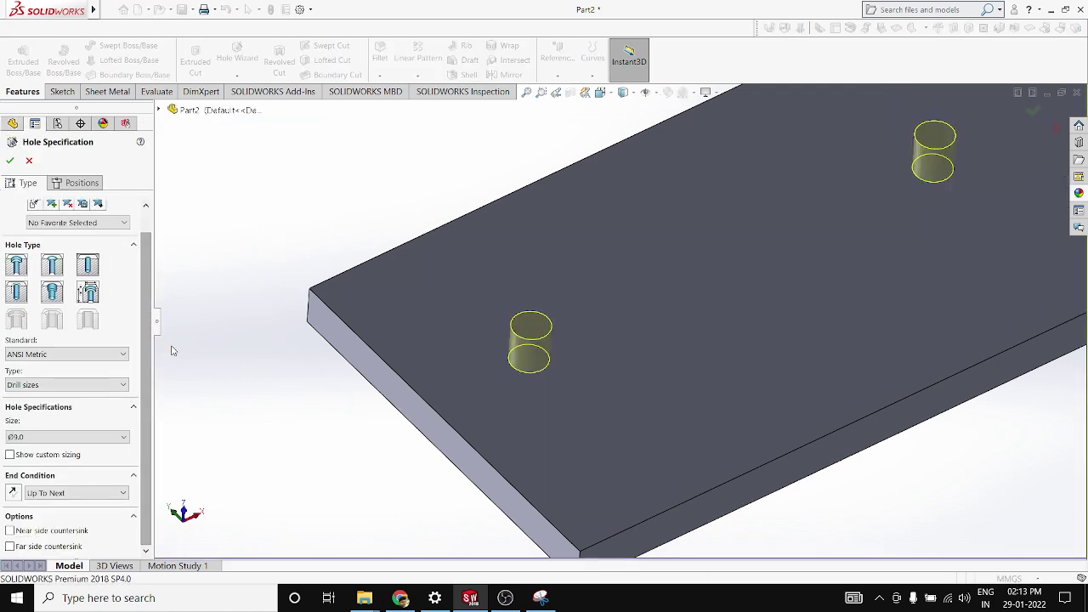
left_click(16, 292)
scroll(303, 371, "up", 2)
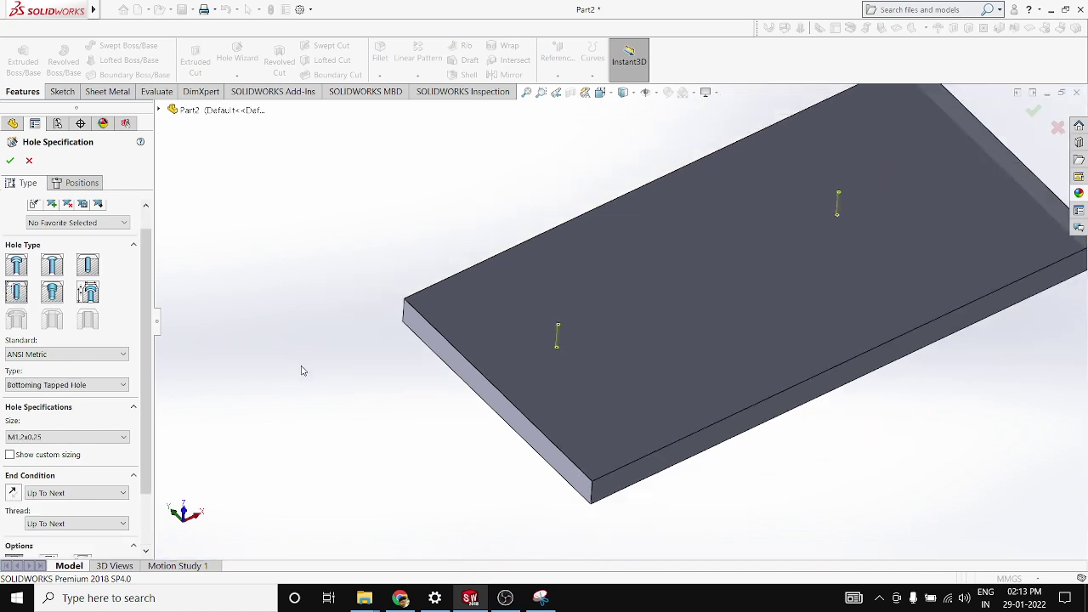
scroll(631, 336, "down", 2)
scroll(597, 338, "up", 1)
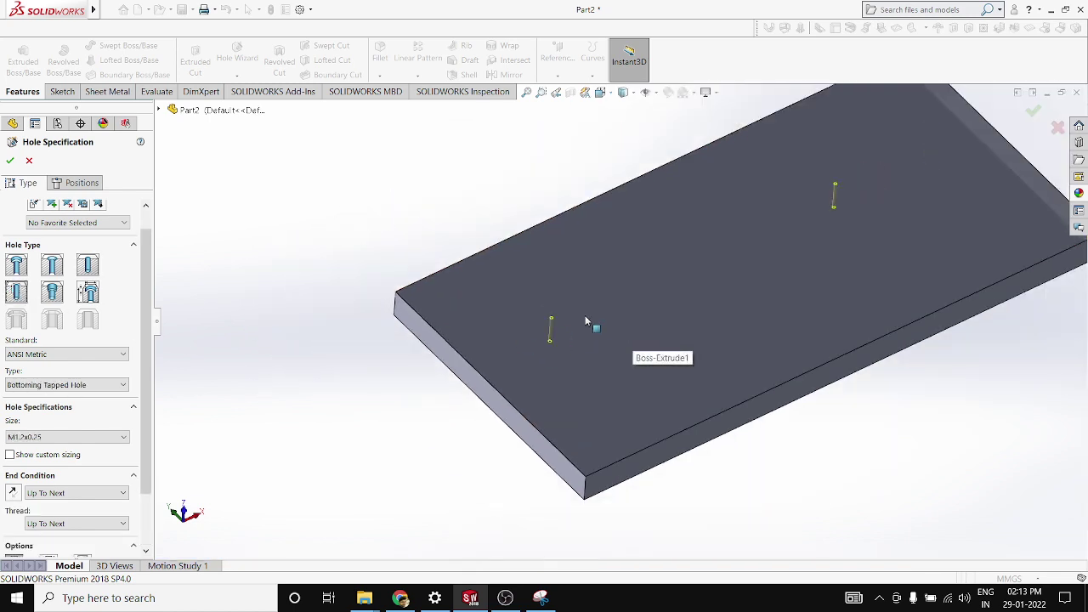
scroll(585, 319, "down", 1)
left_click(59, 386)
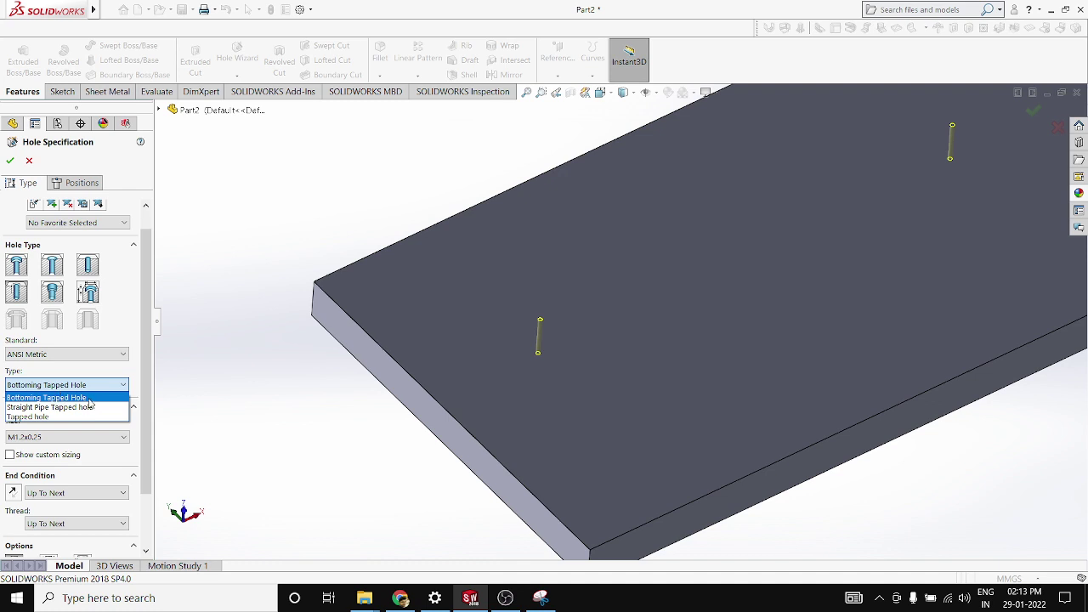
left_click(37, 417)
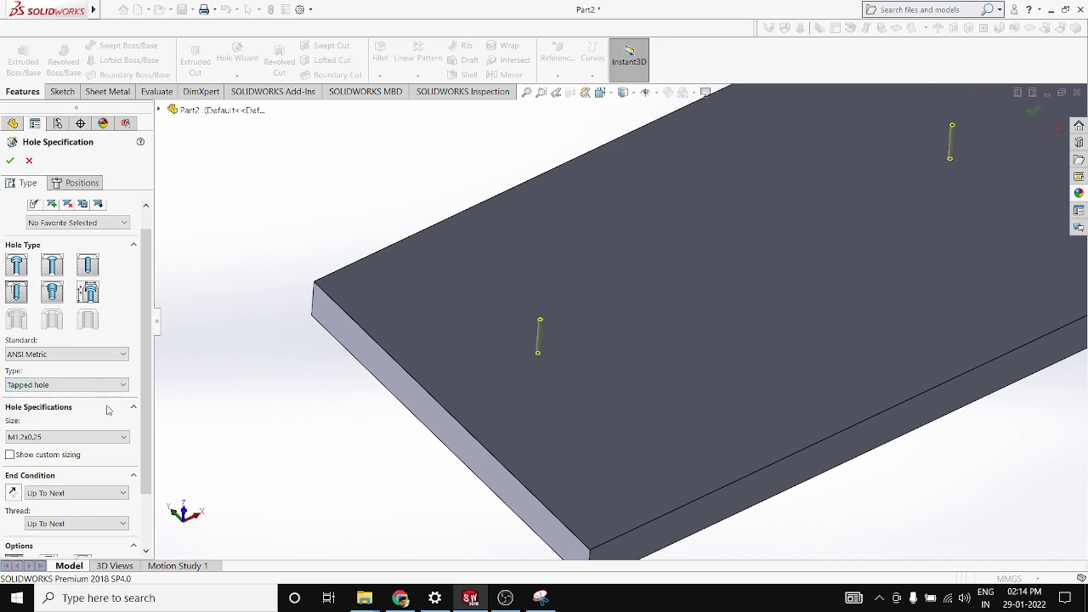
Step: Try the Straight Pipe Tapped hole type with size 1/8-27 NPSM for the two holes
left_click(59, 385)
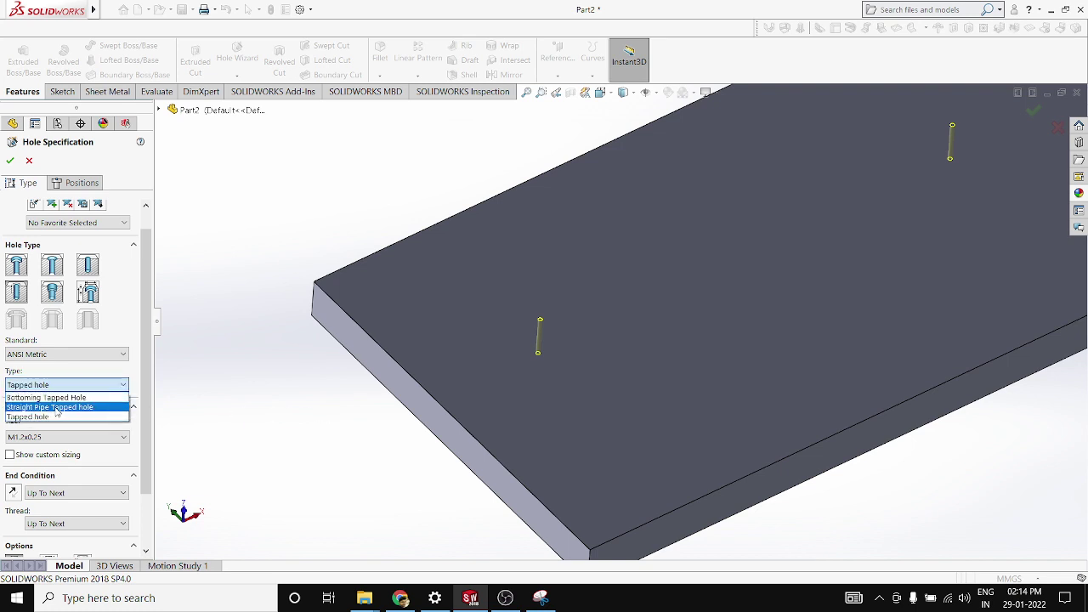
left_click(57, 409)
key("f")
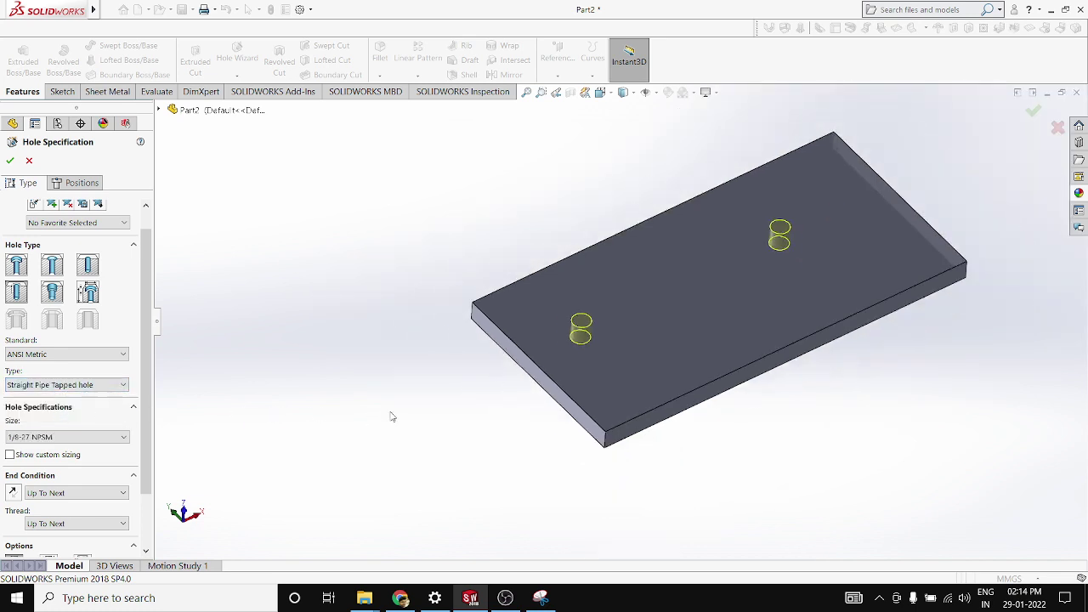
scroll(511, 350, "down", 3)
left_click(62, 438)
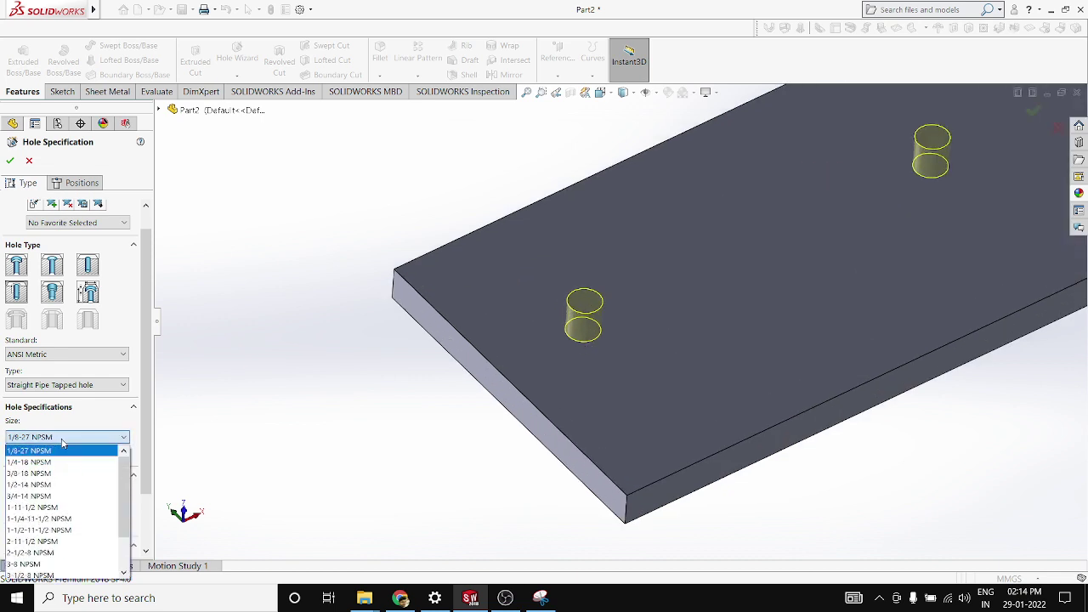
left_click(62, 444)
Step: Examine the preview of the two straight pipe tapped holes in the plate from different distances and angles
scroll(377, 440, "up", 3)
scroll(638, 327, "down", 4)
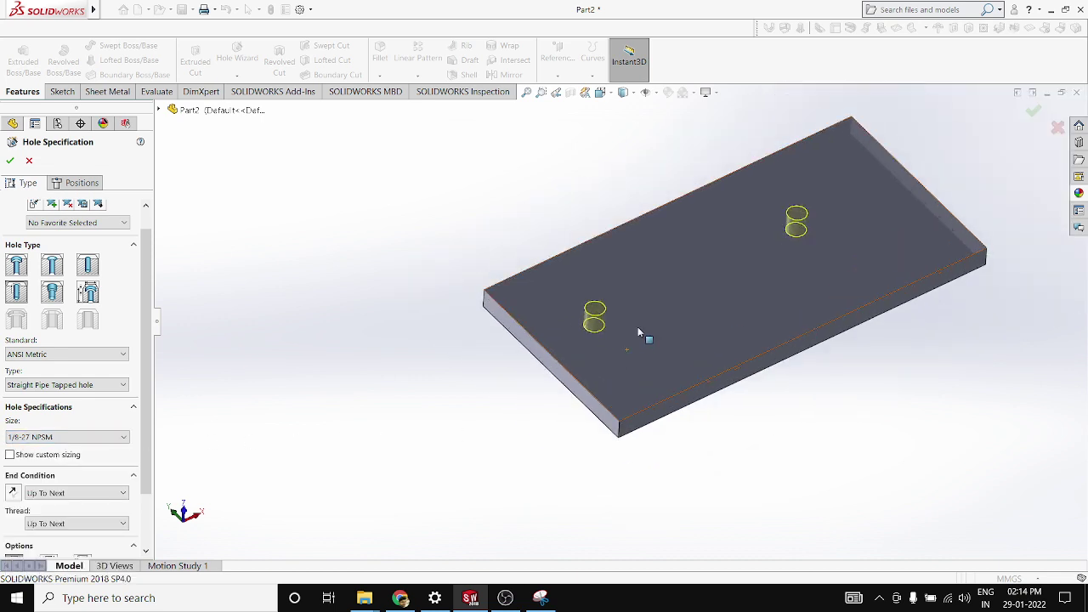
scroll(477, 438, "up", 3)
scroll(590, 340, "down", 3)
scroll(581, 340, "up", 3)
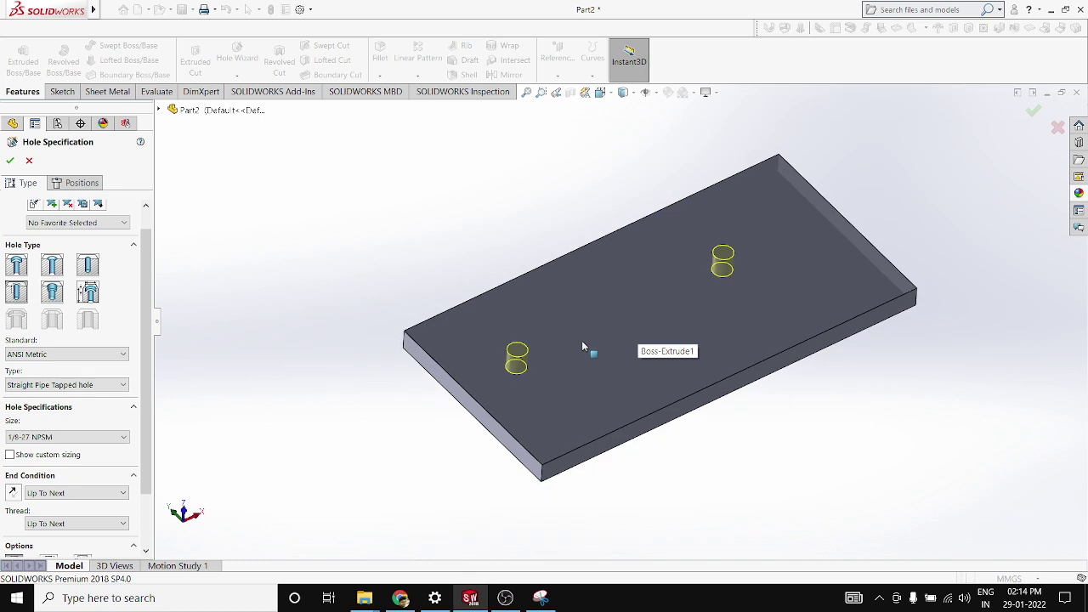
scroll(553, 323, "down", 3)
scroll(556, 323, "up", 2)
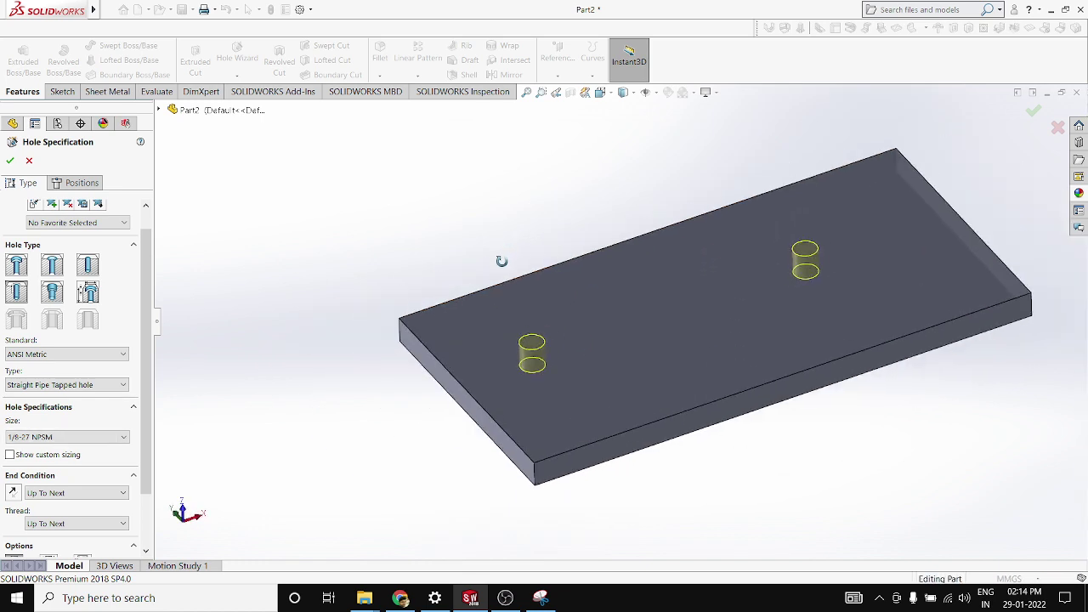
scroll(527, 354, "down", 1)
scroll(526, 353, "down", 2)
scroll(502, 362, "up", 2)
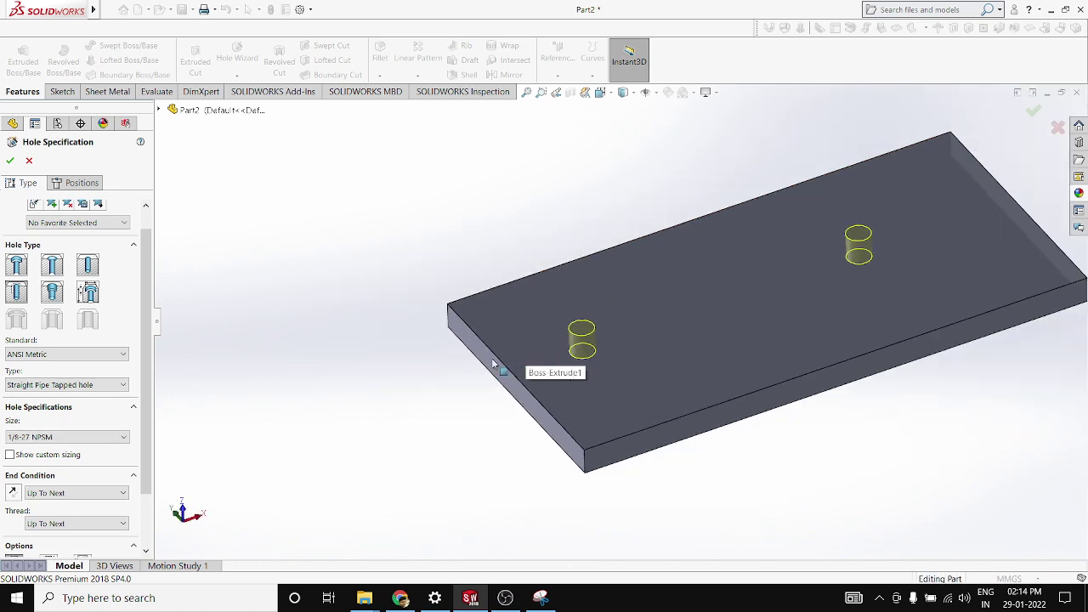
scroll(481, 387, "up", 1)
scroll(739, 310, "down", 1)
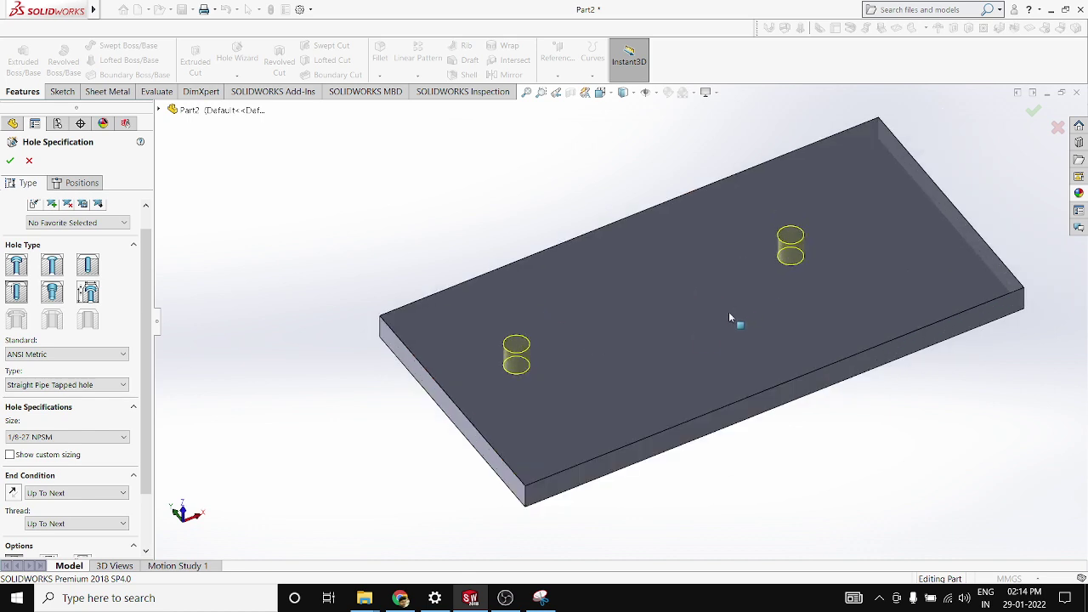
scroll(568, 334, "down", 1)
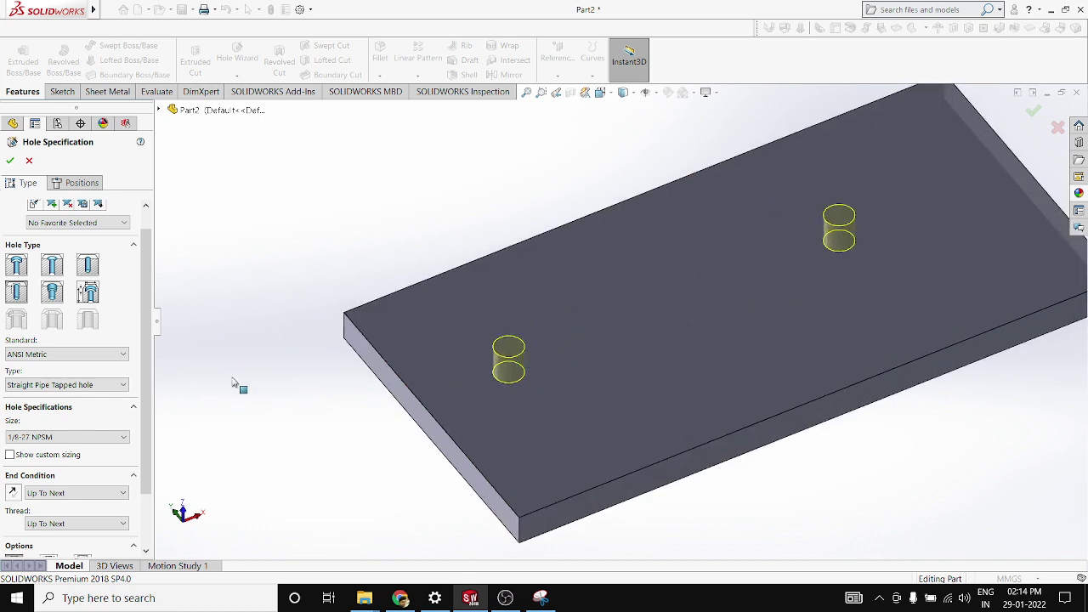
Step: Set the straight tap holes' type to Tapped hole and their size to M8x1.25
left_click(73, 387)
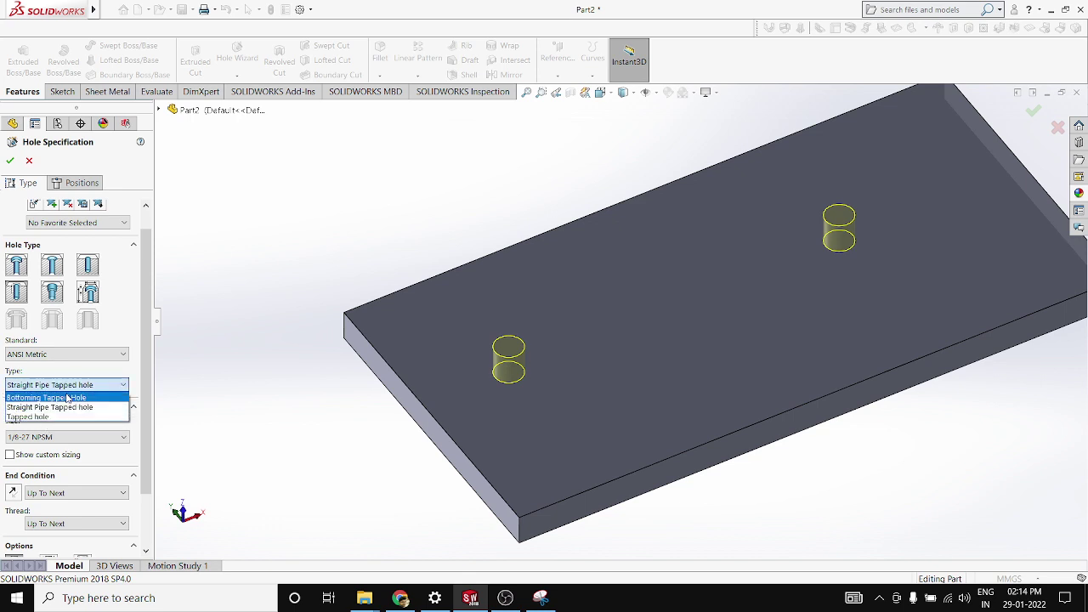
left_click(44, 417)
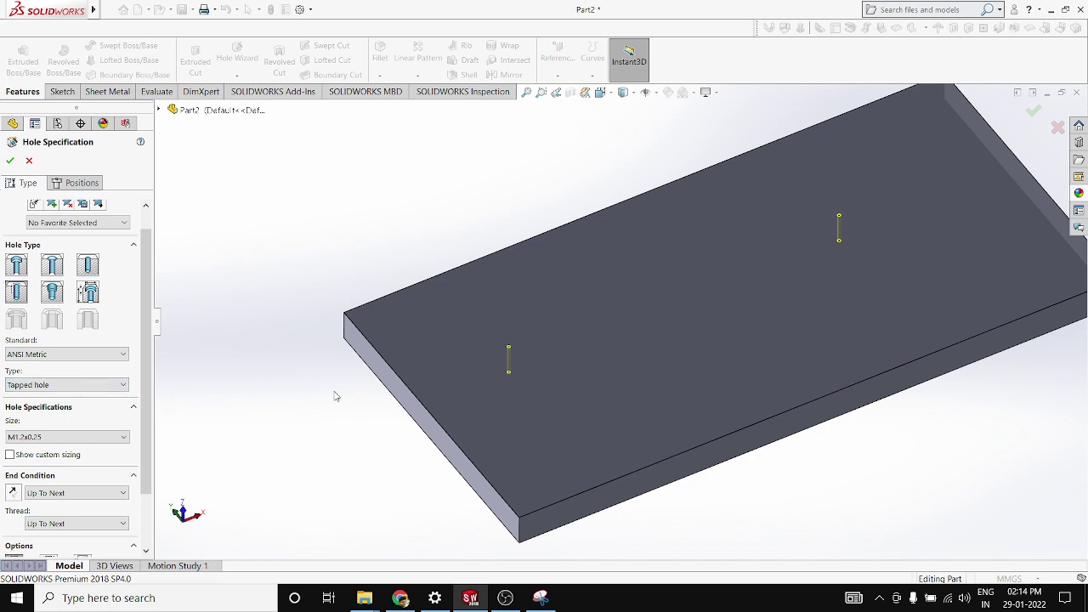
scroll(519, 378, "down", 2)
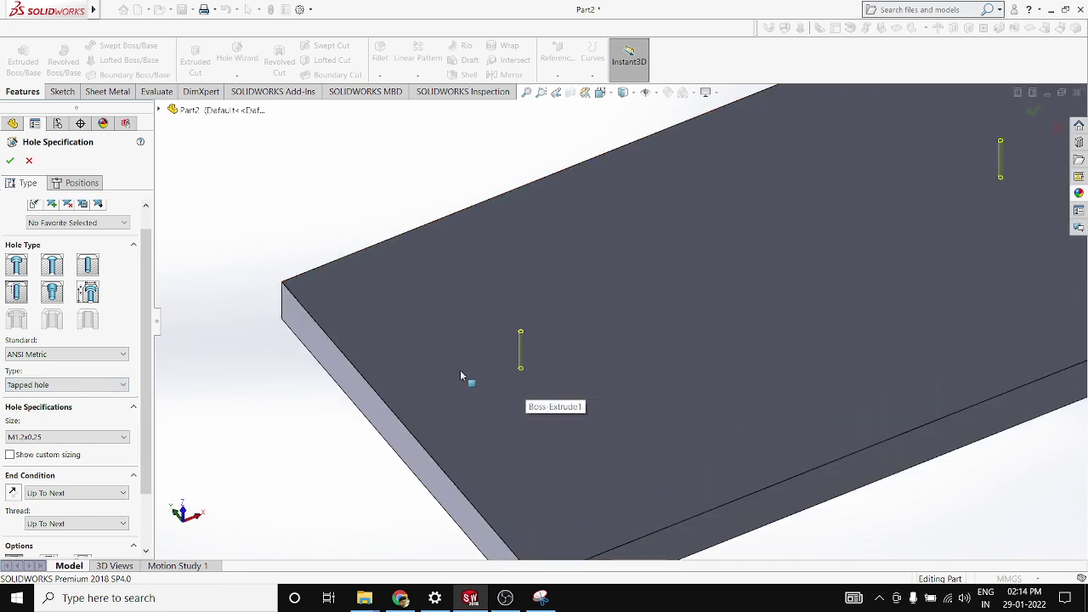
left_click(68, 386)
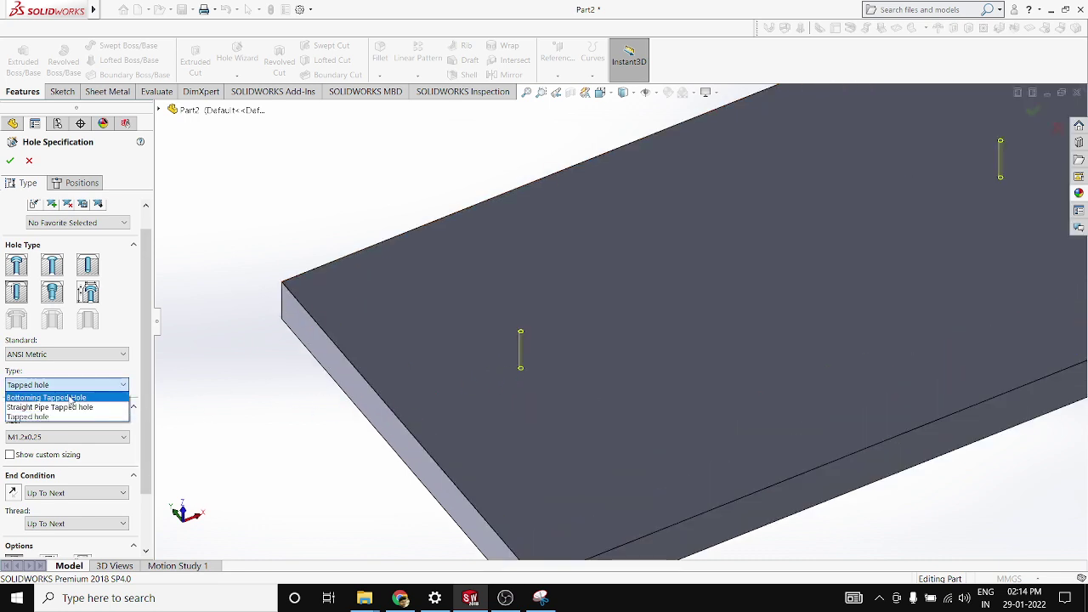
left_click(69, 386)
left_click(89, 437)
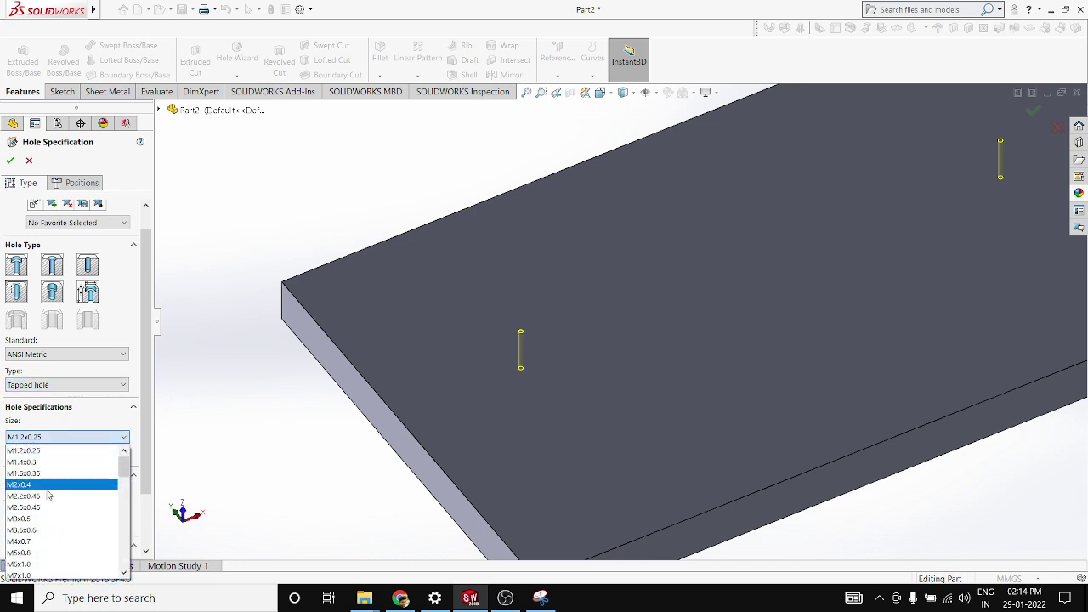
scroll(47, 549, "down", 3)
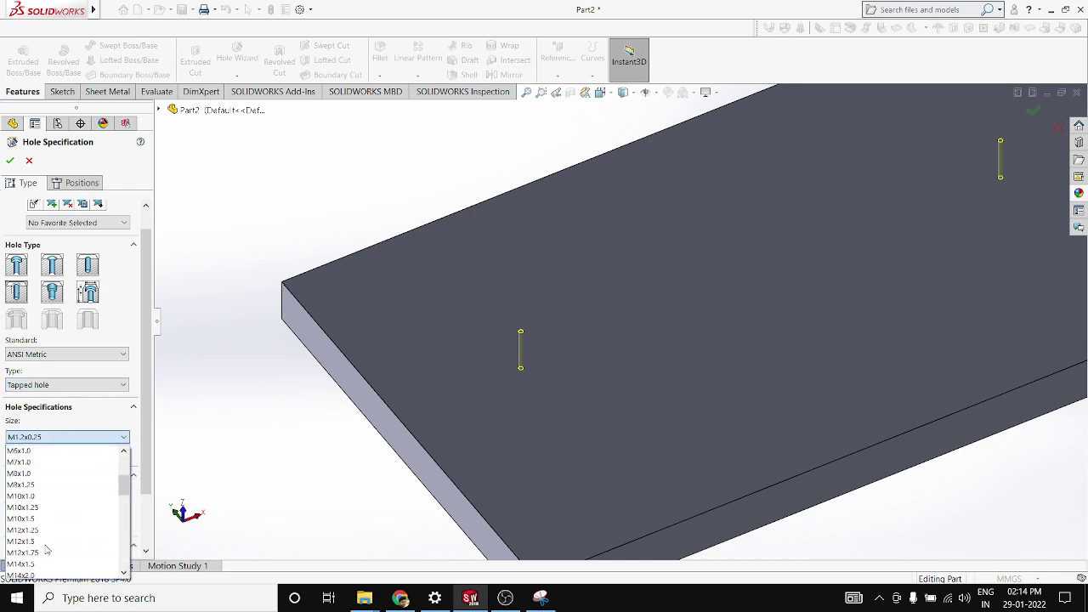
left_click(45, 486)
Step: Enable the cosmetic thread option for the M8x1.25 tapped holes and apply the hole changes
scroll(307, 483, "up", 4)
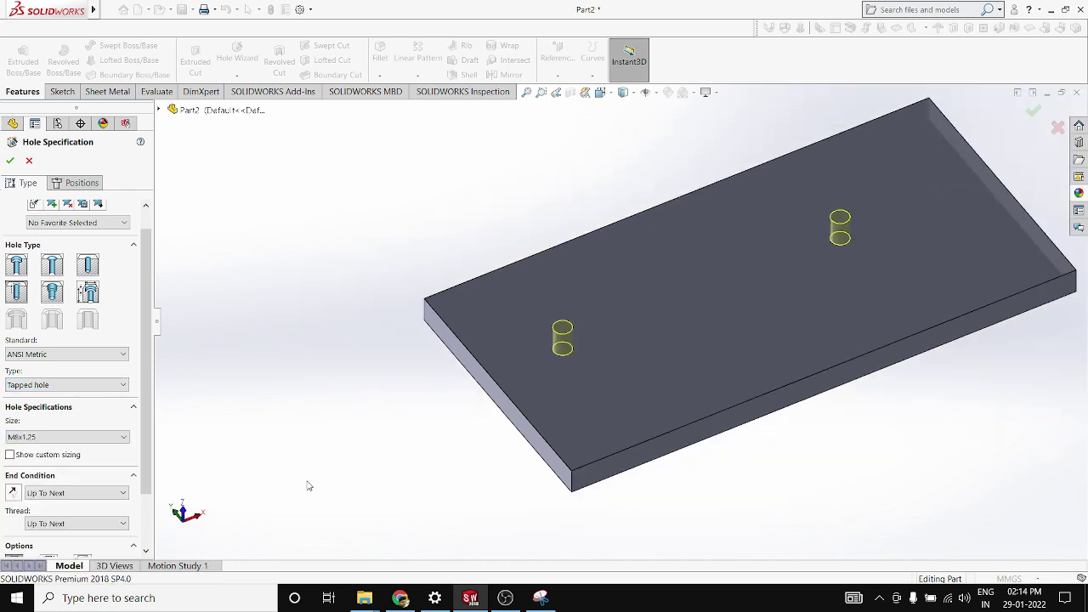
scroll(515, 428, "down", 4)
scroll(430, 439, "up", 3)
scroll(721, 246, "down", 2)
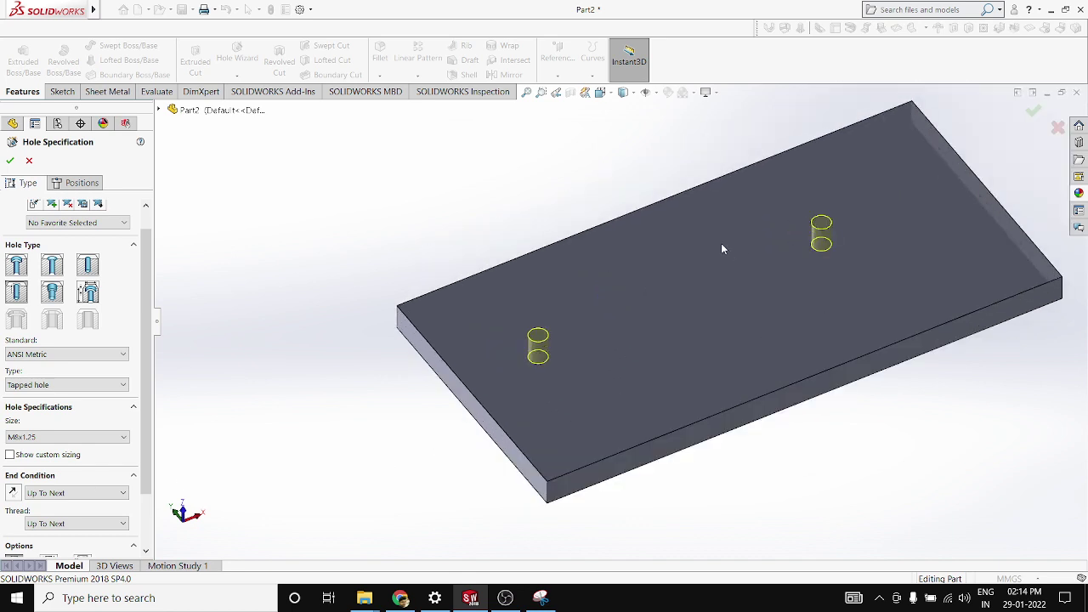
scroll(537, 320, "down", 2)
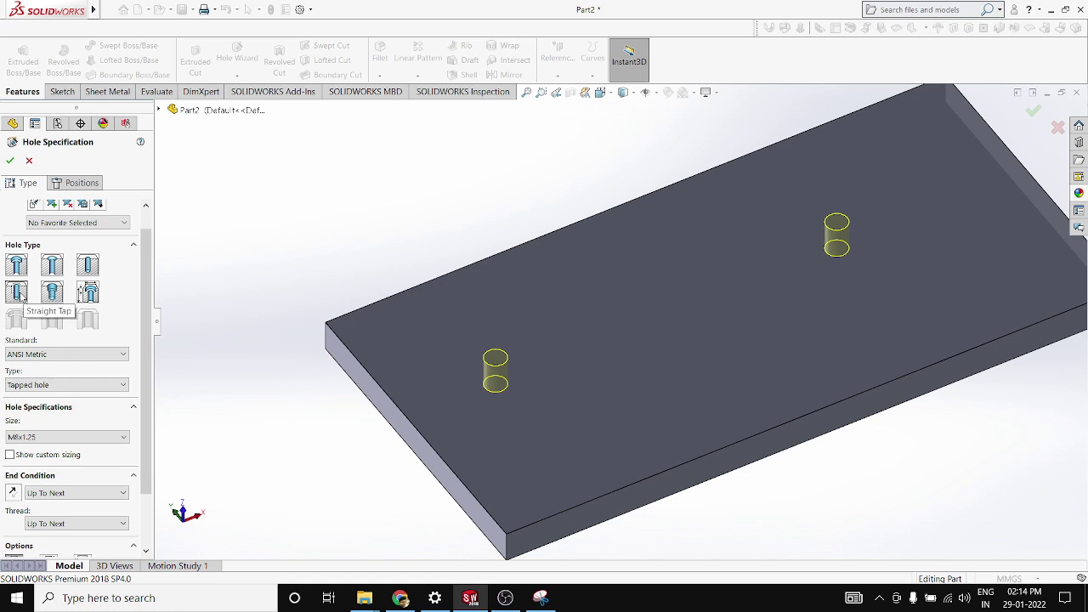
left_click_drag(146, 306, 151, 368)
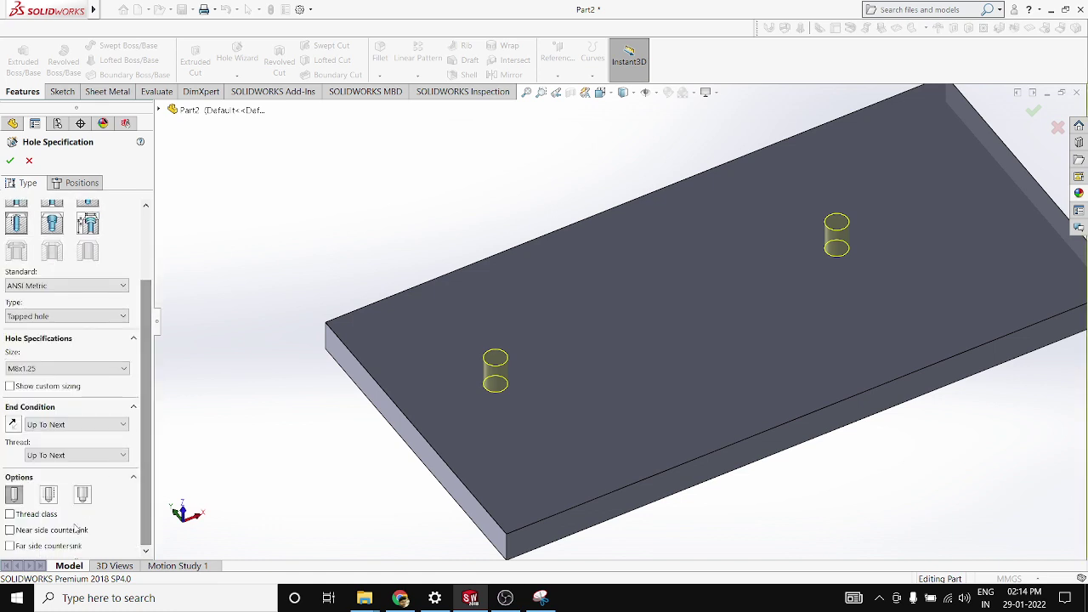
left_click(48, 495)
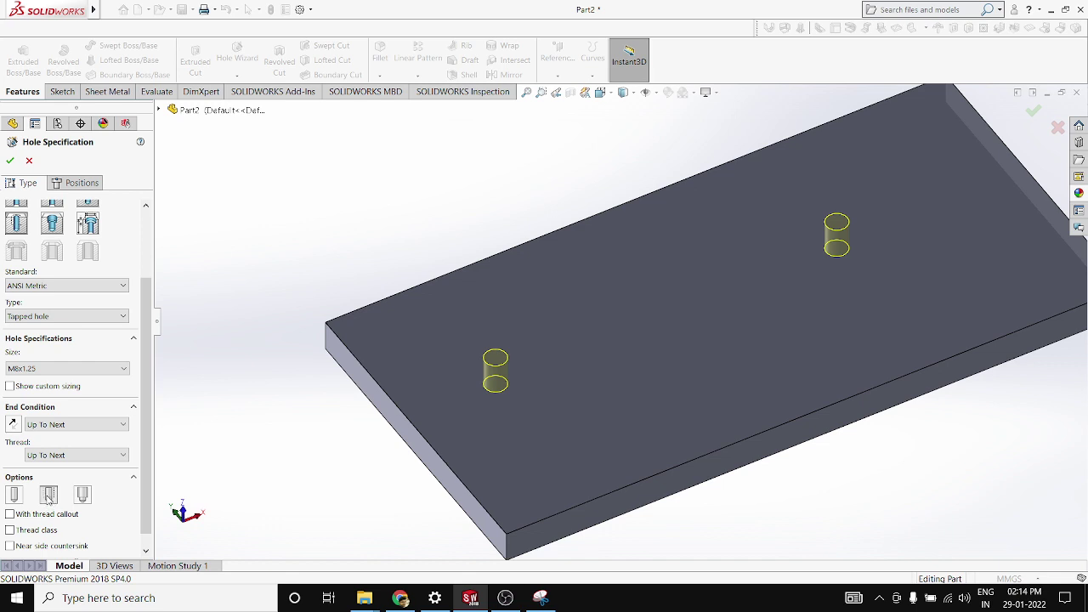
scroll(464, 437, "up", 2)
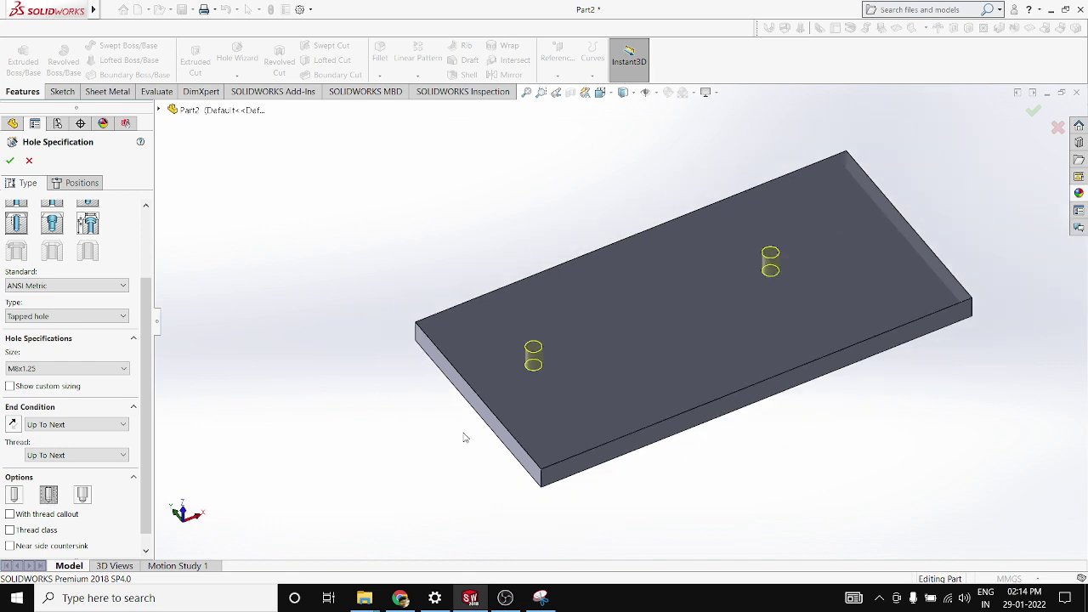
scroll(675, 317, "down", 1)
scroll(85, 256, "up", 3)
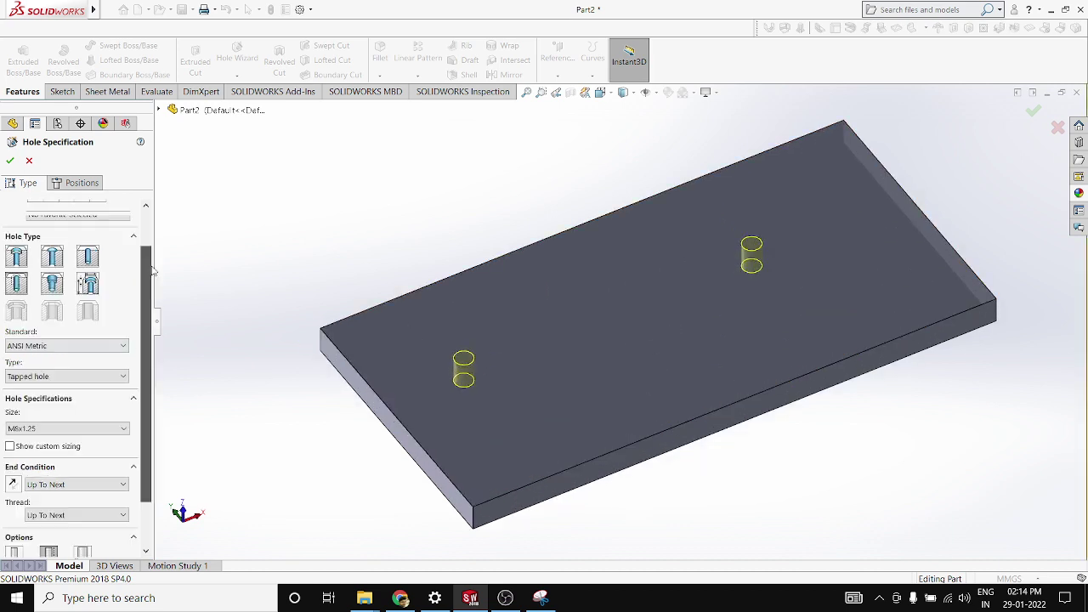
left_click(10, 161)
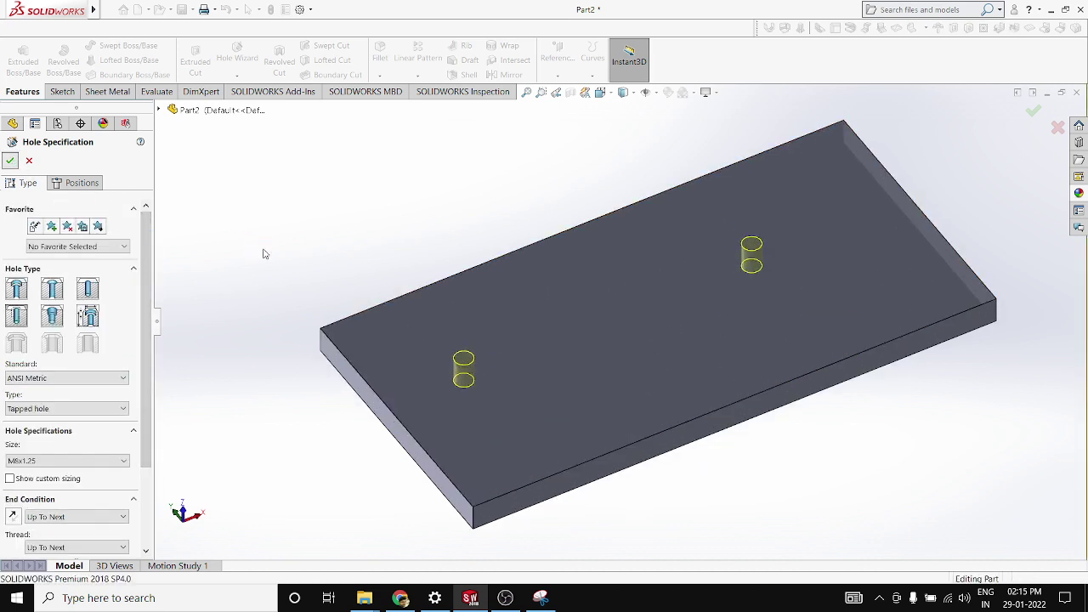
Step: Examine the cosmetic threads of the two M8x1.25 tapped holes up close and from an angle
scroll(534, 346, "down", 10)
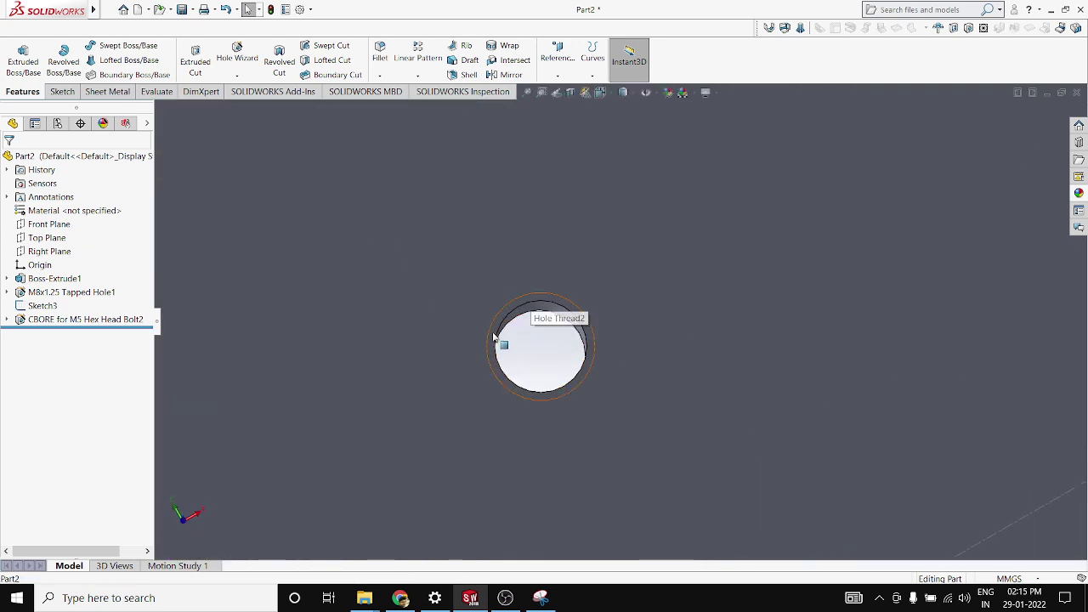
scroll(651, 321, "up", 8)
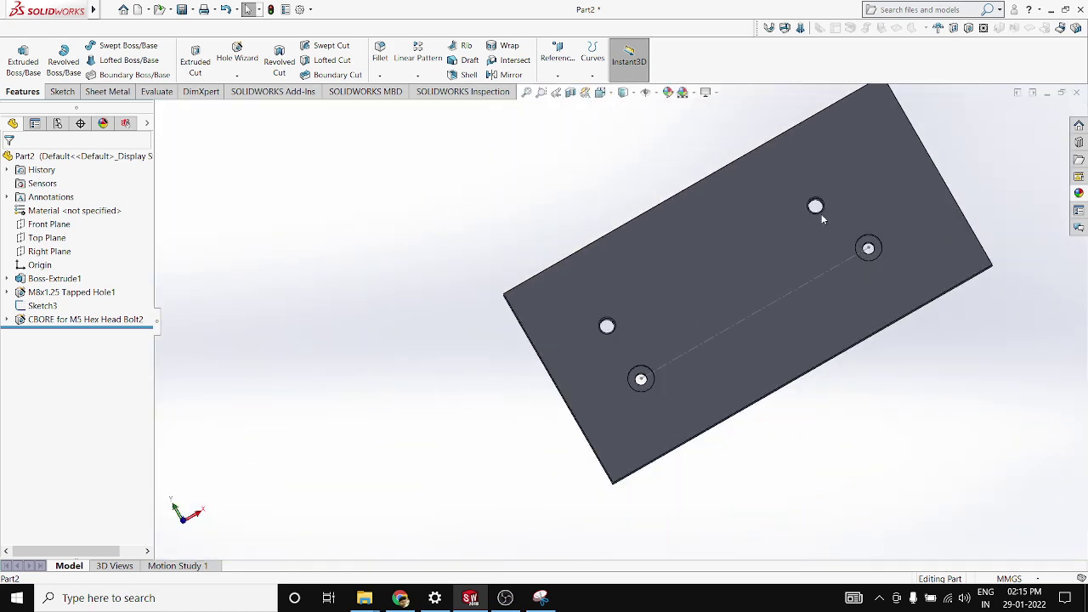
scroll(785, 229, "down", 8)
middle_click_drag(706, 288, 710, 172)
scroll(728, 238, "down", 2)
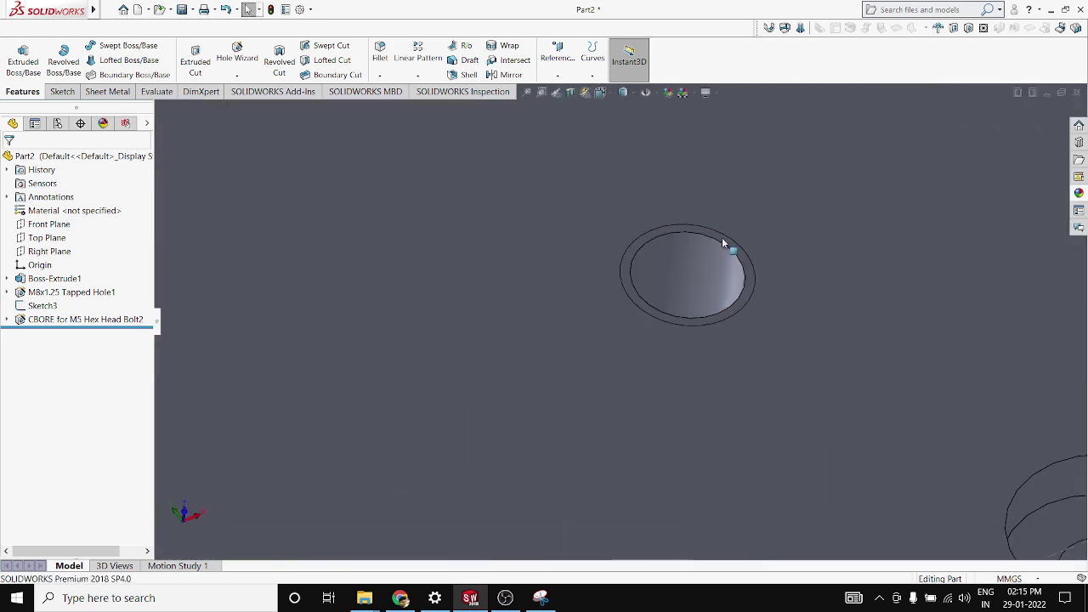
scroll(688, 267, "up", 5)
key("f")
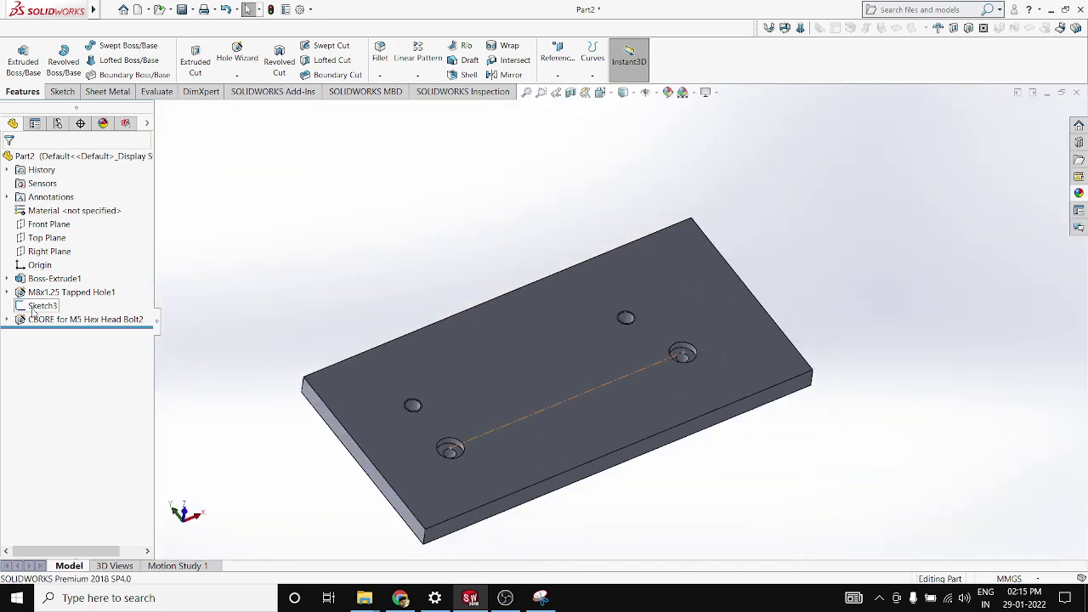
Step: Start a new Hole Wizard hole of the Tapered Tap type and accept using the parent standard
left_click(237, 53)
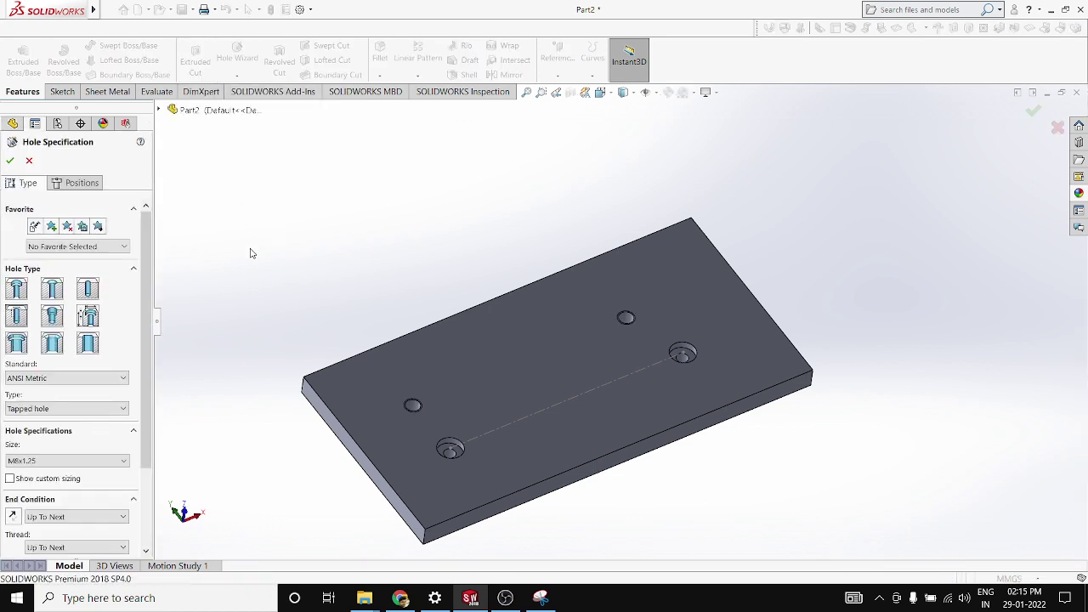
left_click(54, 321)
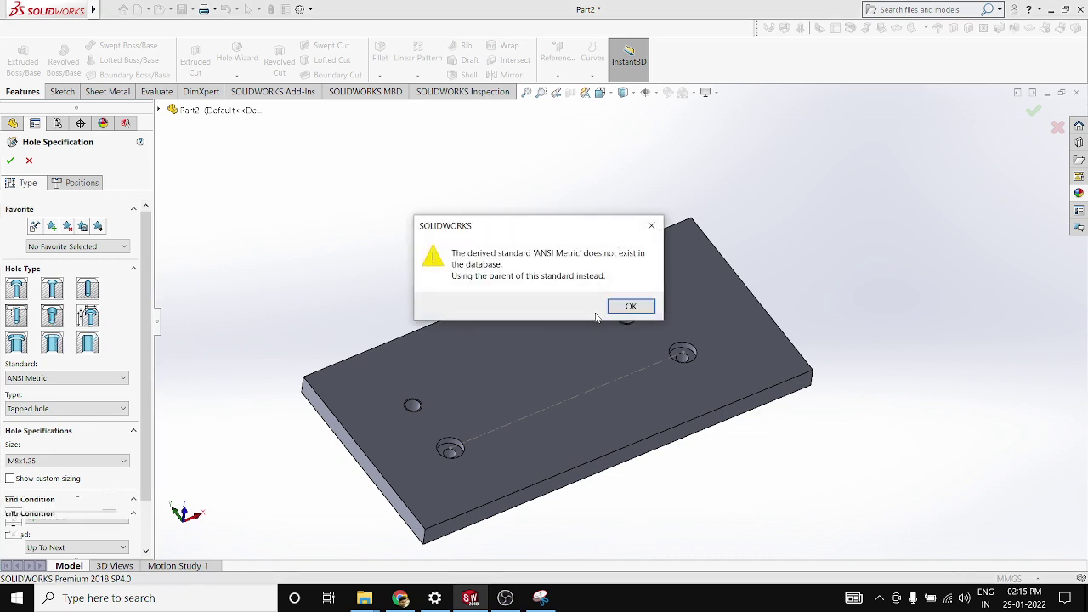
left_click(629, 307)
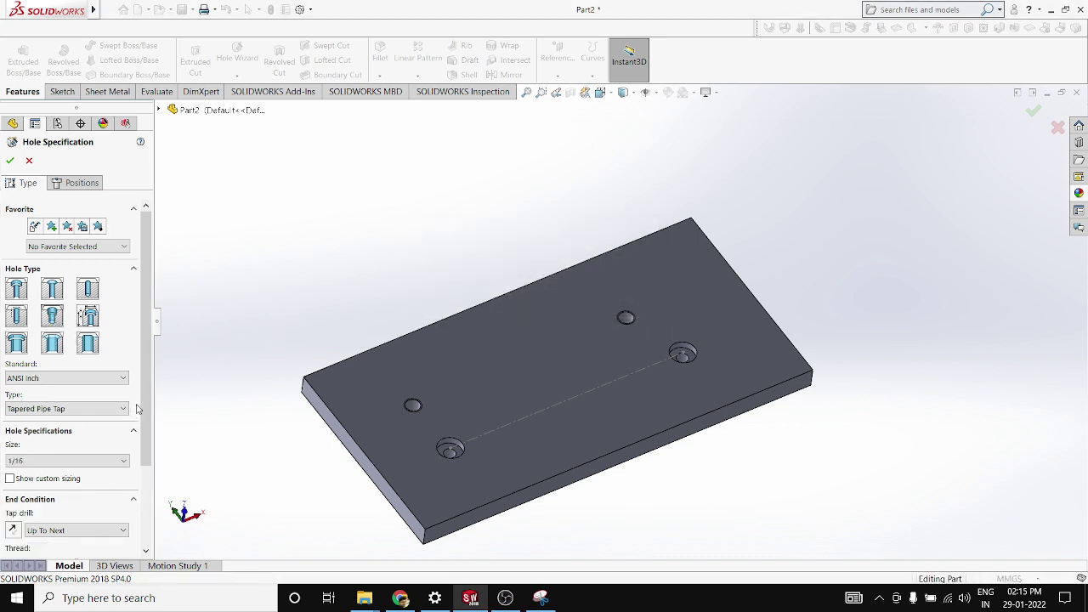
Step: Set the ANSI Inch tapered pipe tap hole to size 3/8 and enable custom sizing
left_click(109, 409)
left_click(51, 416)
left_click(68, 460)
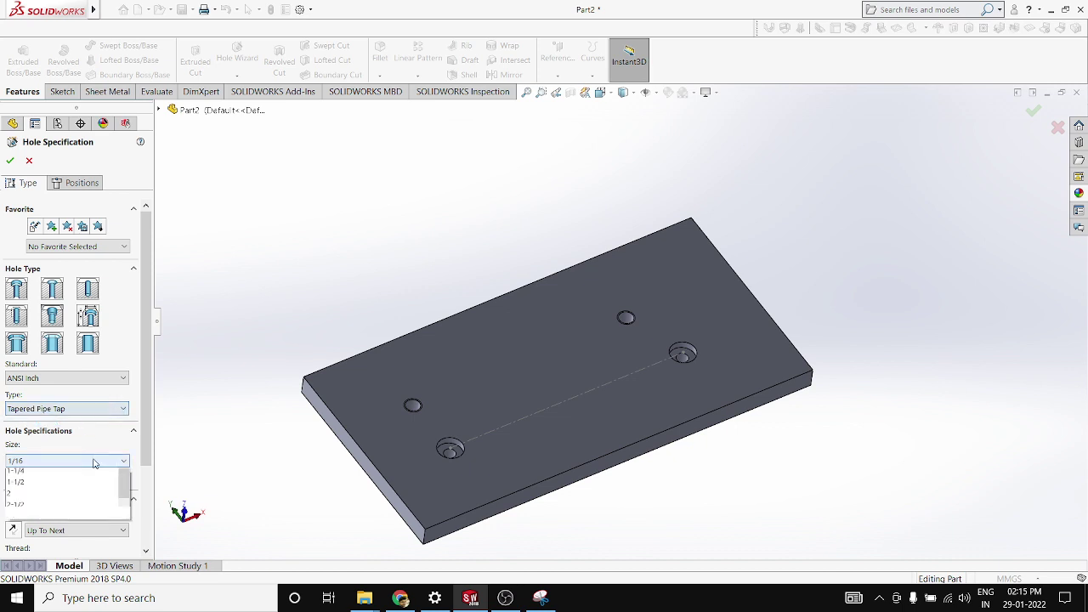
left_click(71, 508)
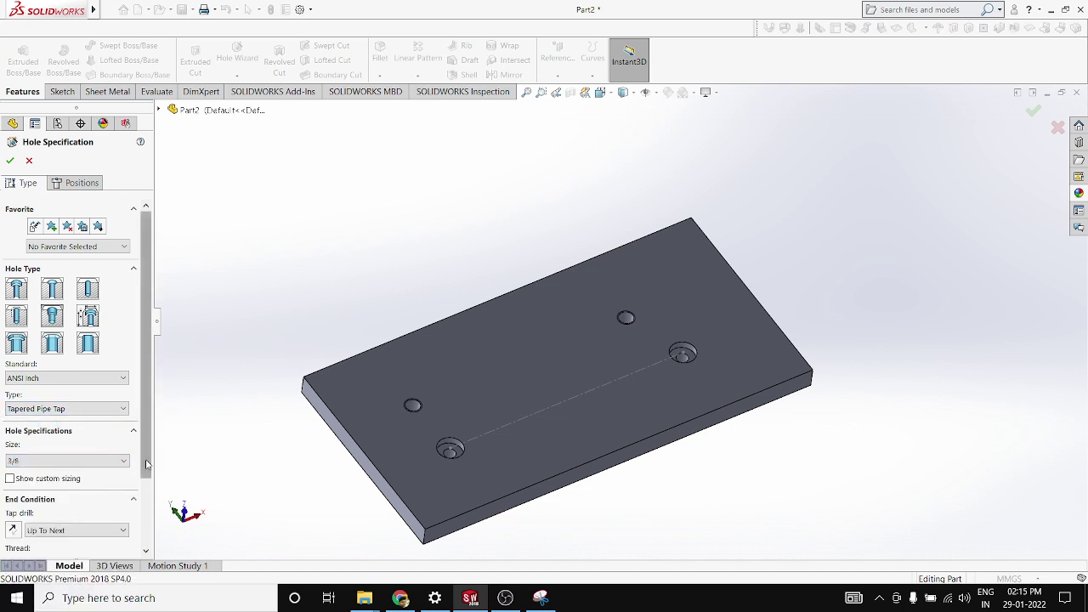
scroll(128, 523, "down", 2)
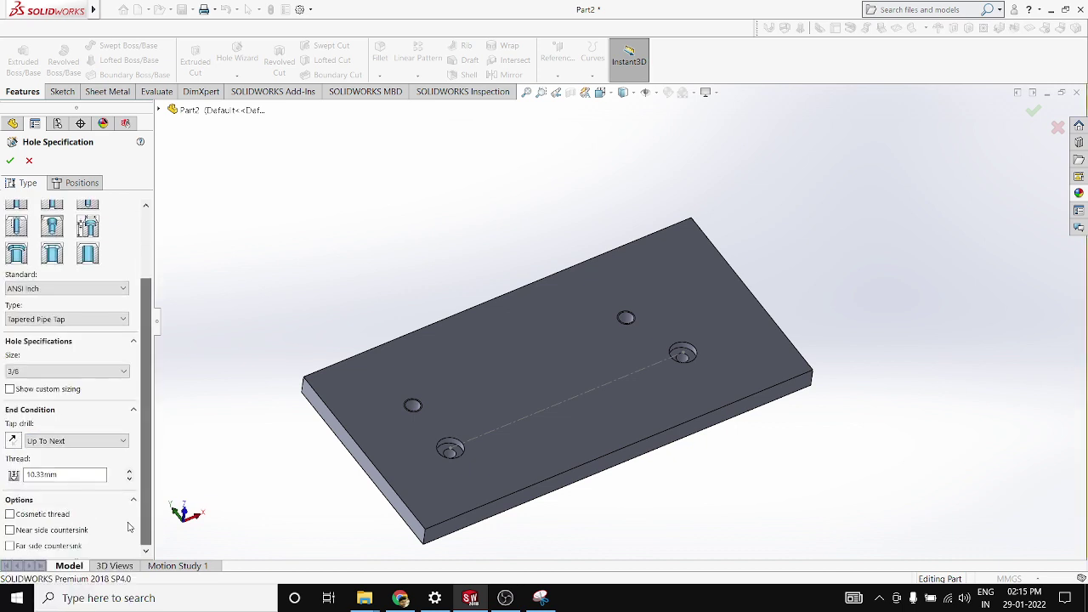
left_click(9, 389)
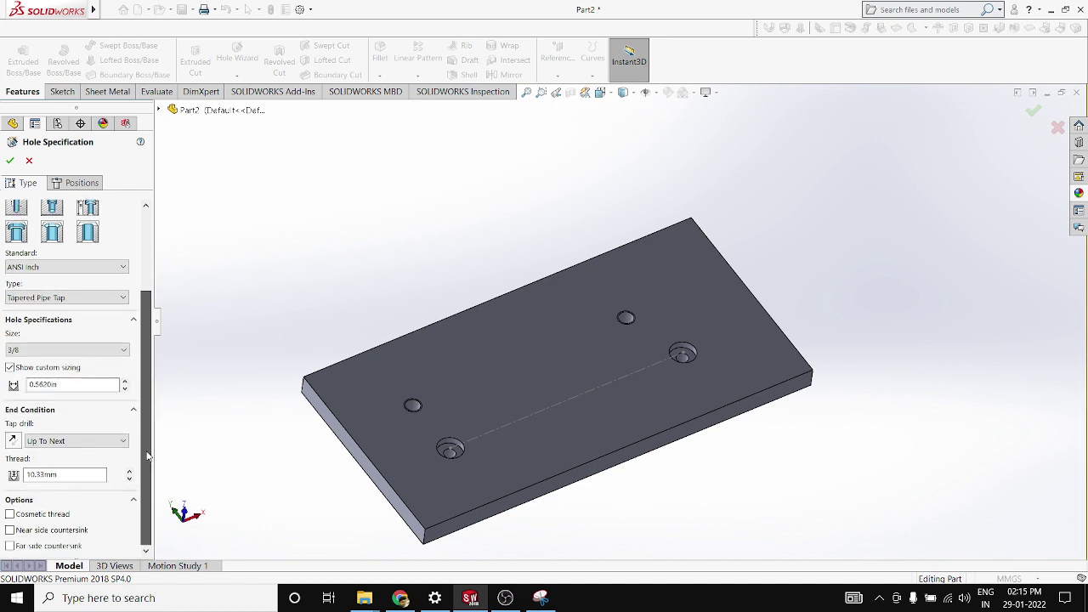
scroll(77, 357, "up", 2)
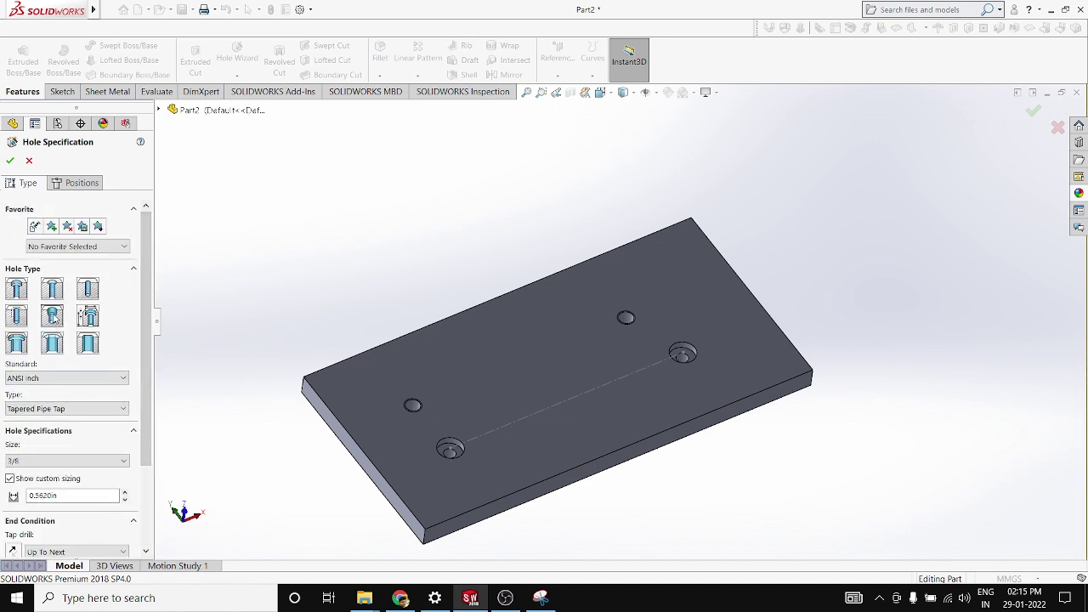
scroll(583, 417, "down", 2)
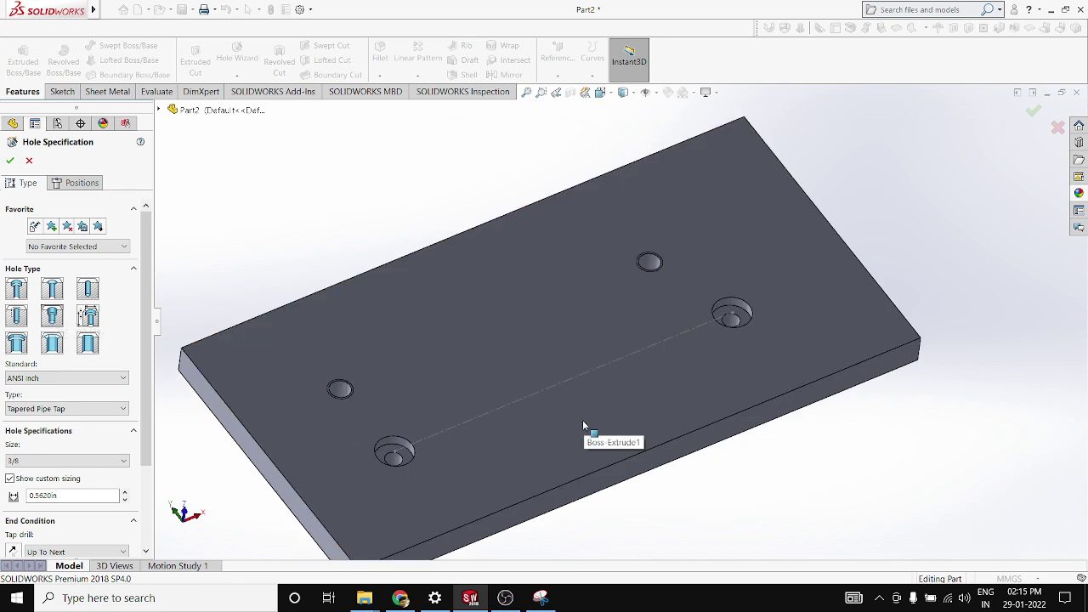
scroll(566, 433, "up", 2)
scroll(497, 351, "down", 2)
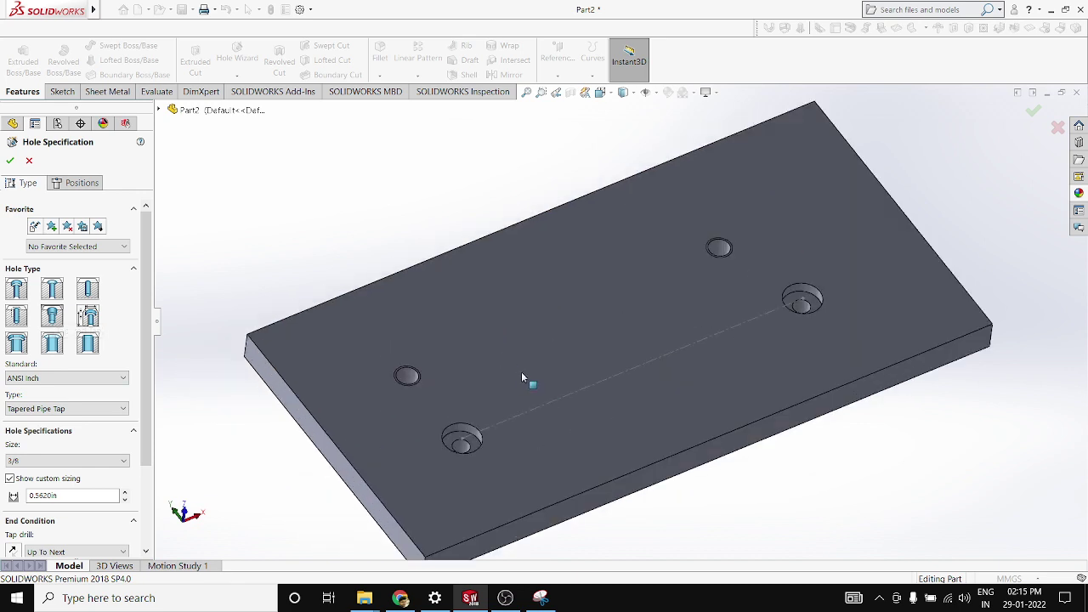
Step: Set the hole standard to DIN with Tapered Pipe Tap as the type
left_click(86, 378)
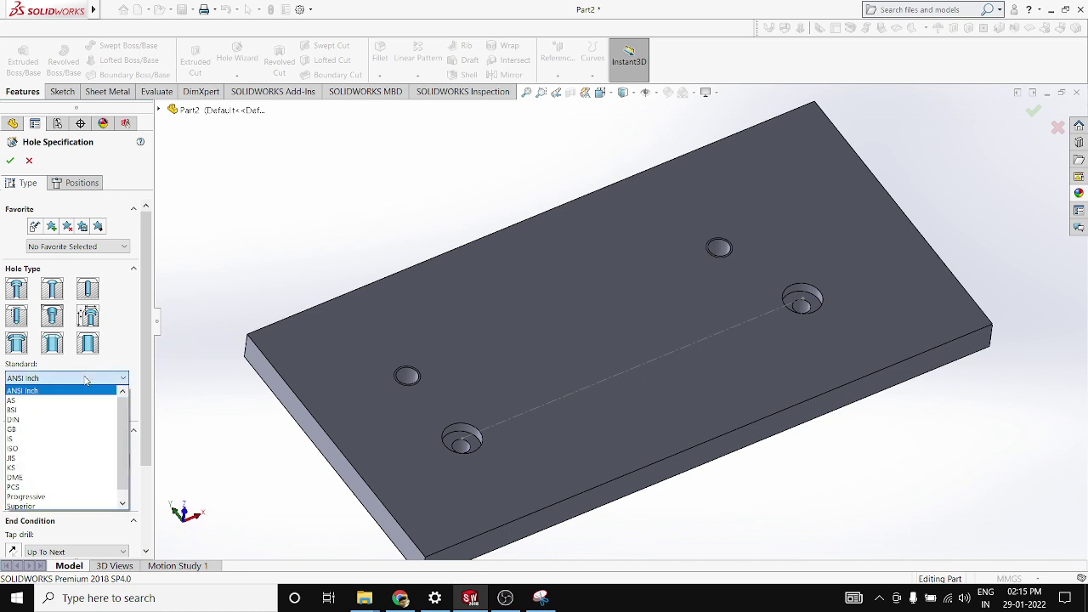
left_click(73, 419)
left_click(78, 410)
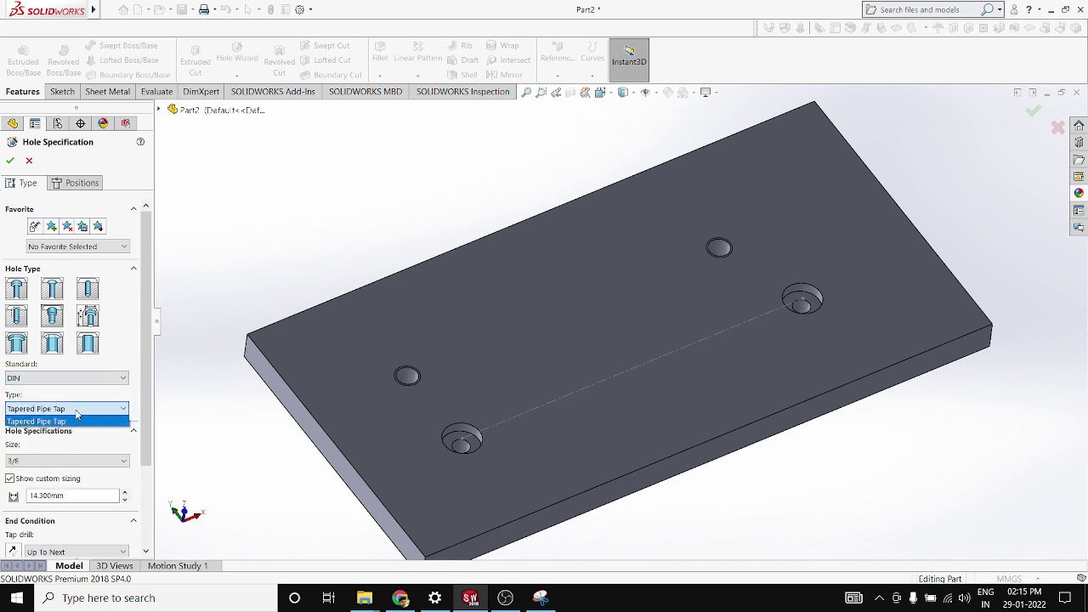
left_click(76, 420)
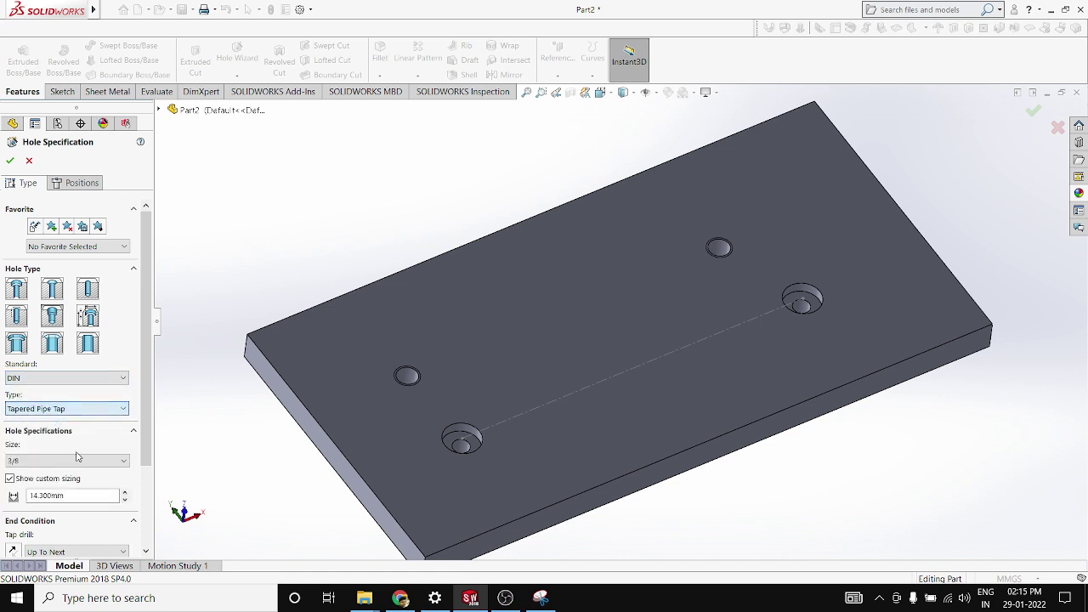
Step: Try the IS standard for the tapered pipe tap hole
left_click(88, 379)
left_click(89, 380)
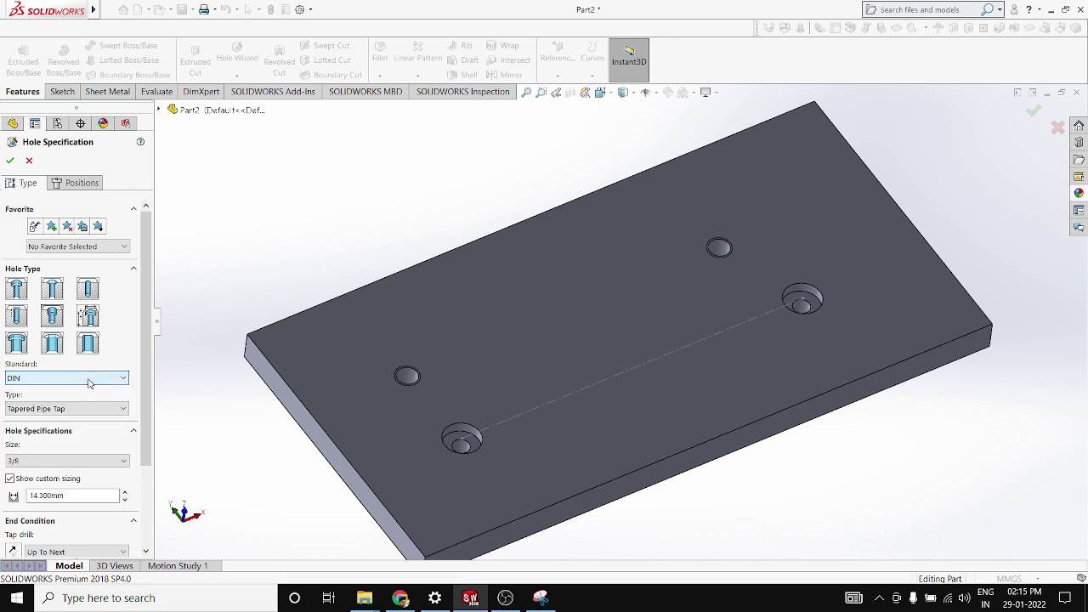
left_click(79, 409)
left_click(80, 418)
left_click(85, 379)
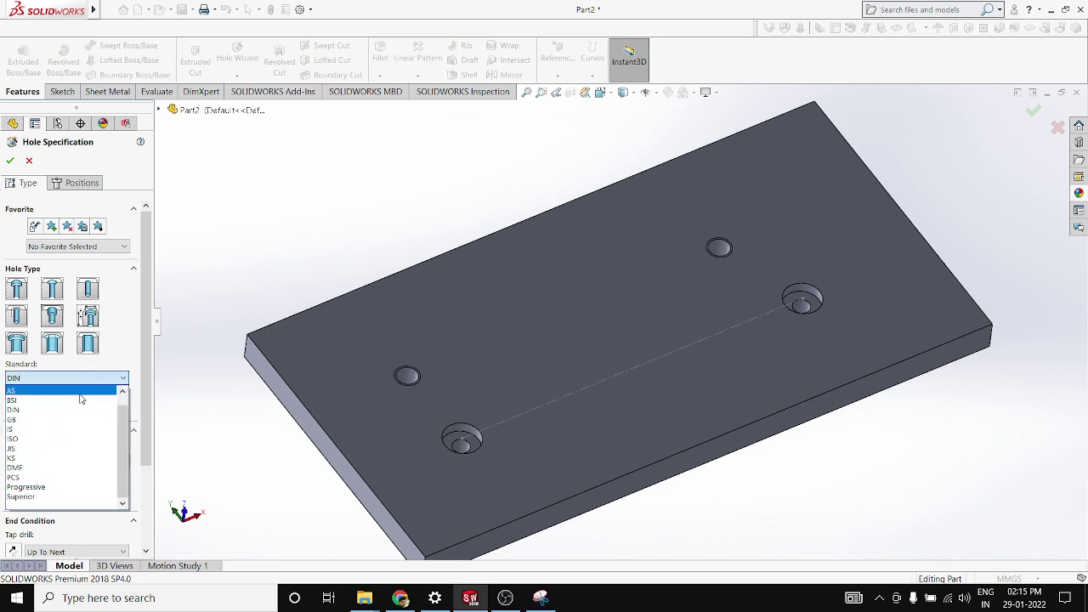
left_click(72, 429)
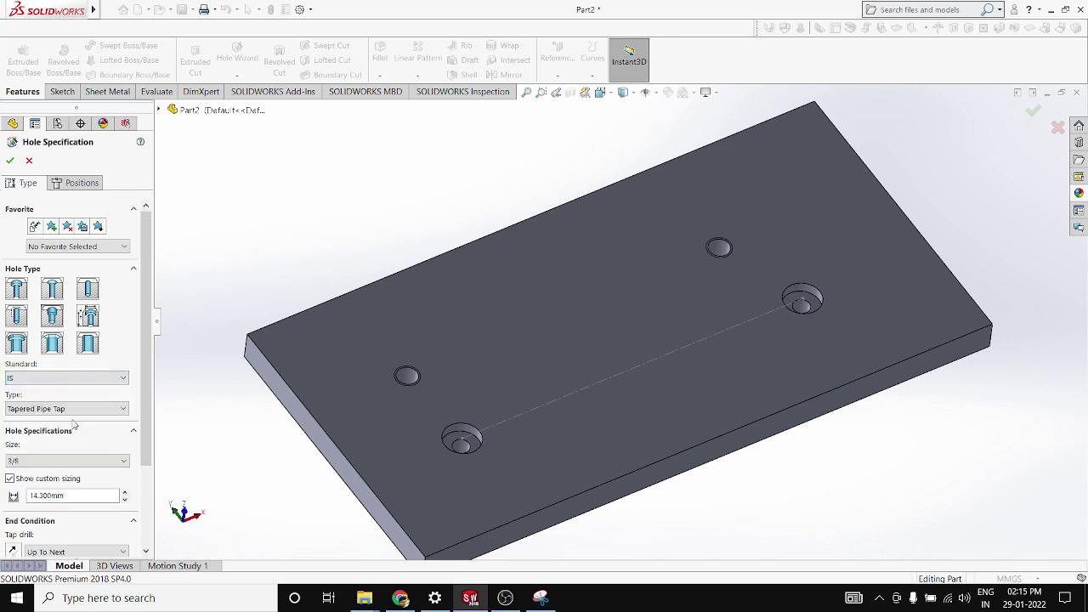
Step: Return the hole to the DIN standard with the Tapered Pipe Tap type and size 3/8
left_click(85, 379)
left_click(77, 409)
left_click(89, 410)
left_click(83, 422)
left_click(76, 460)
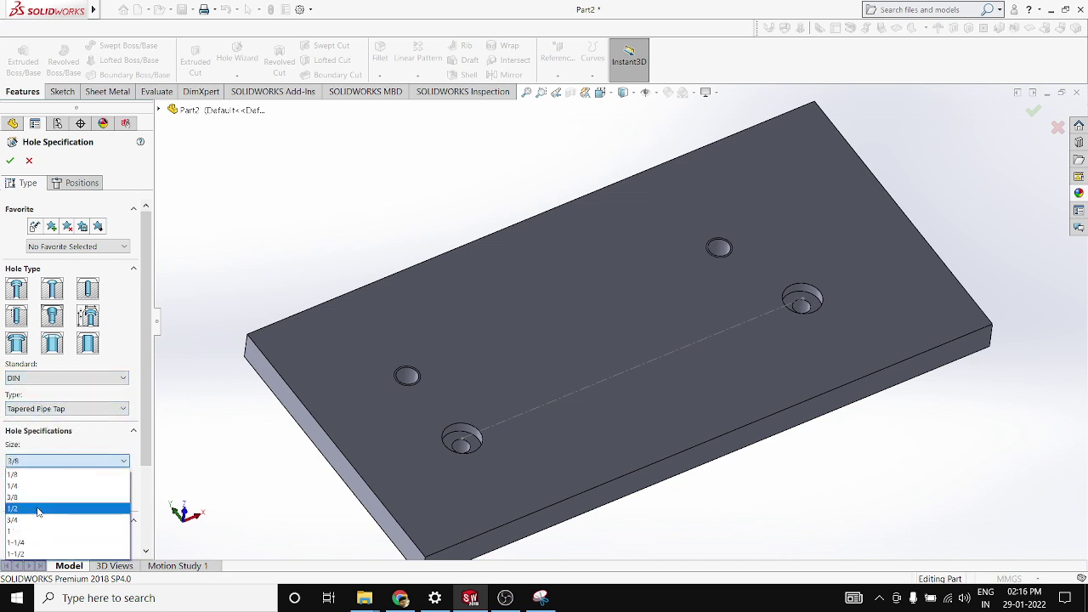
left_click(61, 497)
mouse_move(145, 431)
left_mouse_down()
mouse_move(145, 517)
mouse_move(145, 428)
left_mouse_up()
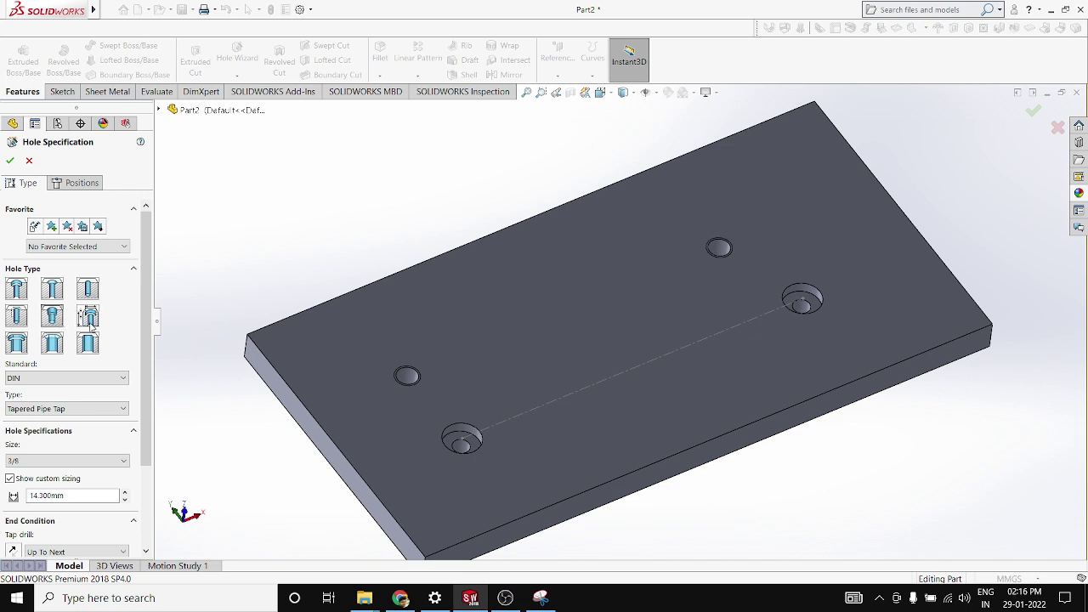
Step: Place the 3/8 tapped hole with a 3D sketch on the plate's upper face, between the two M8 holes, and finish it
left_click(78, 184)
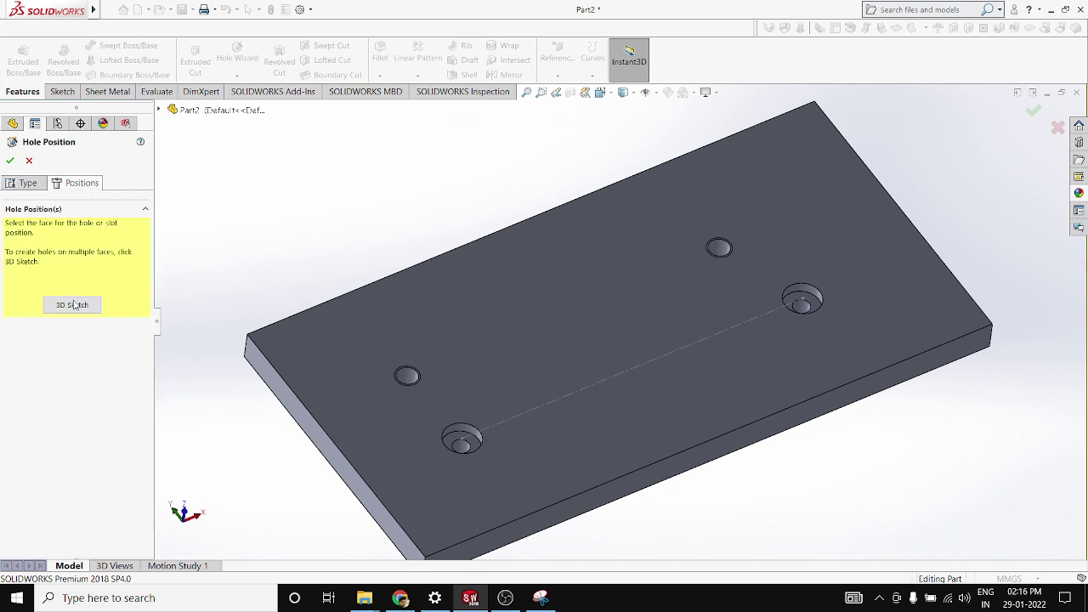
left_click(72, 304)
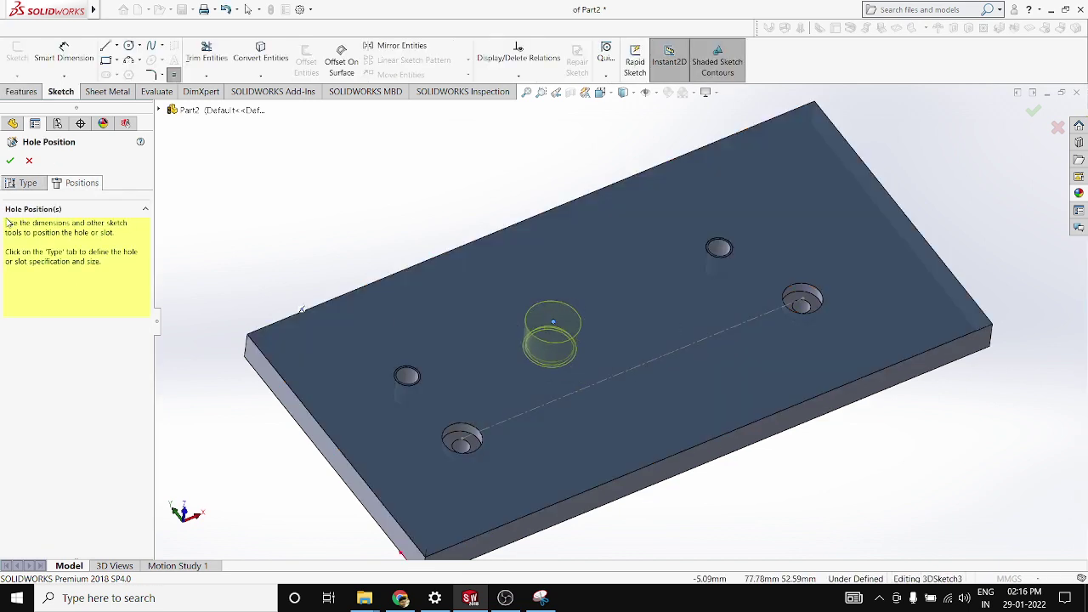
left_click(10, 161)
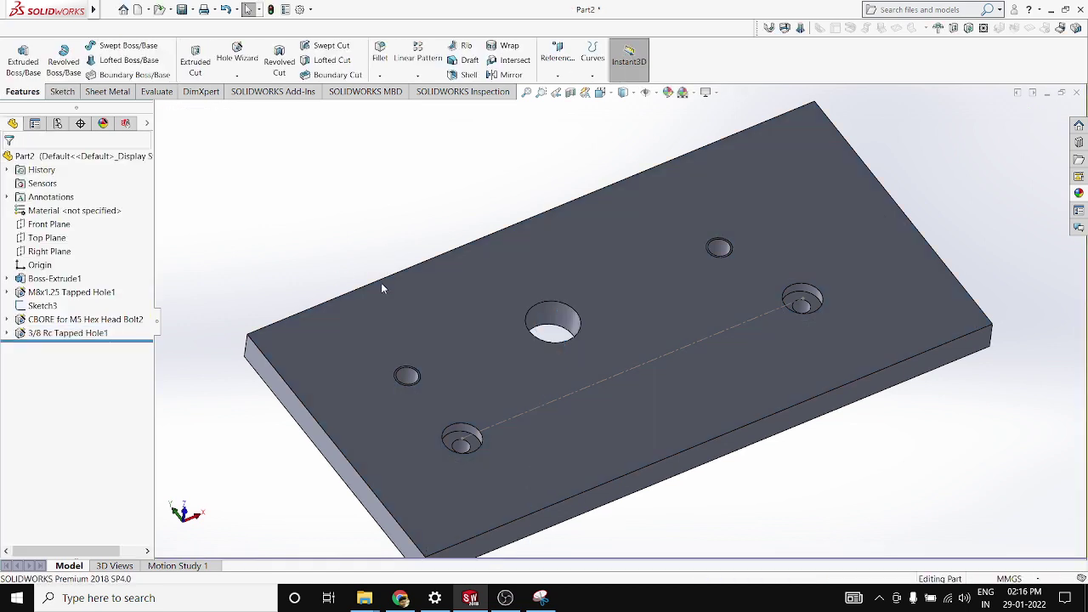
Step: Edit the 3/8 tapped hole feature and change its size to 1/8
scroll(624, 322, "down", 3)
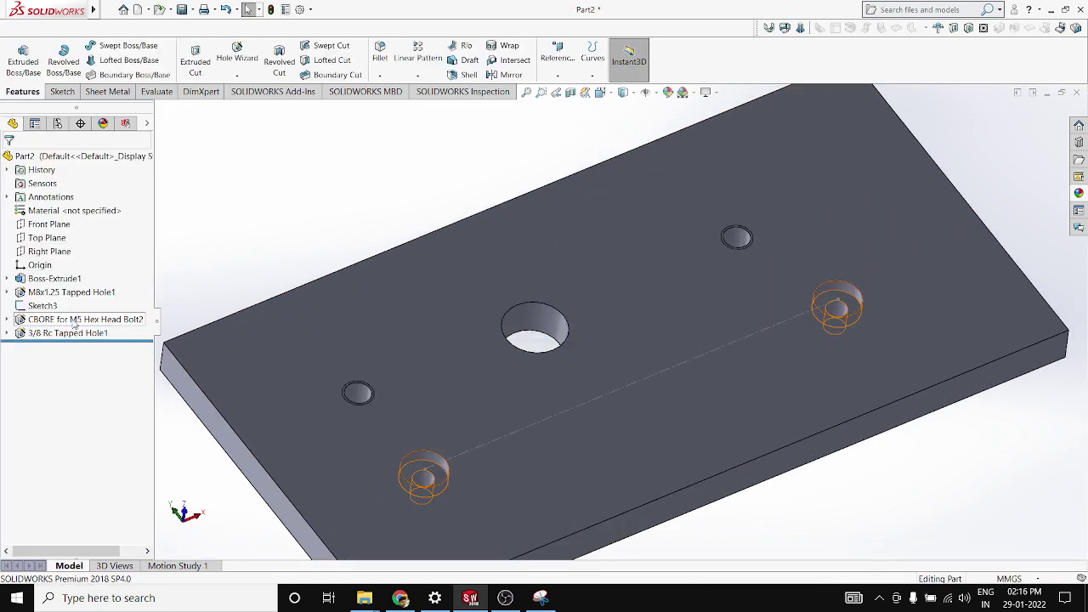
right_click(72, 340)
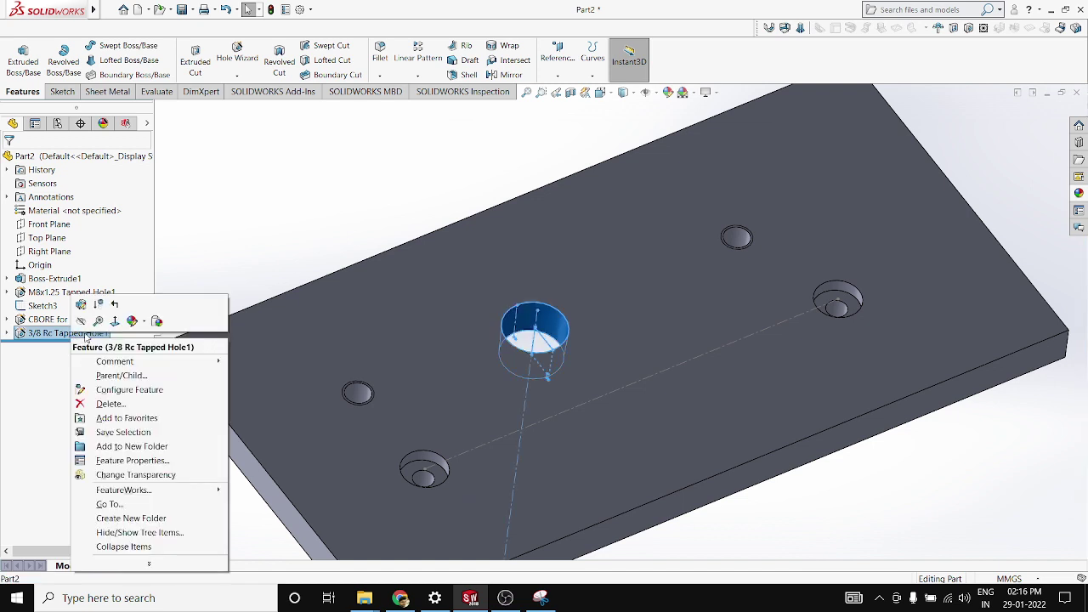
left_click(109, 346)
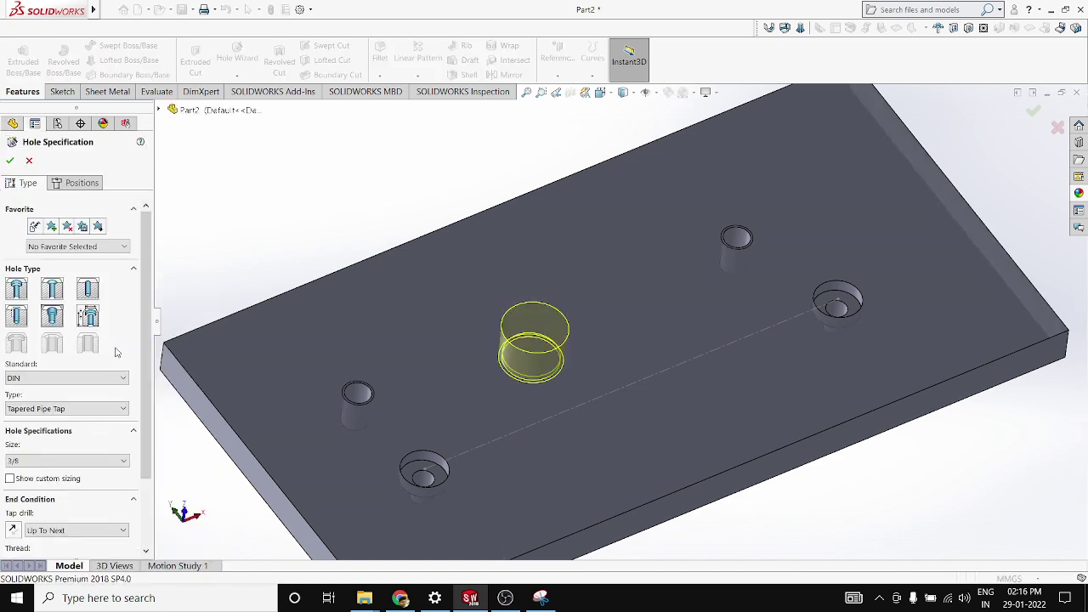
scroll(94, 400, "down", 3)
left_click(101, 412)
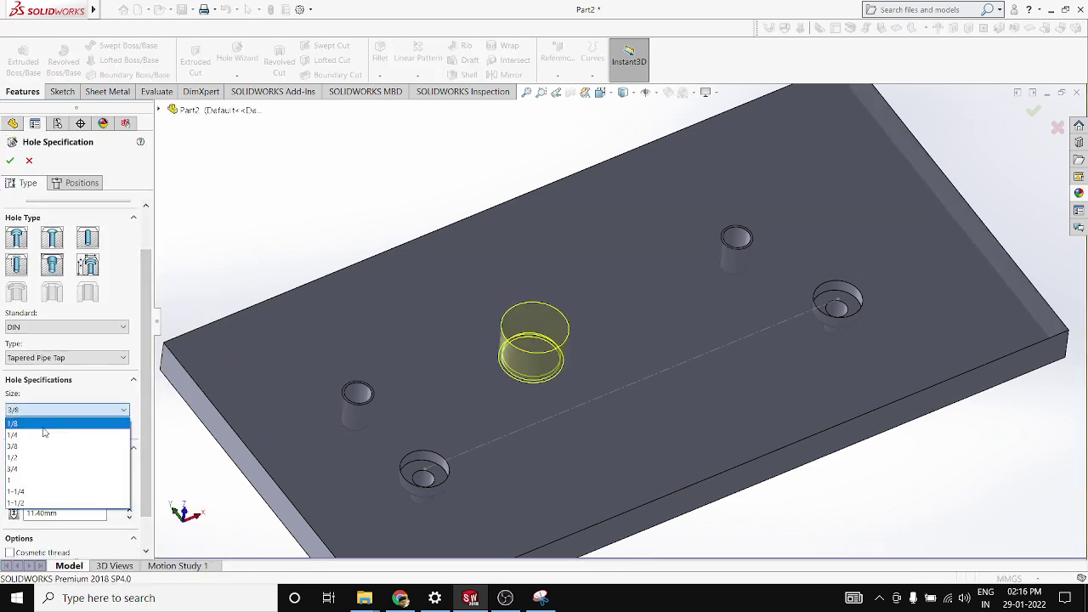
left_click(34, 431)
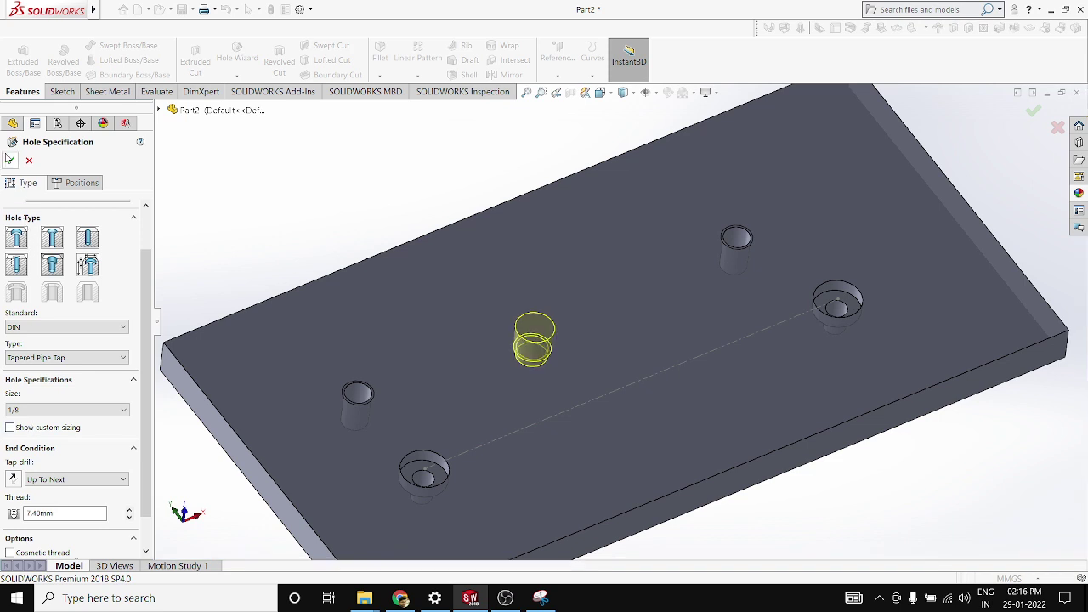
left_click(10, 160)
Step: Create a section view parallel to the Right Plane, offset so that it cuts through the 1/8 tapped hole
scroll(483, 323, "down", 3)
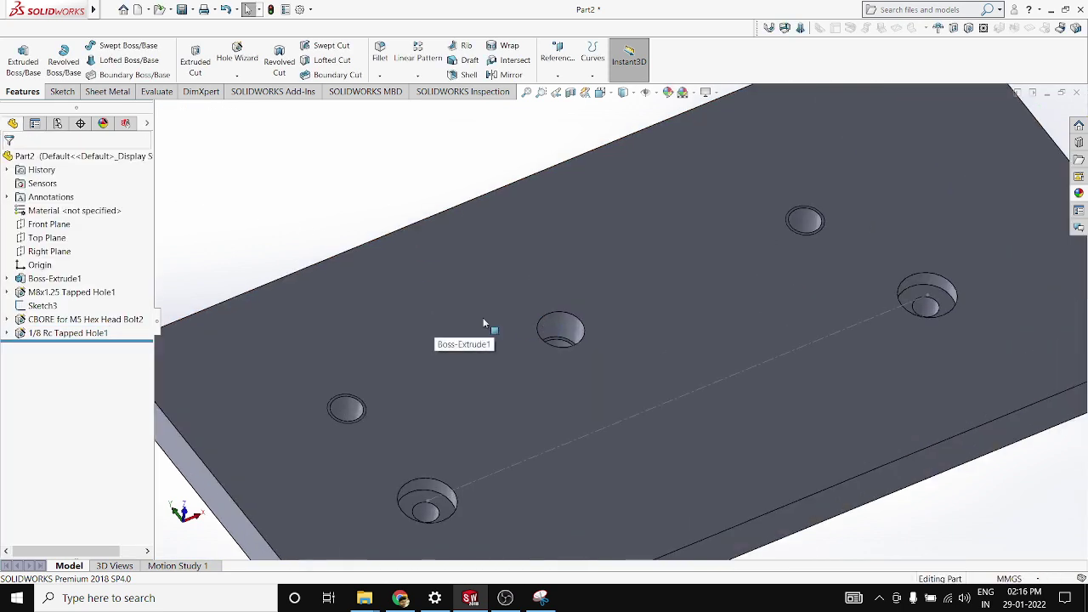
scroll(485, 321, "up", 3)
middle_click_drag(485, 321, 417, 372)
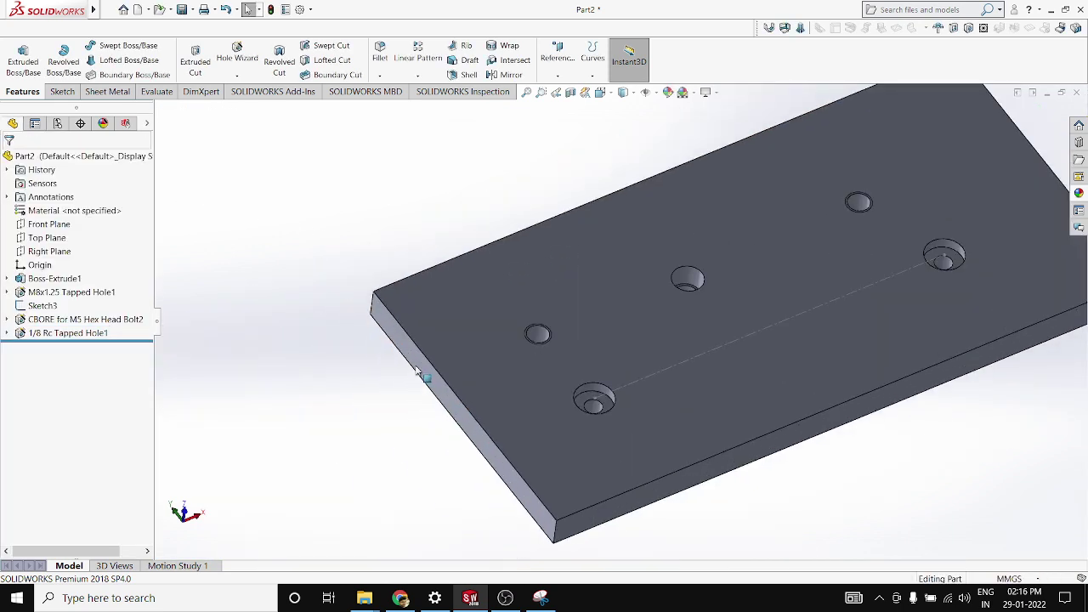
left_click(417, 372)
left_click(571, 91)
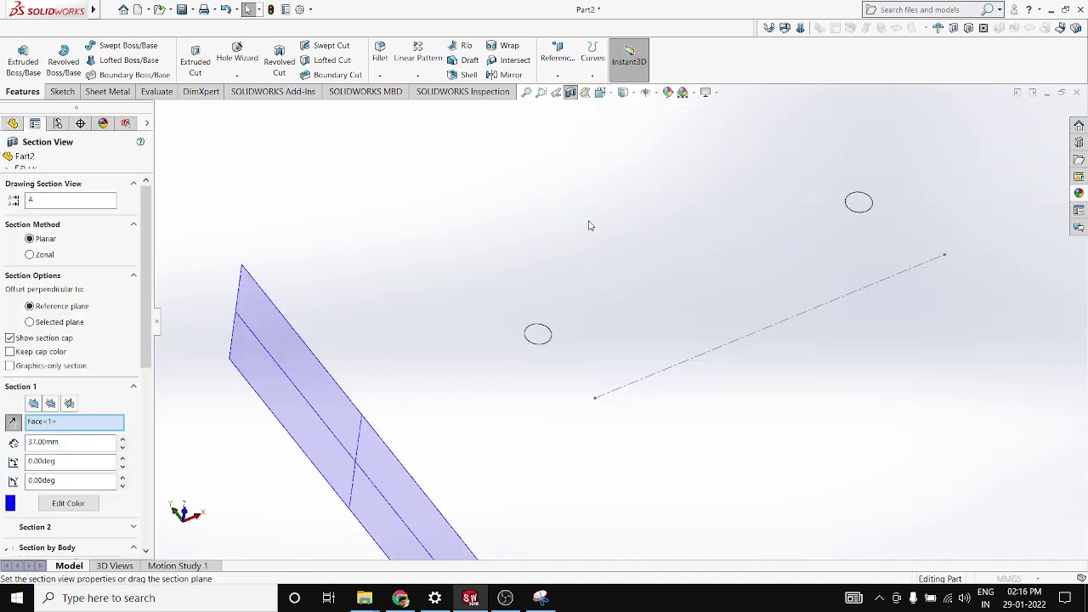
left_click_drag(474, 437, 774, 295)
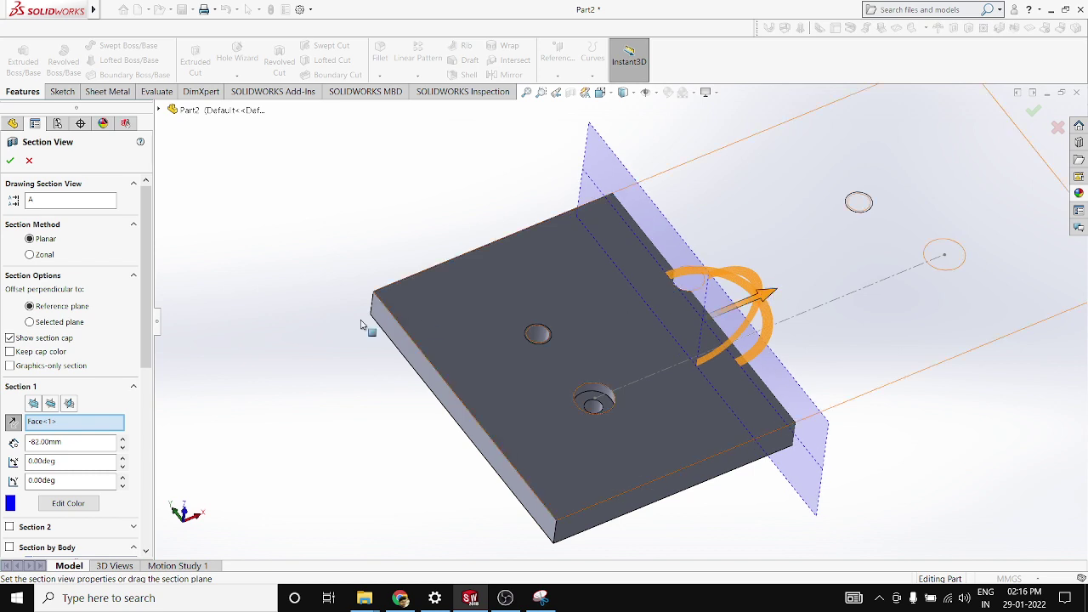
left_click(50, 404)
left_click(34, 405)
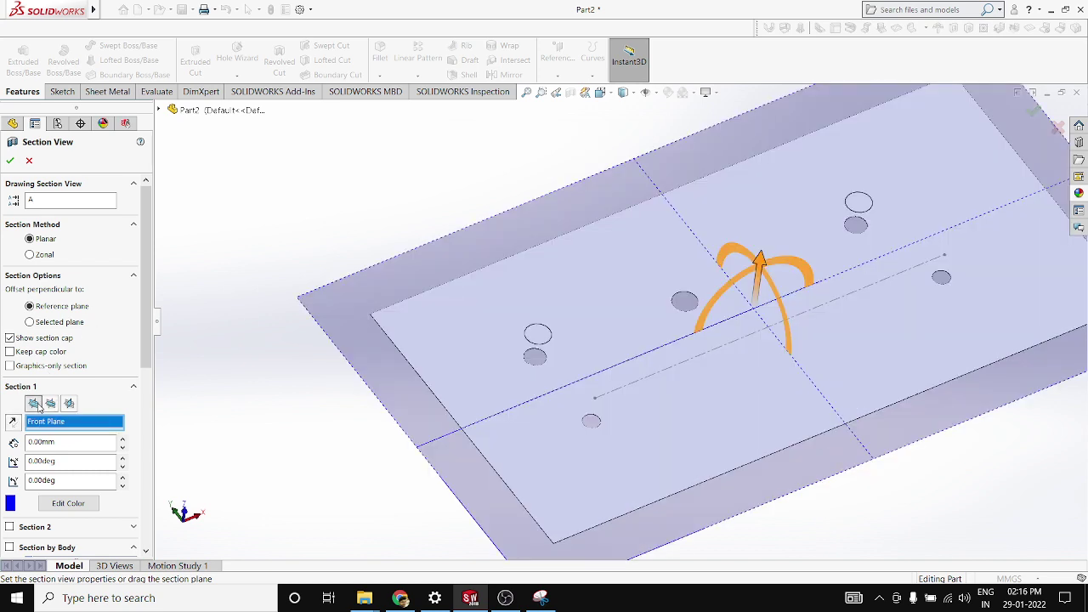
left_click(68, 404)
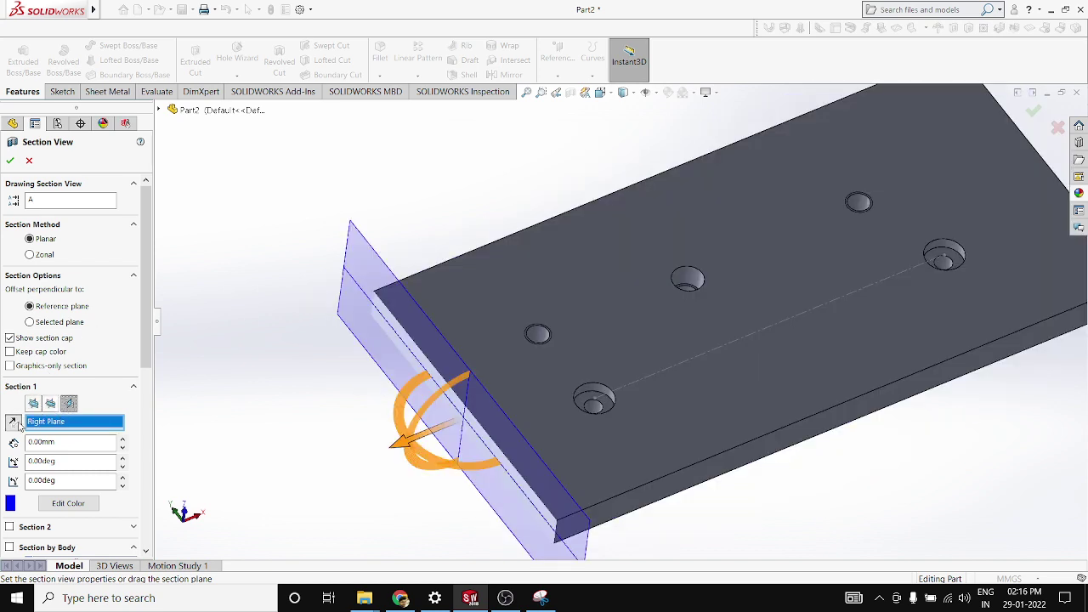
left_click_drag(372, 428, 691, 385)
left_click(1033, 111)
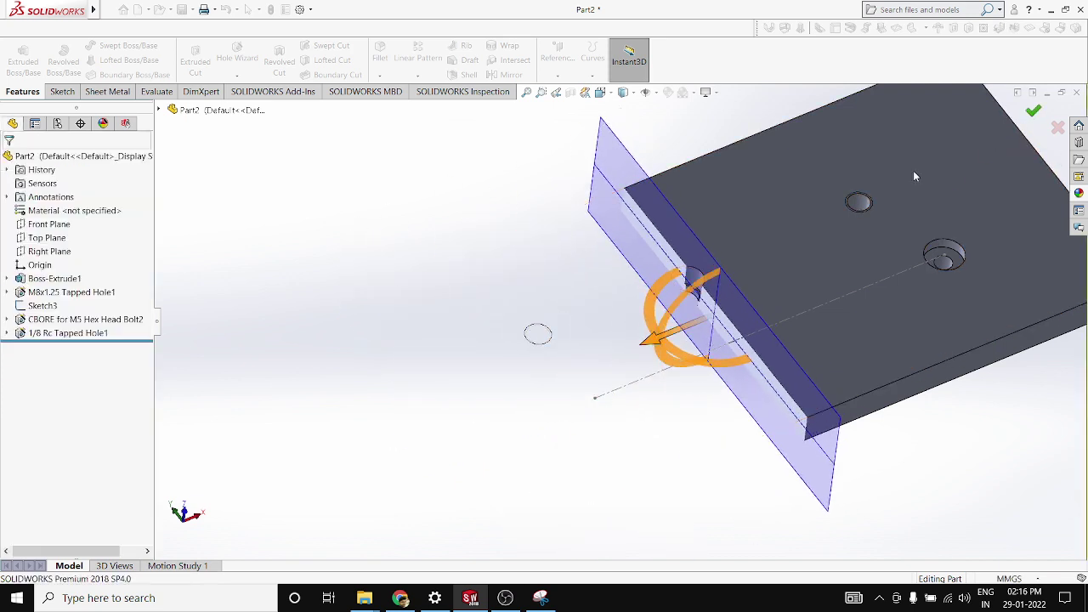
Step: Examine the sectioned 1/8 tapped hole's profile through the plate's thickness
middle_click_drag(713, 300, 768, 348)
scroll(672, 283, "down", 4)
middle_click_drag(653, 302, 540, 234)
scroll(678, 282, "down", 2)
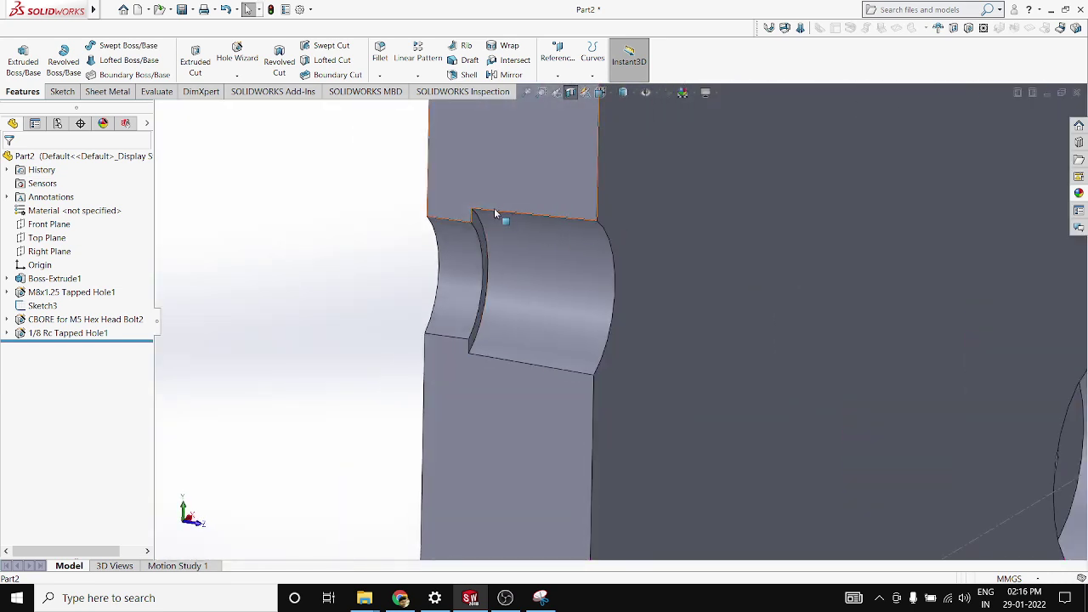
scroll(535, 278, "up", 3)
middle_click_drag(582, 283, 578, 338)
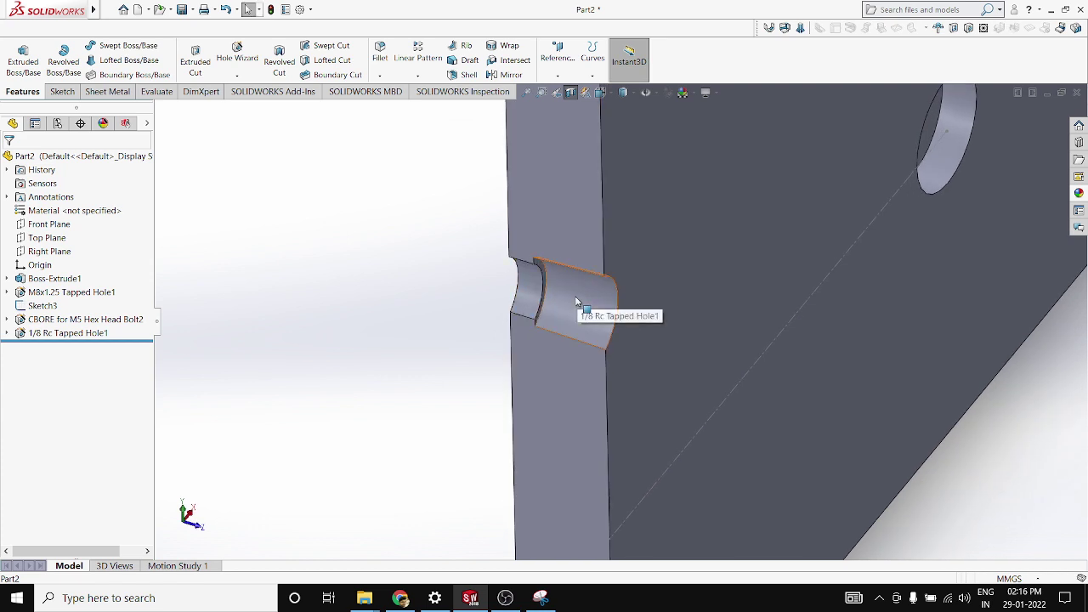
scroll(578, 301, "up", 3)
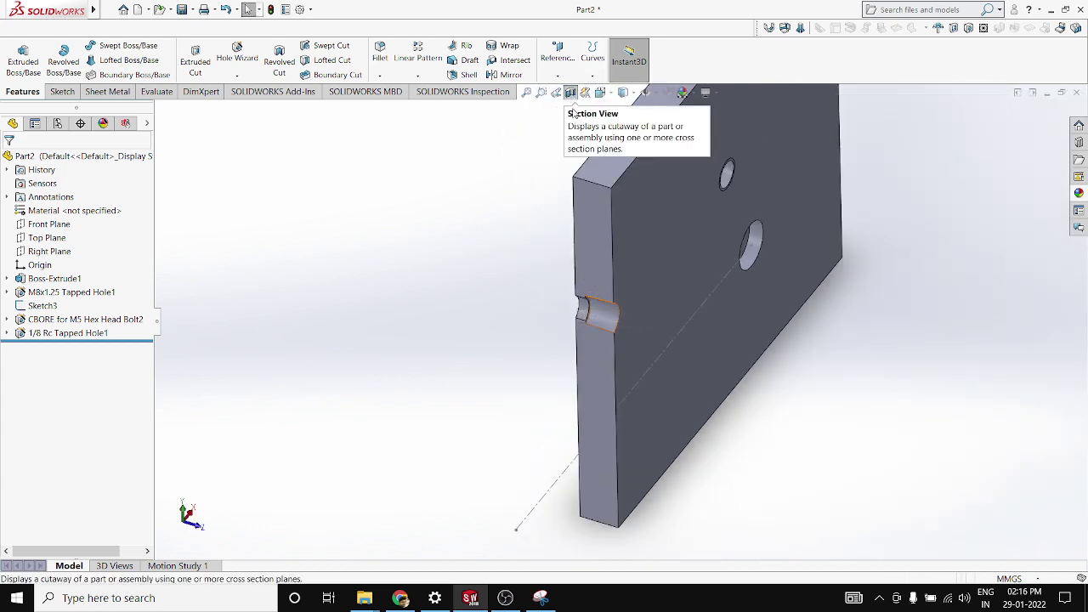
scroll(587, 303, "down", 2)
left_click(614, 321)
left_click(551, 194)
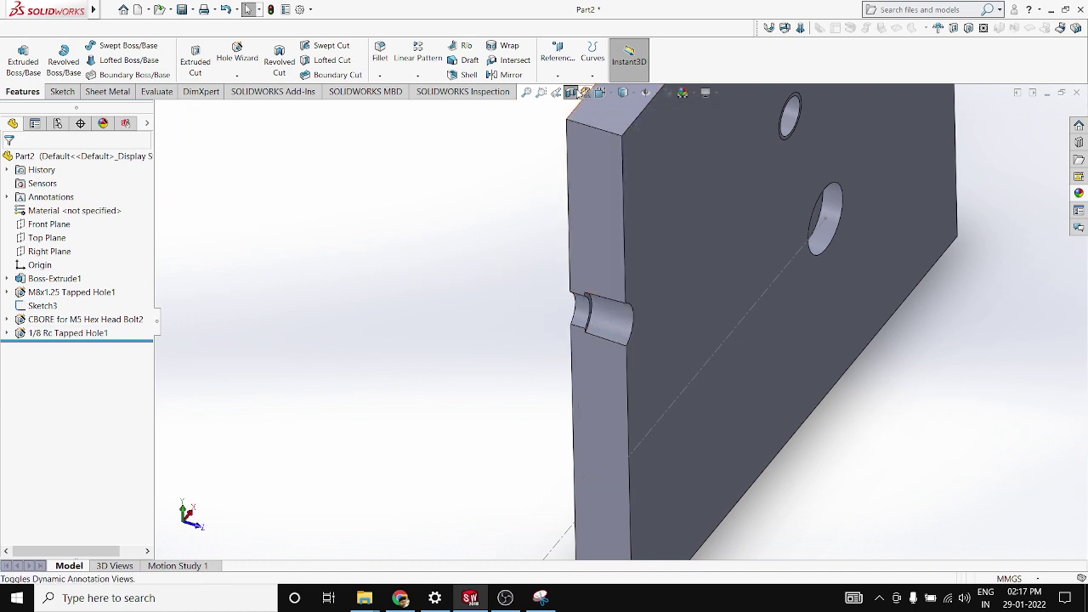
Step: Turn off the section view and show the whole plate from above
left_click(576, 94)
scroll(600, 332, "up", 2)
middle_click_drag(586, 410, 515, 242)
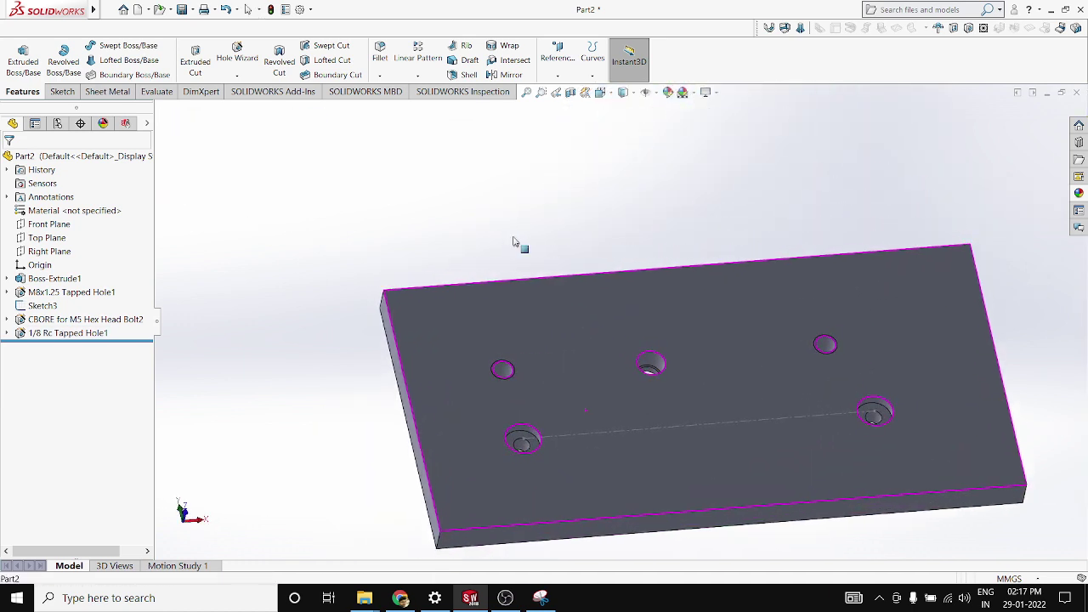
Step: Start a new Hole Wizard feature for the plate as a Legacy Hole of type Simple
left_click(237, 55)
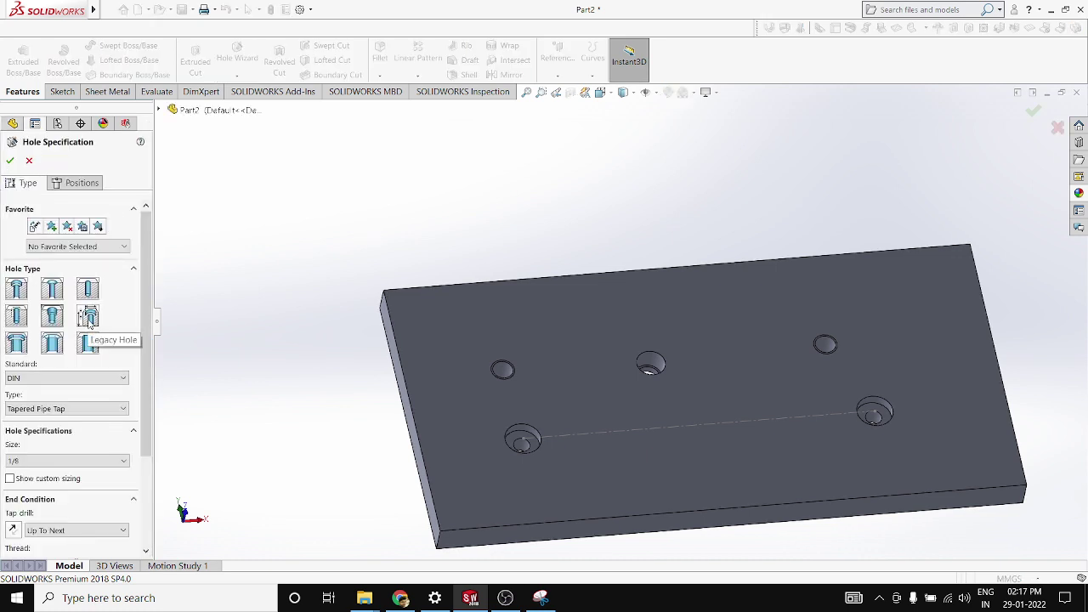
left_click(89, 316)
scroll(423, 367, "up", 4)
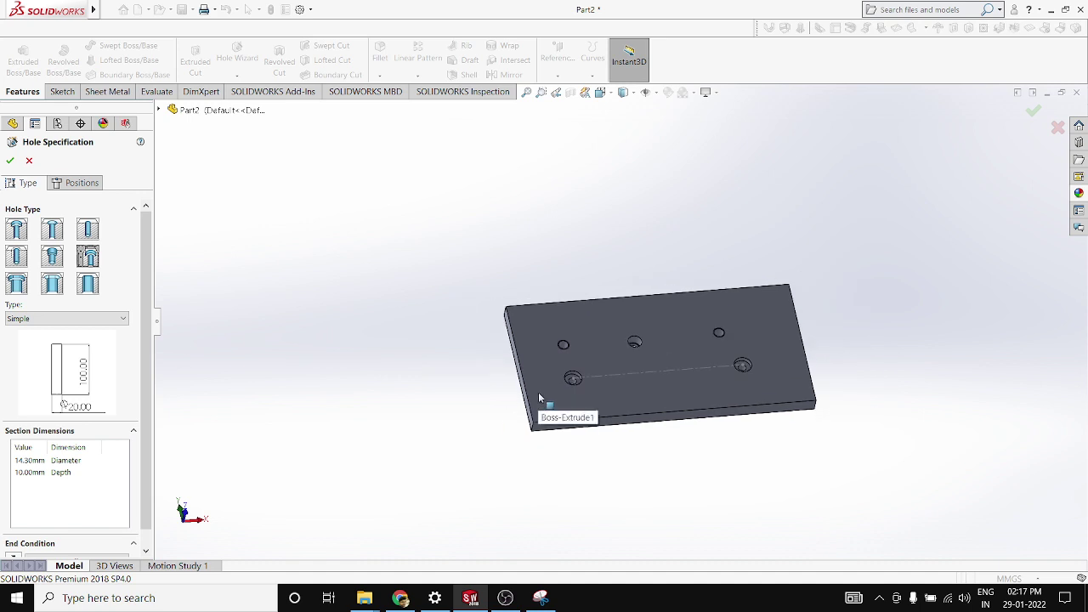
middle_click_drag(539, 393, 616, 379)
scroll(623, 382, "down", 5)
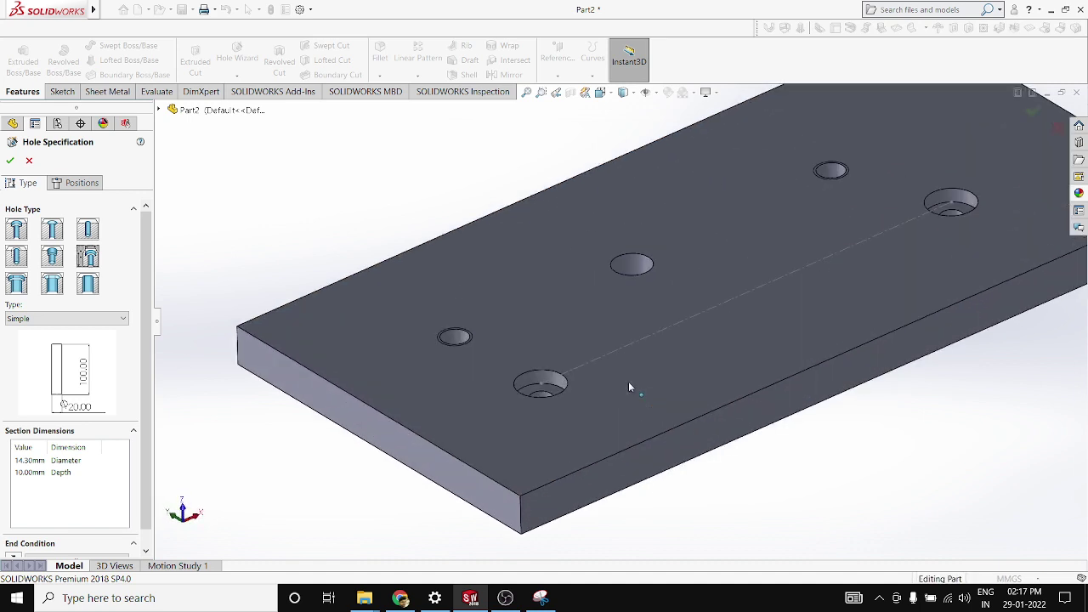
left_click(38, 318)
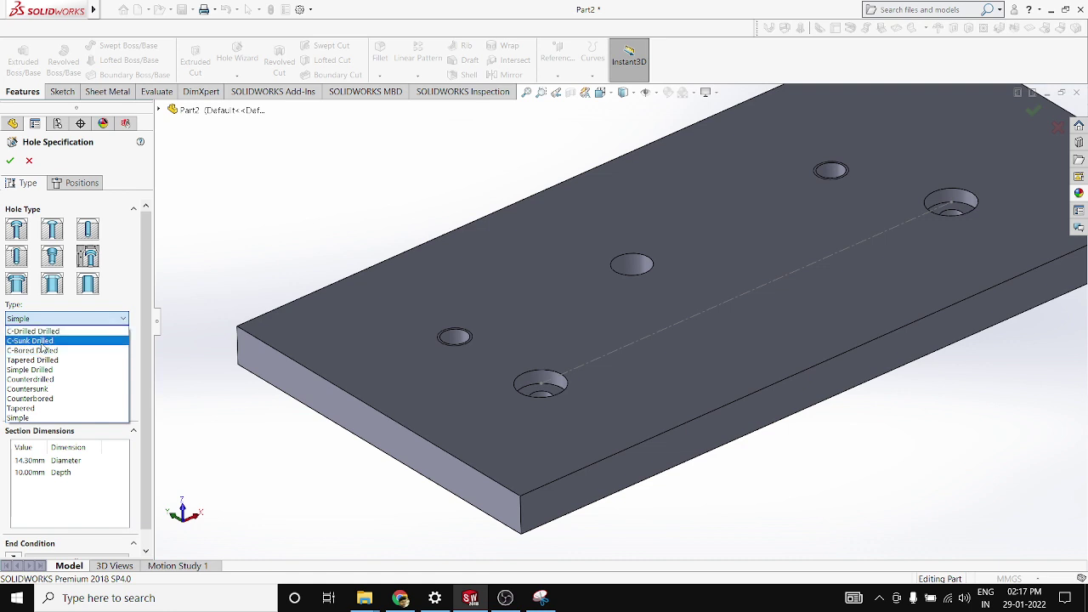
left_click(25, 419)
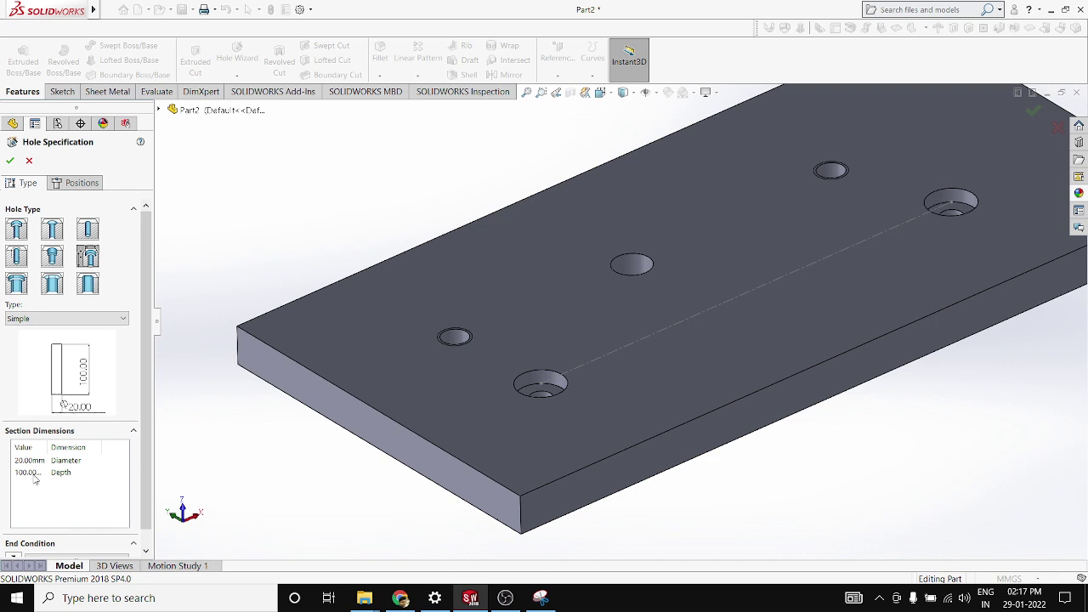
scroll(500, 364, "up", 2)
scroll(544, 357, "down", 5)
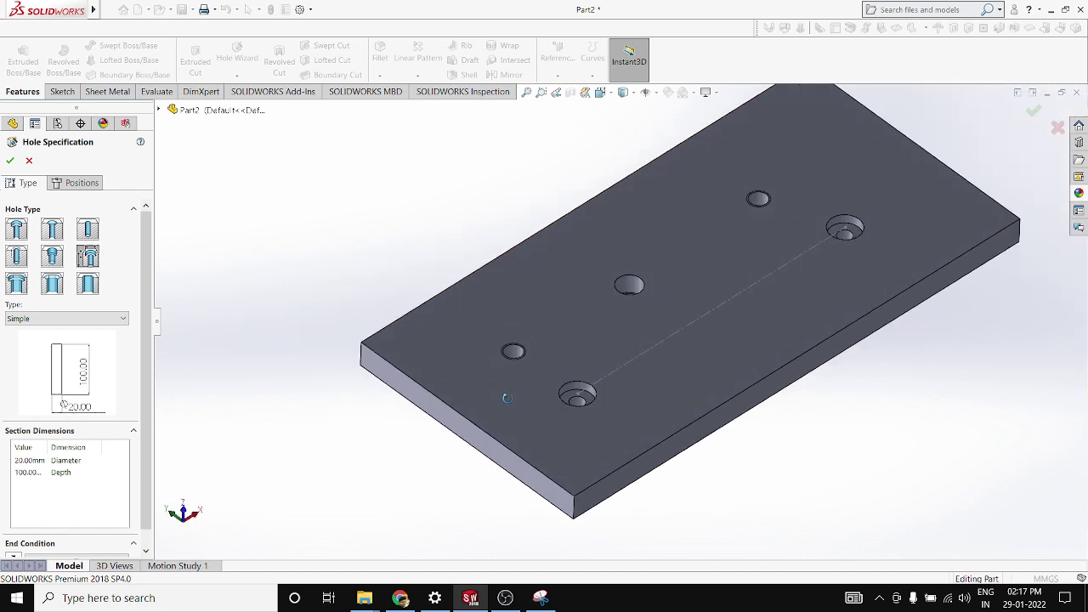
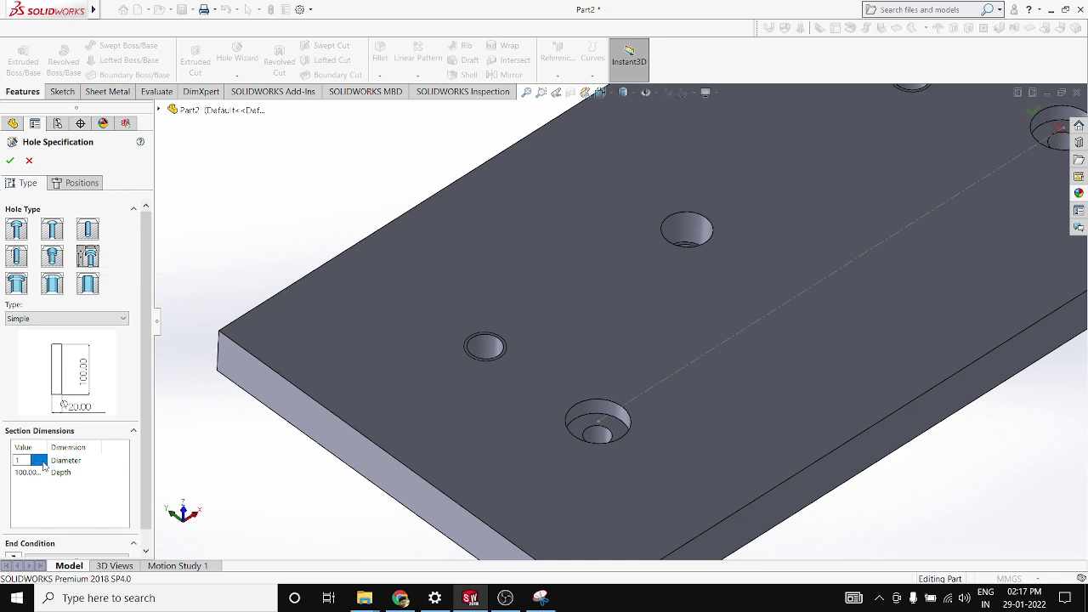
Step: Try to set the simple hole's diameter to 100 mm and edit its depth
left_click(39, 473)
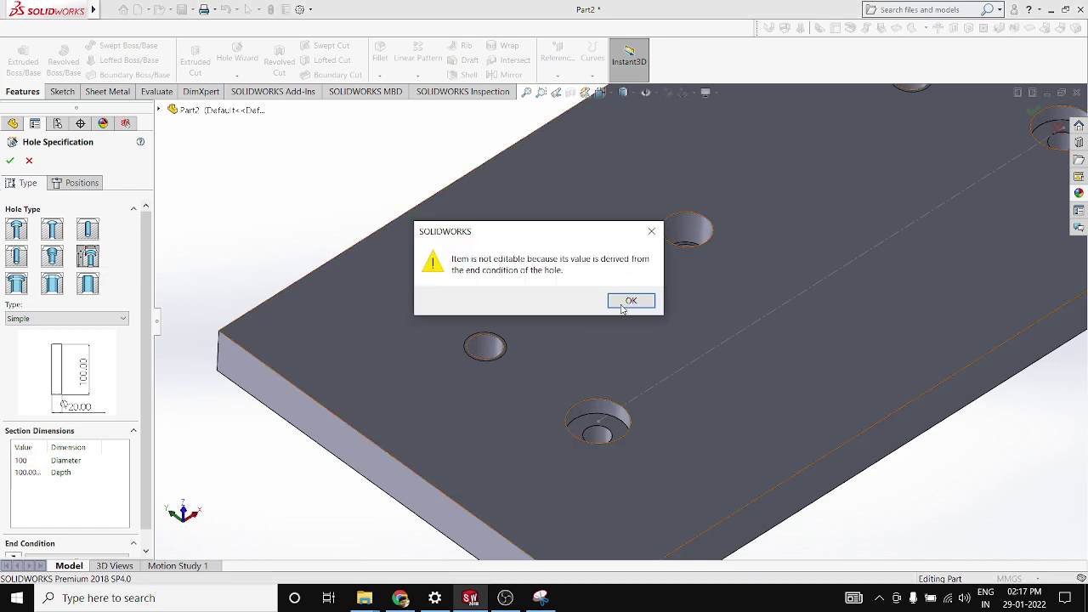
left_click(629, 301)
left_click(34, 473)
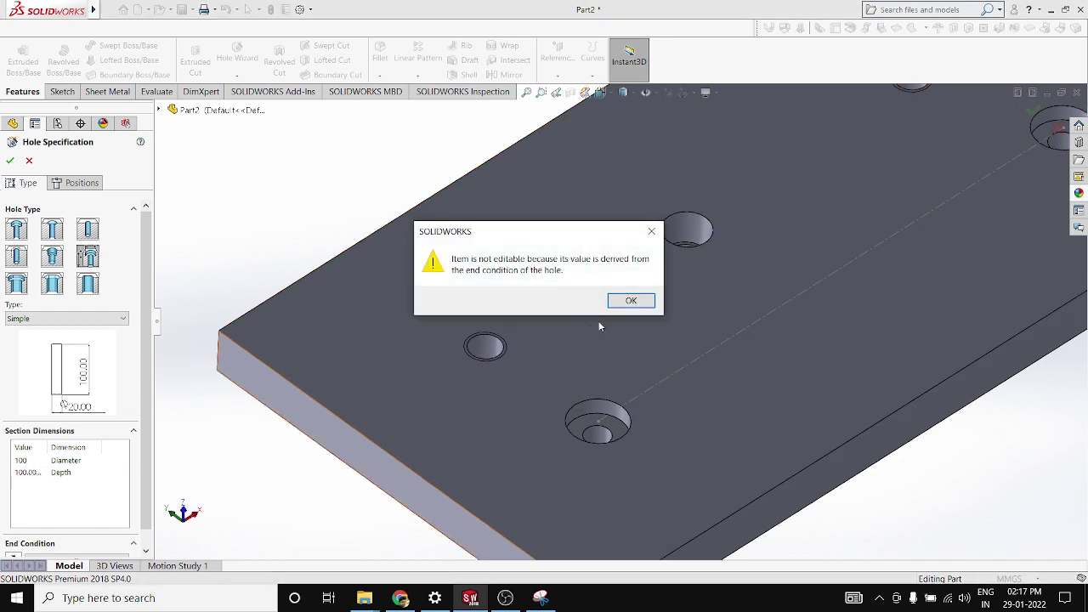
left_click(629, 301)
left_click(77, 320)
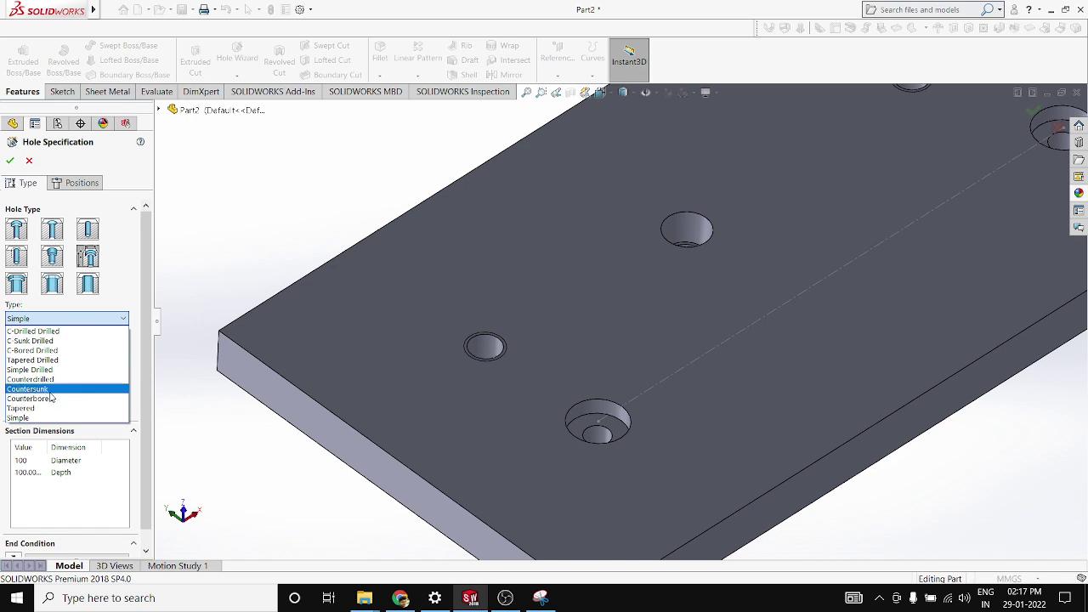
left_click(32, 418)
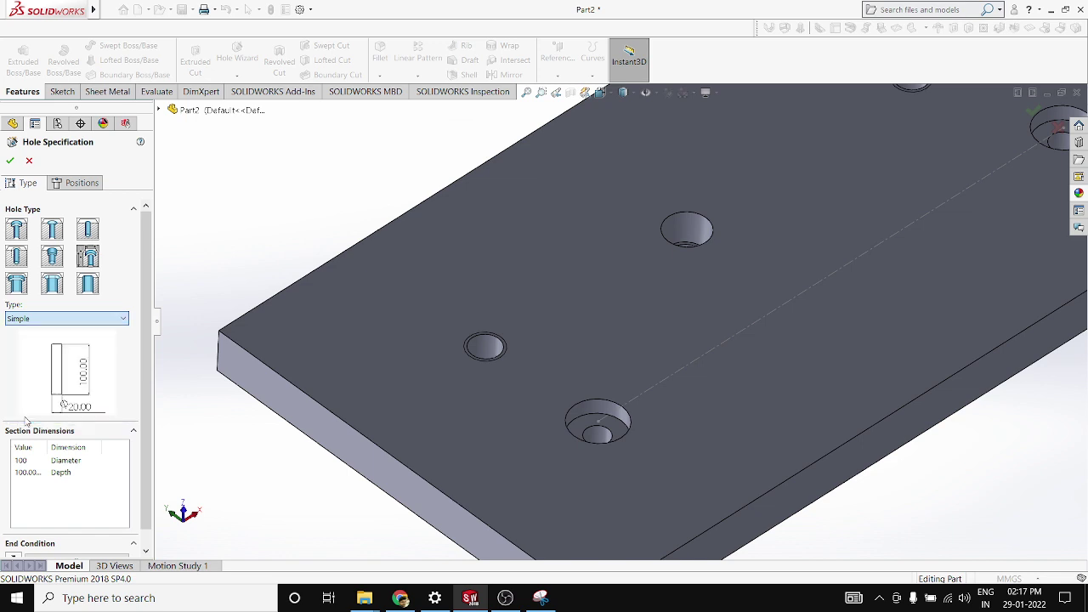
left_click(27, 472)
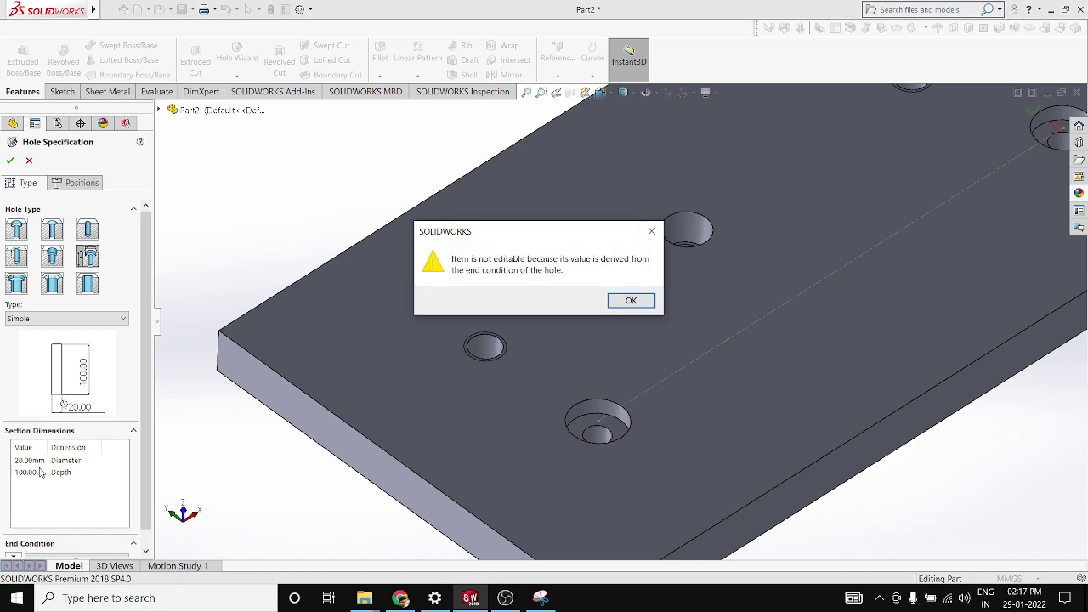
left_click(612, 308)
Step: Set the simple hole's end condition to Blind, with a depth of 10 mm and a diameter of 100 mm
scroll(68, 510, "down", 1)
left_click(68, 545)
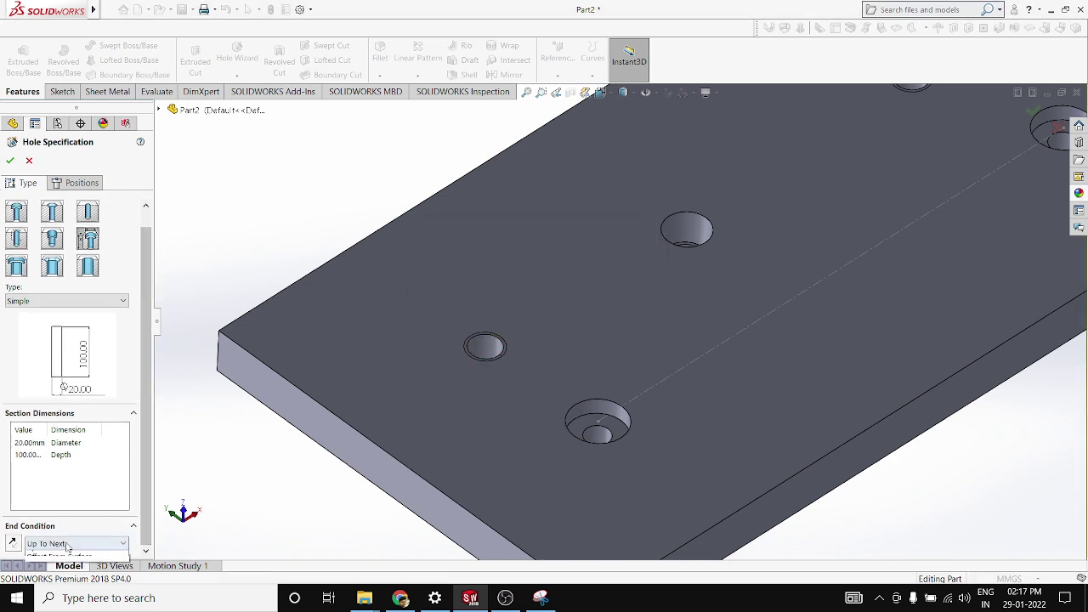
left_click(38, 554)
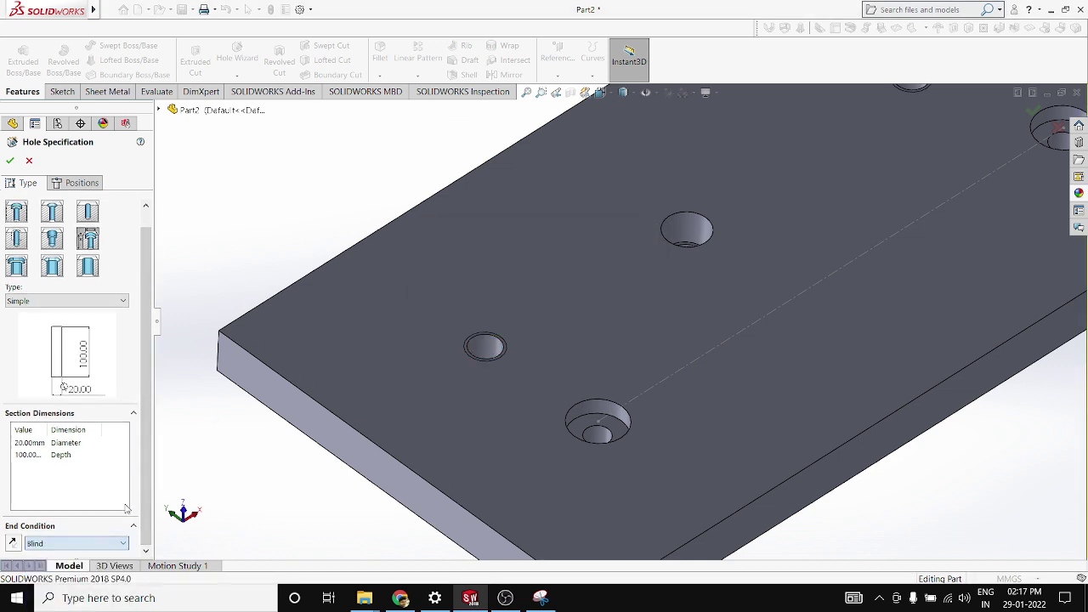
left_click(28, 455)
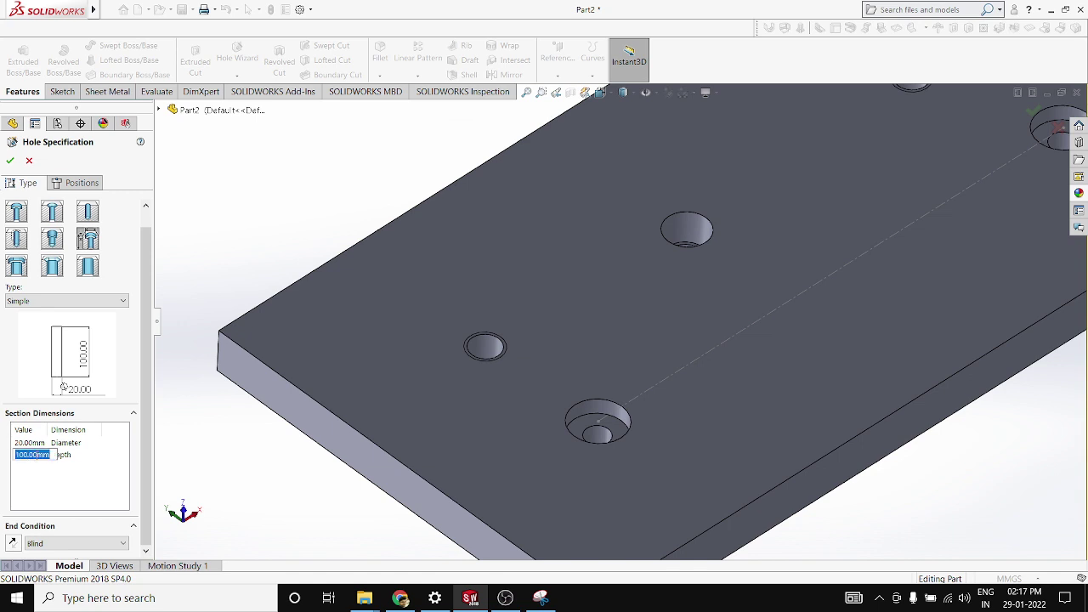
left_click(46, 443)
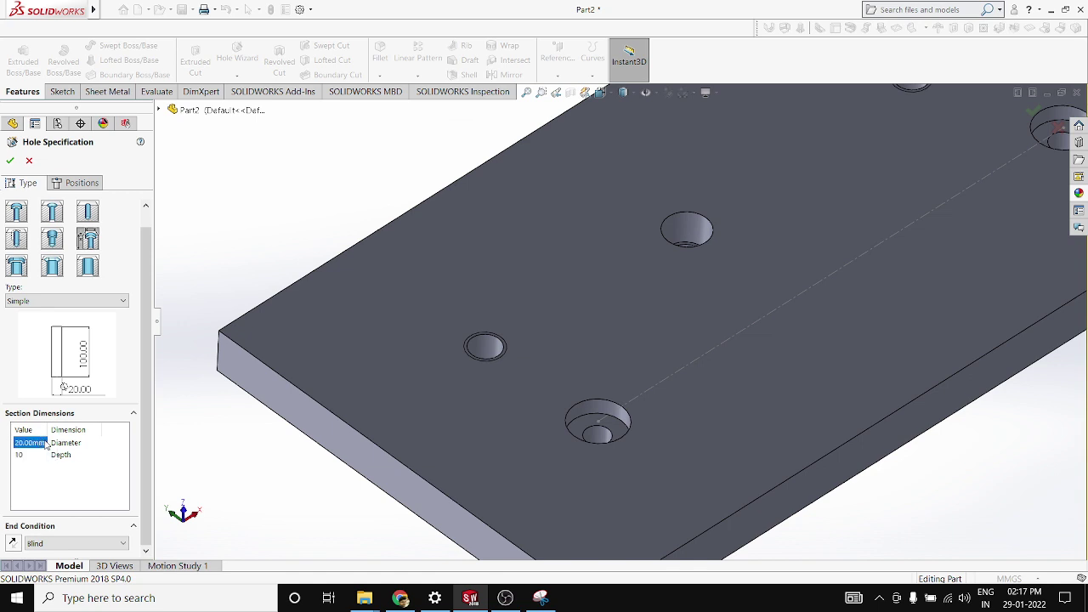
type("100")
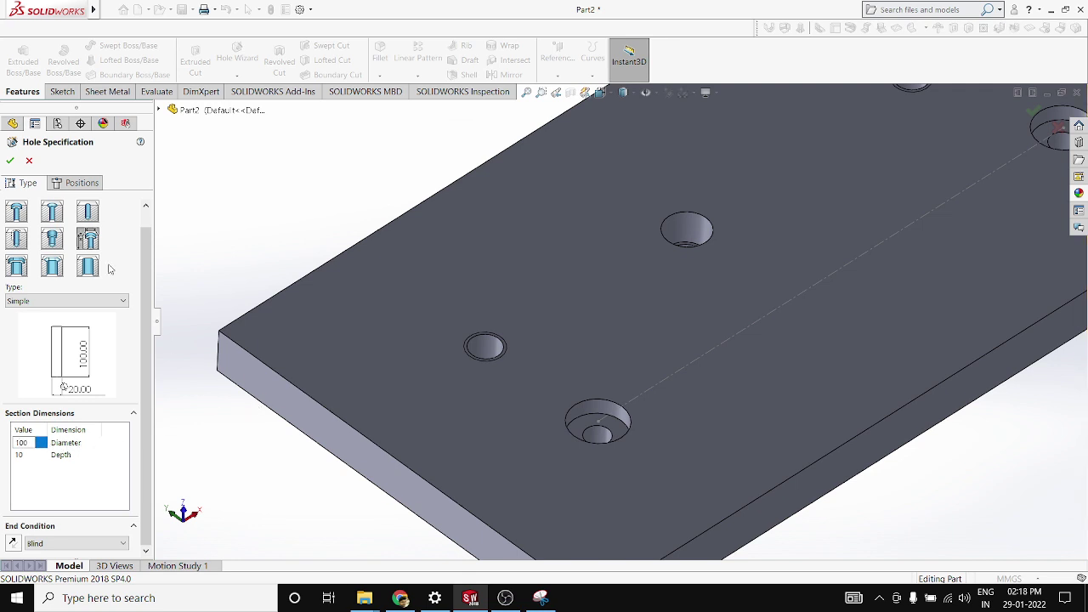
Step: Reduce the diameter to 30 mm and place the hole by 3D sketch, about 116 mm from the short edge and 29 mm from the long edge
left_click(78, 183)
left_click(307, 316)
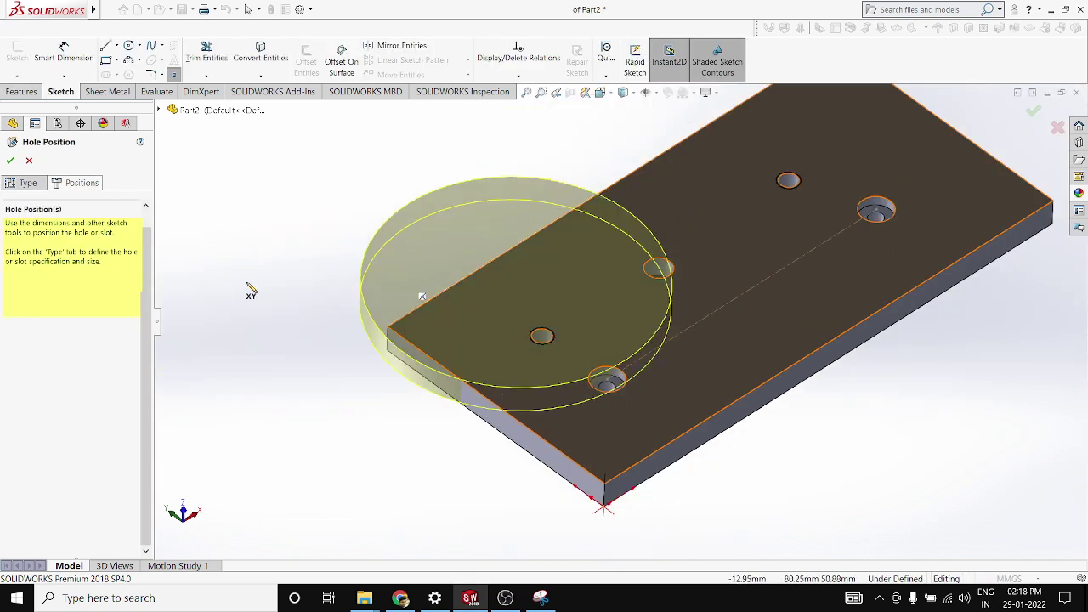
left_click(28, 183)
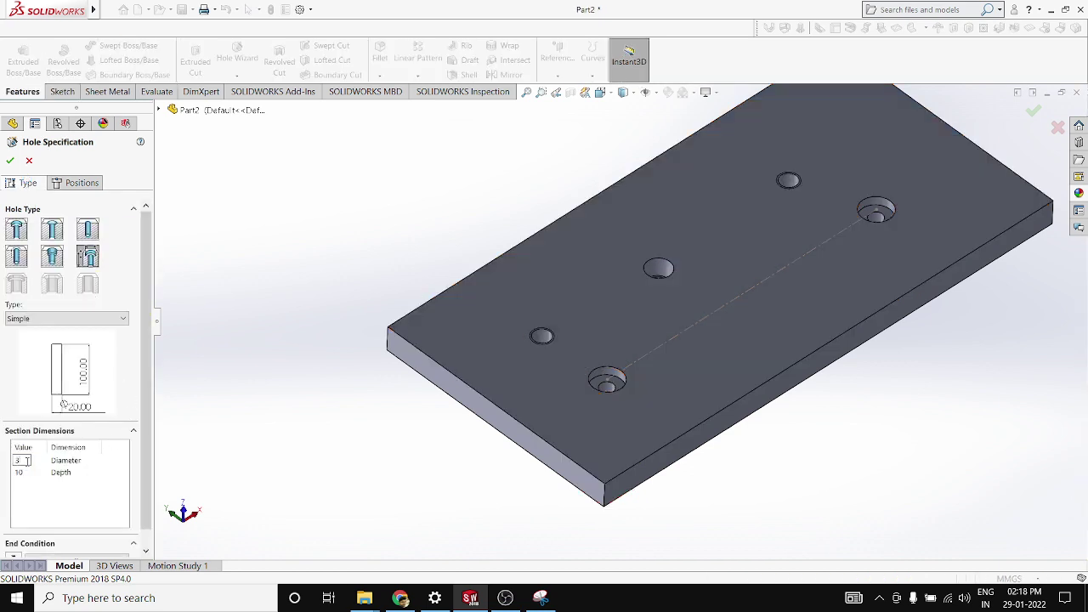
left_click(78, 183)
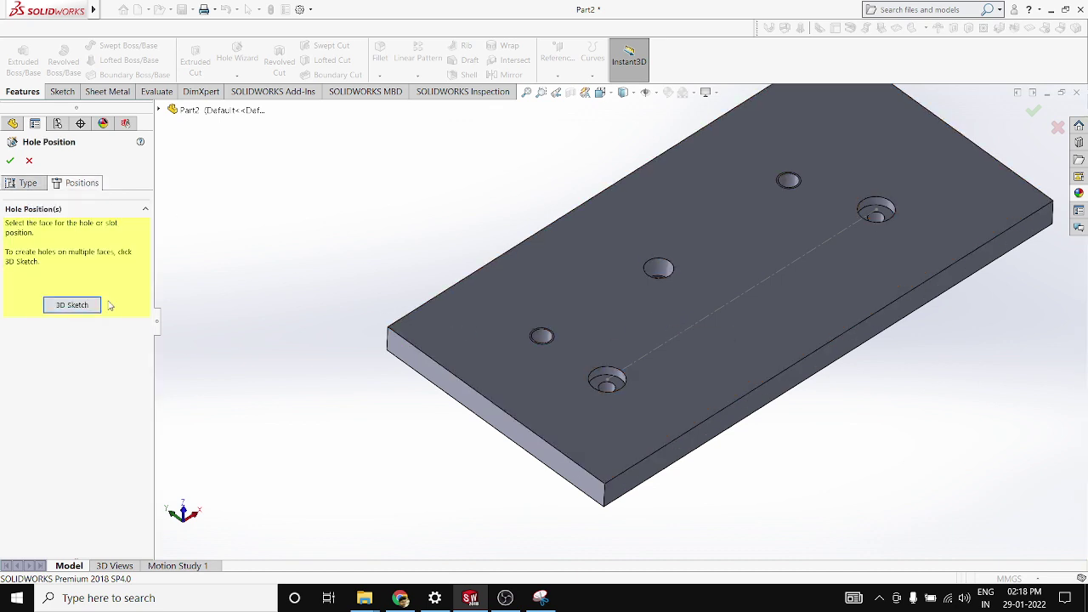
left_click(72, 305)
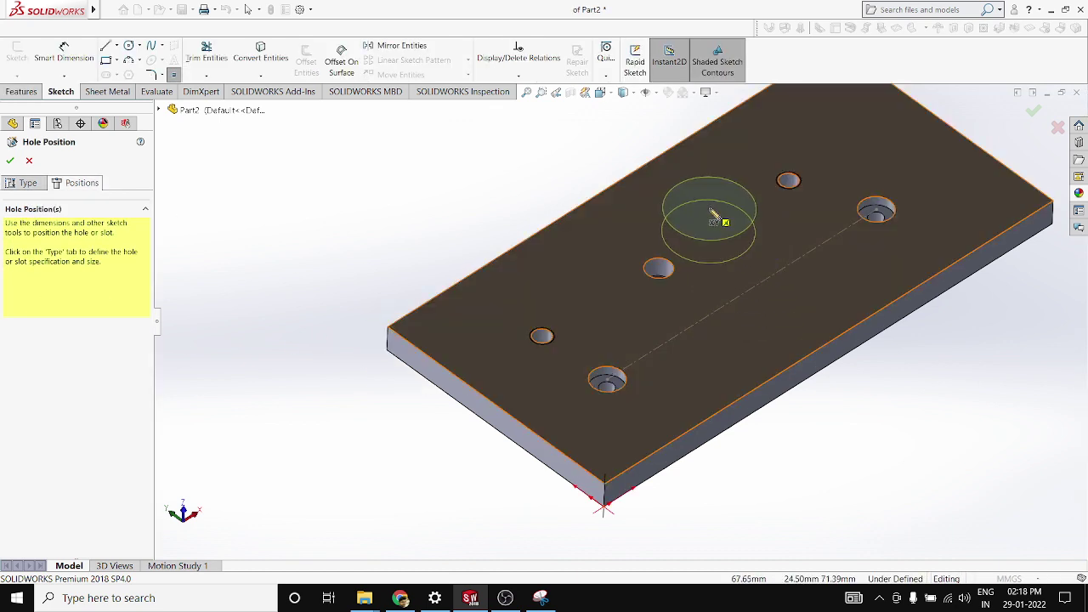
left_click(710, 209)
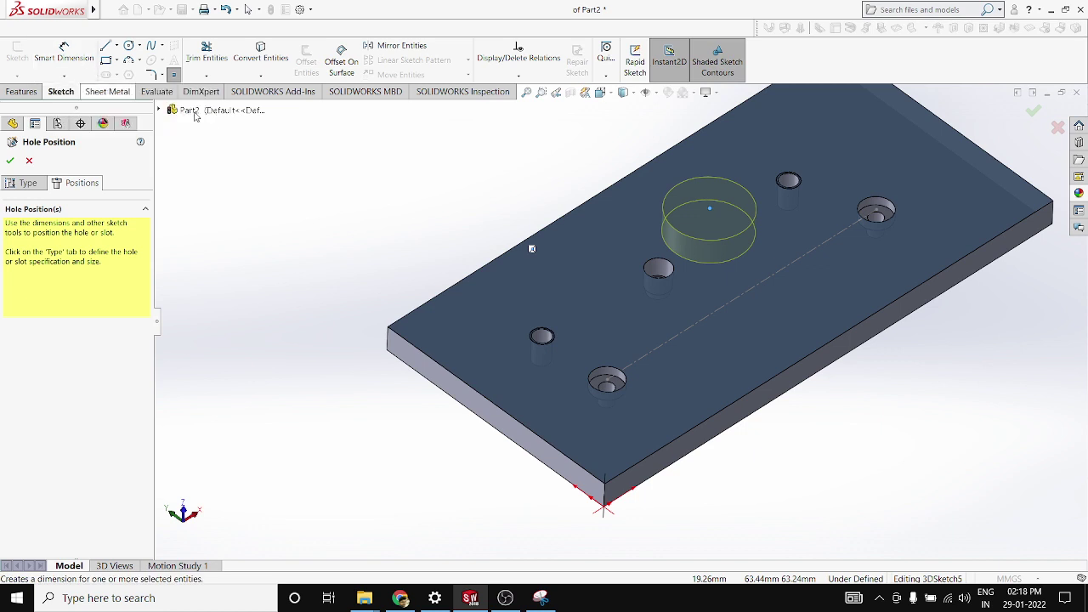
key("Escape")
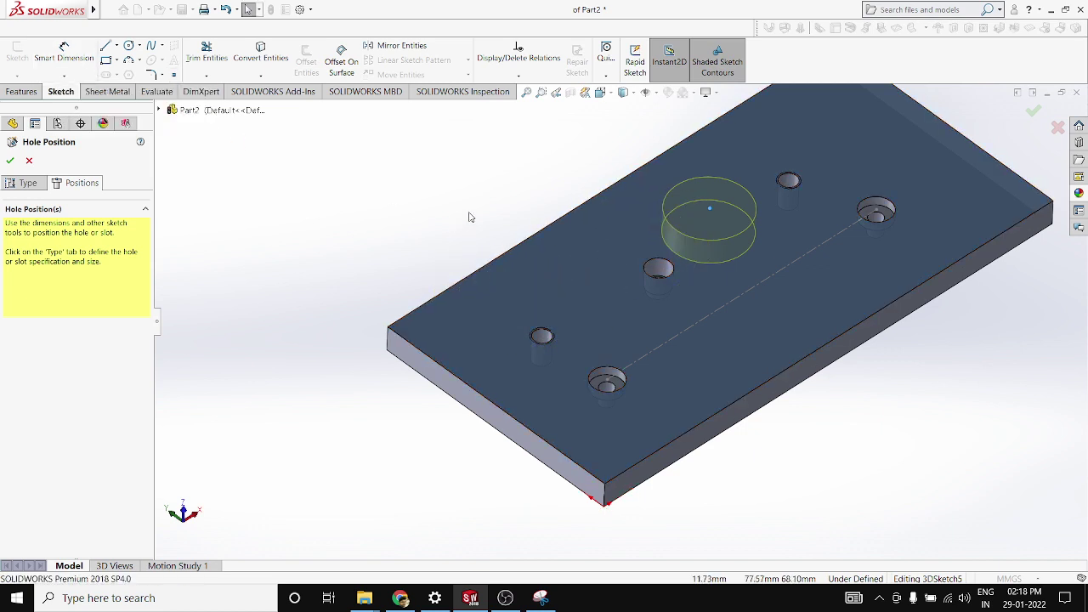
Step: Dimension the large hole's centre from the plate's near short edge
scroll(491, 290, "up", 1)
scroll(772, 274, "down", 1)
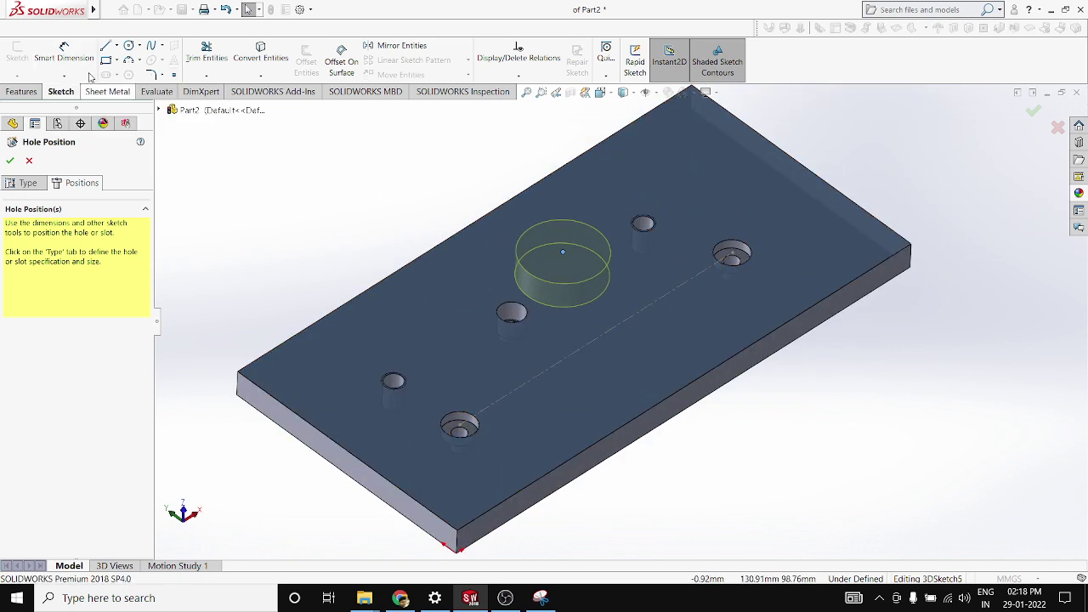
left_click(64, 51)
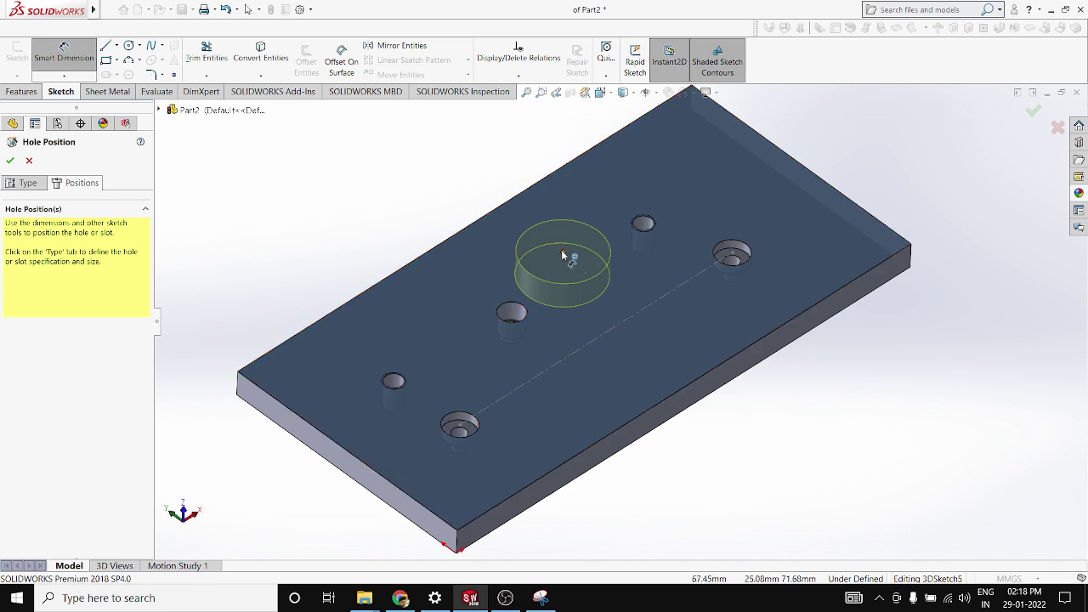
left_click(317, 429)
left_click(281, 287)
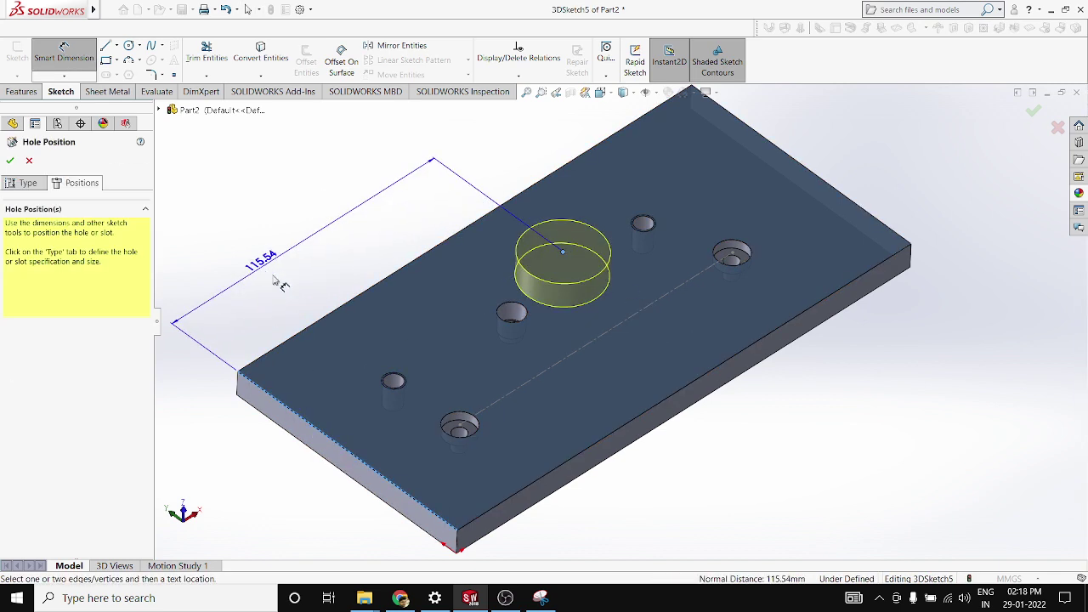
left_click(218, 247)
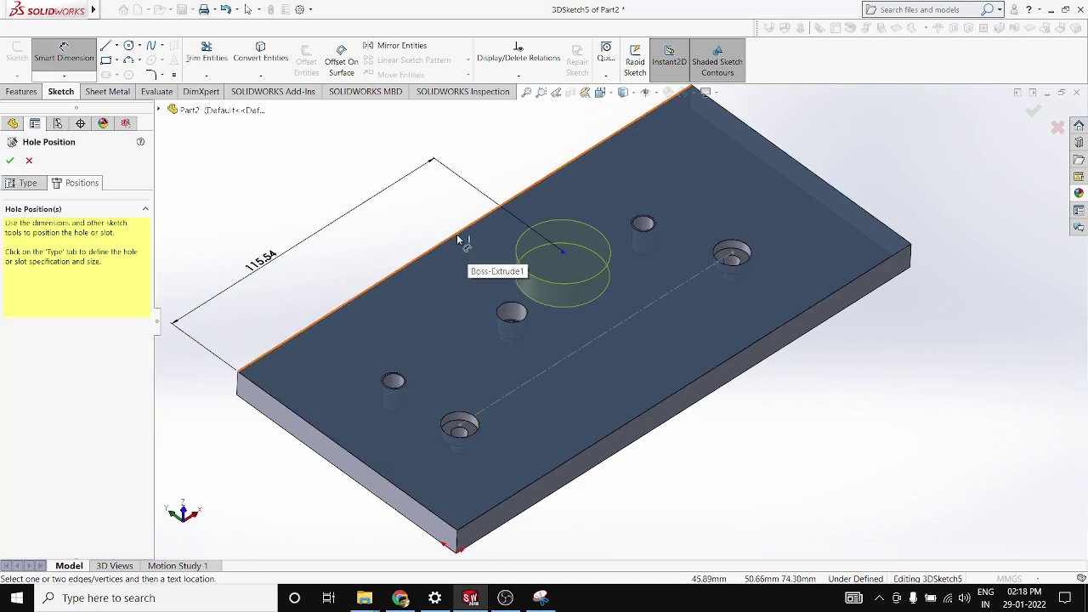
Step: Dimension the large hole's centre from the plate's far long edge and complete the hole feature
left_click(462, 239)
left_click(562, 251)
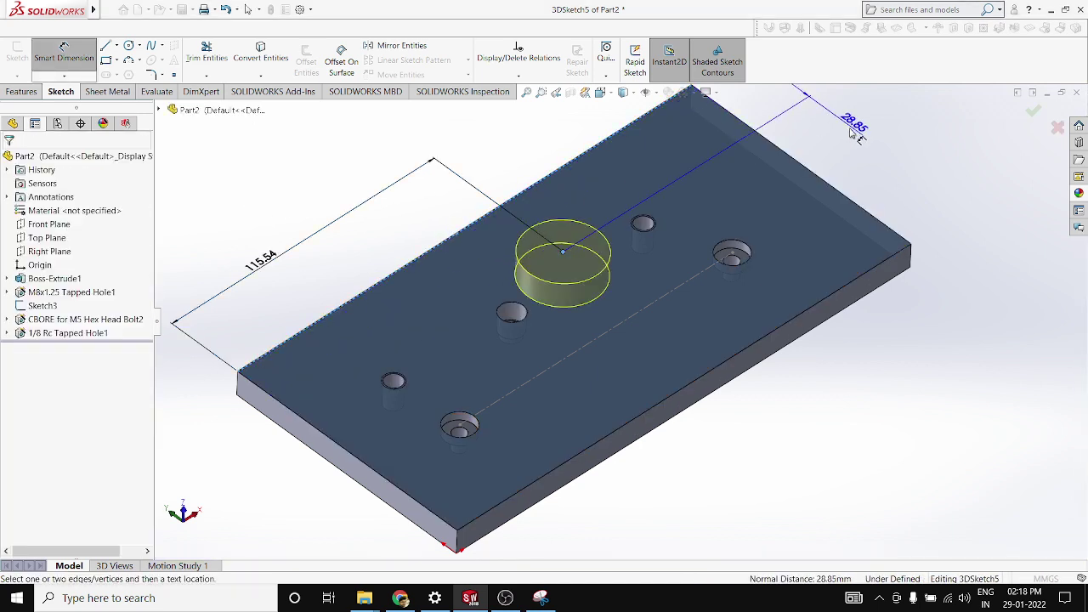
left_click(864, 167)
left_click(802, 107)
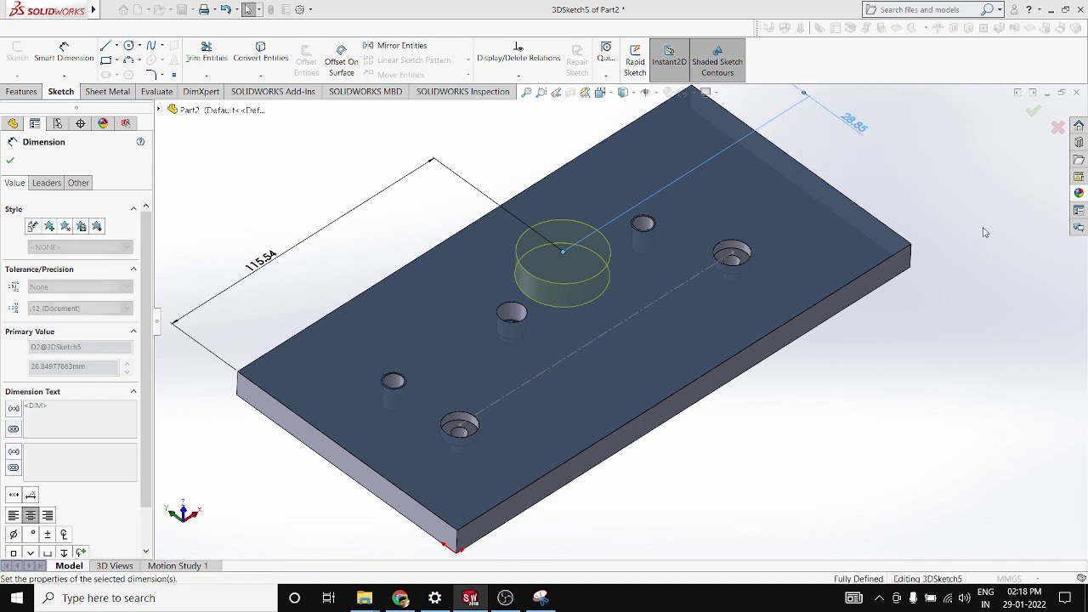
scroll(652, 263, "up", 2)
left_click(1036, 112)
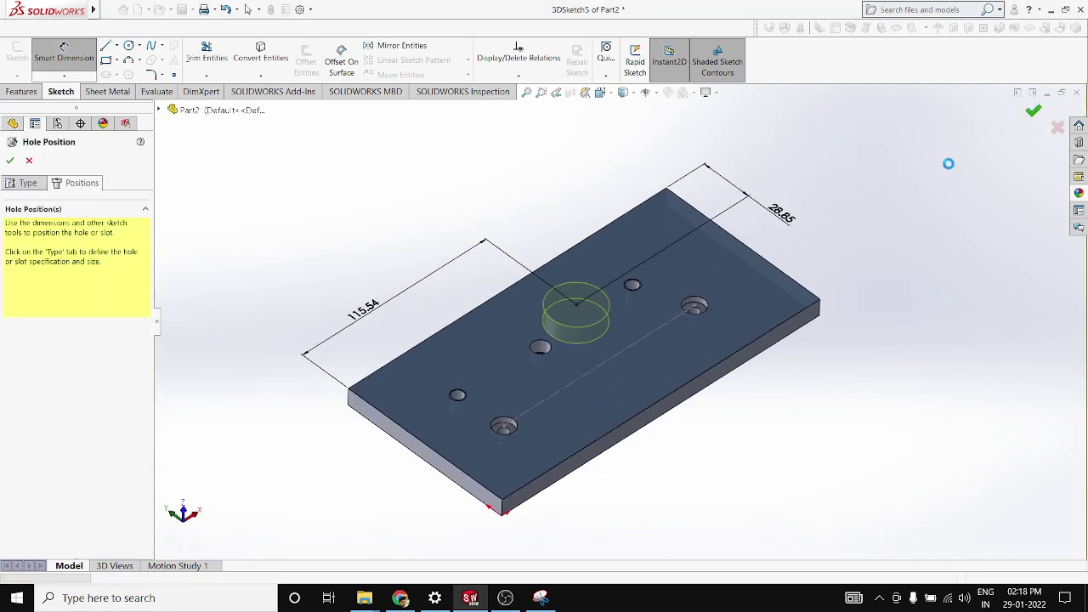
scroll(761, 292, "down", 5)
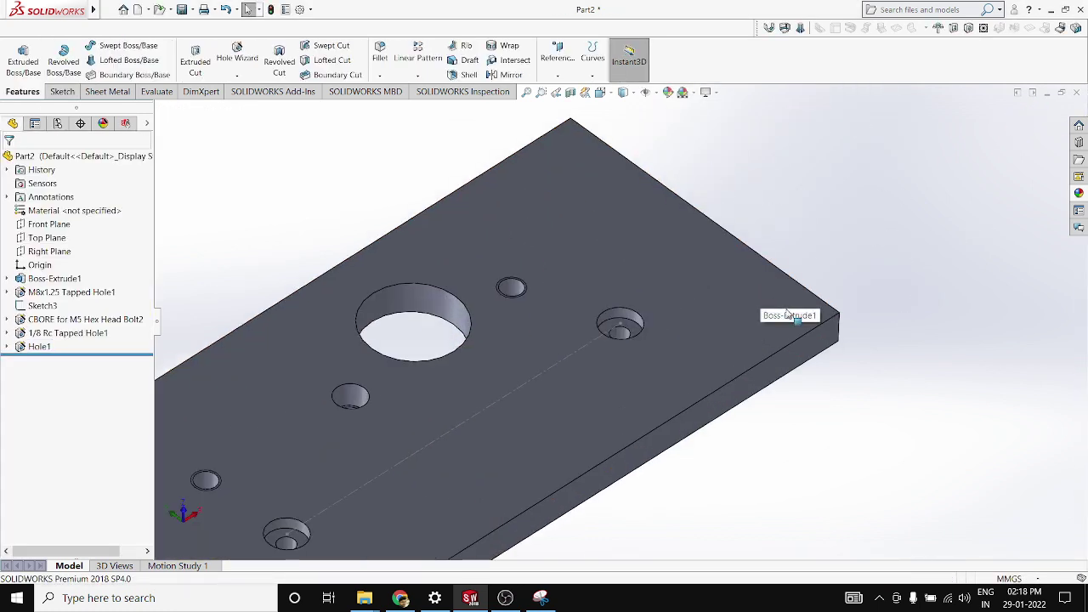
scroll(858, 368, "up", 3)
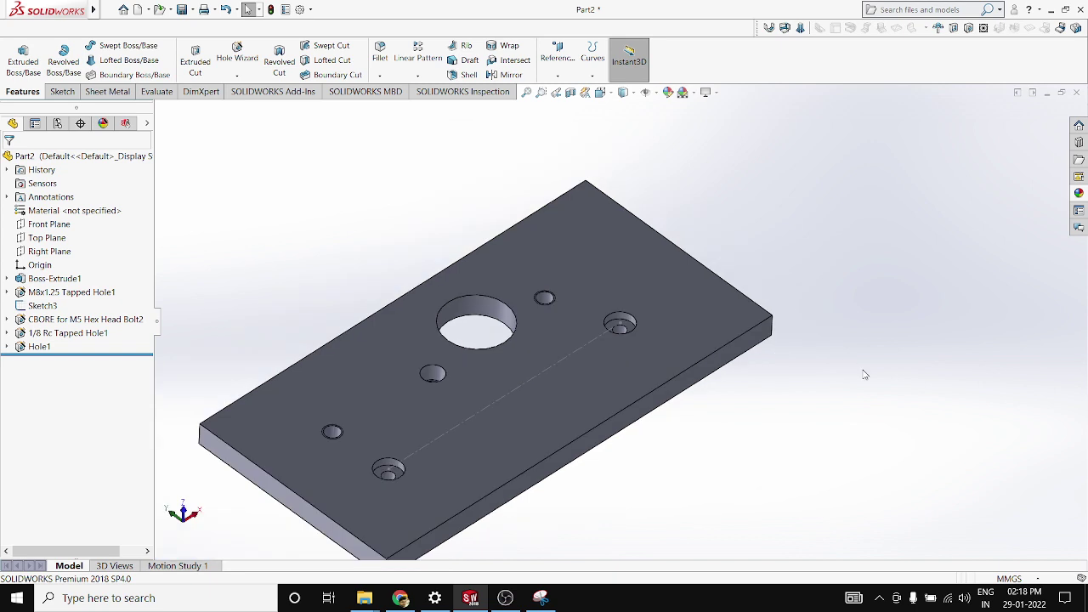
Step: Examine the Hole Wizard's slot and countersink slot settings in ANSI Metric and leave without creating a hole
left_click(237, 54)
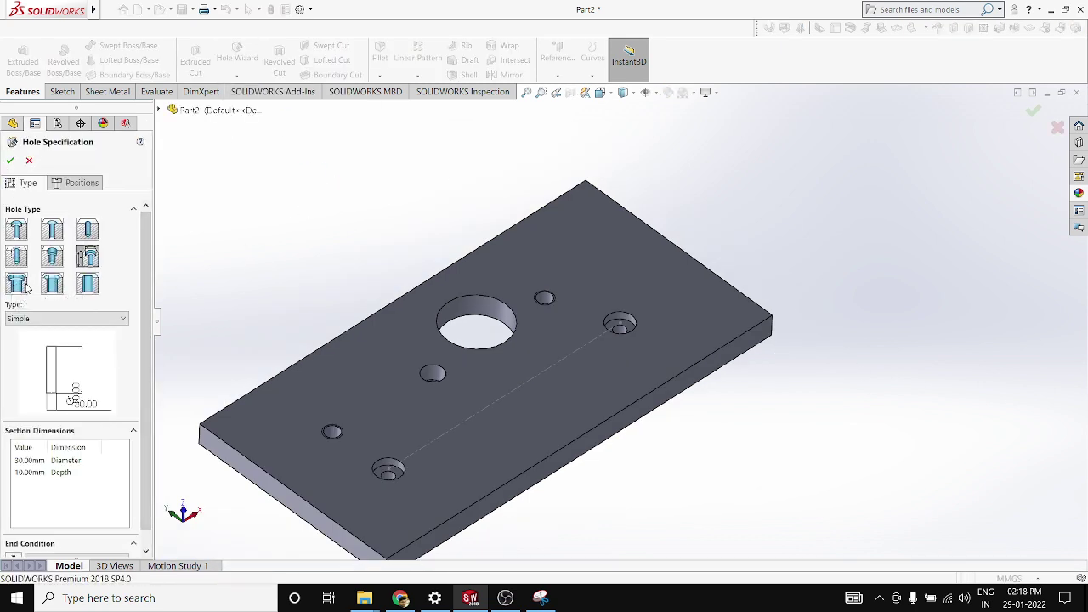
left_click(90, 285)
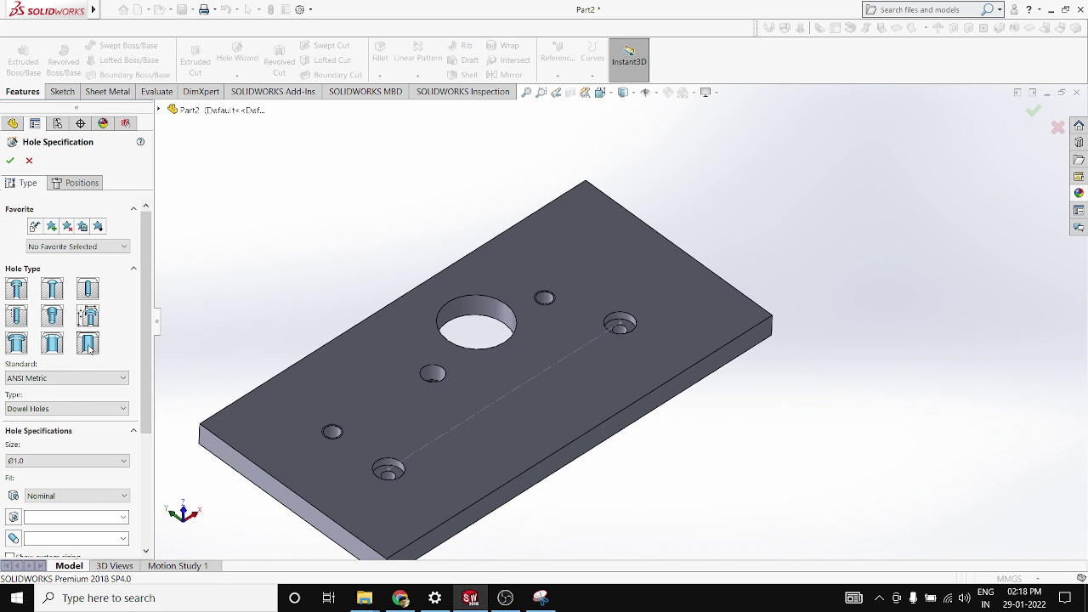
left_click_drag(146, 353, 115, 289)
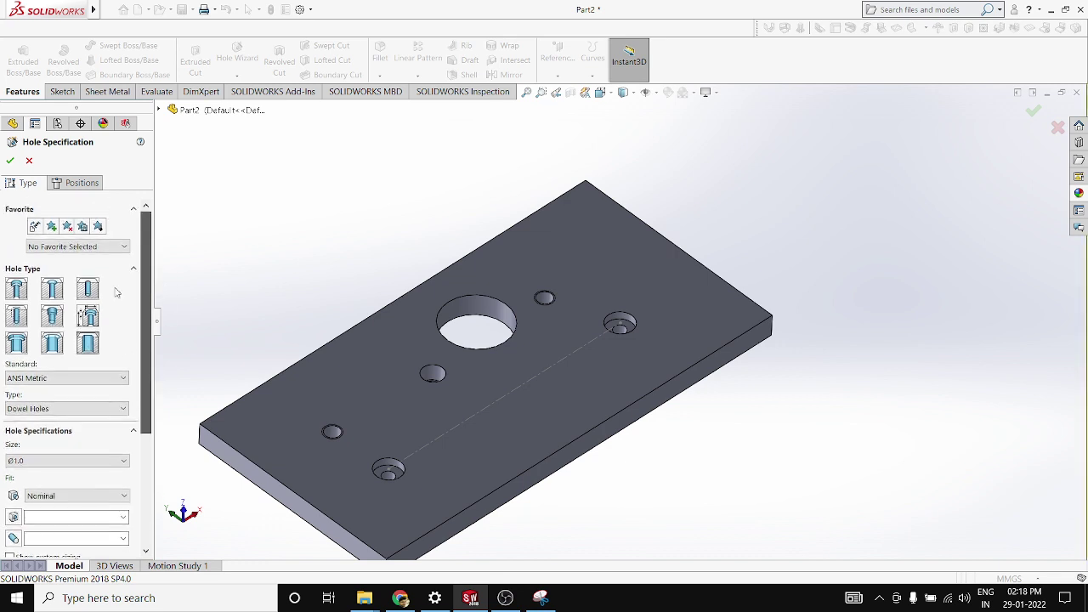
left_click(16, 343)
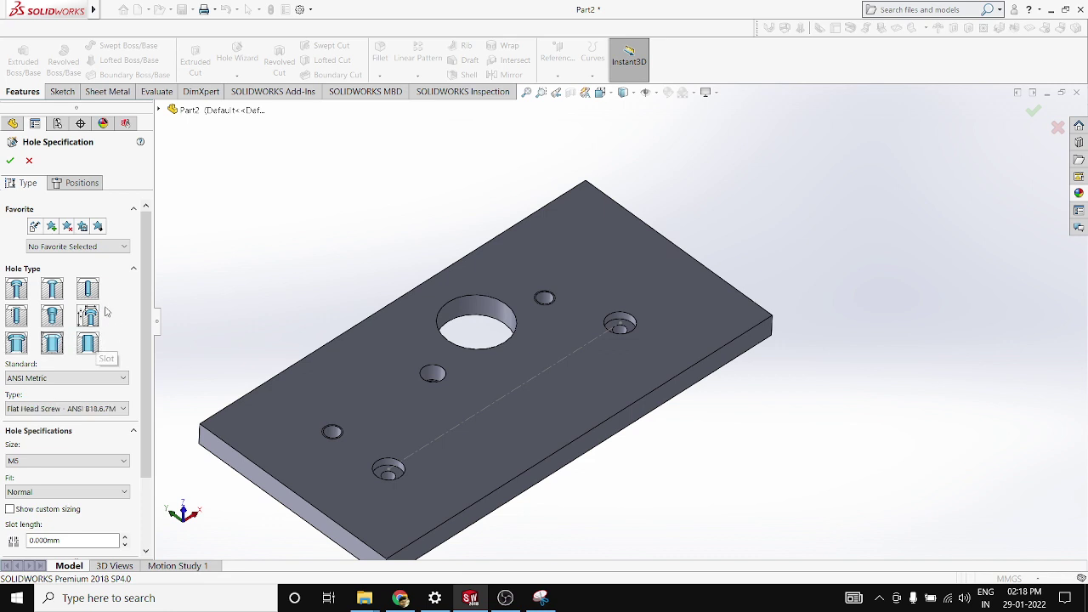
scroll(33, 294, "down", 4)
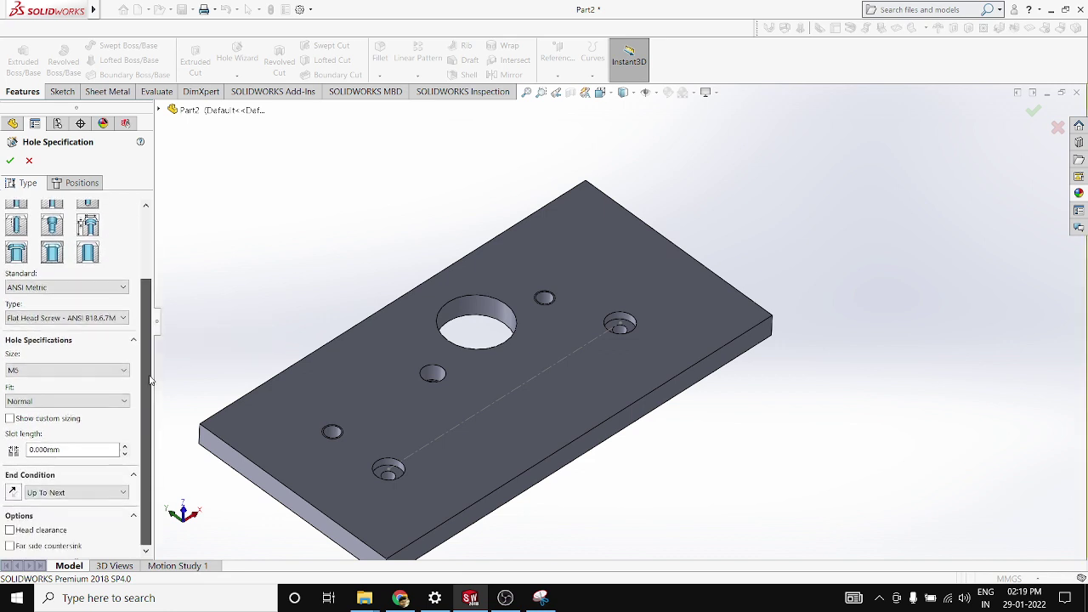
scroll(33, 295, "up", 4)
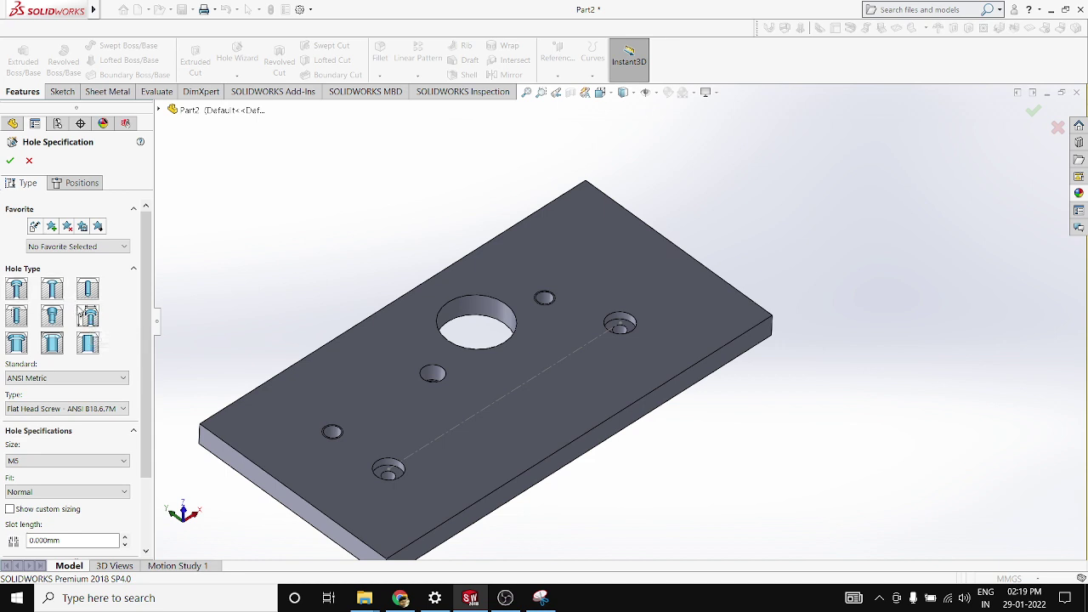
left_click(11, 161)
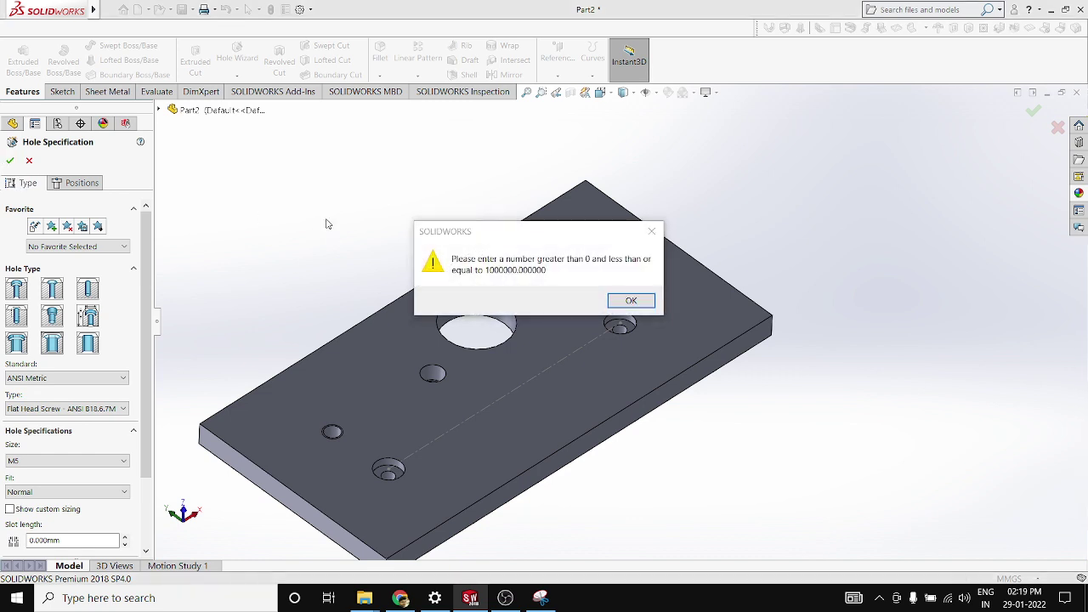
left_click(654, 233)
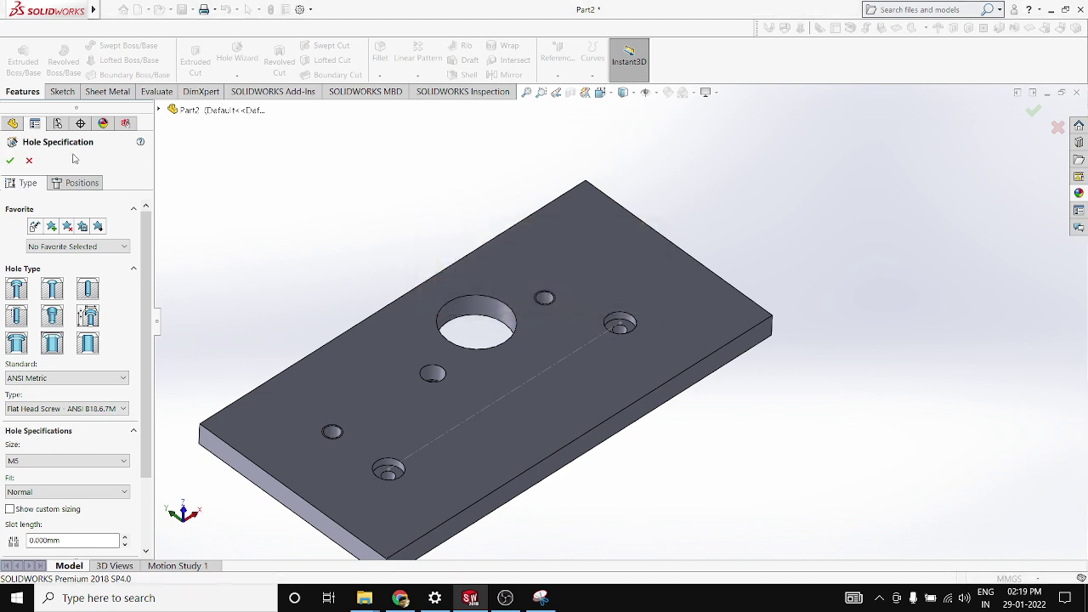
left_click(30, 163)
Step: Save the part as "plate" in the 1.Part Model folder, rebuilding the document before saving
middle_click_drag(335, 408, 467, 511)
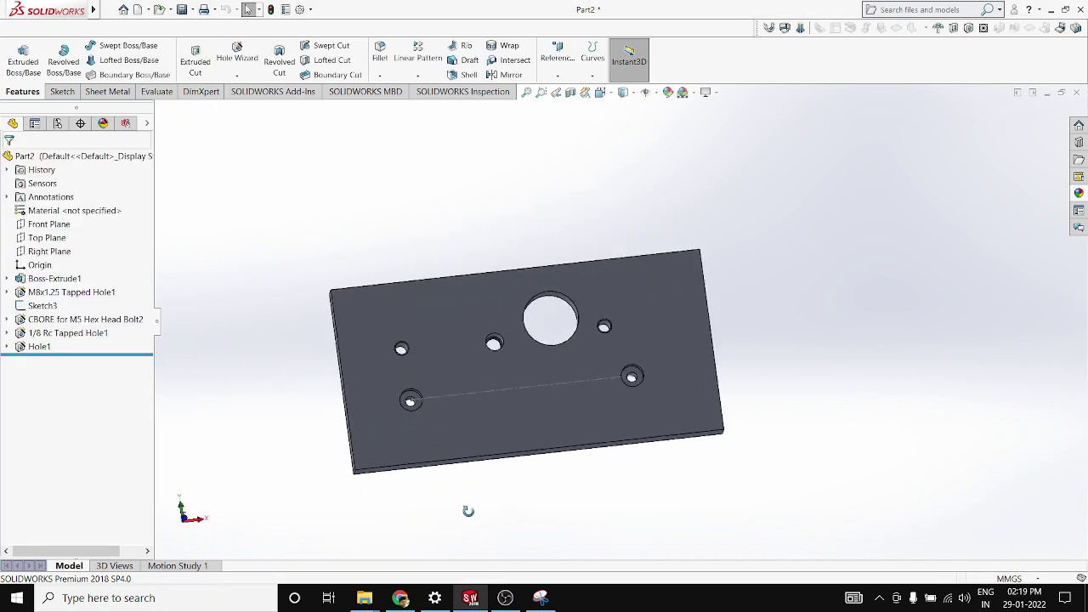
scroll(527, 345, "down", 3)
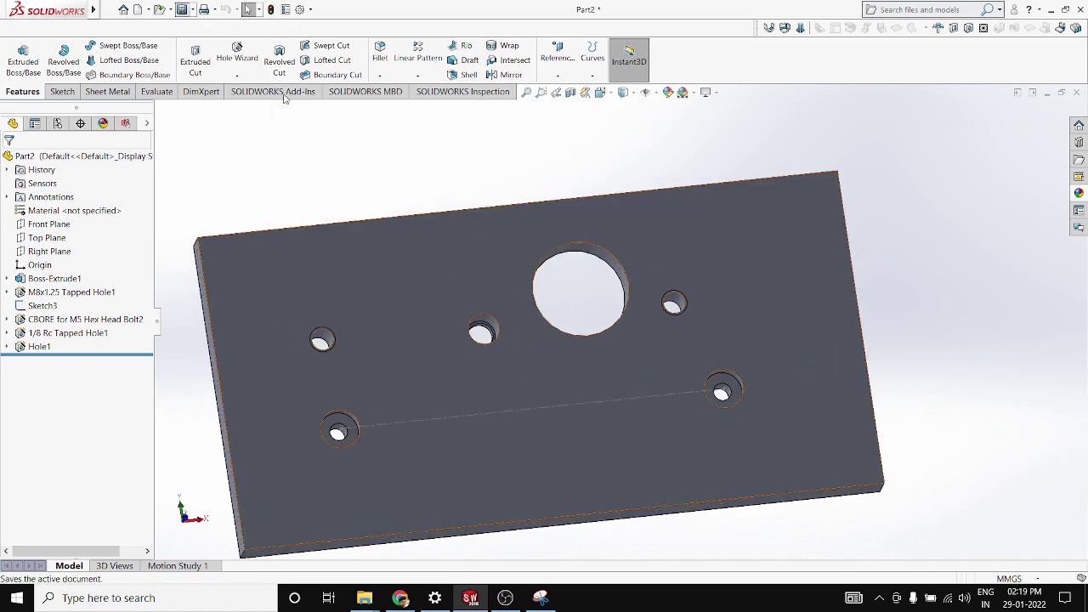
key("ctrl+s")
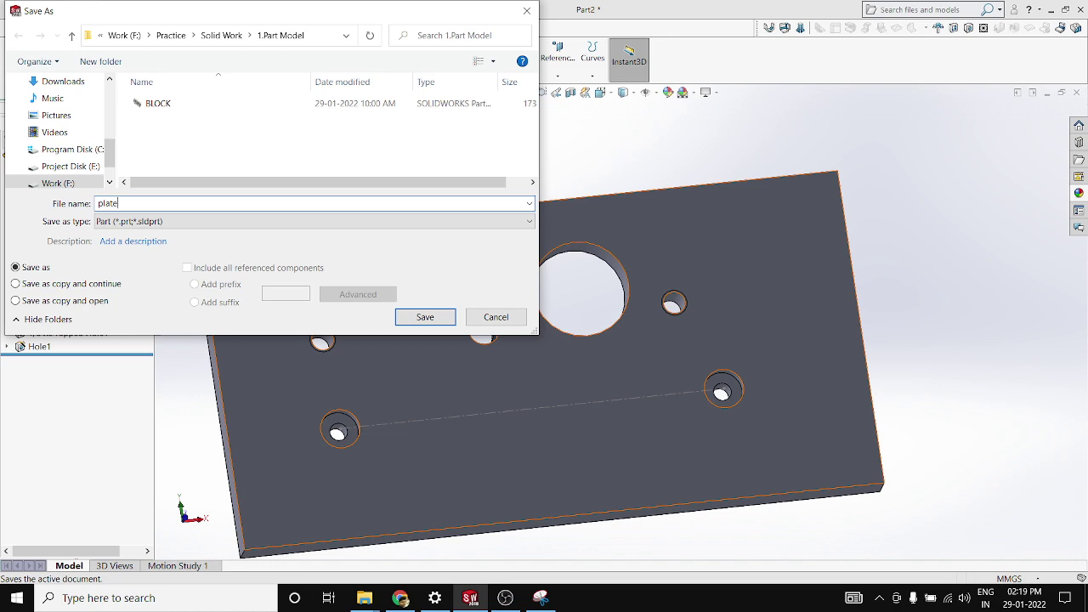
type("plate")
left_click(425, 318)
left_click(489, 245)
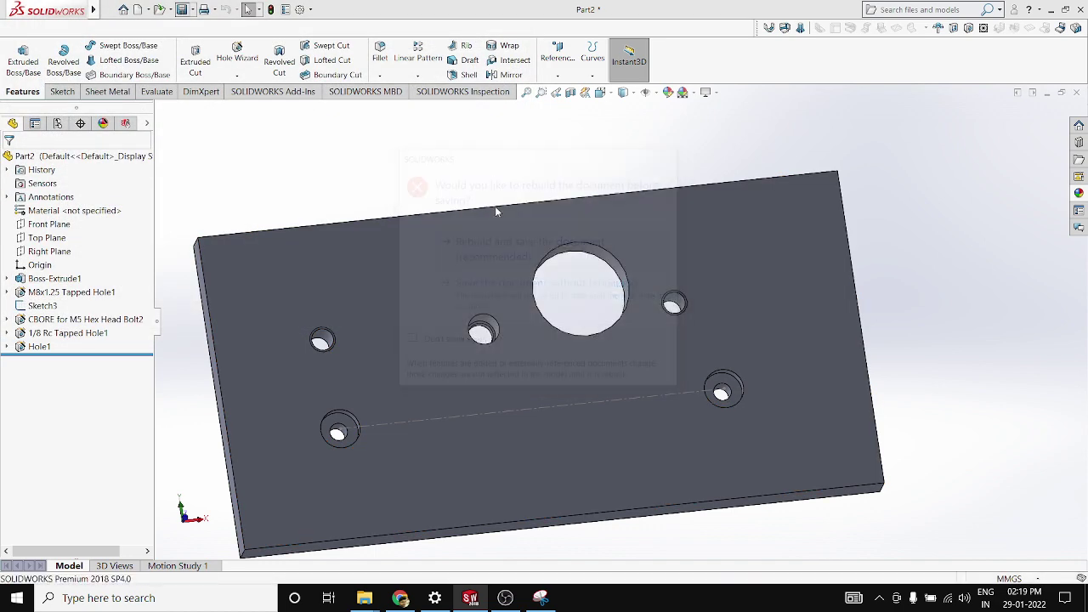
Step: Create a new drawing from the plate part on a standard A3 (ISO) sheet
scroll(496, 184, "up", 1)
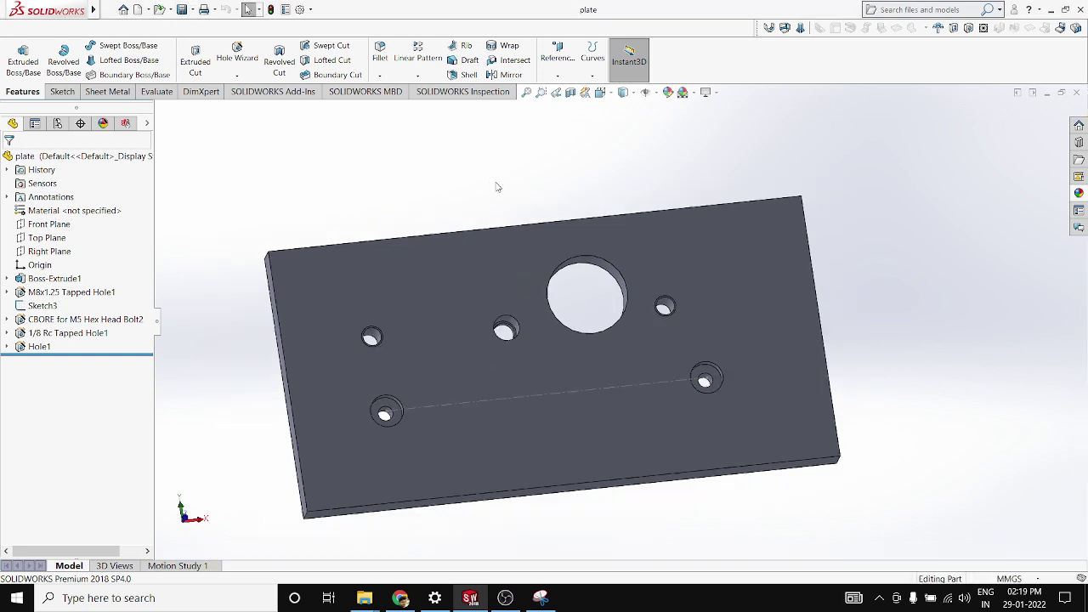
scroll(496, 183, "down", 2)
scroll(495, 184, "up", 1)
left_click(145, 9)
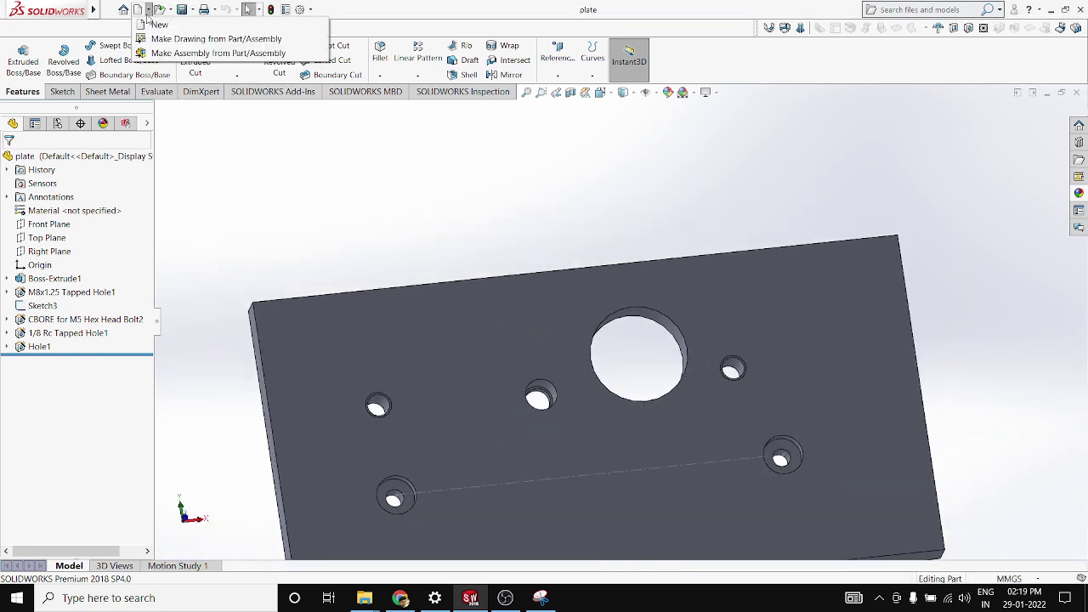
left_click(187, 38)
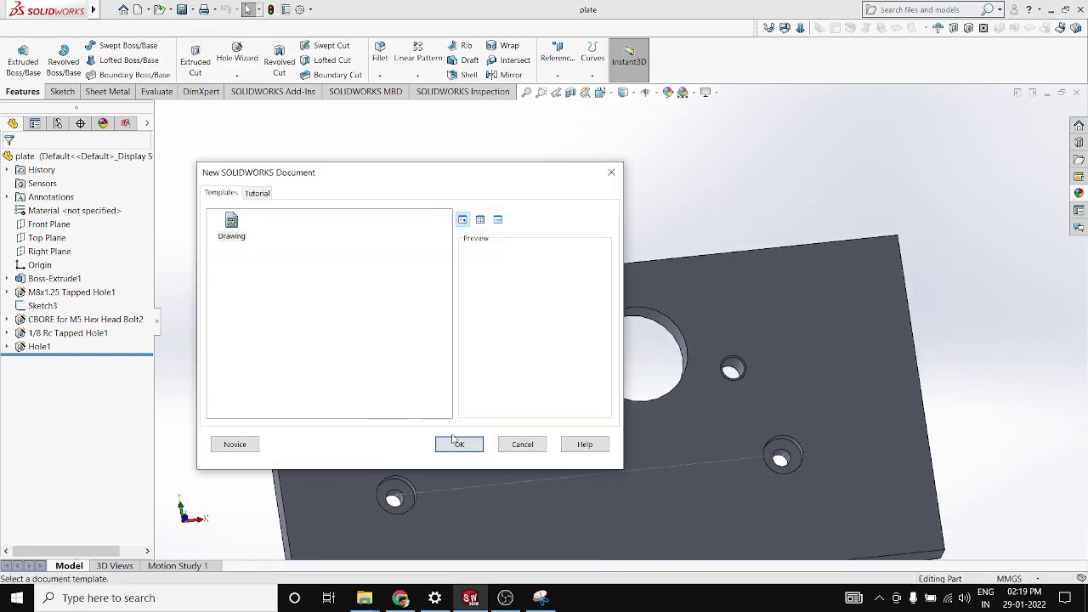
left_click(457, 442)
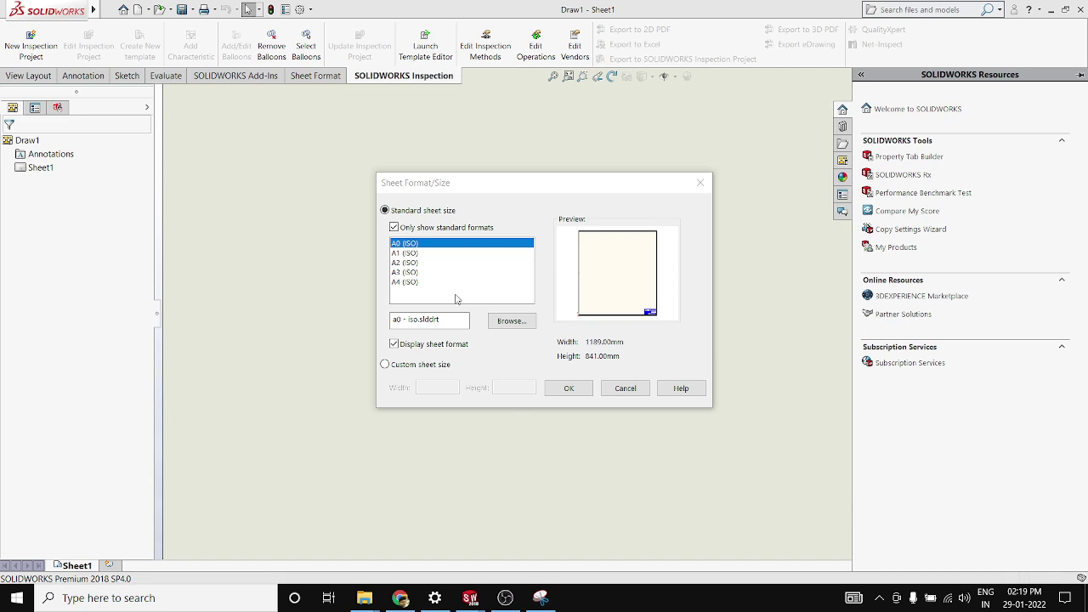
left_click(410, 282)
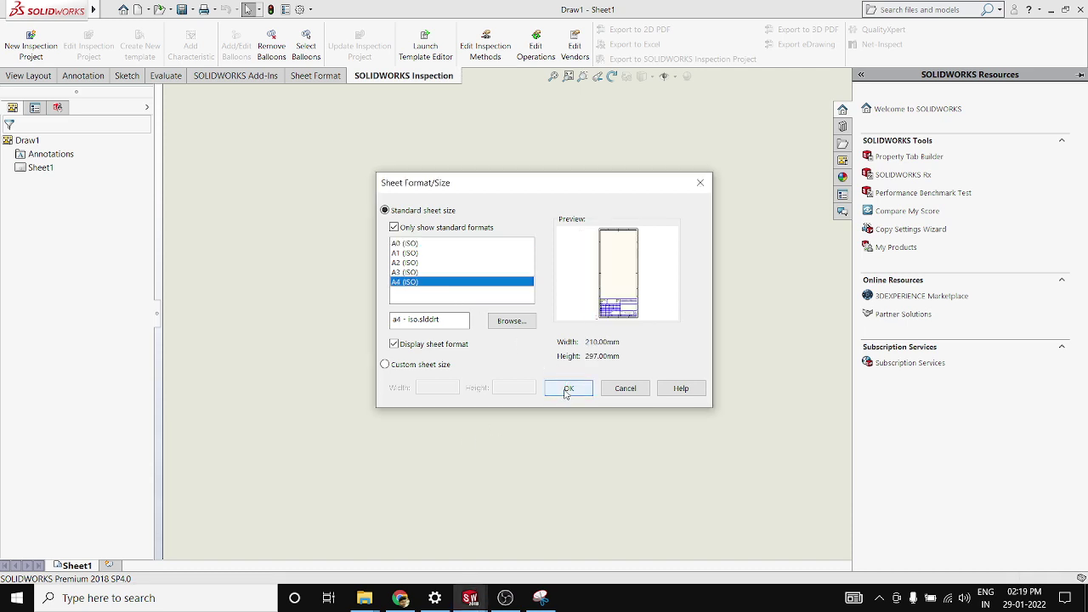
left_click(405, 272)
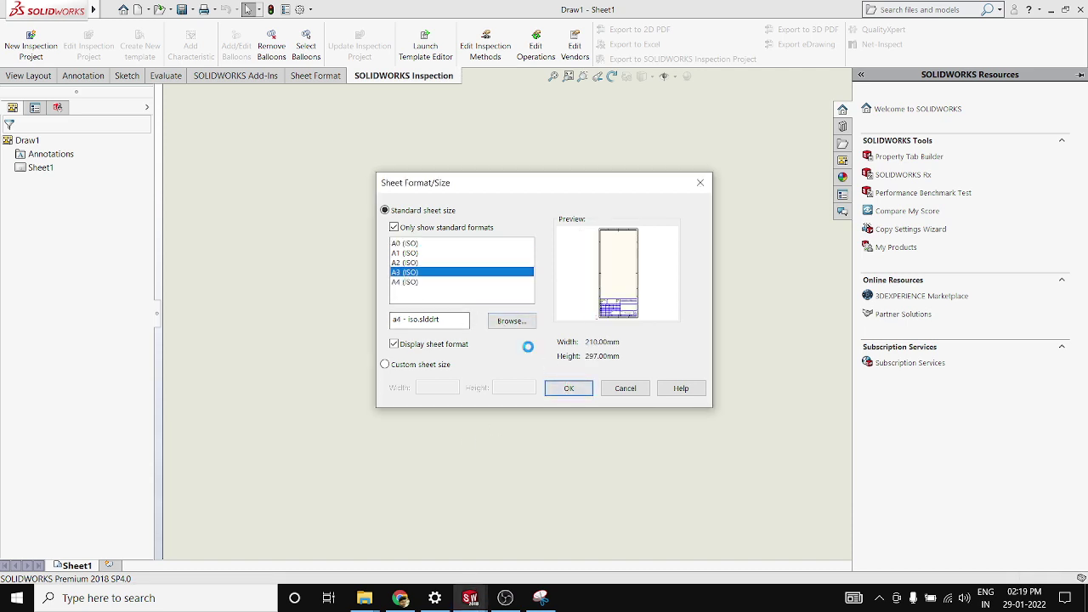
left_click(568, 388)
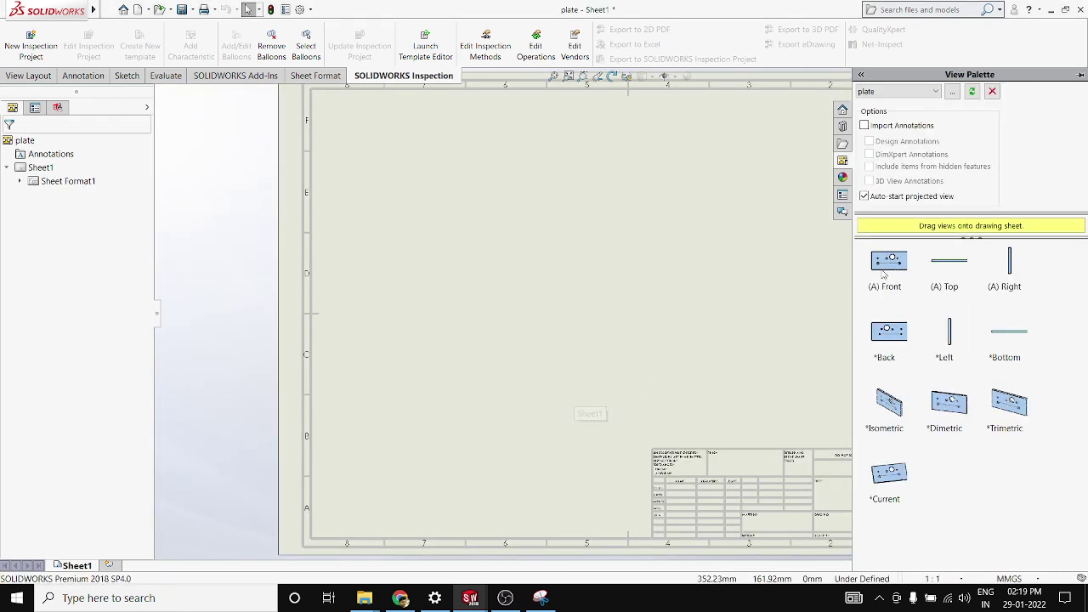
Step: Place the plate's front view on the sheet, with projected views beside and above it
scroll(612, 303, "up", 3)
scroll(745, 279, "down", 5)
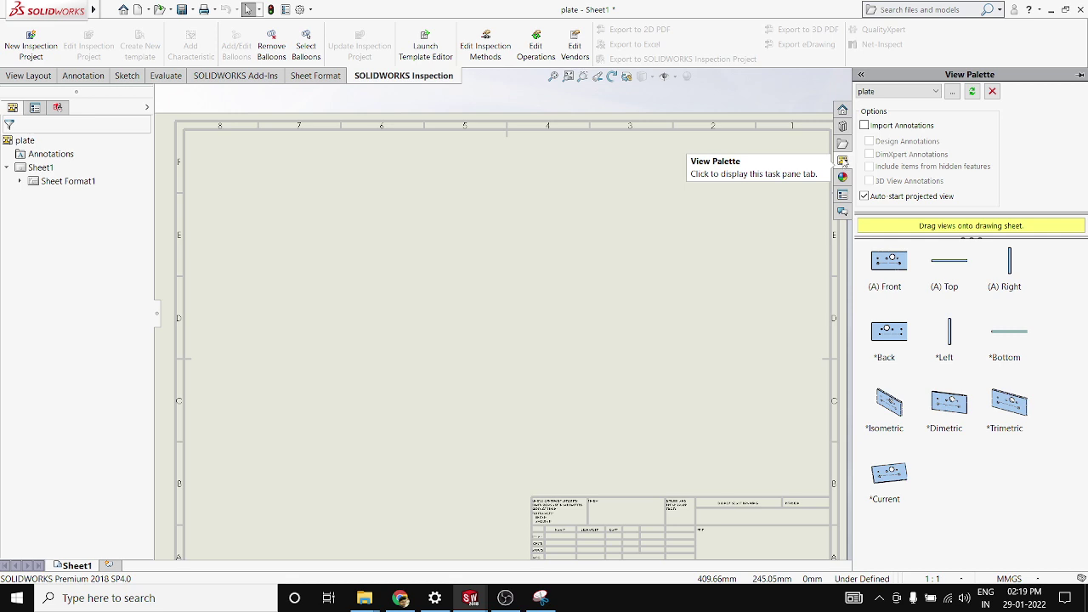
left_click(843, 144)
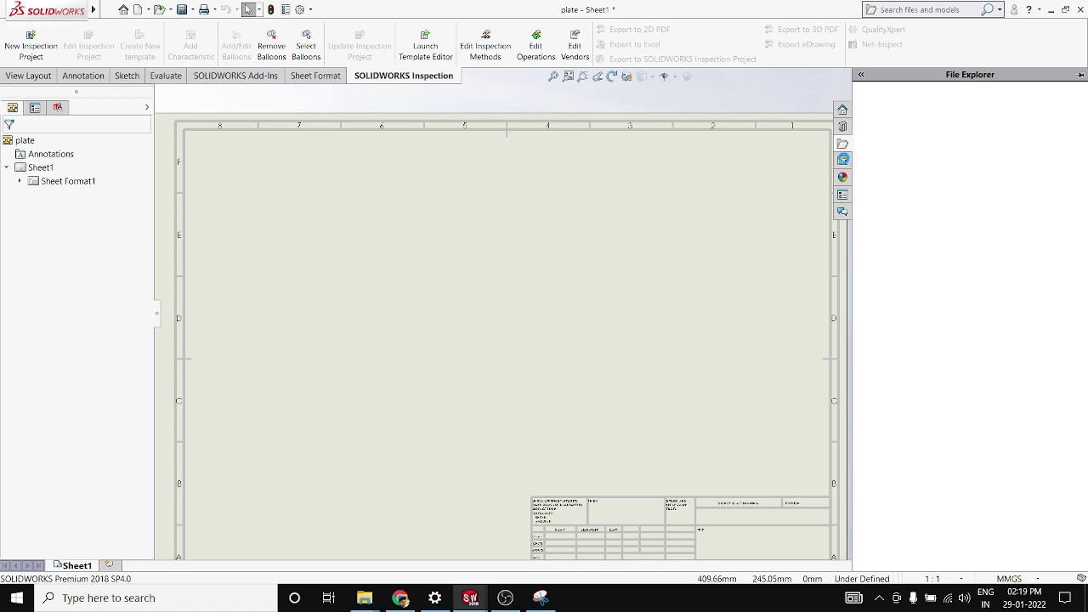
left_click(843, 160)
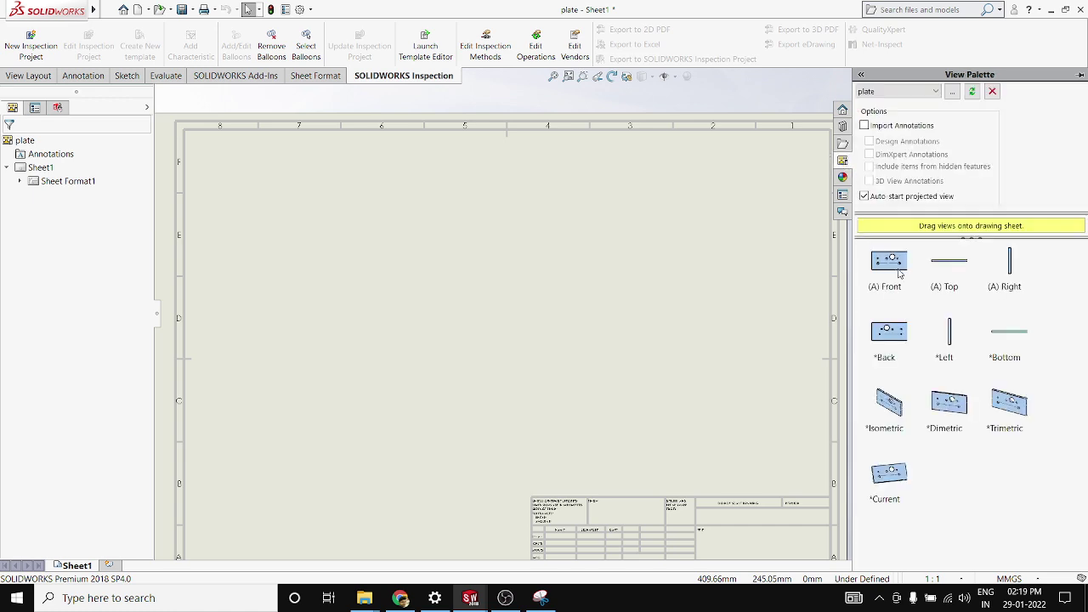
mouse_move(772, 336)
left_mouse_down()
mouse_move(408, 347)
mouse_move(428, 352)
left_mouse_up()
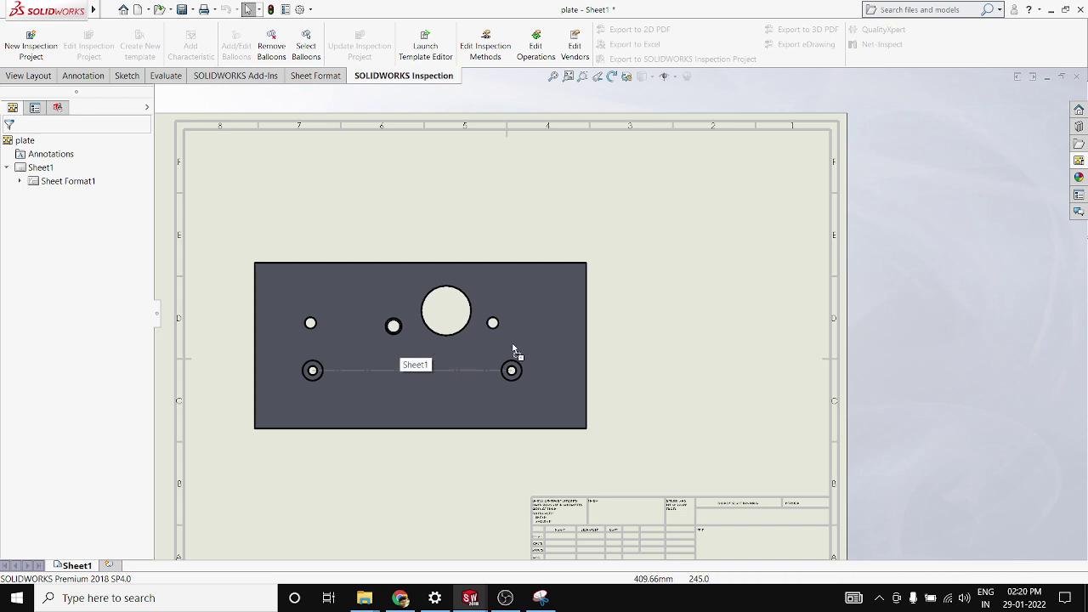
left_click(694, 309)
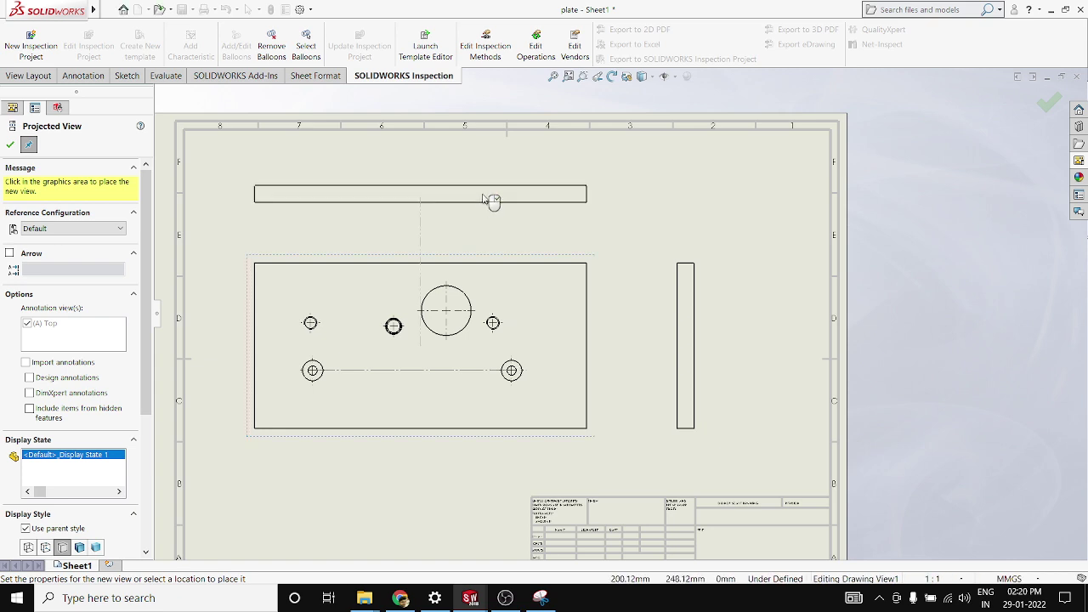
left_click(491, 199)
left_click(10, 146)
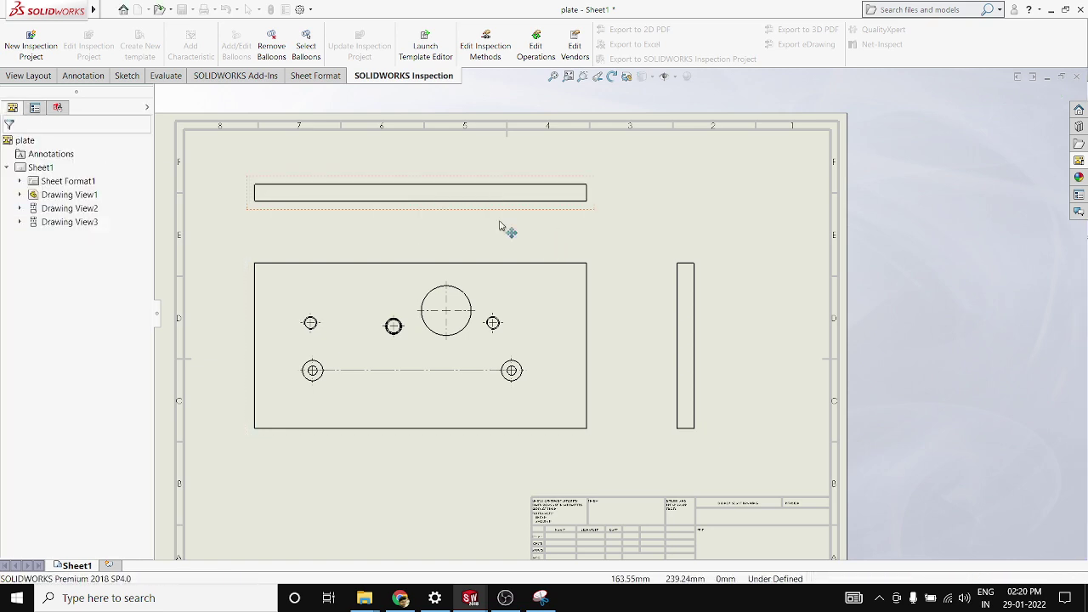
Step: Add a hole callout to the M8x1.25 tapped hole beside the large hole, with its text above the front view
scroll(522, 238, "up", 2)
scroll(505, 316, "down", 3)
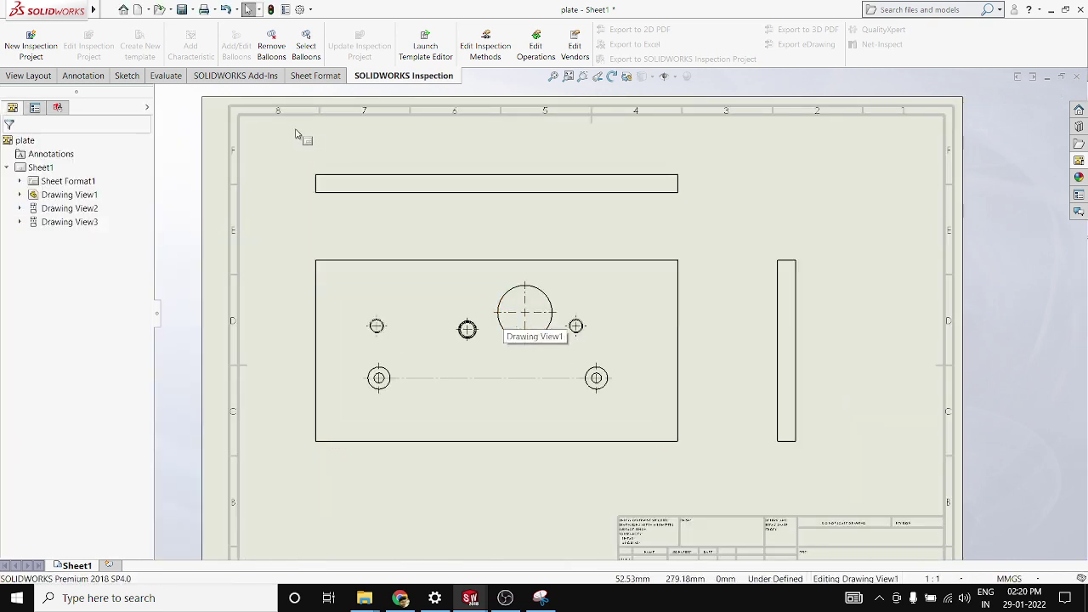
scroll(452, 365, "down", 3)
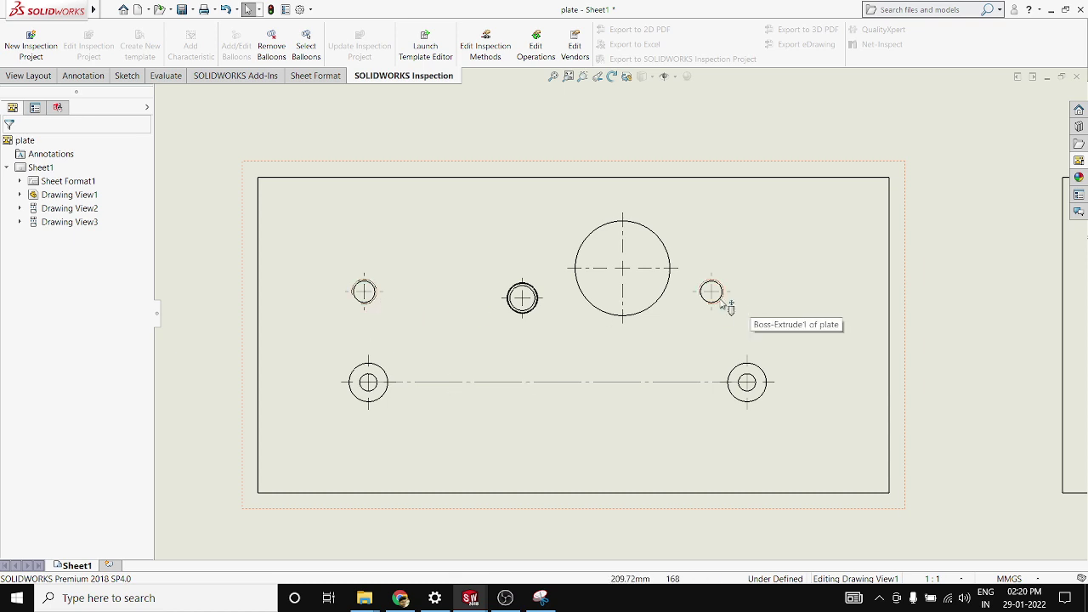
scroll(719, 310, "up", 3)
scroll(711, 315, "down", 3)
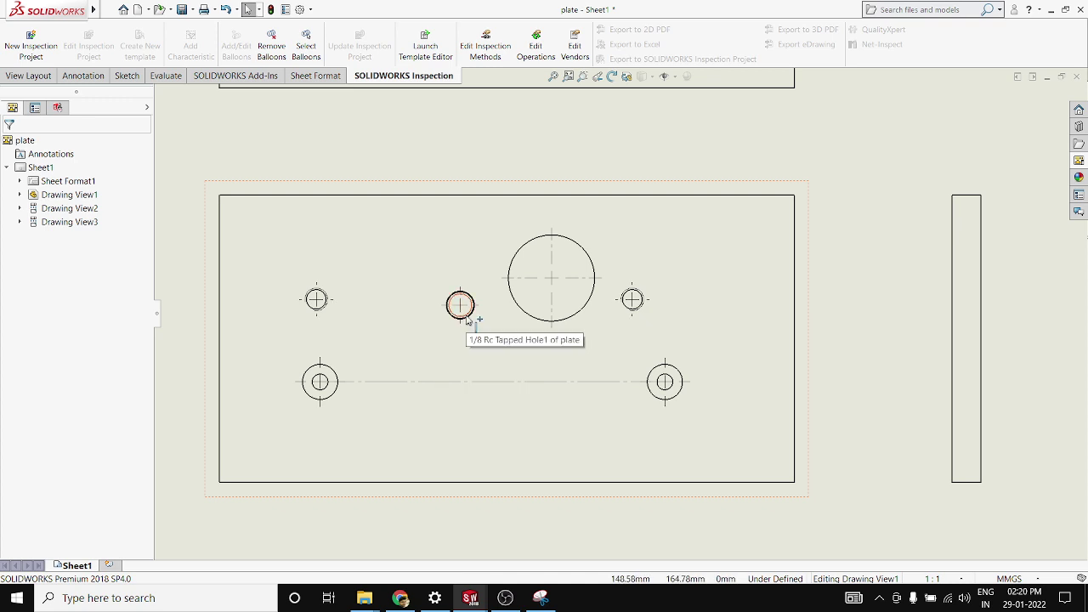
key("f")
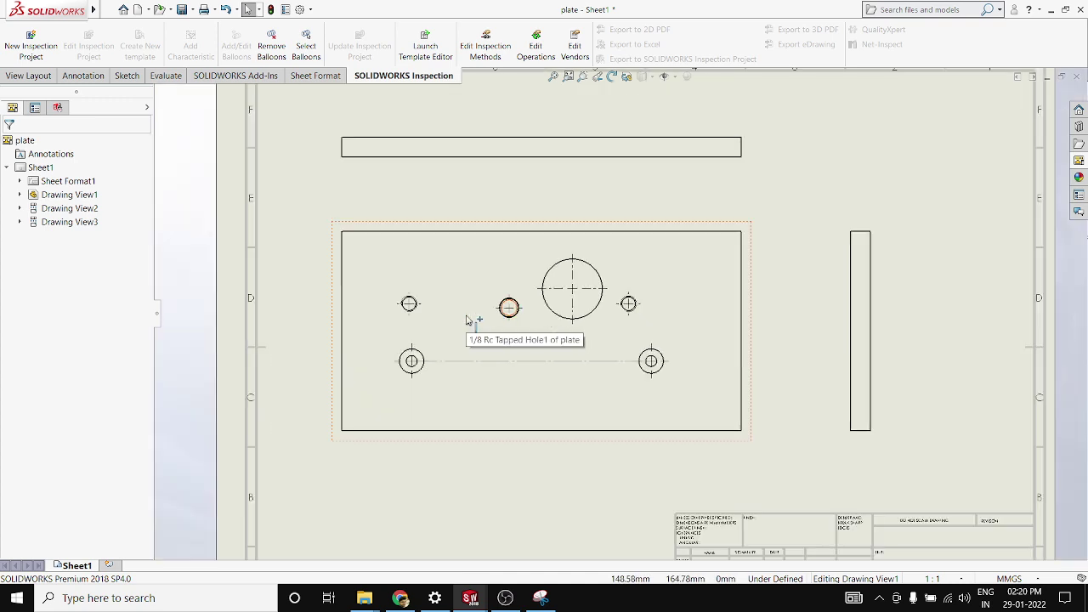
left_click(37, 78)
left_click(92, 77)
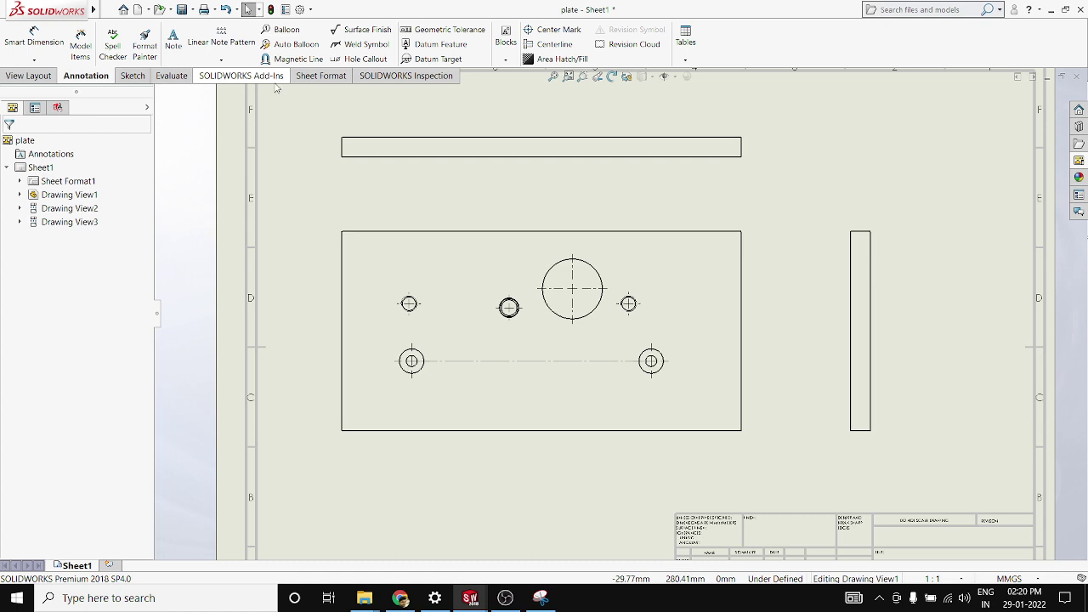
left_click(365, 58)
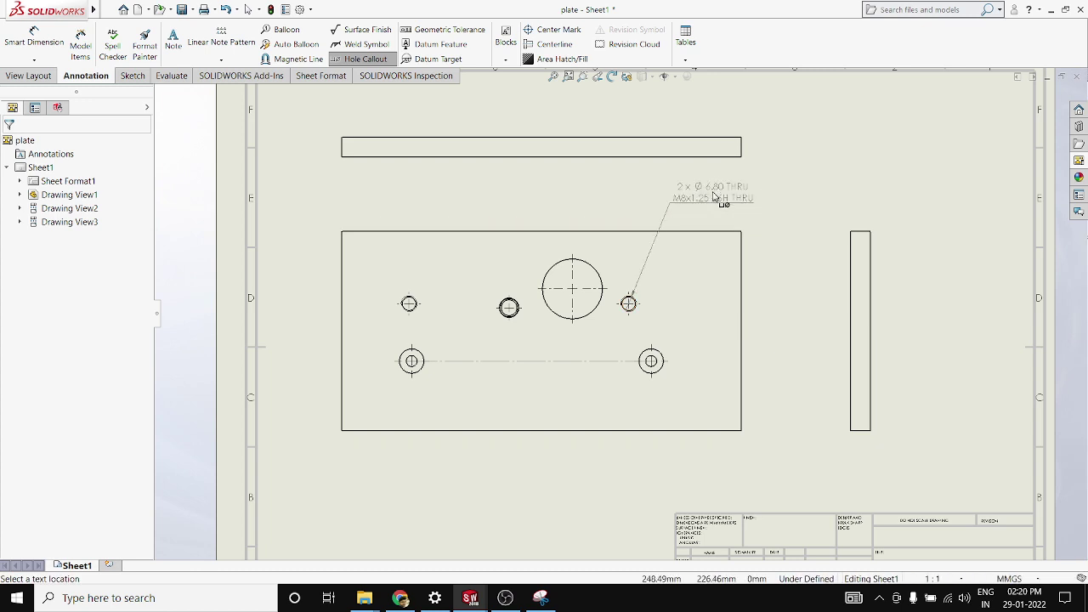
left_click(728, 211)
scroll(728, 211, "down", 2)
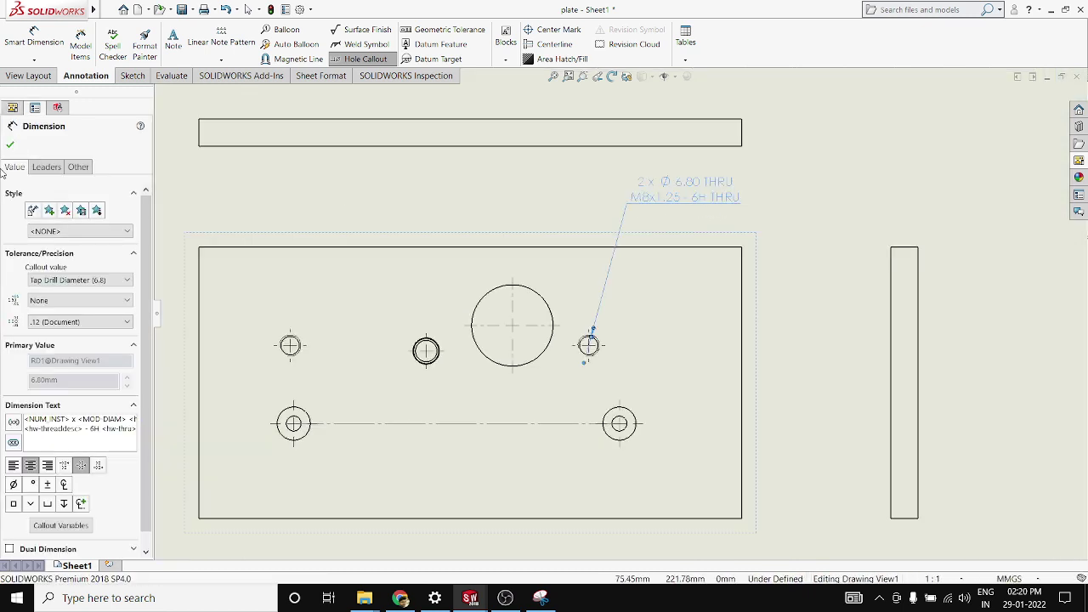
key("Escape")
Step: Move the tapped hole's callout text closer to the upper edge of the front view
scroll(769, 198, "down", 2)
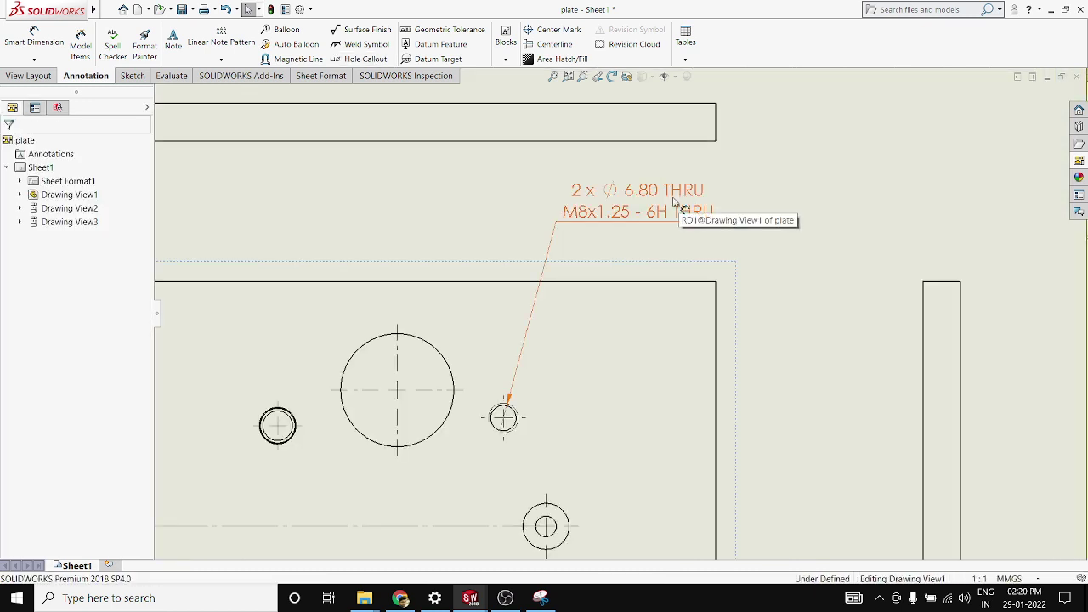
left_click(654, 247)
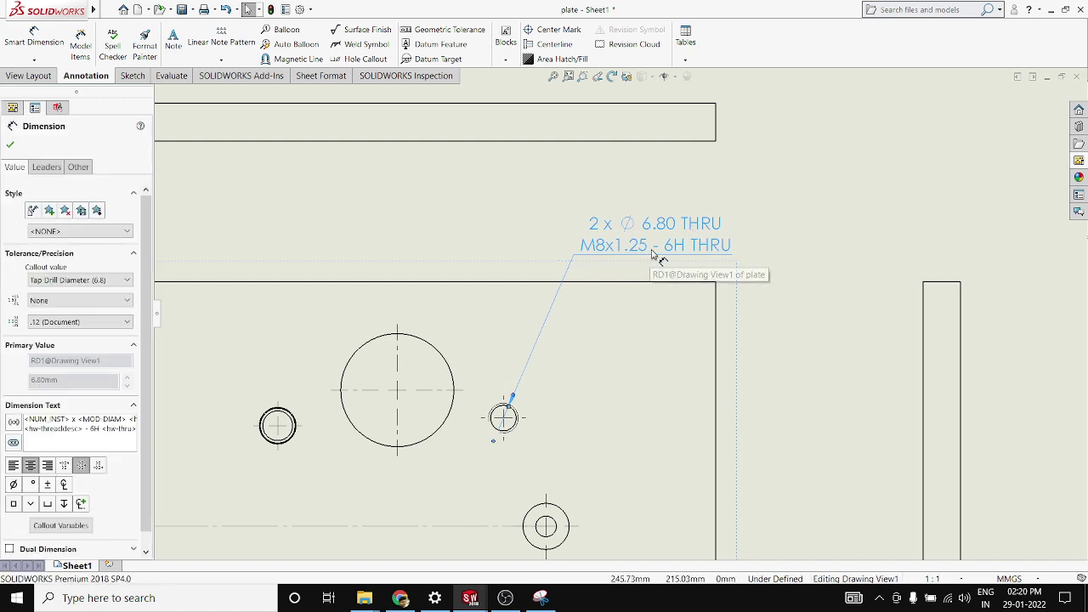
scroll(603, 289, "up", 3)
key("Escape")
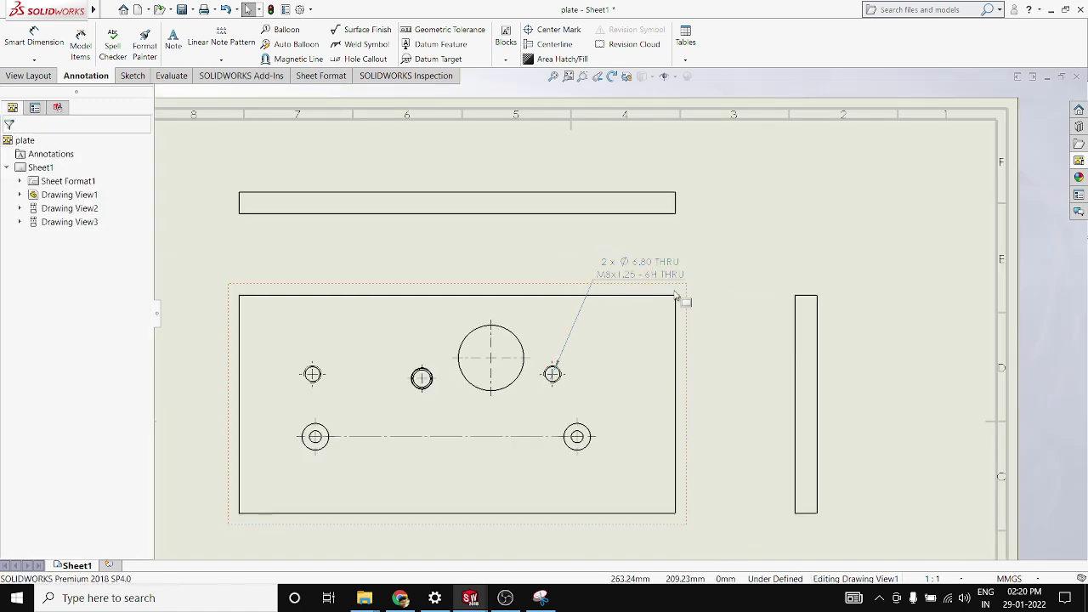
Step: Add a hole callout to the large 30 mm hole, with its text above the front view
scroll(683, 286, "down", 2)
scroll(682, 285, "up", 2)
scroll(466, 387, "down", 1)
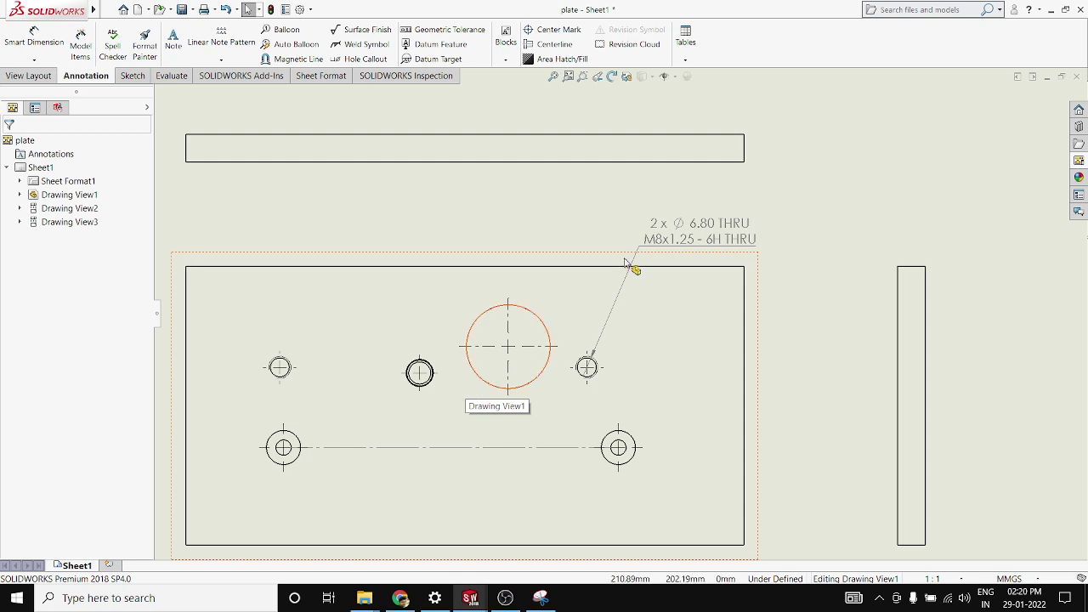
scroll(647, 260, "down", 1)
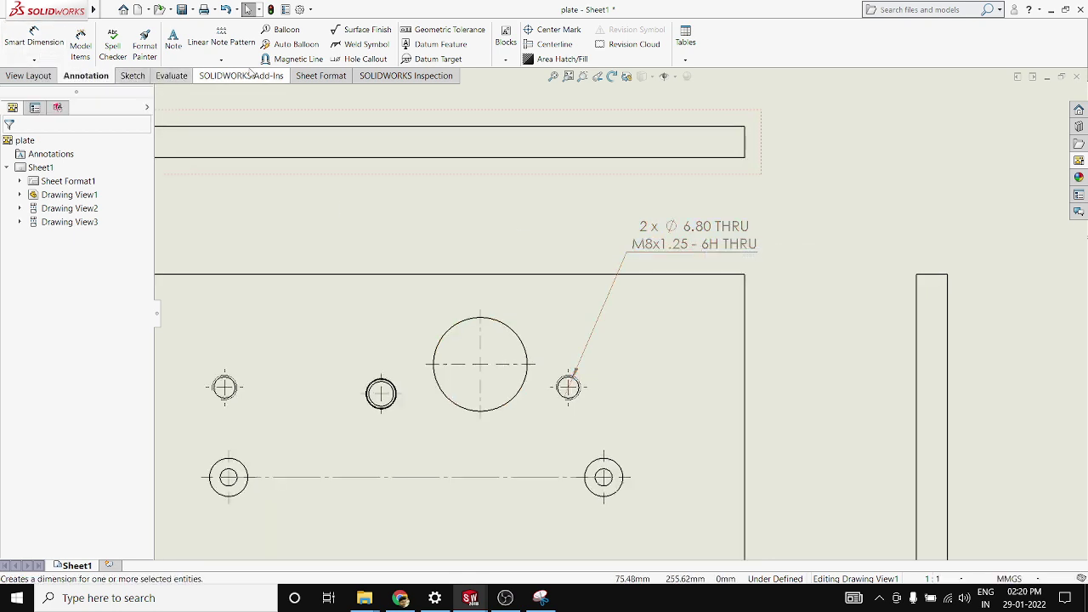
left_click(362, 59)
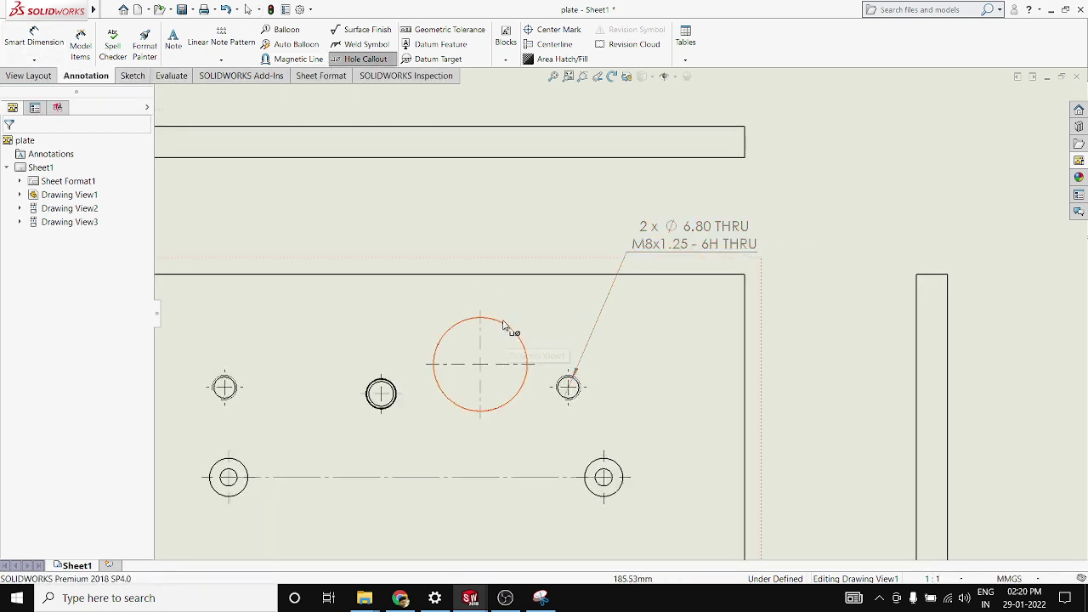
left_click(506, 334)
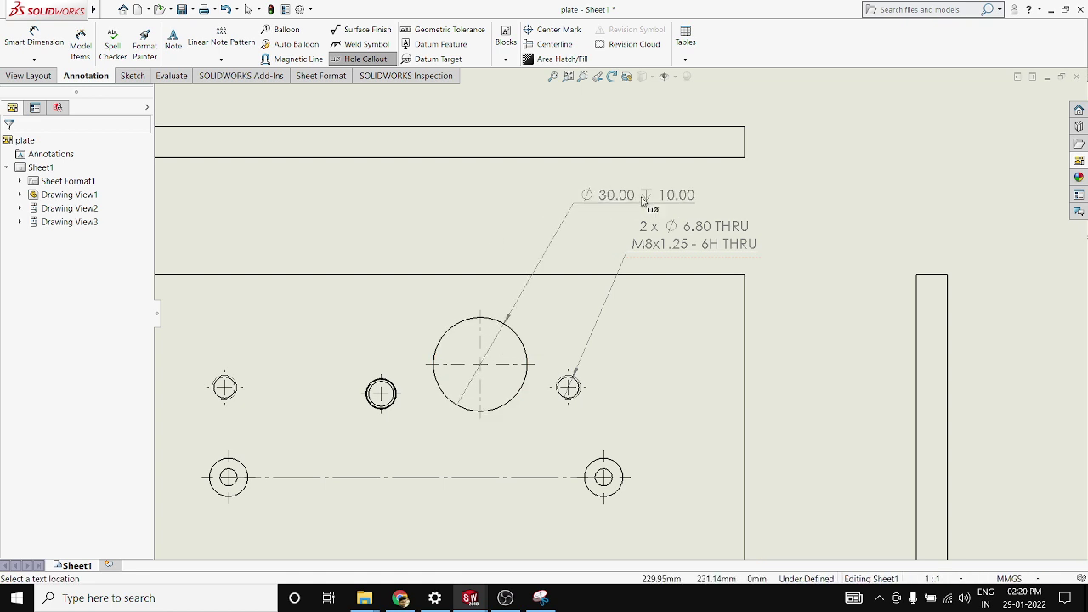
Step: Add a hole callout to the counterbored hole nearest the side view, with its text above and outside the plate's corner
left_click(618, 459)
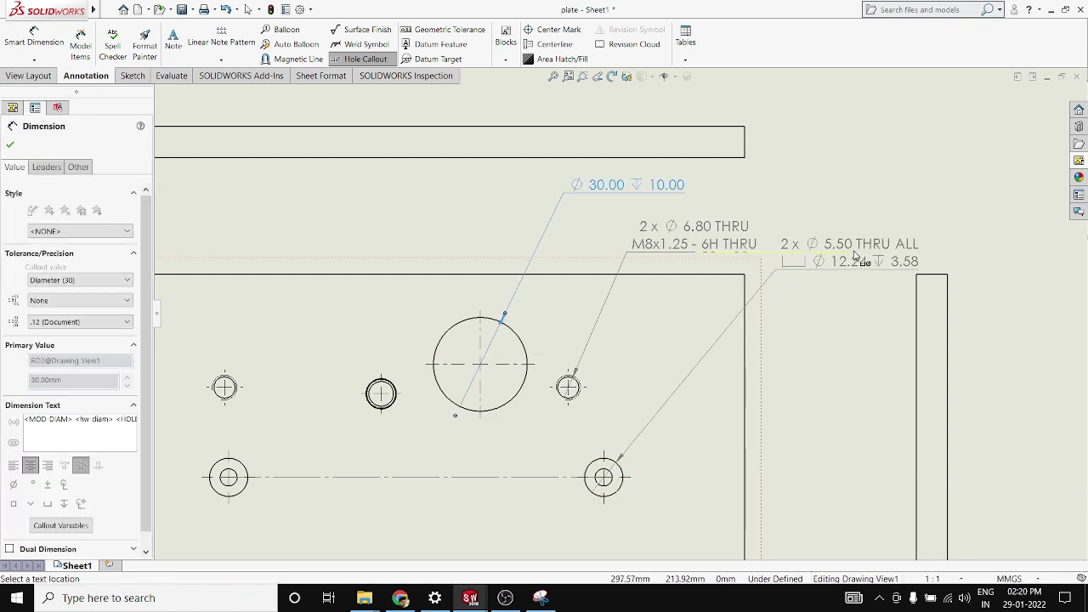
left_click(882, 240)
key("f")
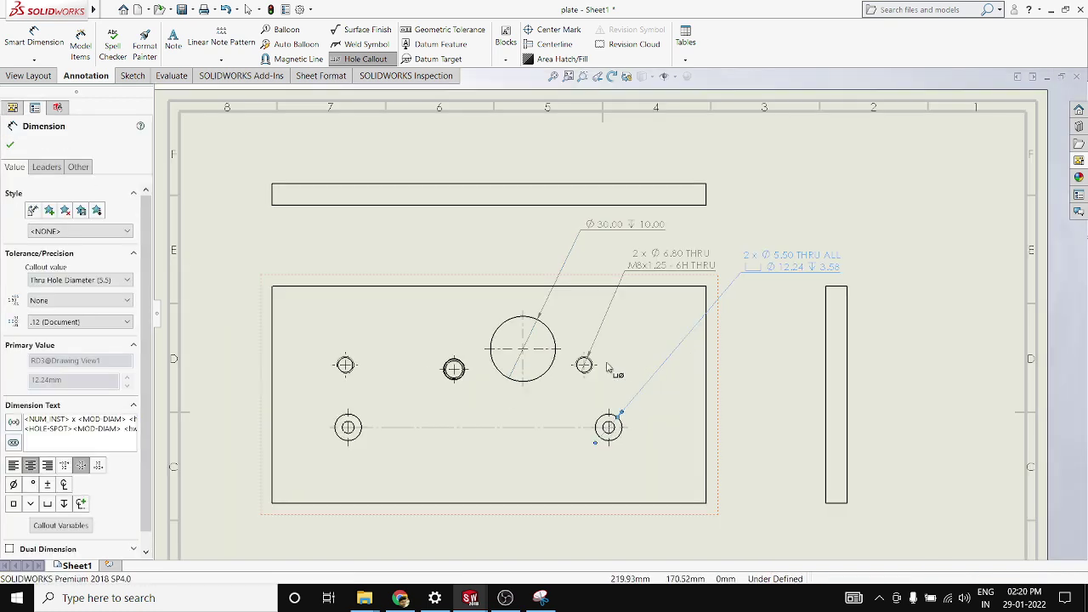
key("Escape")
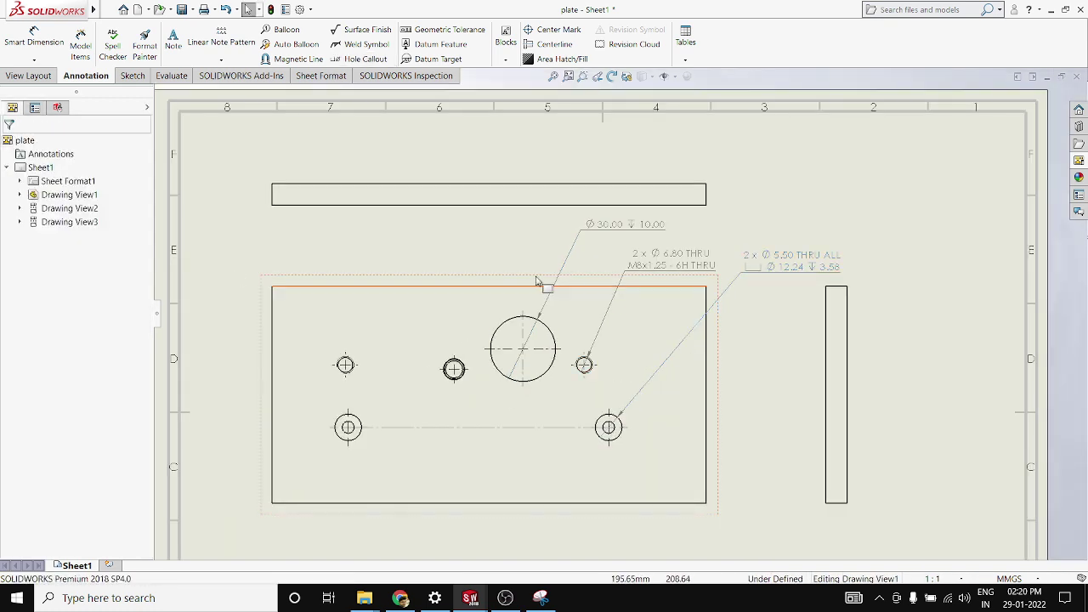
Step: Open the plate part model from the drawing's front view
scroll(437, 352, "down", 3)
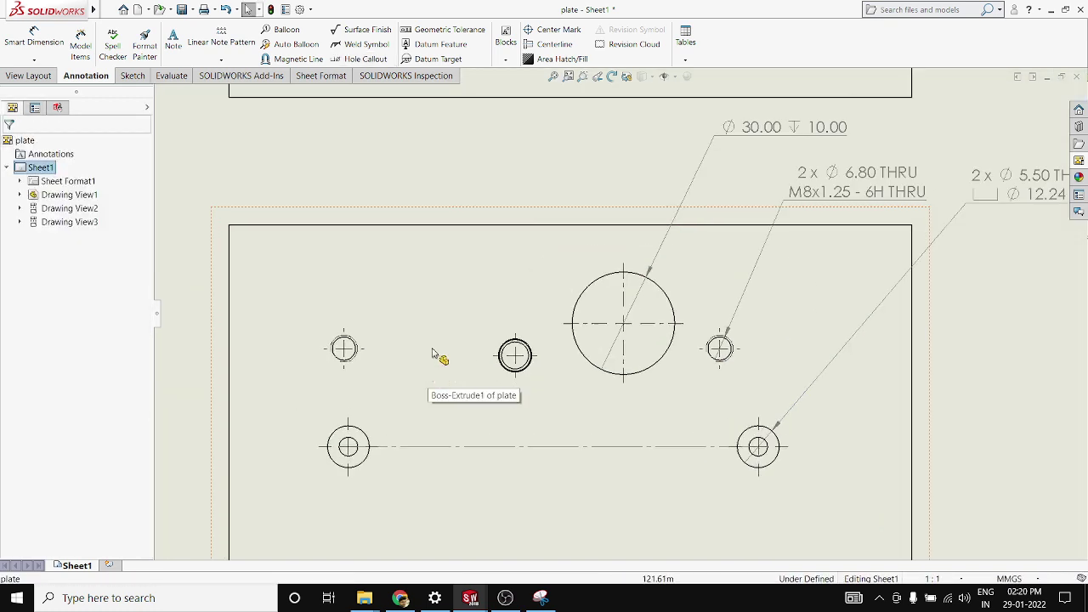
left_click(460, 205)
left_click(500, 176)
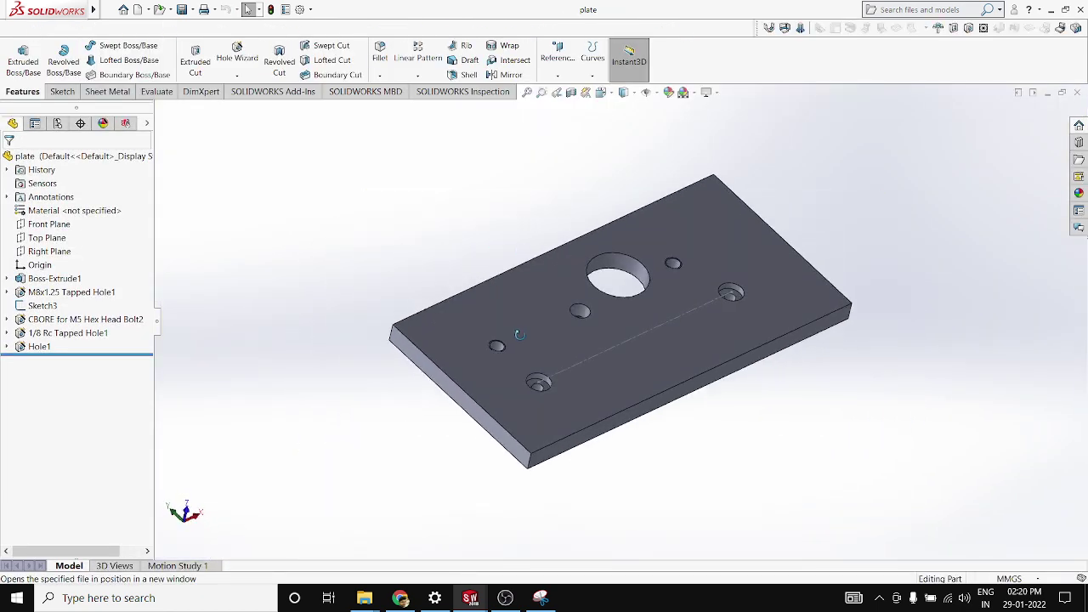
Step: Set up a Hole Wizard dowel hole with the ANSI Metric standard, size Ø5.0, and a Through All end condition
left_click(237, 55)
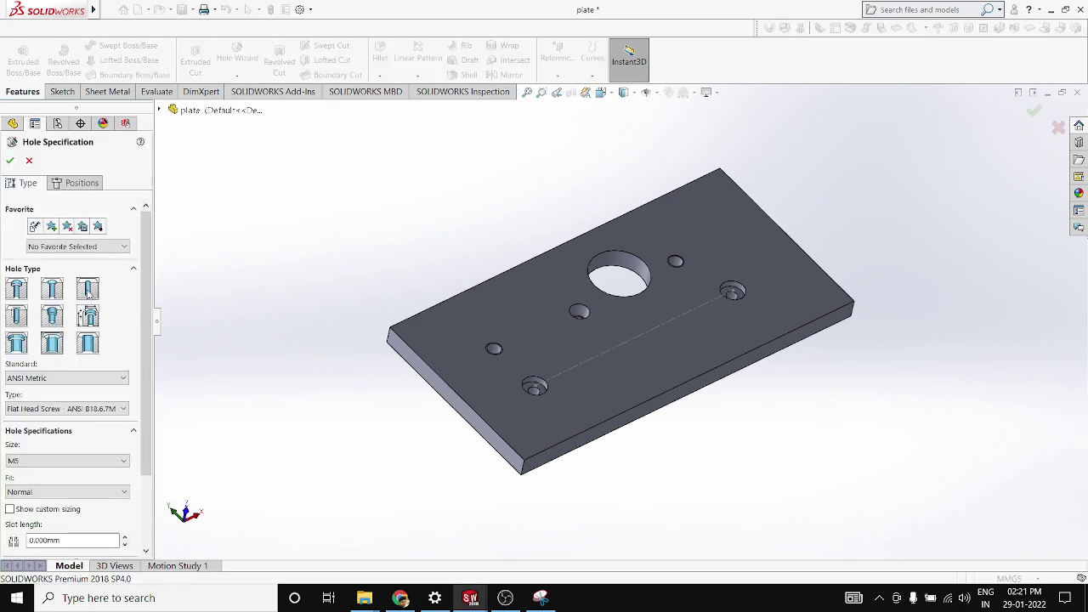
left_click(87, 293)
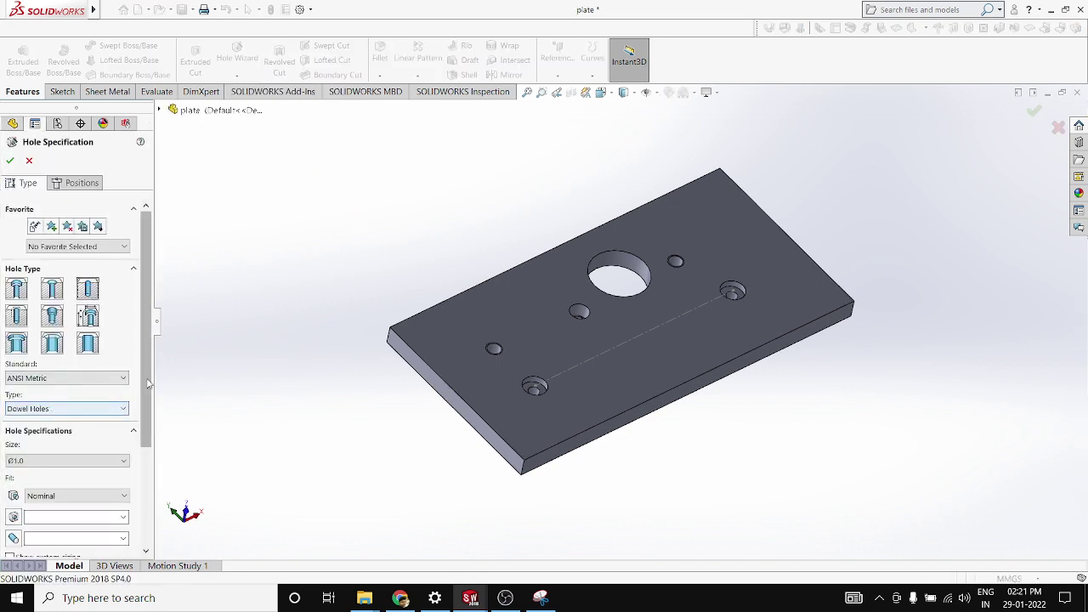
scroll(147, 384, "down", 2)
left_click(68, 410)
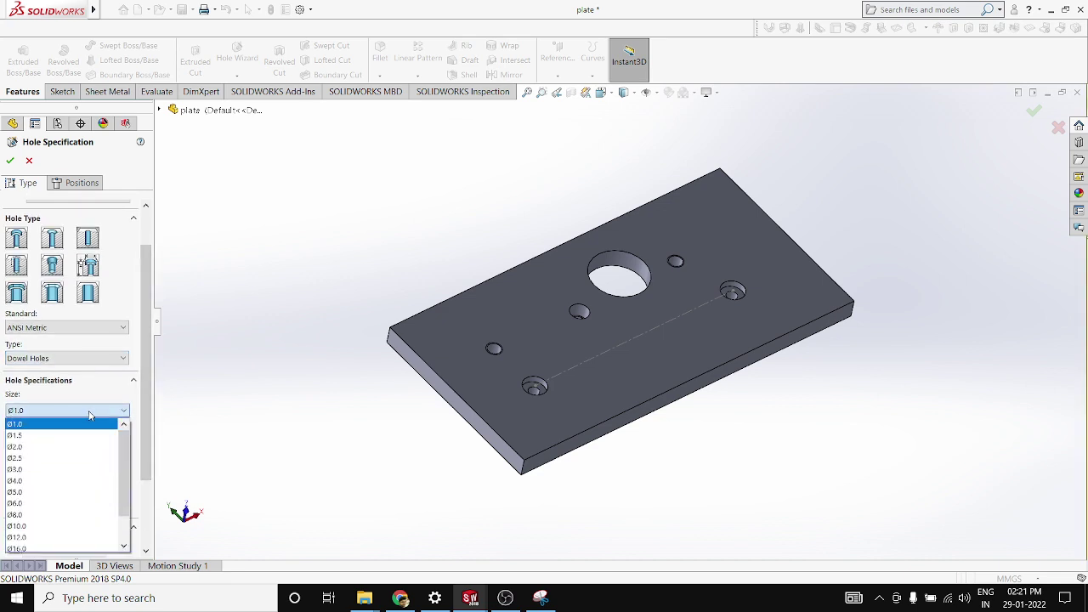
left_click(28, 493)
scroll(136, 457, "down", 3)
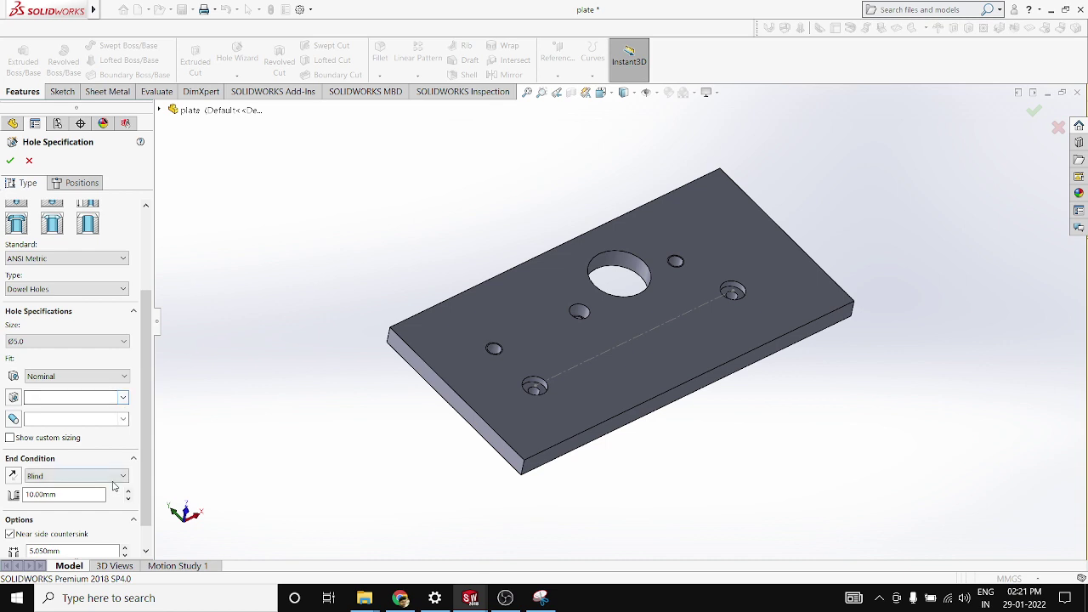
left_click(114, 476)
left_click(85, 494)
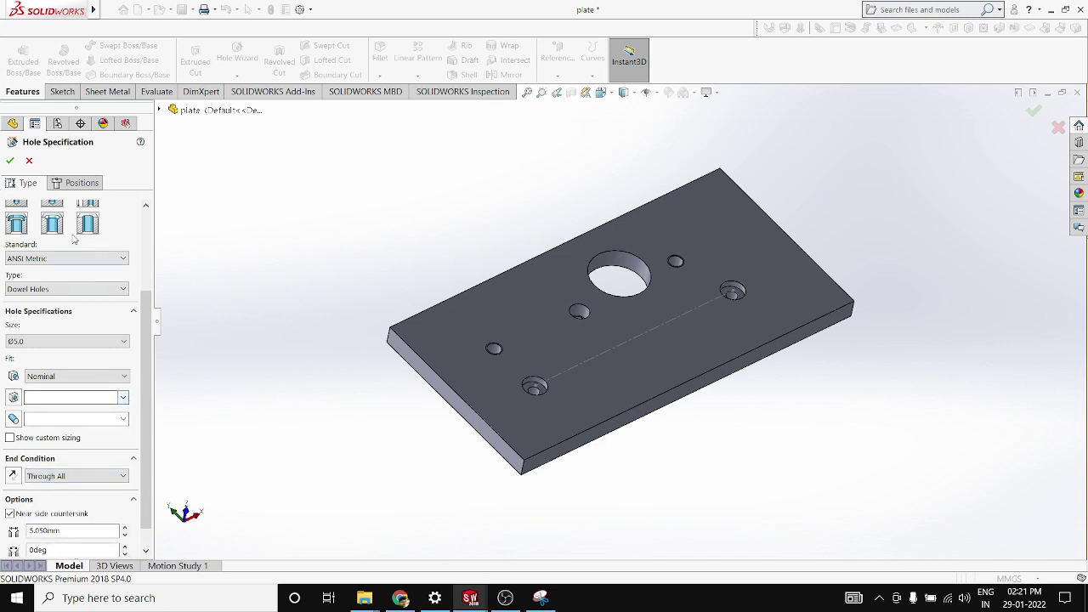
Step: Place one dowel hole on the plate's large upper face, between the M8x1.25 and 1/8 Rc tapped holes and nearer the long edge
left_click(82, 183)
left_click(83, 308)
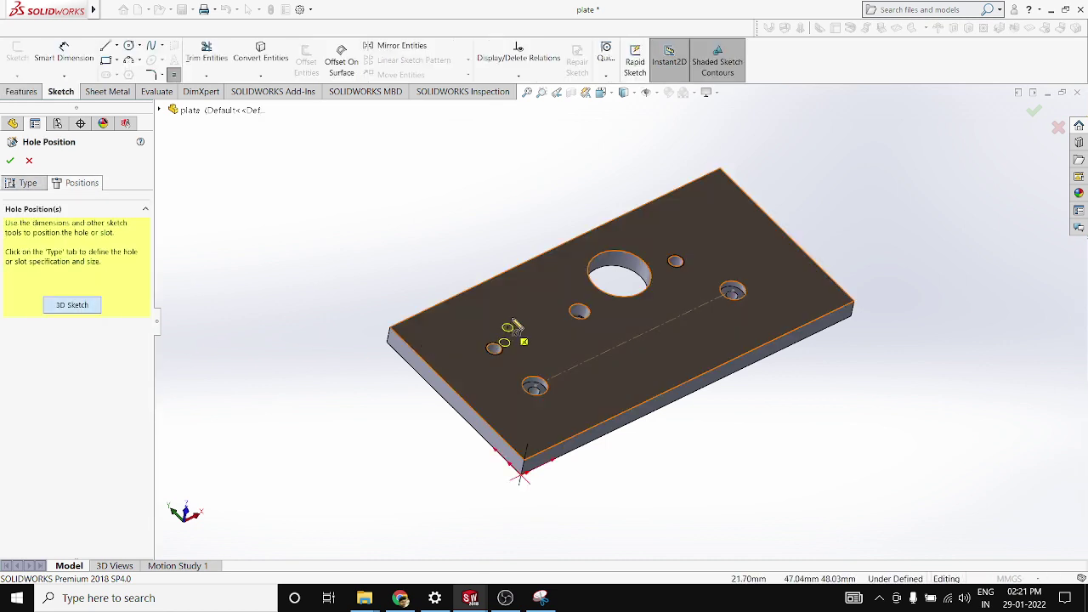
left_click(523, 309)
scroll(509, 298, "down", 2)
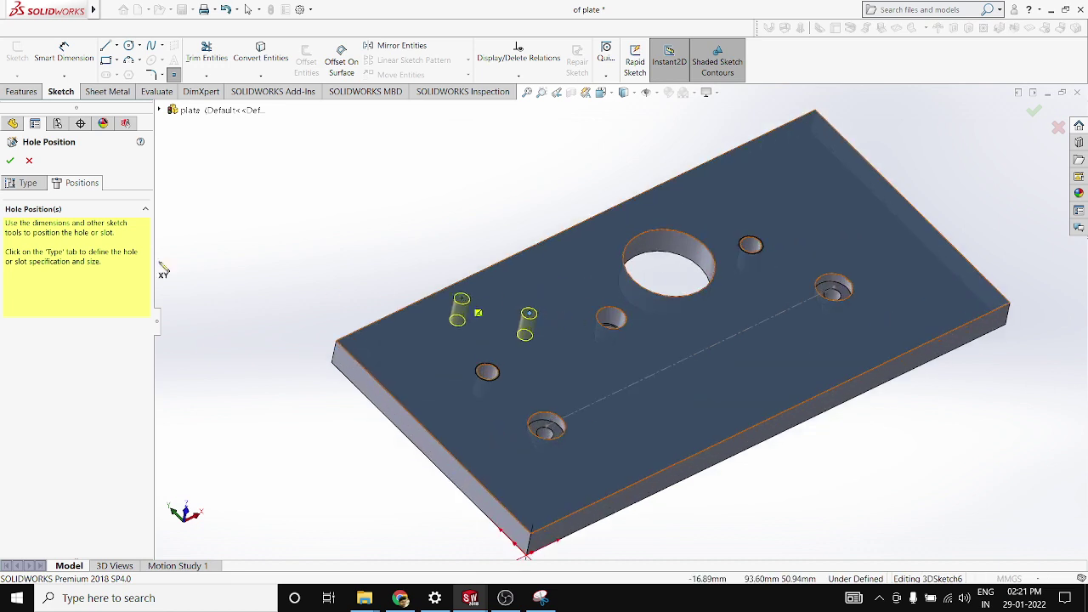
Step: Assign an H-series hole tolerance class to the dowel hole's fit and finish the hole
left_click(29, 183)
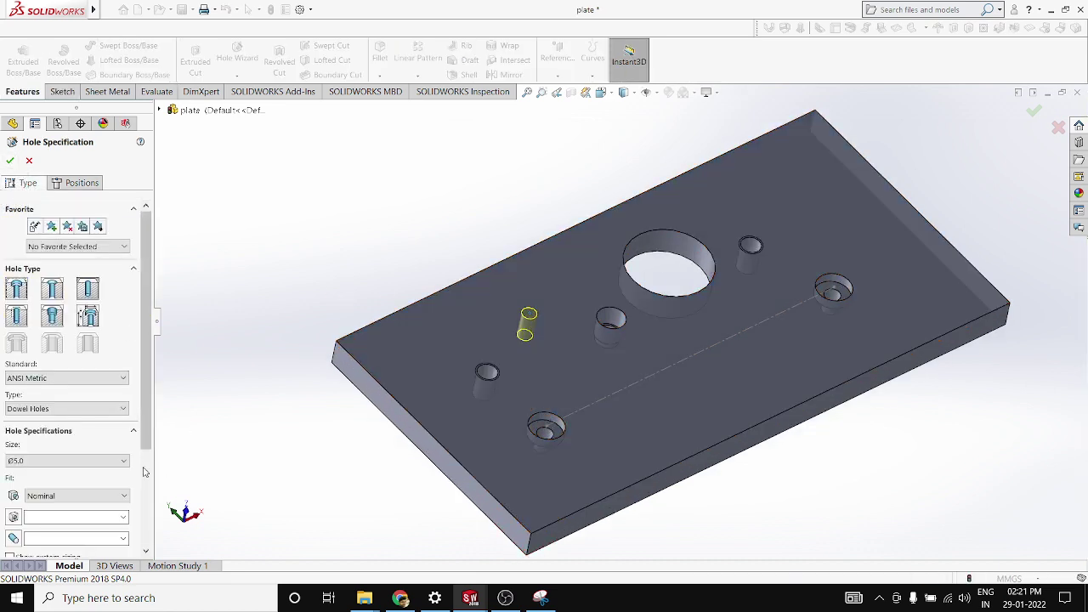
left_click_drag(149, 447, 149, 491)
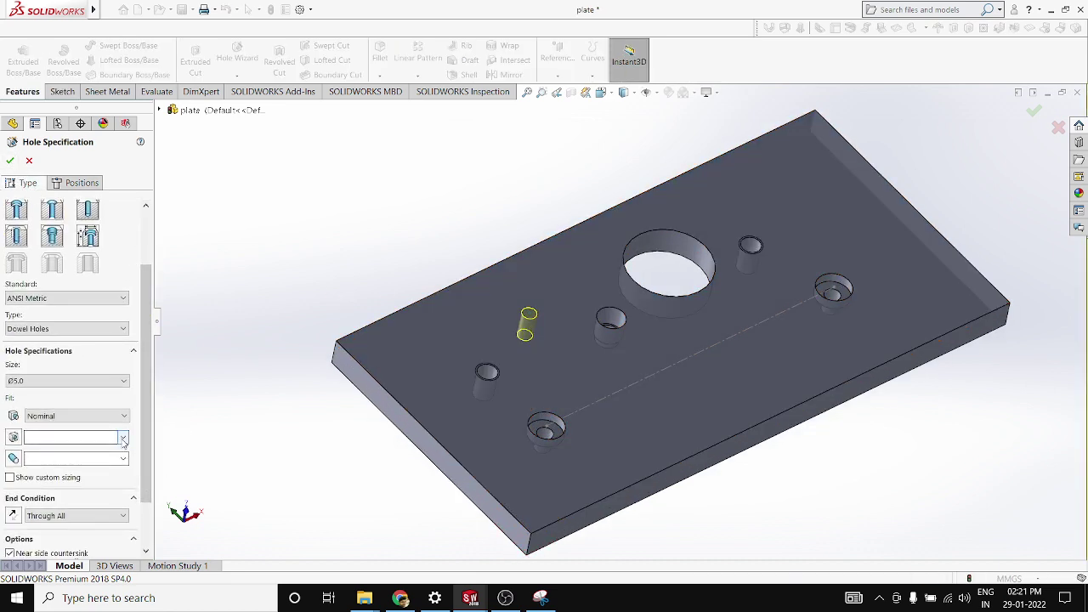
left_click(75, 437)
type("H")
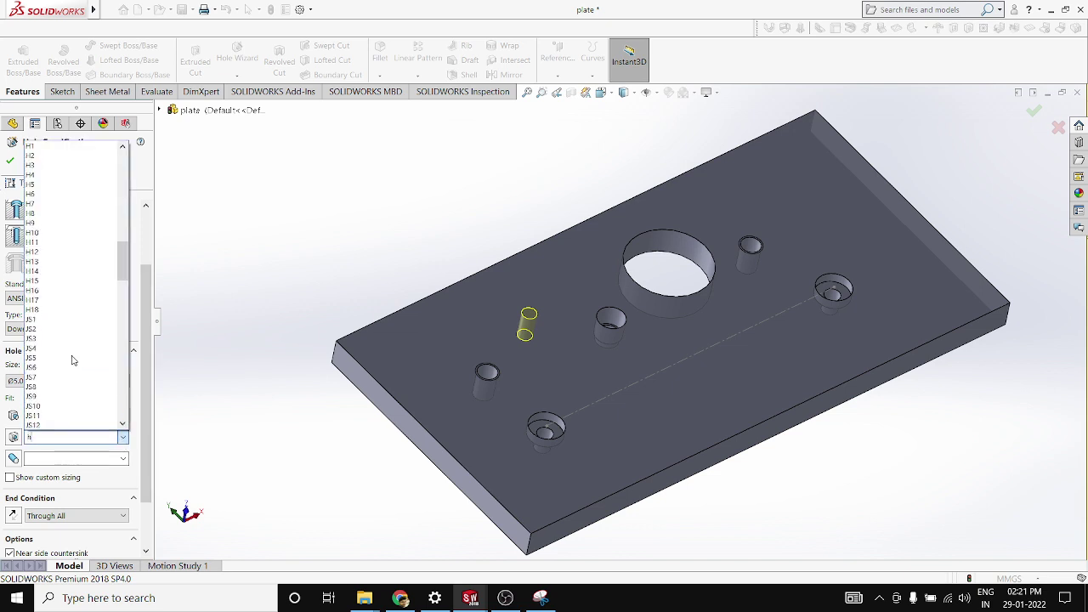
left_click(51, 213)
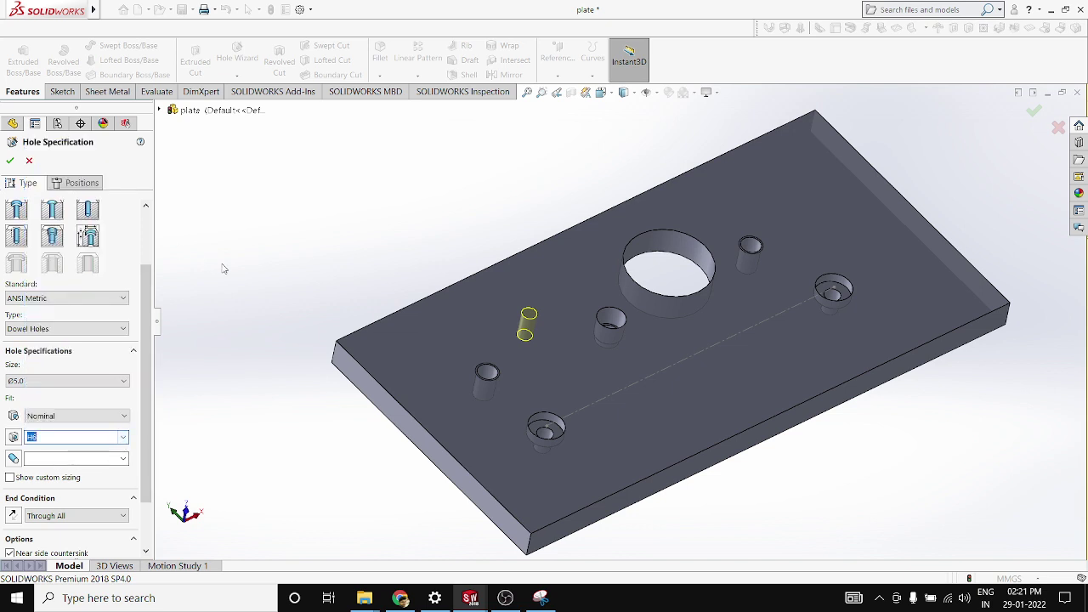
left_click(9, 160)
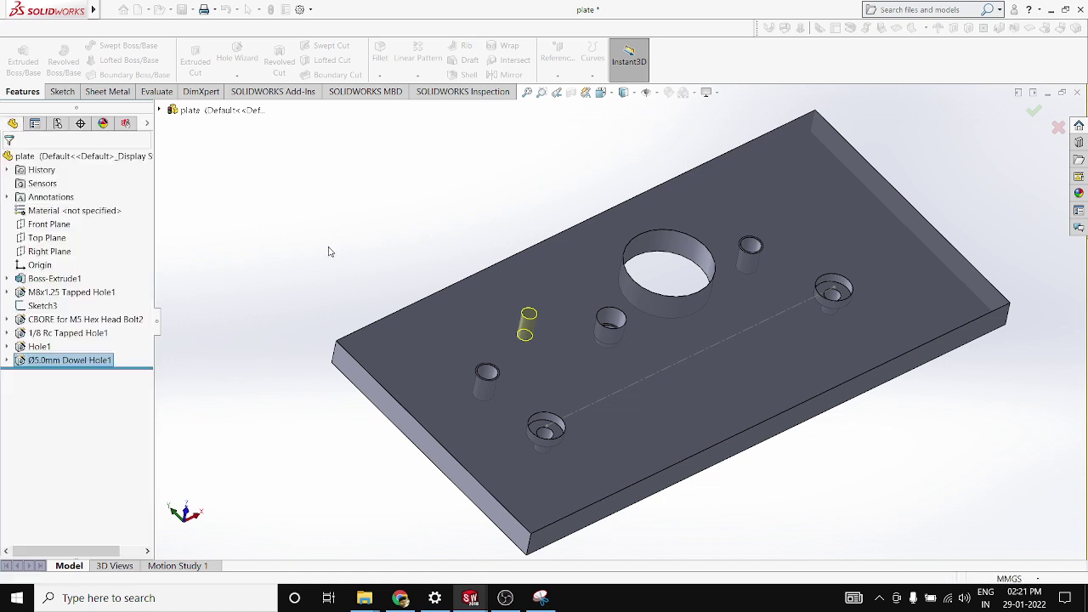
Step: Save the plate part with its dowel hole and return to the plate drawing
scroll(517, 289, "down", 3)
scroll(517, 285, "down", 2)
scroll(606, 395, "up", 2)
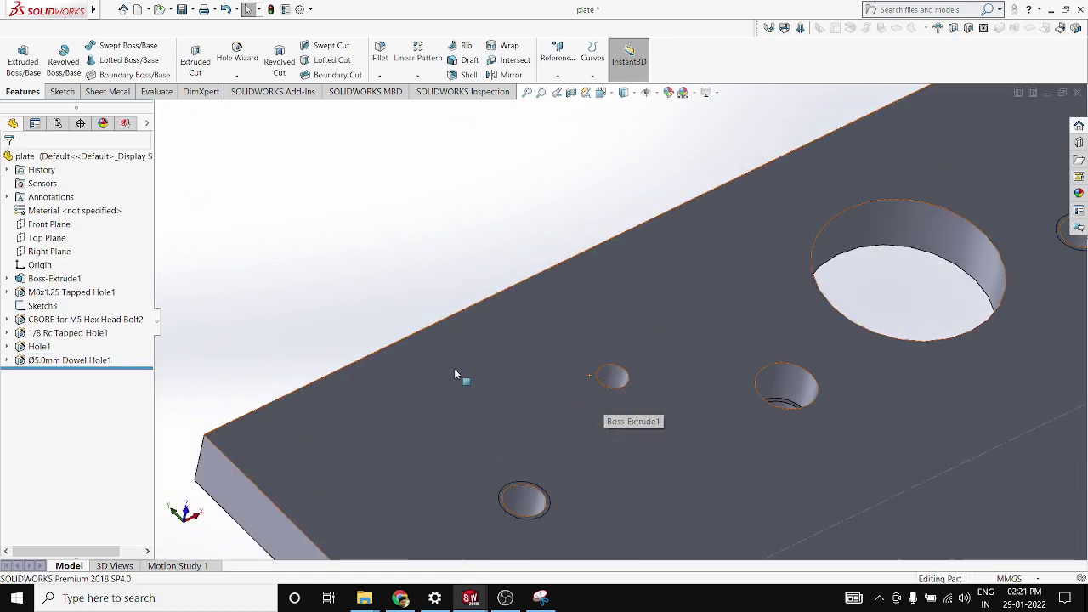
scroll(689, 364, "down", 3)
left_click(183, 10)
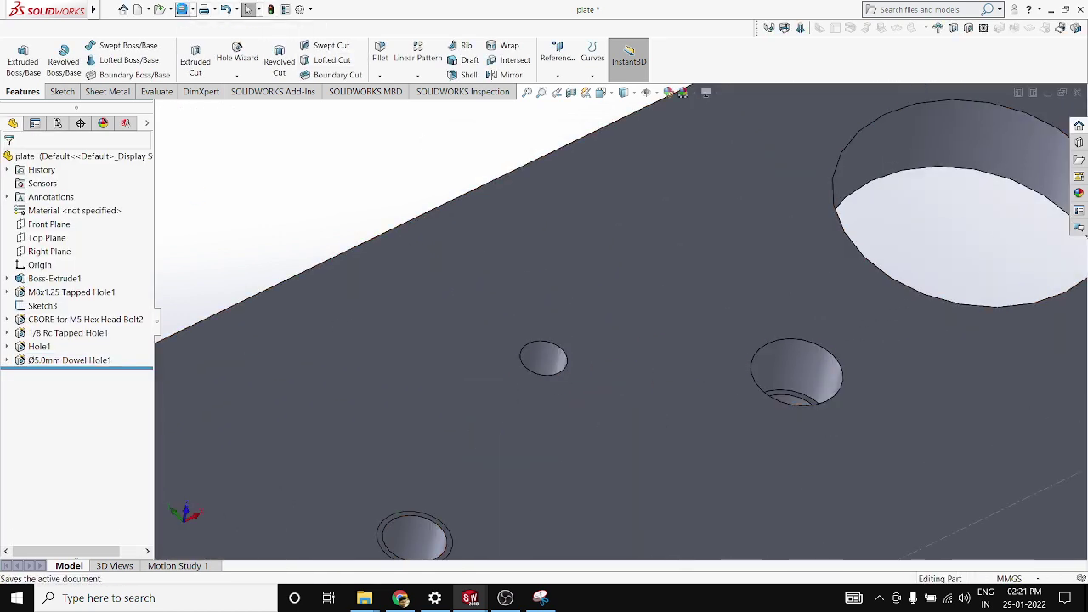
mouse_move(97, 10)
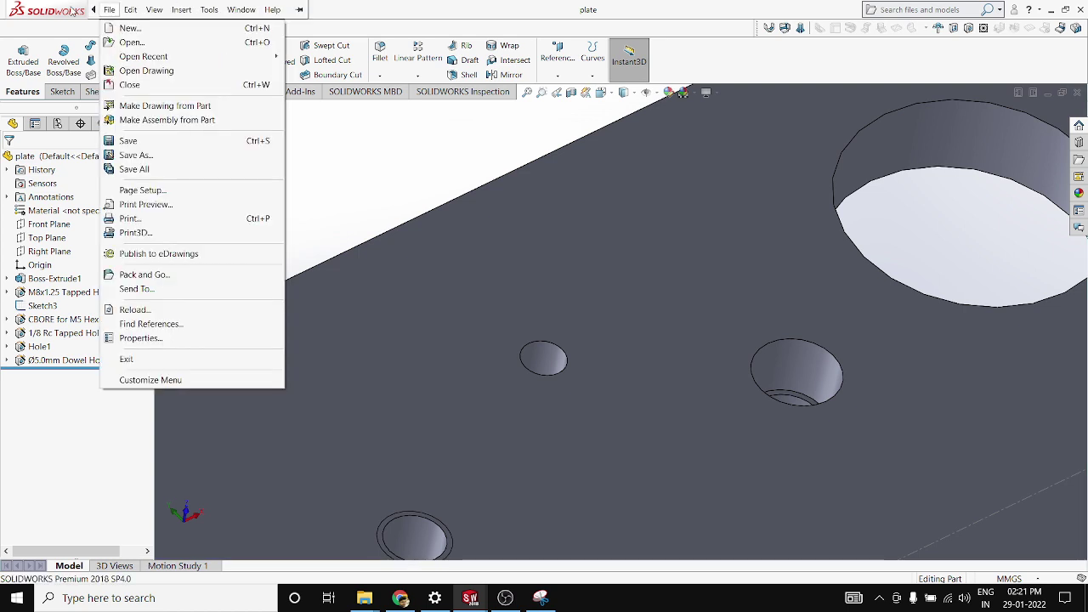
left_click(238, 10)
left_click(272, 150)
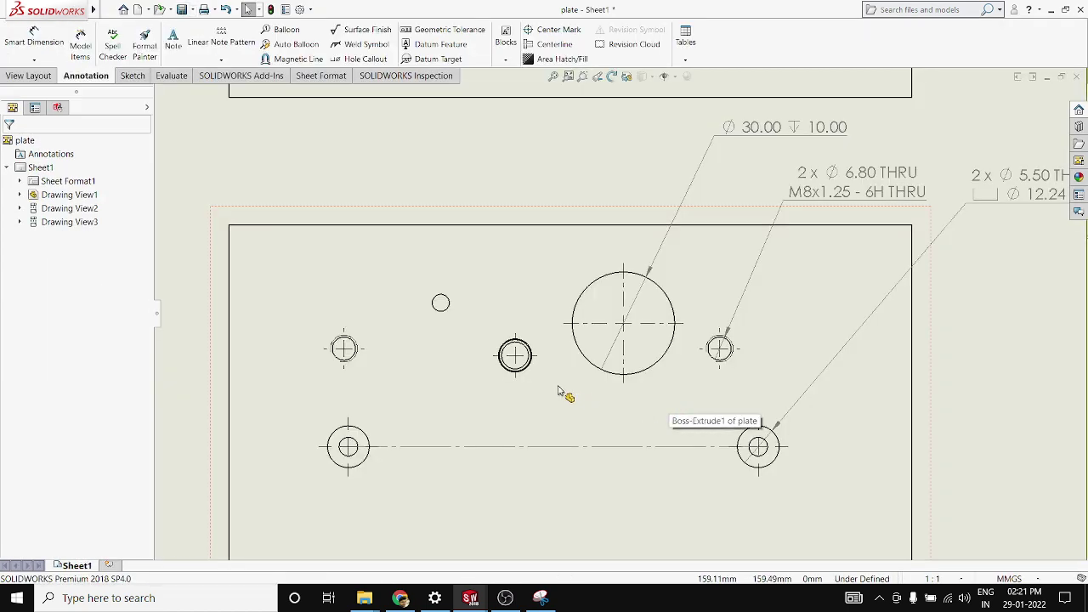
scroll(570, 387, "up", 5)
scroll(655, 318, "down", 6)
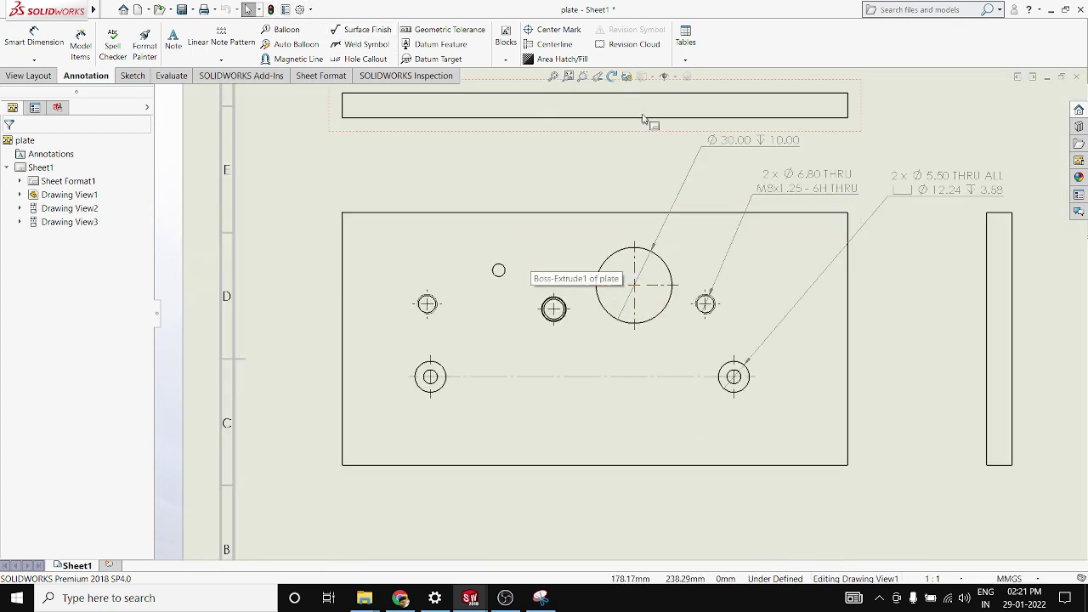
left_click(674, 78)
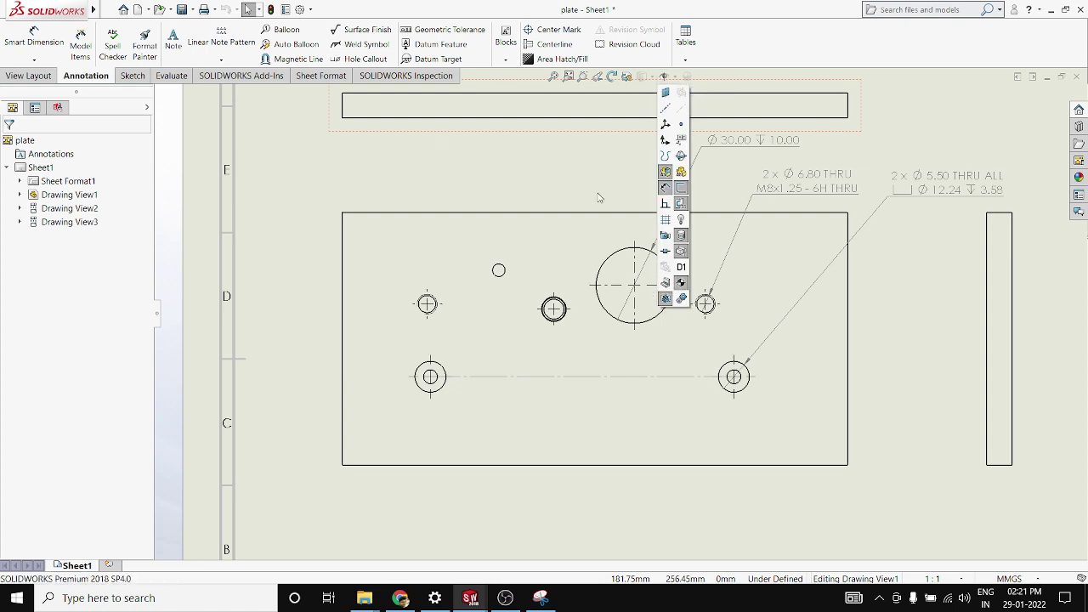
scroll(557, 195, "up", 3)
scroll(578, 255, "down", 5)
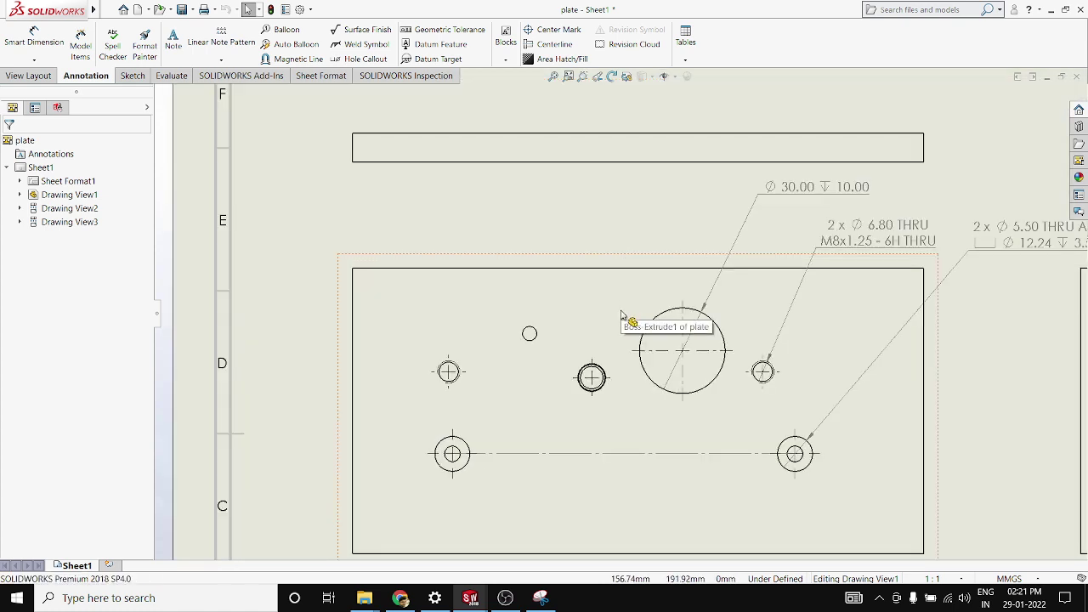
scroll(556, 333, "down", 3)
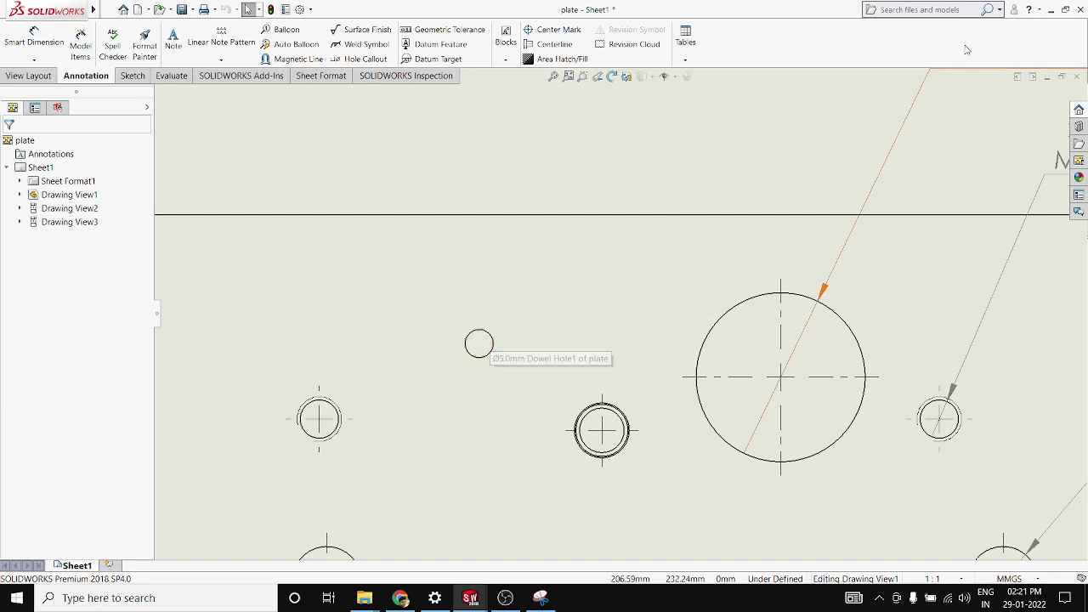
Step: Search files and models for "dowel", and dismiss the search results
left_click(942, 11)
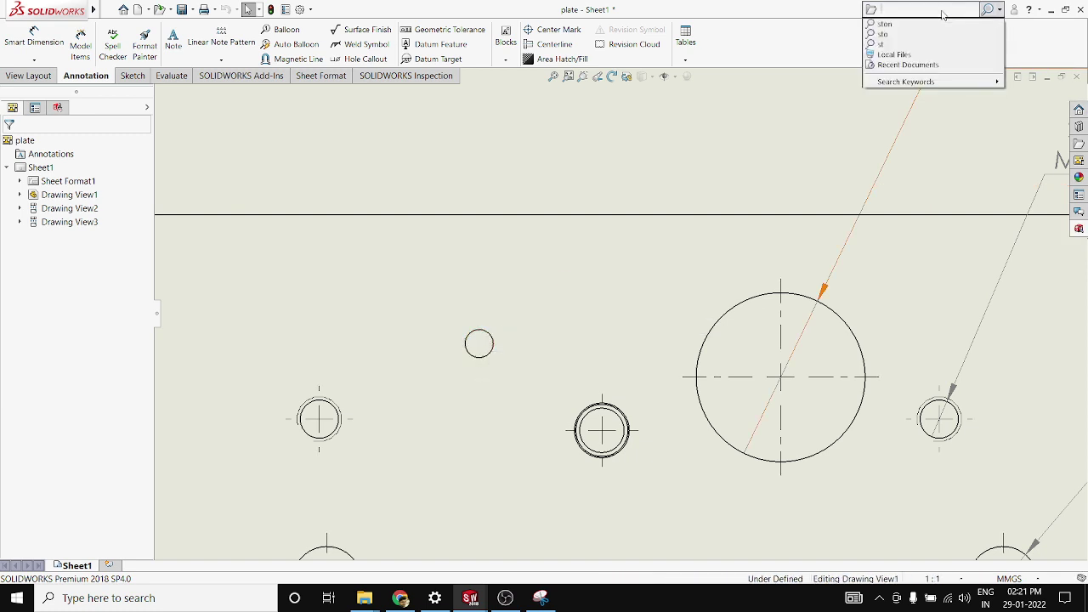
type("dow")
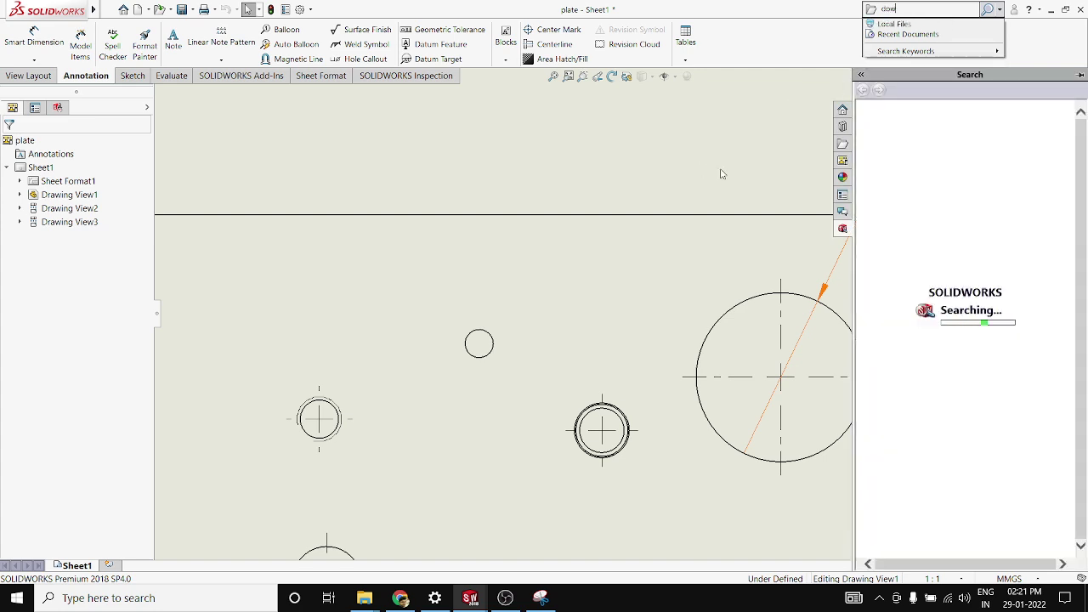
type("el")
key("Return")
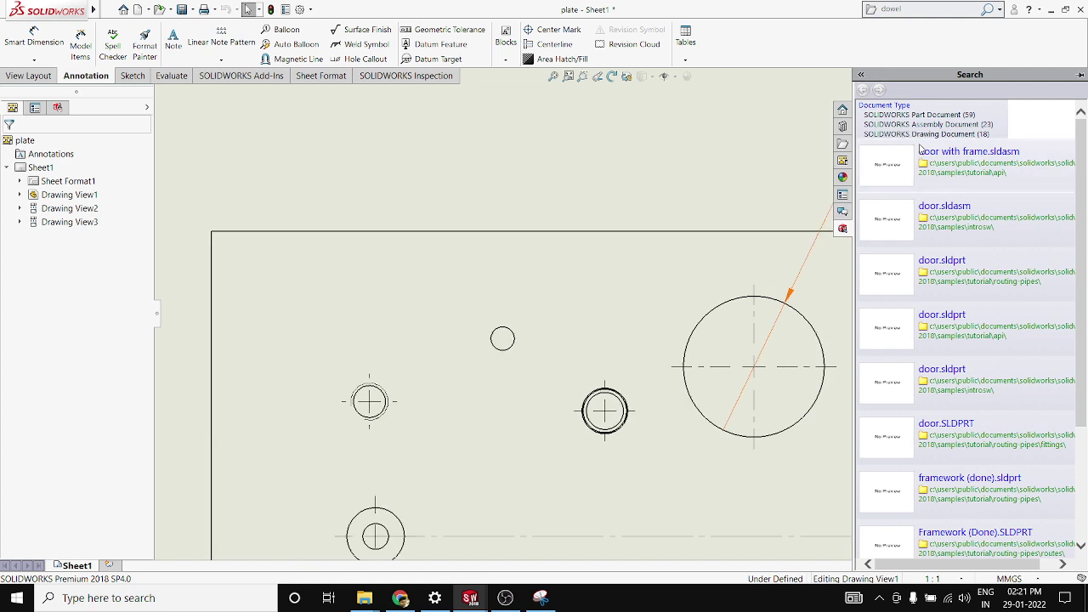
left_click(766, 139)
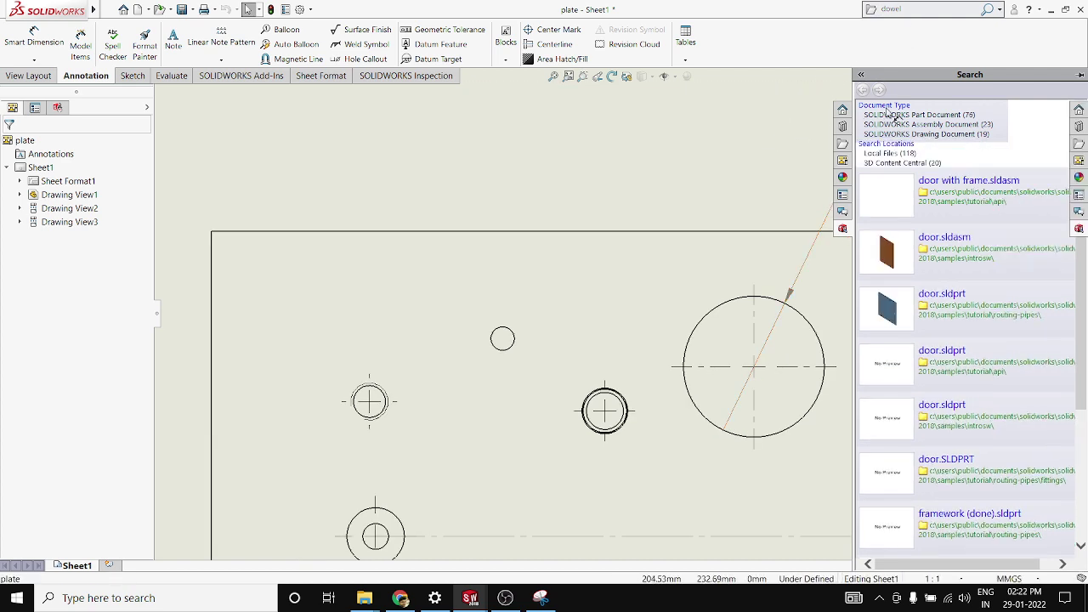
Step: Find the dowel pin symbol command with a commands search and add the symbol to the dowel hole in the front view
left_click(1001, 10)
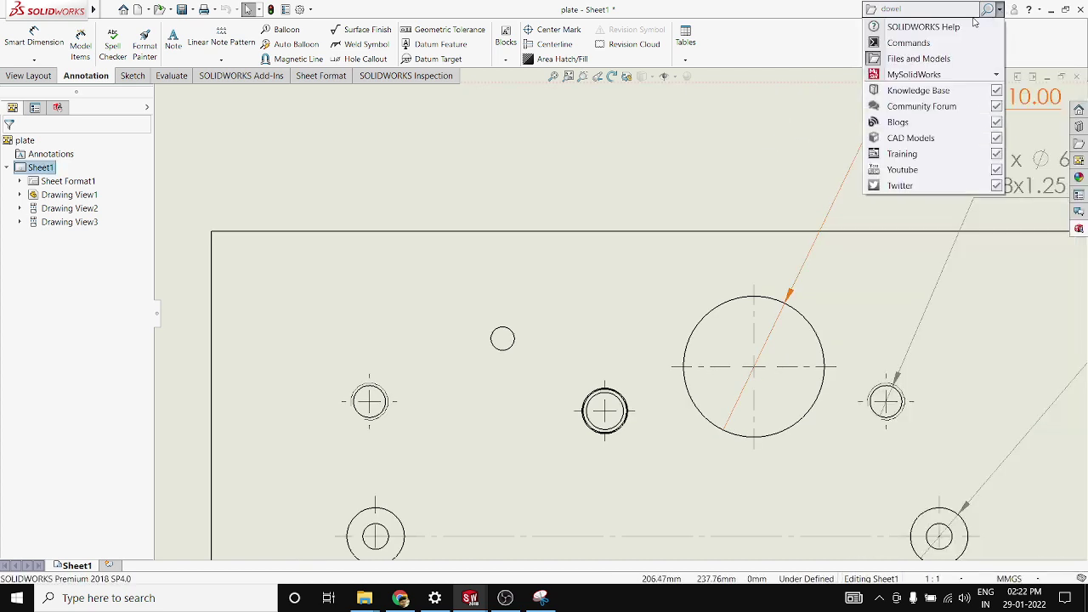
left_click(936, 42)
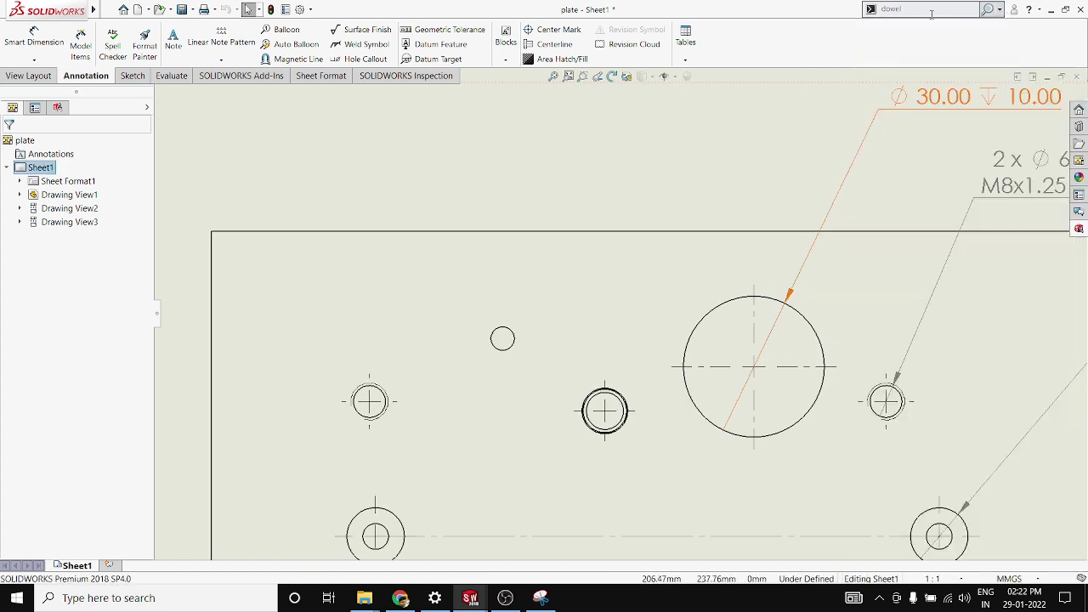
left_click(988, 10)
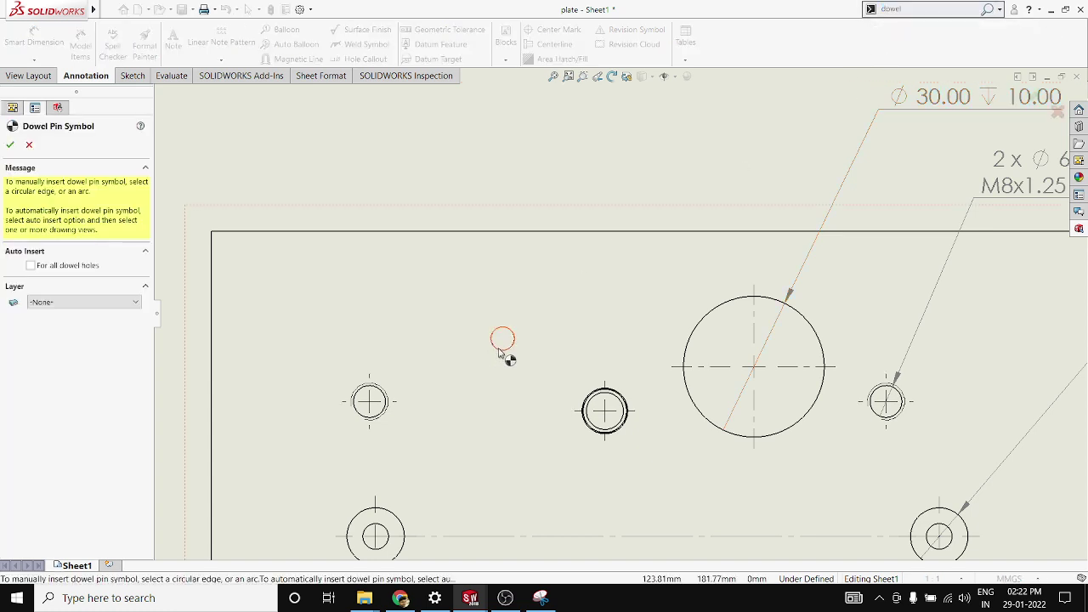
left_click(501, 352)
left_click(10, 145)
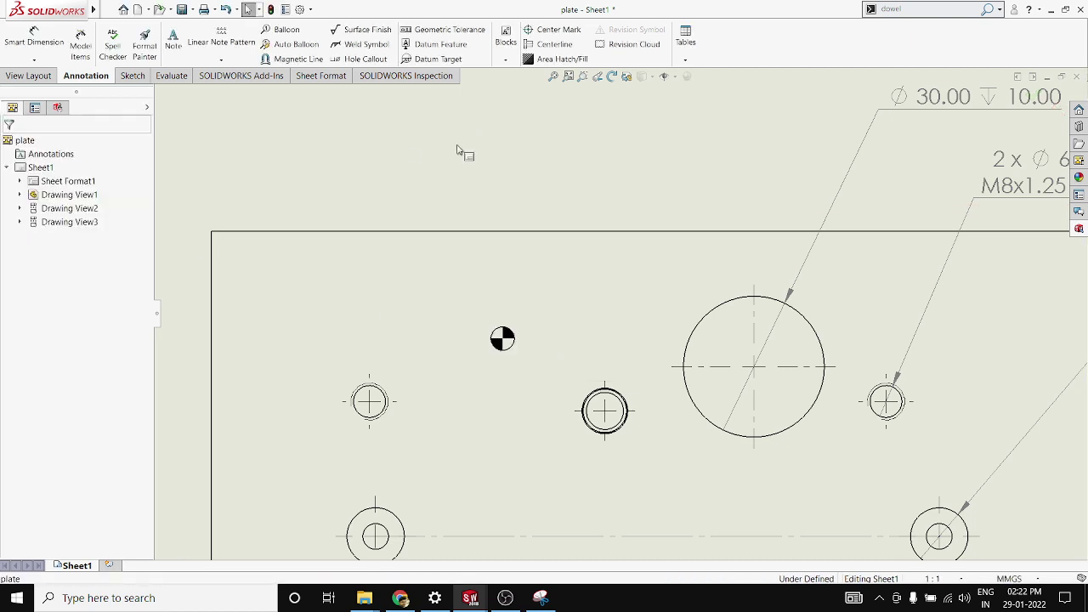
Step: Refresh the View Palette and place a second Front view of the plate directly below the existing one, without projected views
key("f")
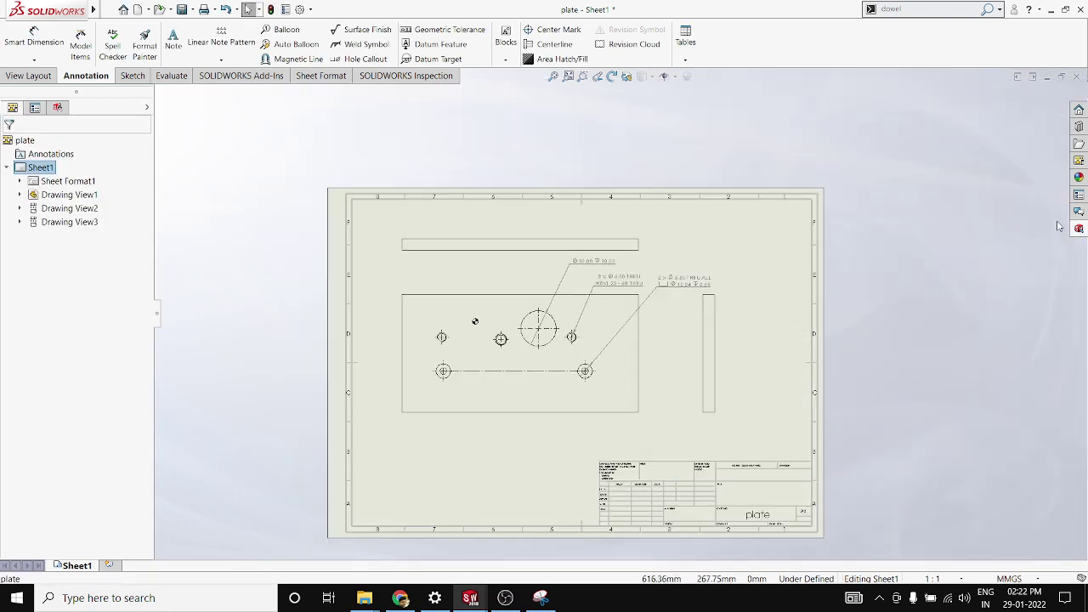
left_click(1079, 160)
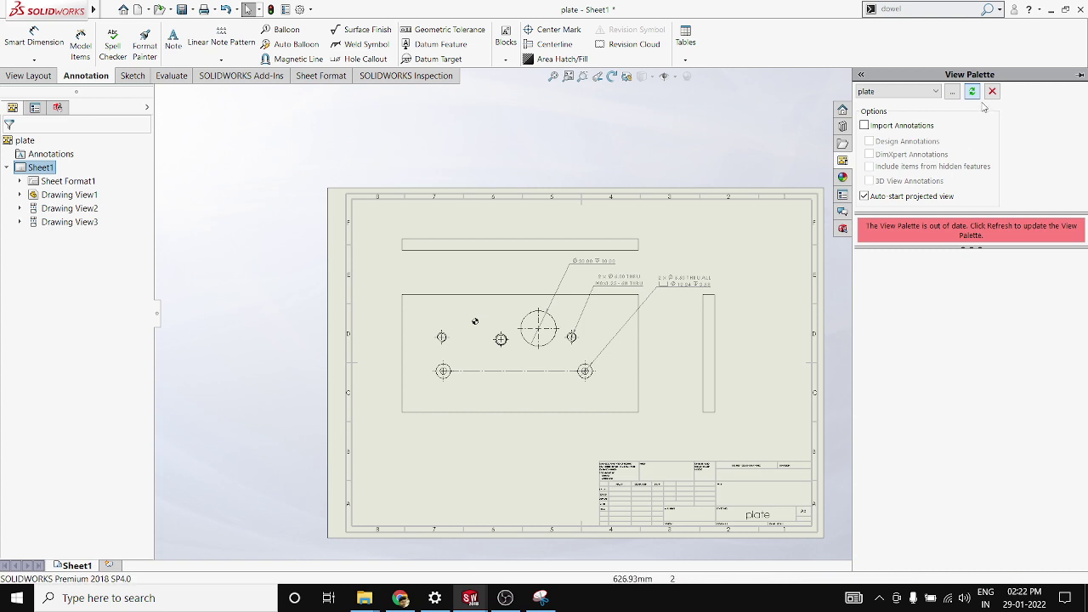
left_click(972, 91)
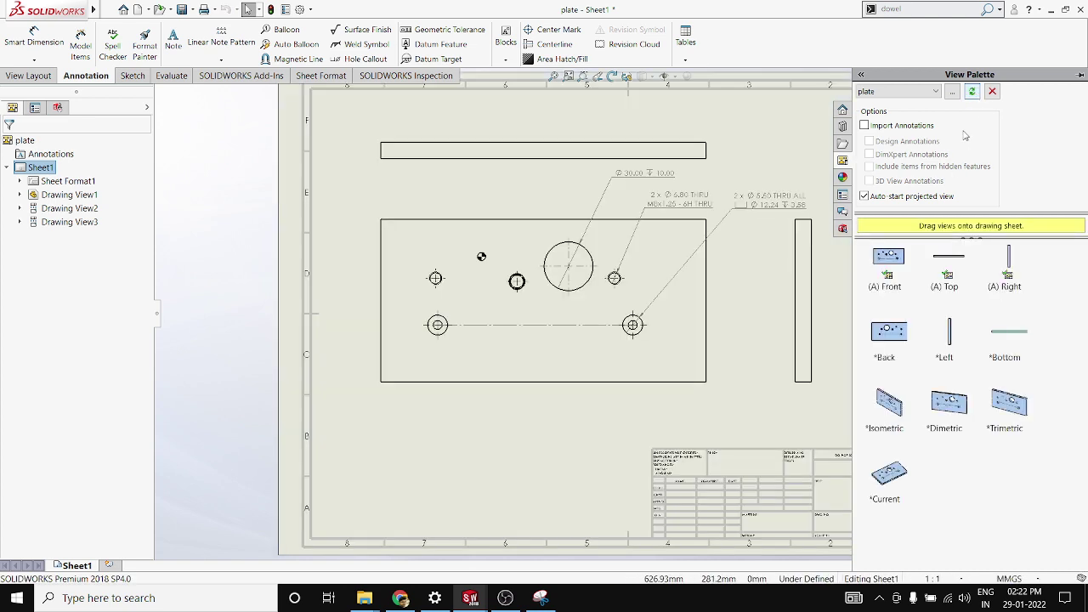
mouse_move(901, 274)
left_mouse_down()
mouse_move(468, 302)
mouse_move(576, 403)
mouse_move(531, 473)
left_mouse_up()
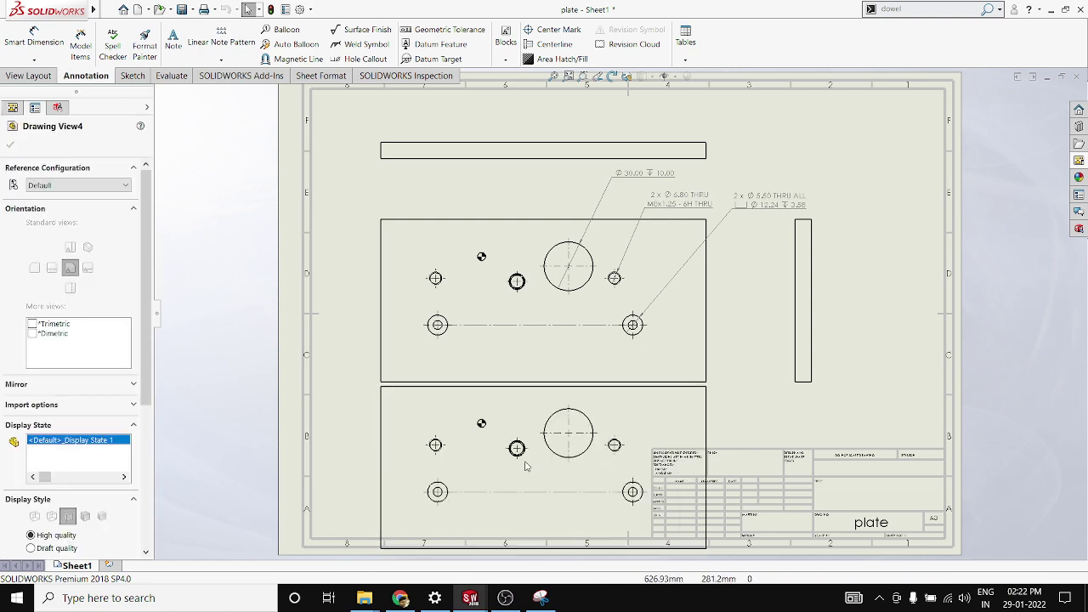
scroll(492, 441, "down", 3)
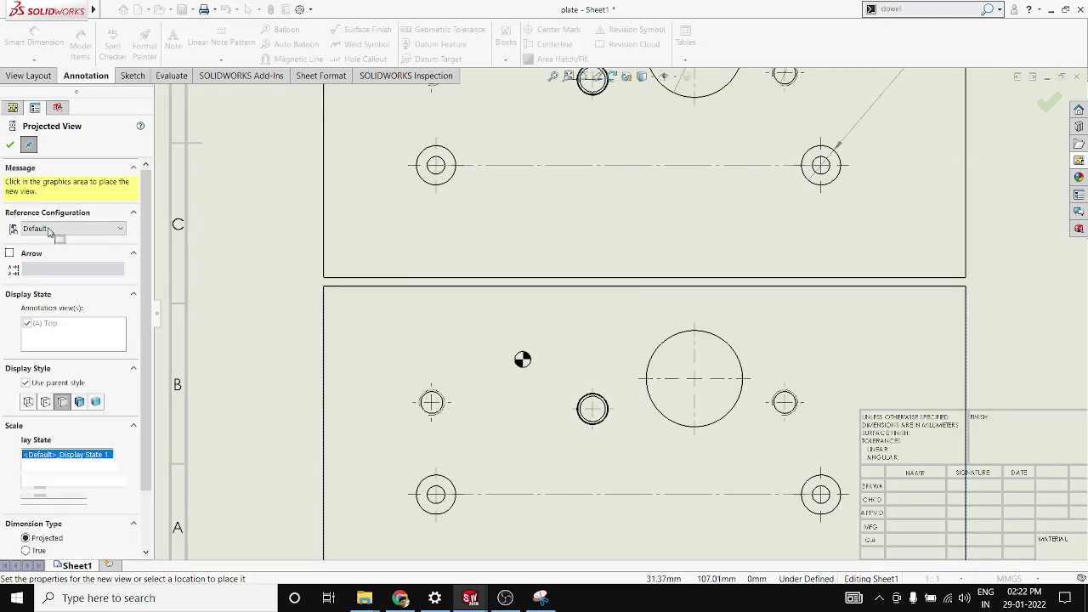
key("Escape")
scroll(620, 314, "up", 4)
scroll(742, 319, "down", 2)
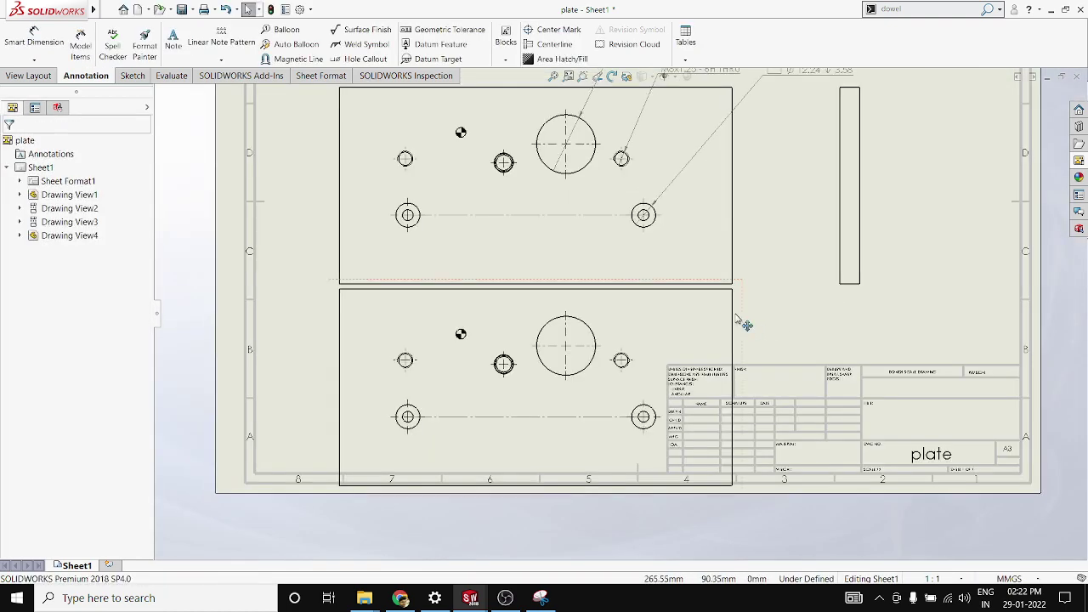
Step: Delete the duplicate front view below the original one
left_click(751, 316)
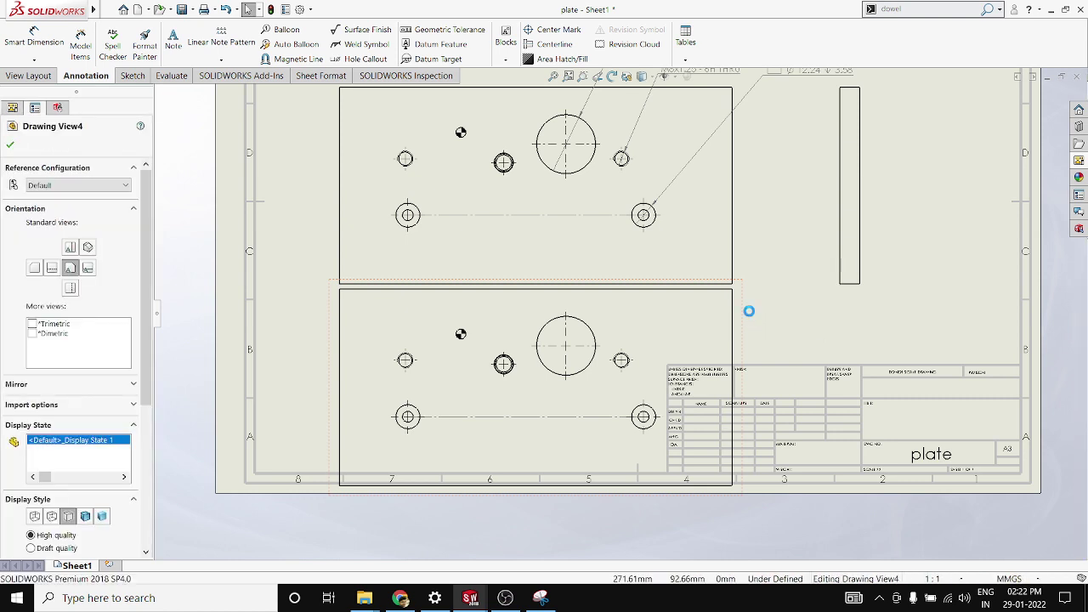
key("Delete")
left_click(638, 248)
Step: Add a hole callout to the dowel hole and place its text above the front view, beside the 30 mm hole's callout
key("f")
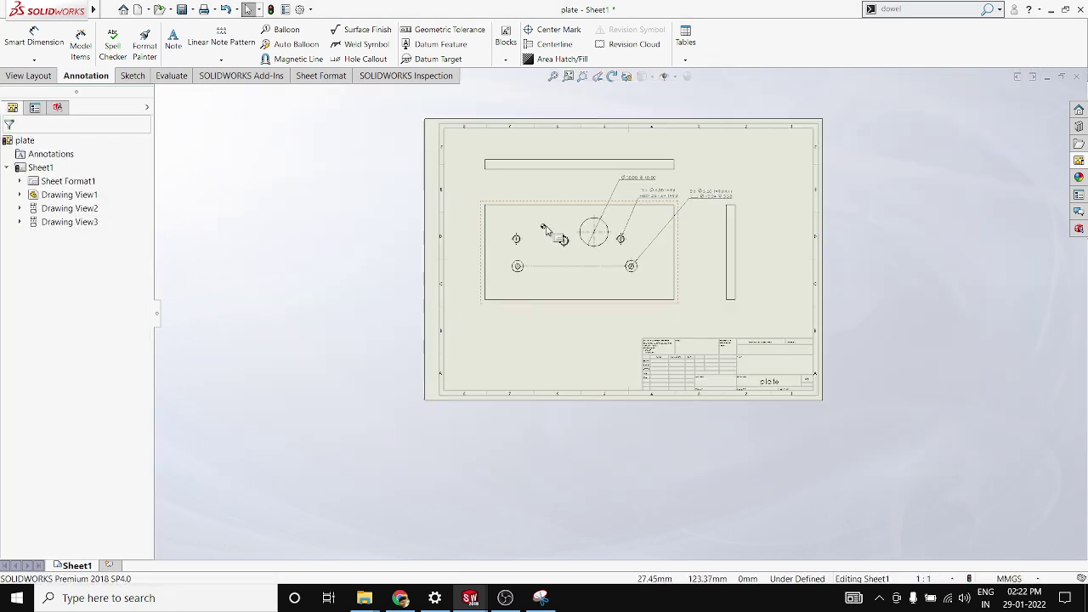
scroll(524, 166, "down", 3)
scroll(538, 333, "down", 3)
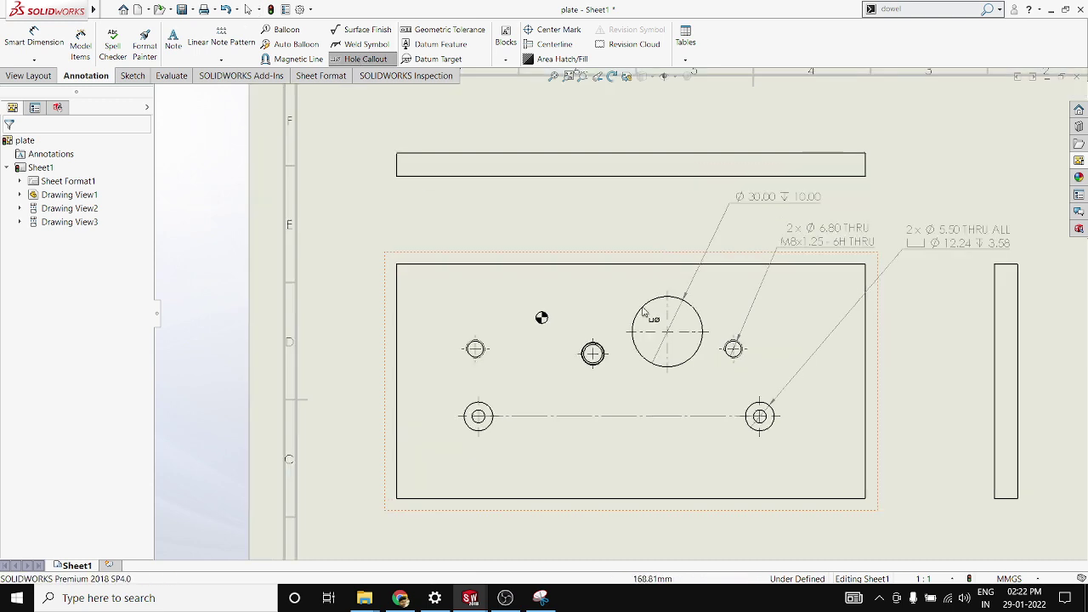
left_click(495, 329)
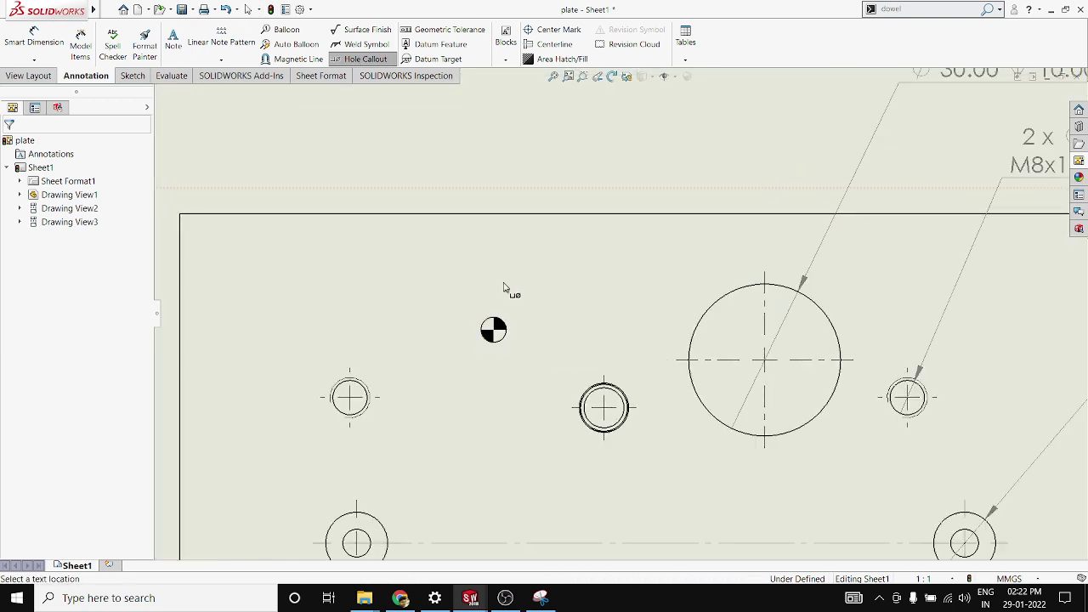
left_click(689, 166)
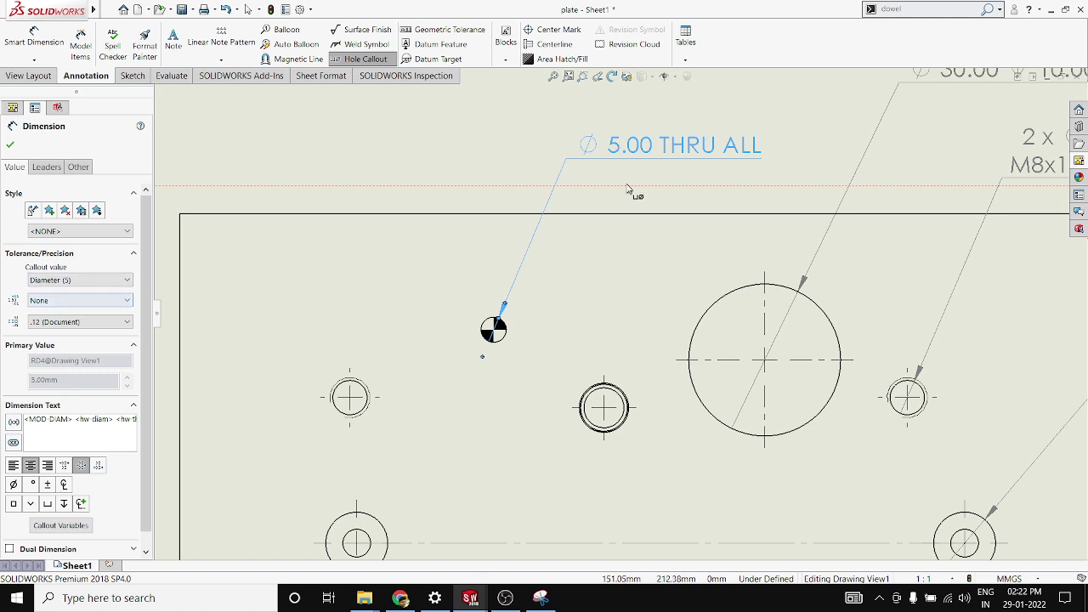
Step: Set the dowel hole callout's diameter tolerance to Fit with tolerance with hole fit H6
left_click(110, 302)
left_click(79, 391)
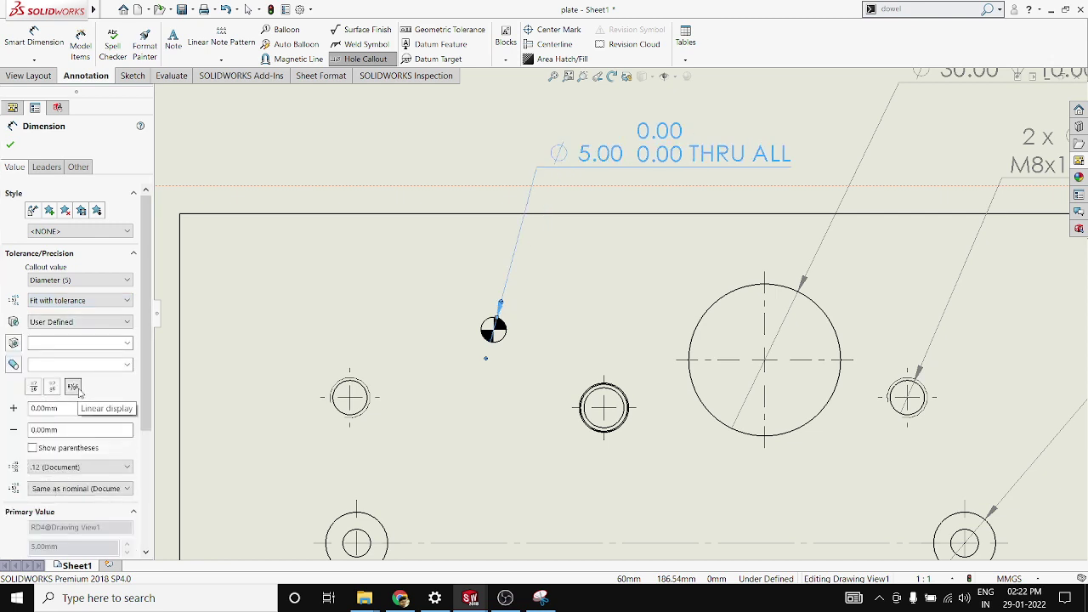
left_click(128, 343)
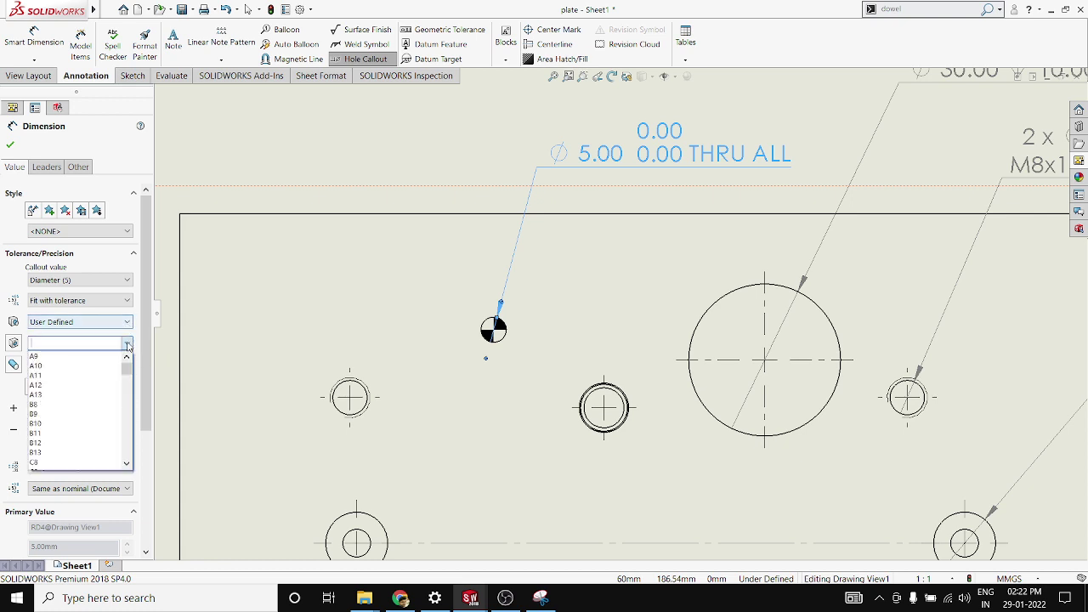
type("h")
left_click(76, 405)
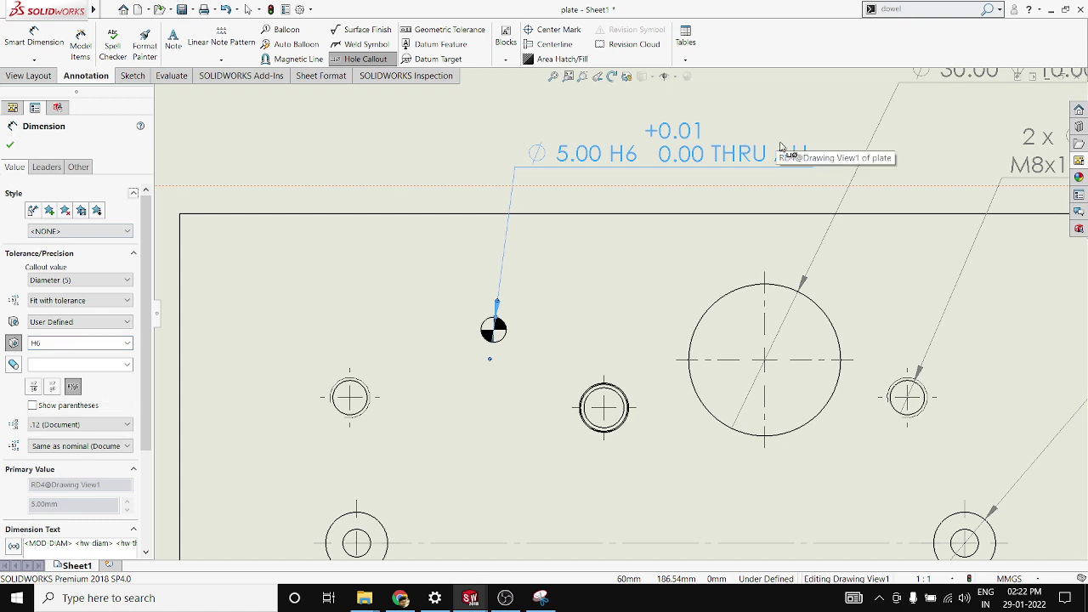
left_click(11, 145)
Step: Open the plate part from the drawing's front view and orient the model to show the dowel hole's dimensions
scroll(557, 235, "up", 1)
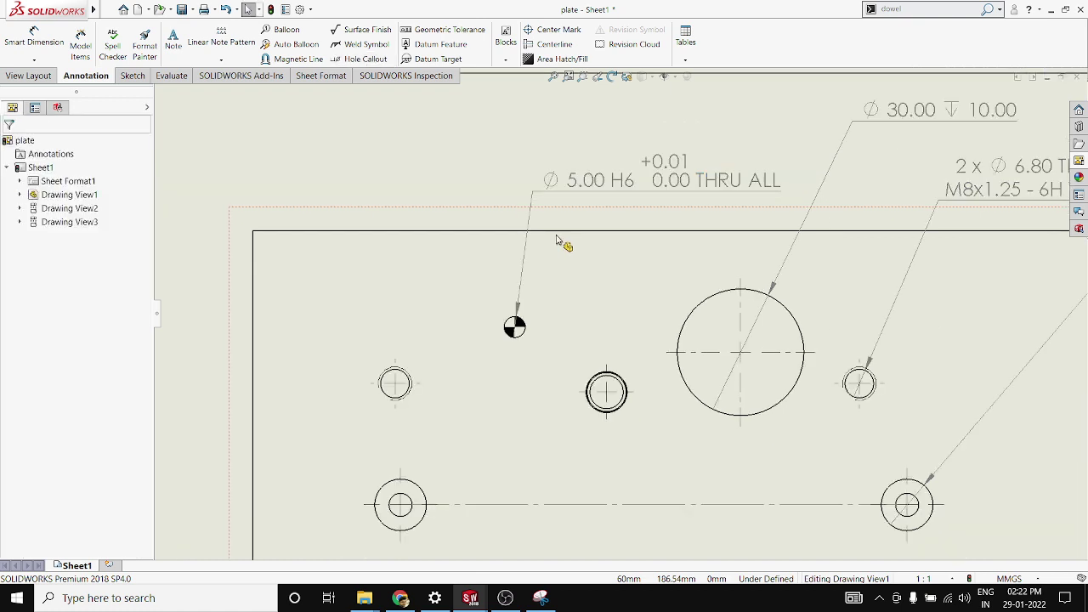
left_click(491, 206)
left_click(532, 176)
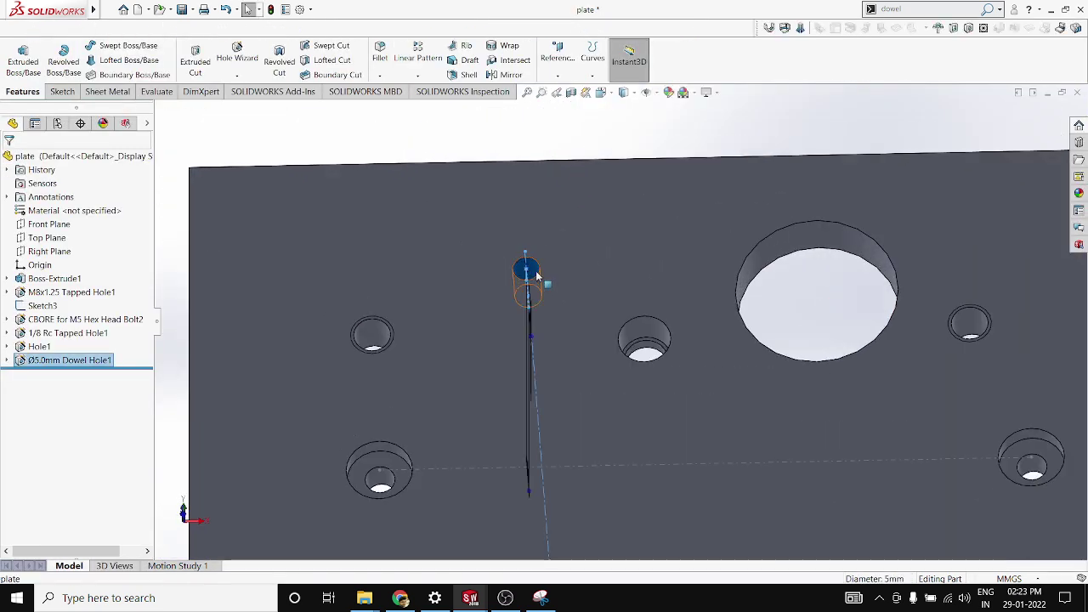
middle_click_drag(536, 272, 587, 161)
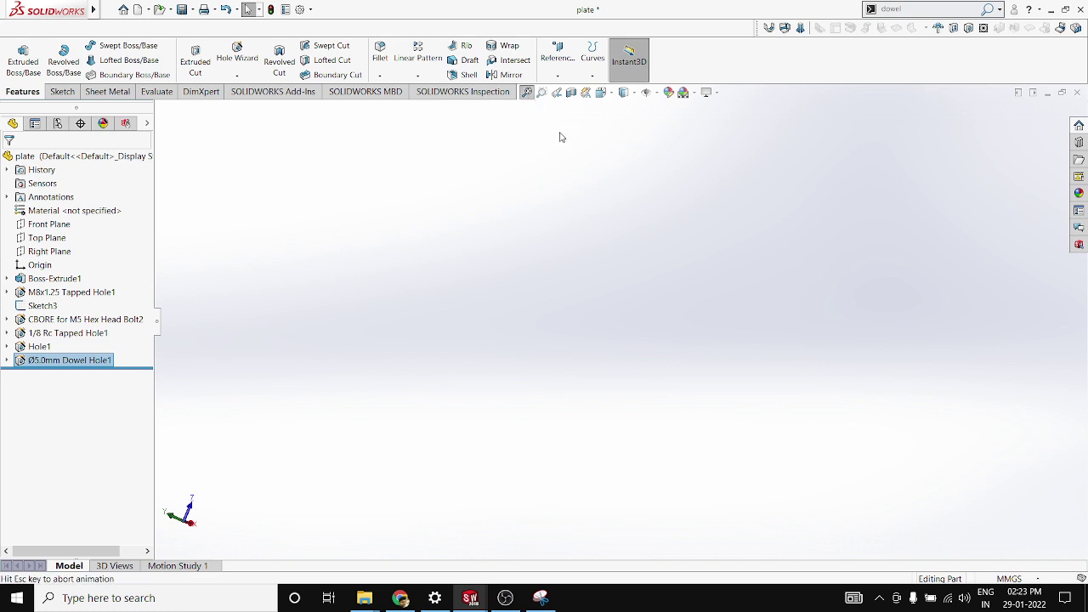
mouse_move(556, 236)
middle_mouse_down()
mouse_move(573, 236)
mouse_move(555, 257)
middle_mouse_up()
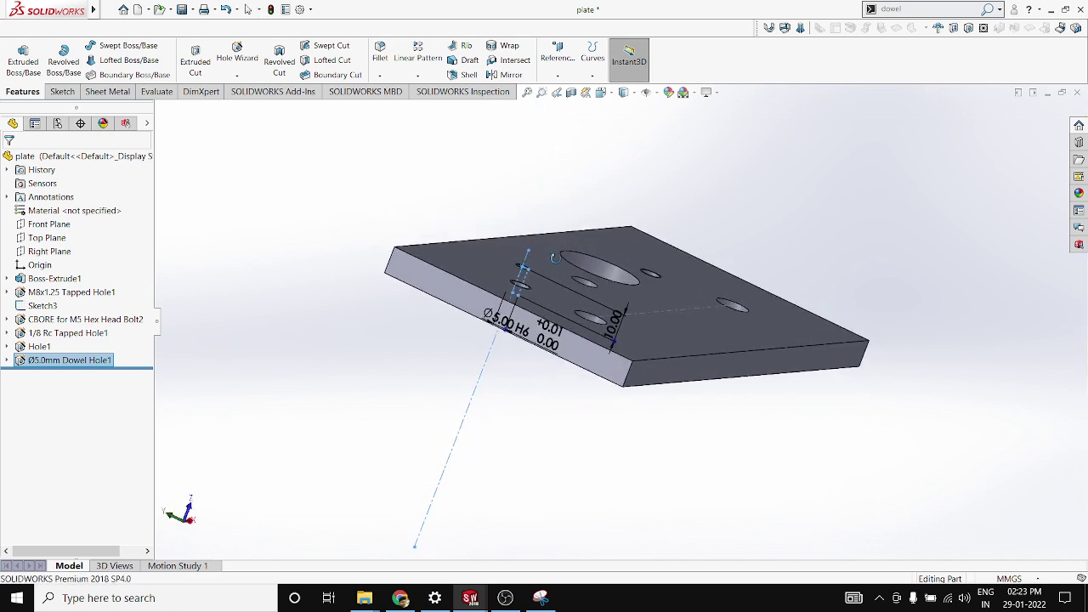
scroll(489, 358, "down", 3)
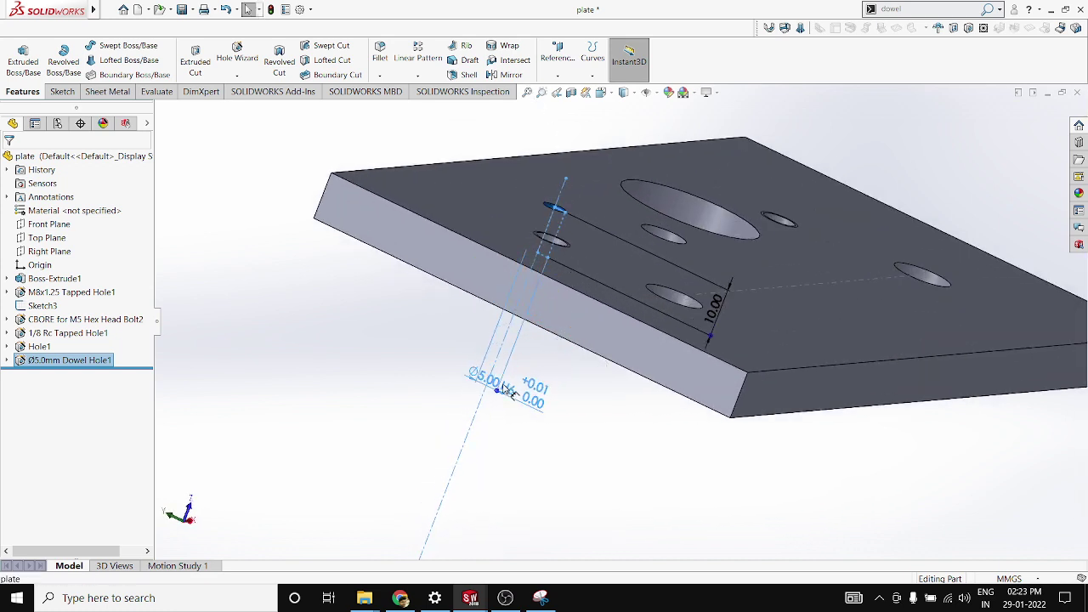
Step: Apply the Fit with tolerance type to the dowel hole's diameter dimension in the part and save the part
left_click(507, 390)
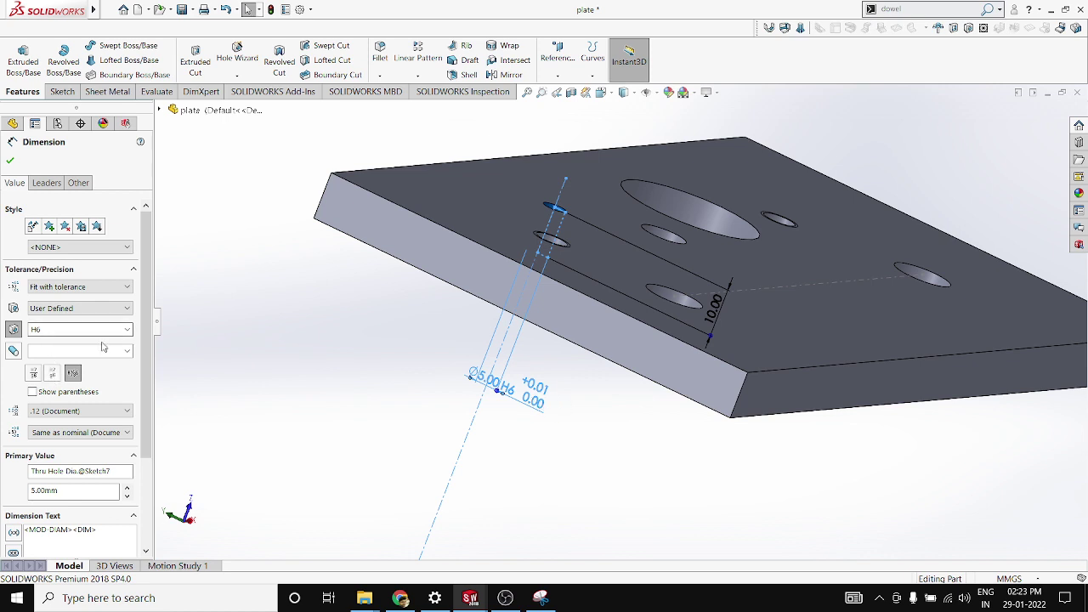
left_click(119, 295)
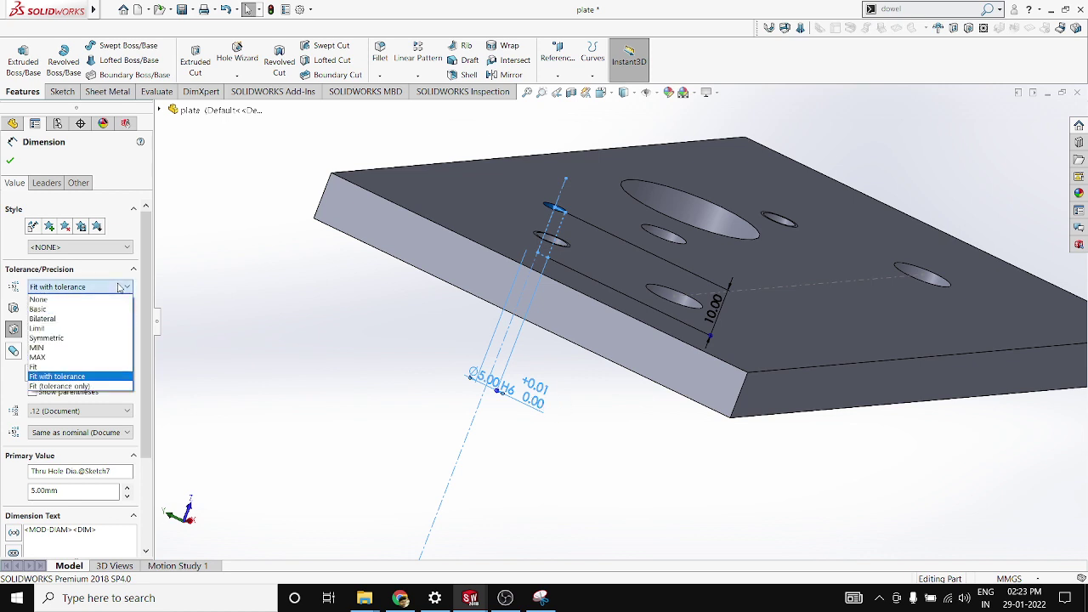
left_click(101, 377)
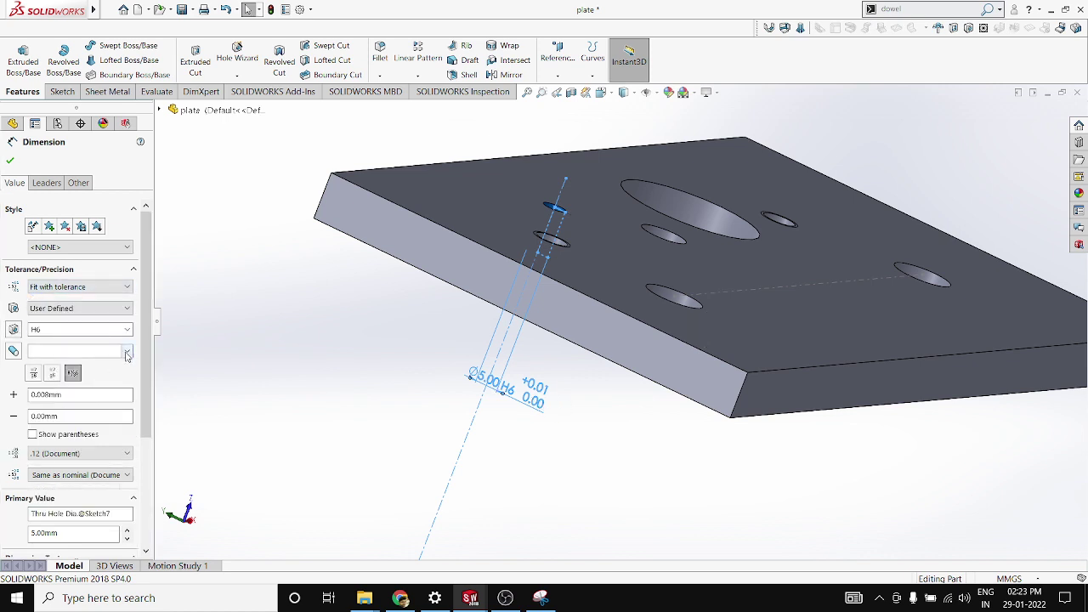
scroll(450, 417, "down", 5)
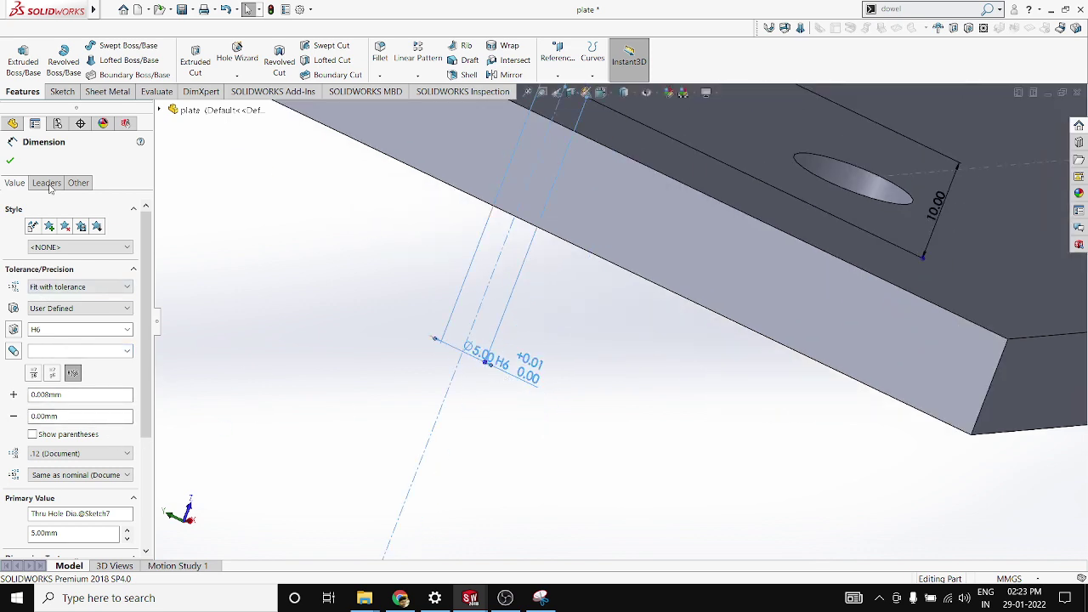
left_click(12, 161)
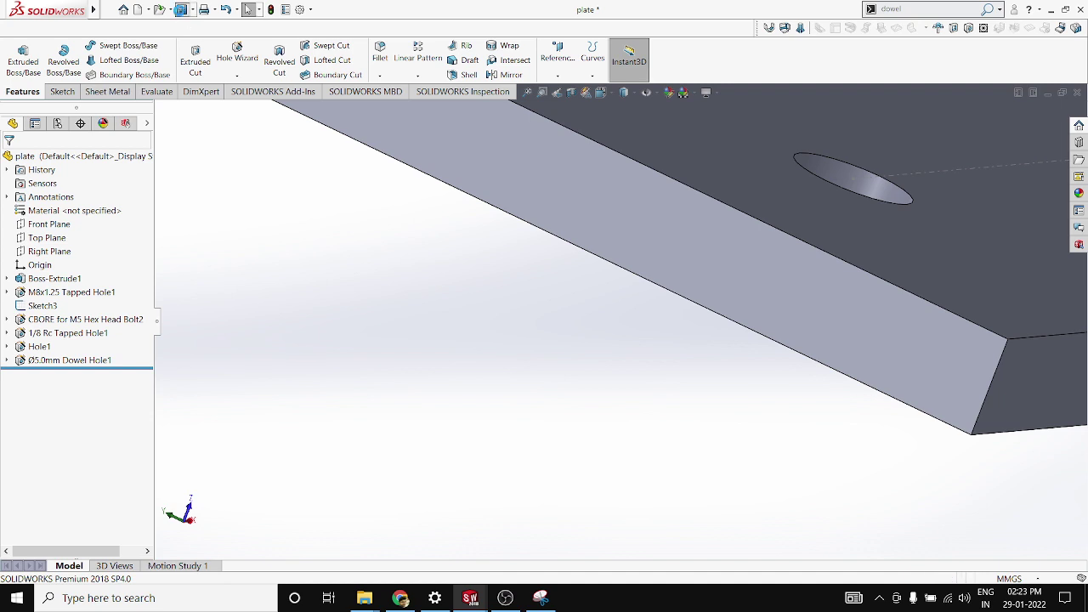
Step: Return to the plate drawing and delete the front, side and top views from the sheet
left_click(239, 9)
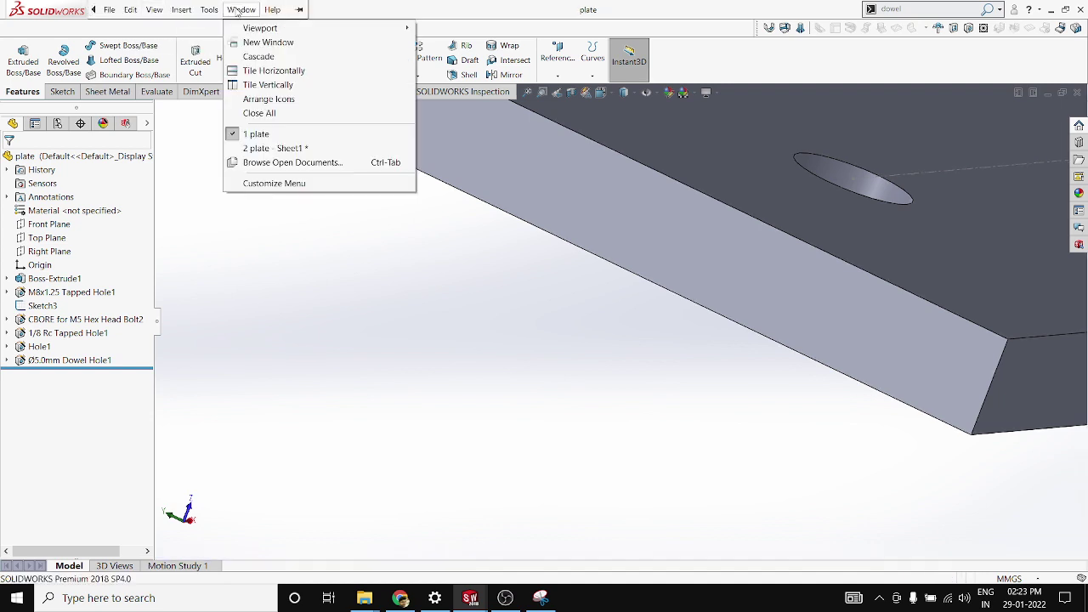
left_click(274, 148)
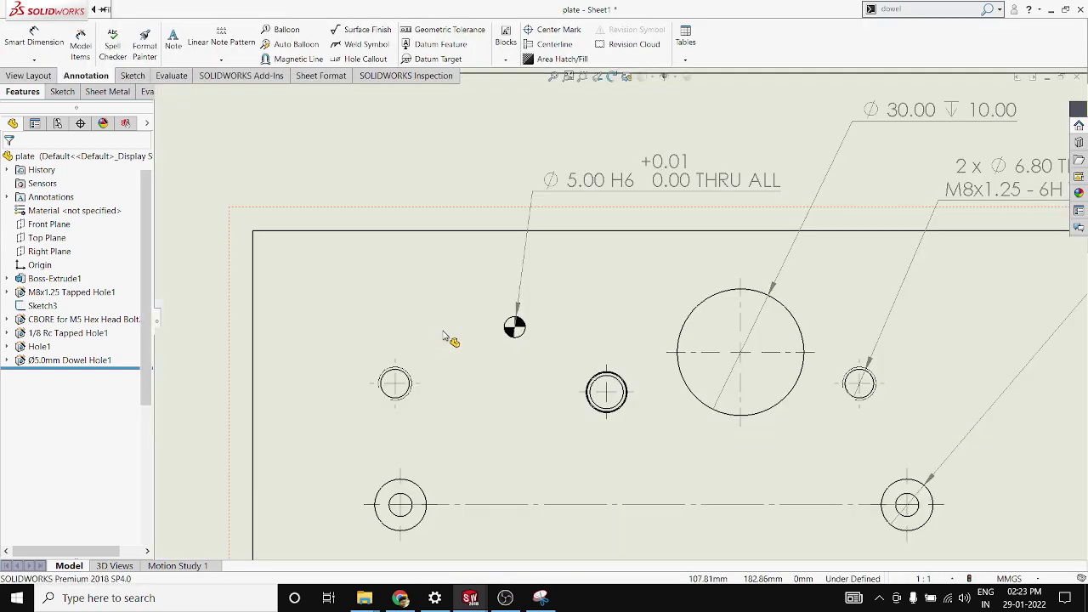
scroll(448, 337, "up", 5)
scroll(624, 357, "down", 3)
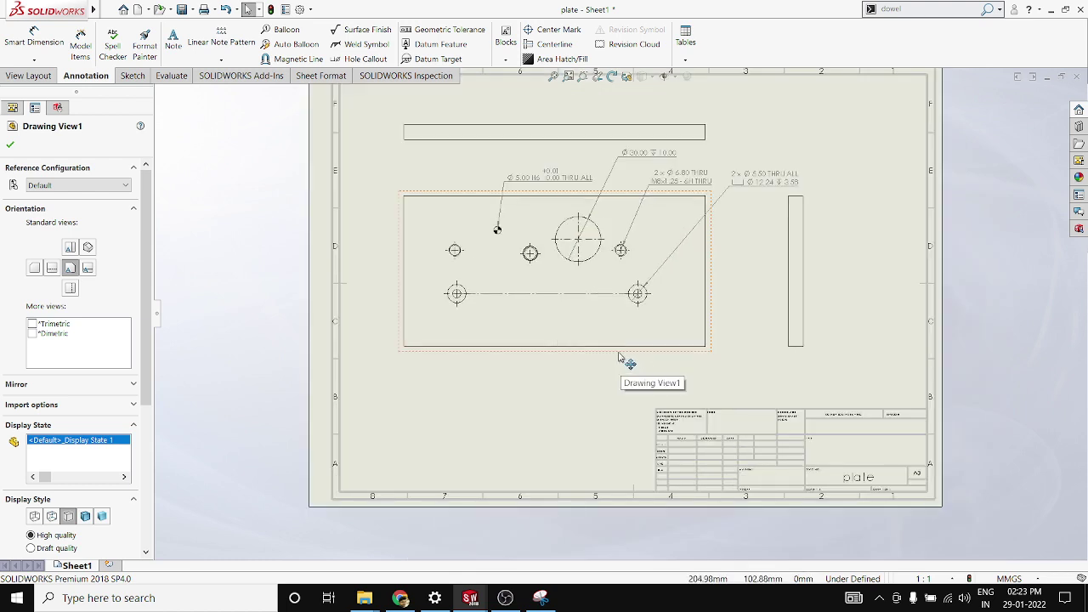
key("Delete")
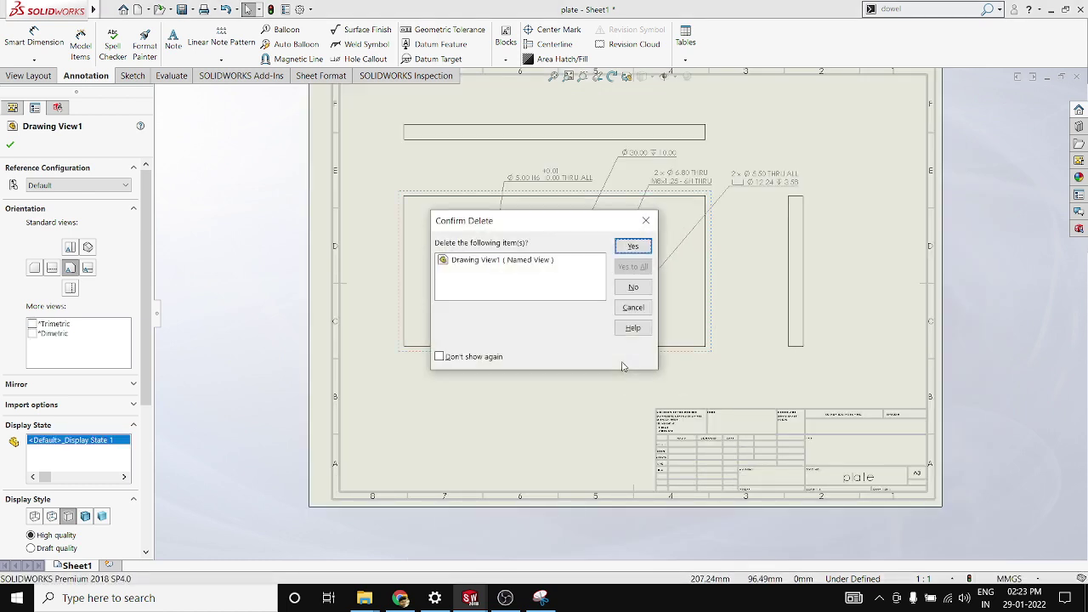
left_click(639, 247)
left_click(783, 274)
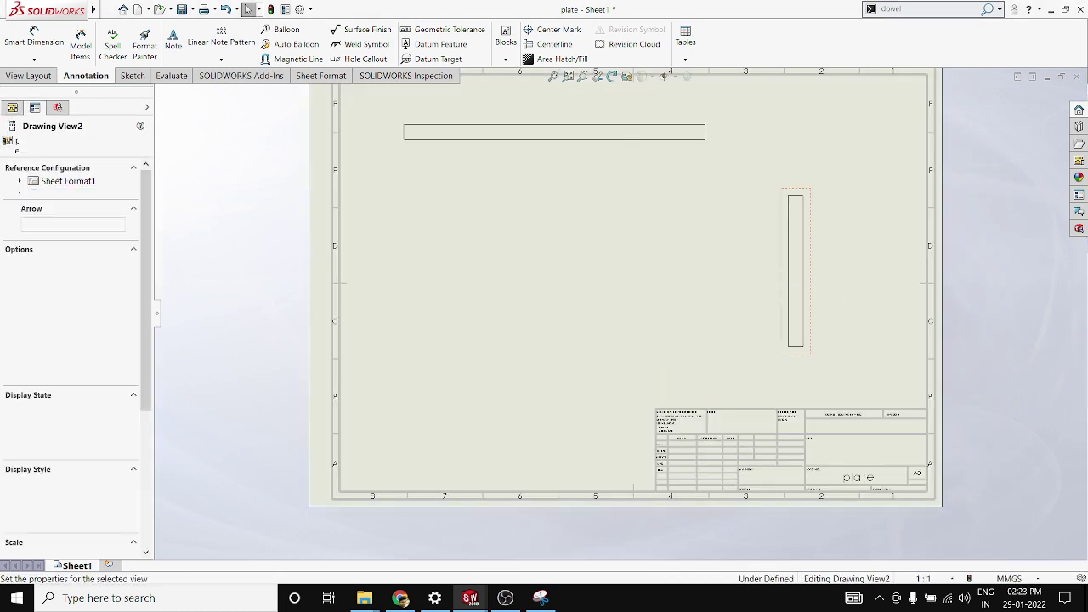
key("Delete")
left_click(643, 246)
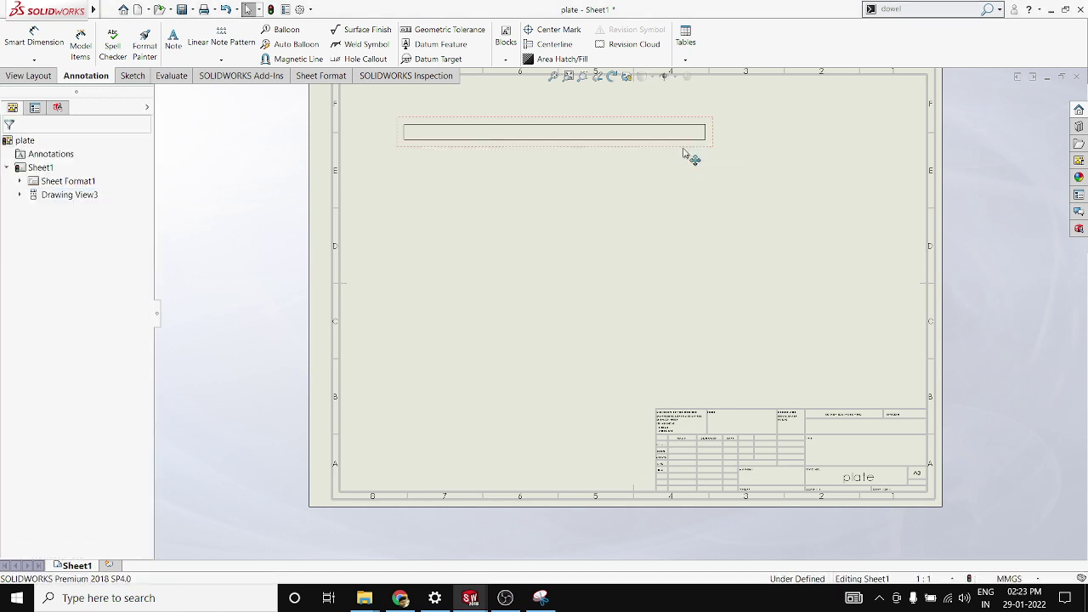
left_click(680, 140)
key("Delete")
left_click(630, 249)
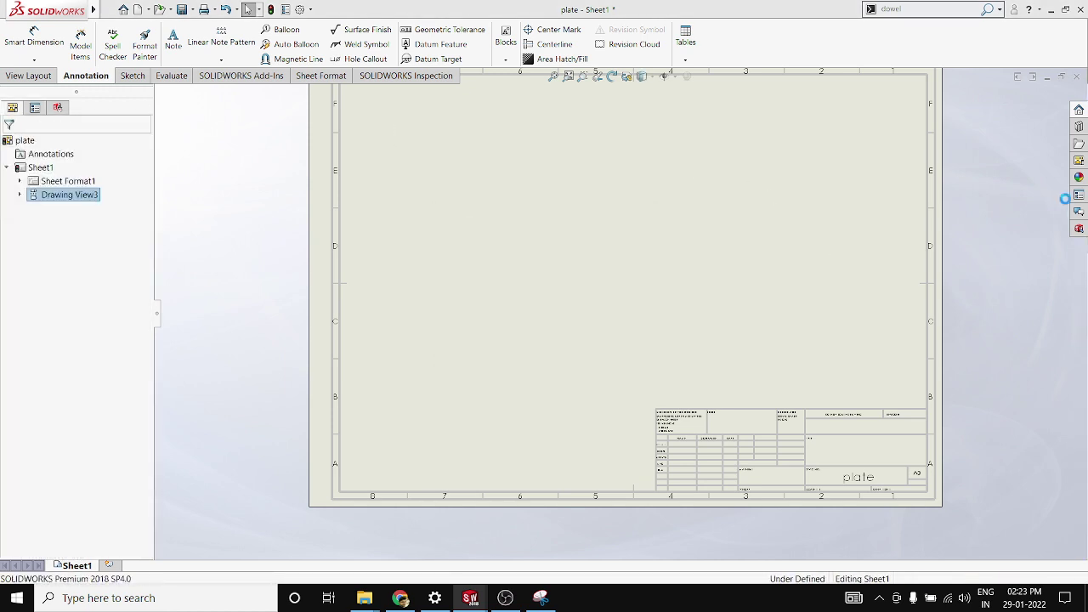
Step: Place the plate's front view on the sheet and add a hole callout to the dowel hole, above the plate
left_click_drag(891, 260, 669, 292)
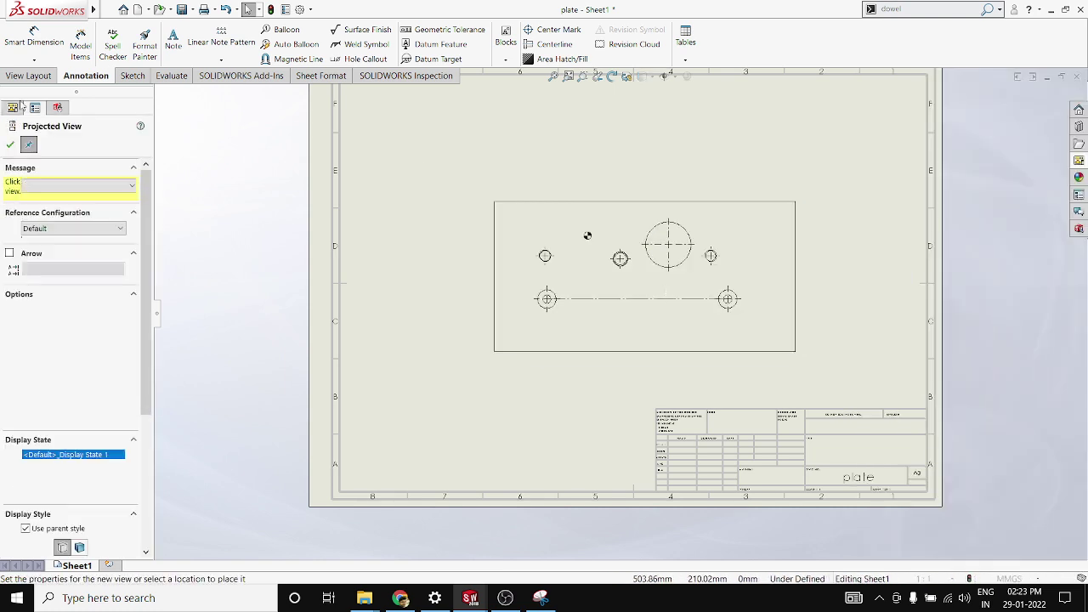
key("Escape")
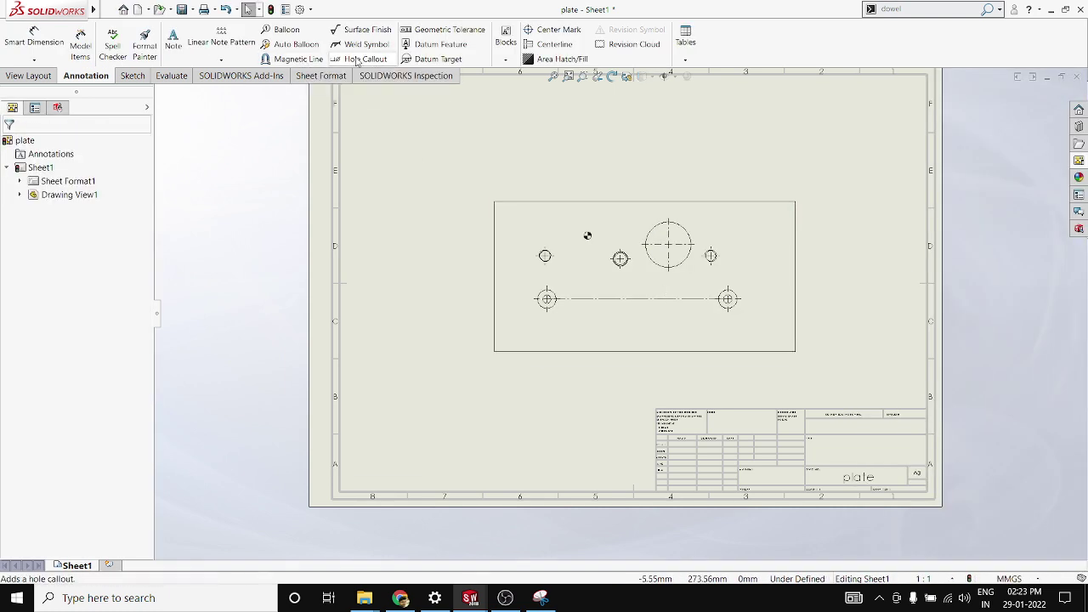
scroll(605, 189, "down", 5)
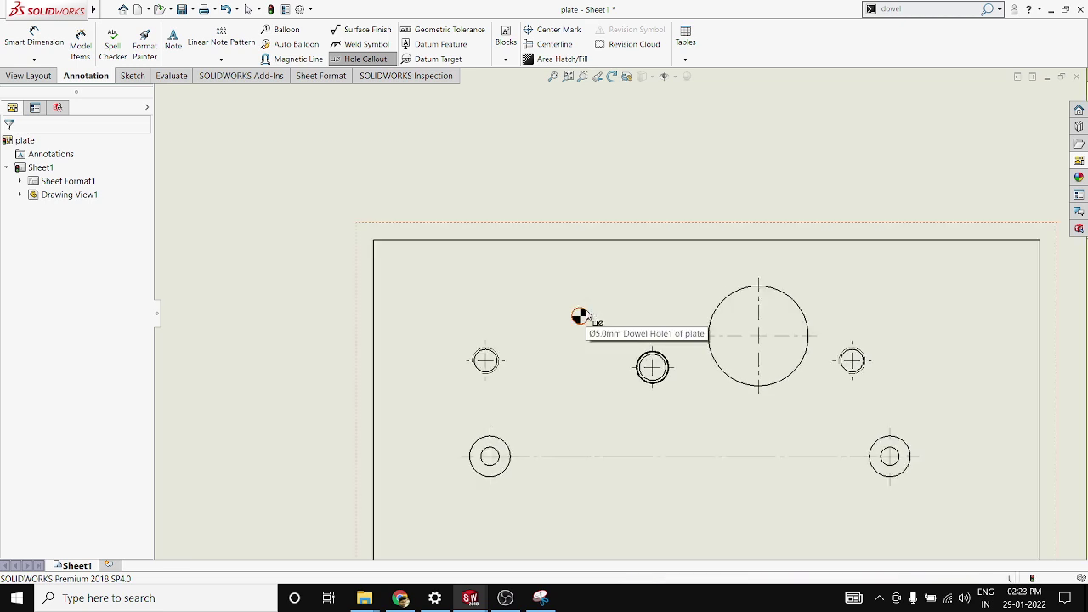
left_click(580, 311)
left_click(718, 173)
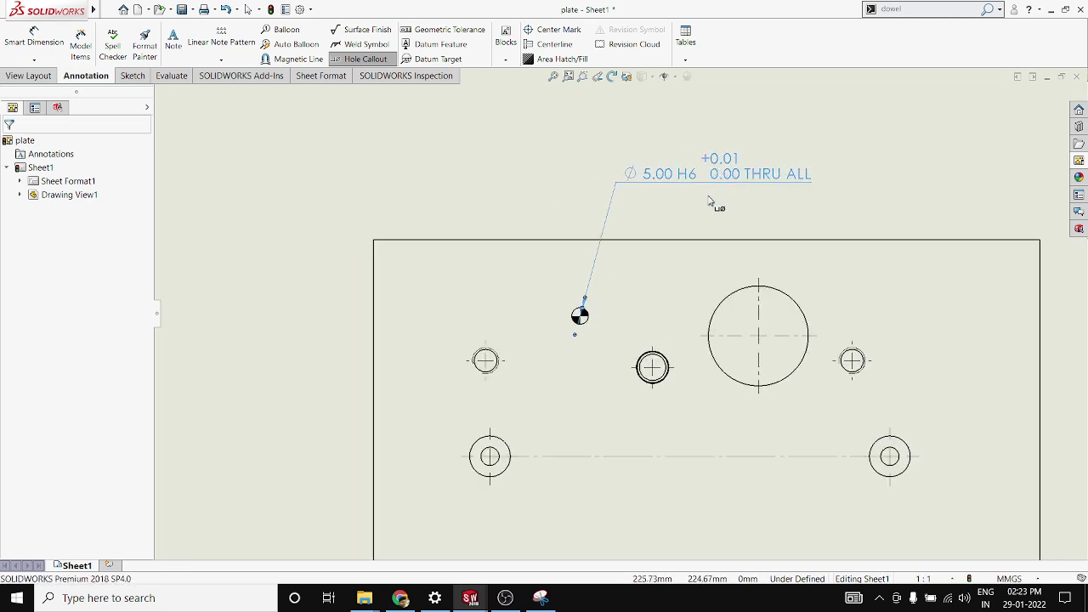
scroll(711, 204, "down", 2)
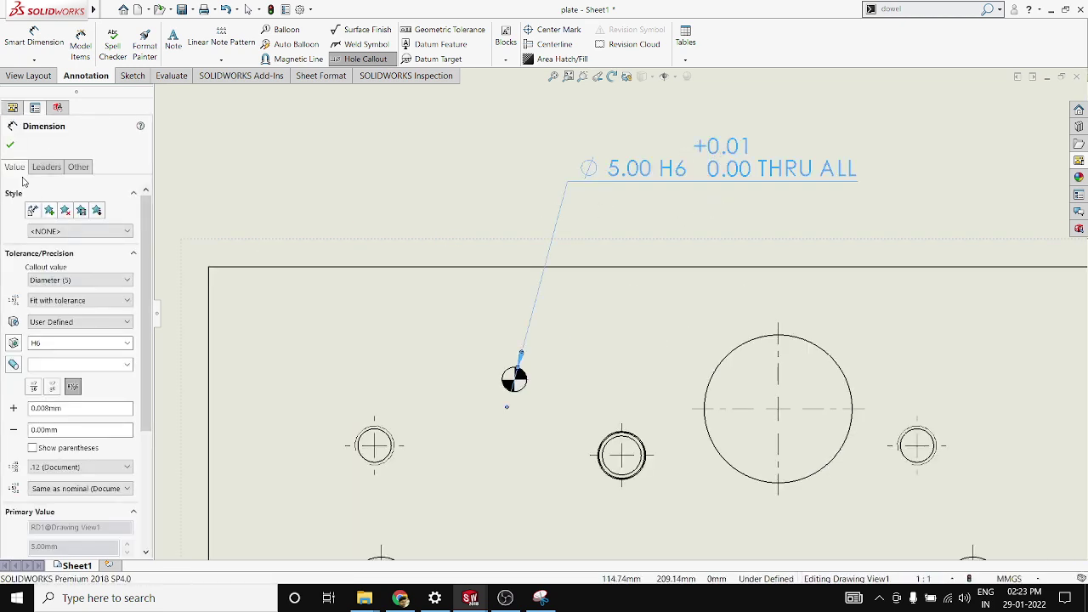
key("Escape")
scroll(323, 255, "up", 1)
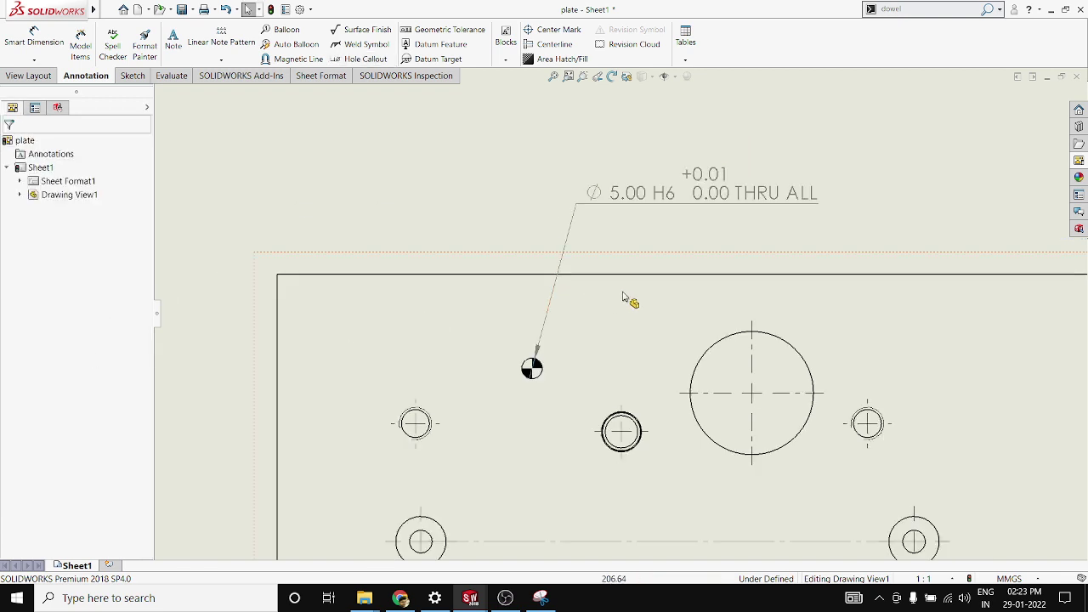
scroll(623, 300, "up", 3)
scroll(631, 318, "down", 3)
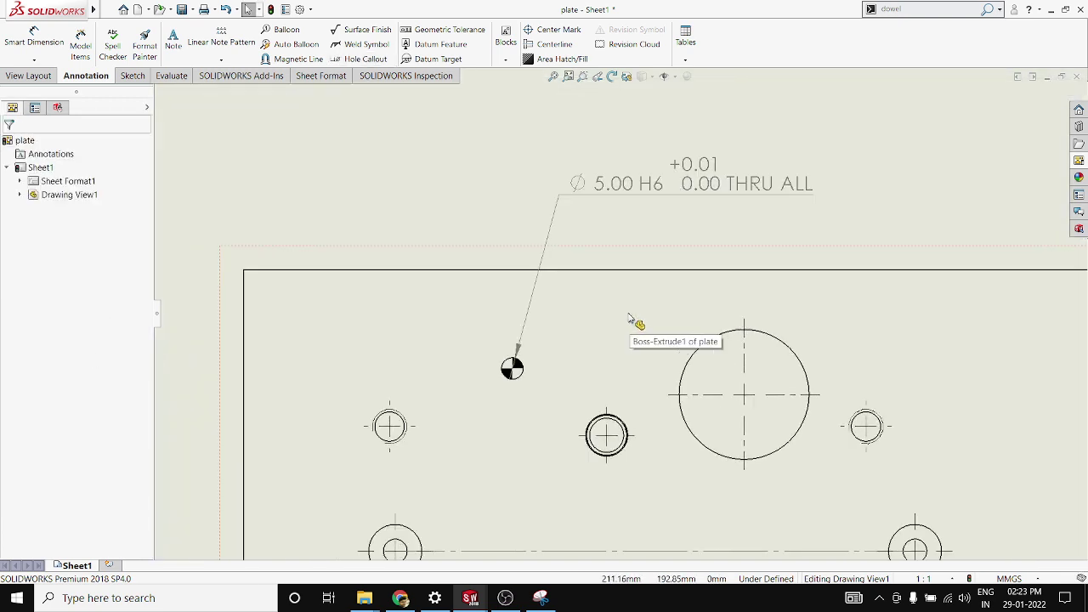
Step: Add a second hole callout to the dowel hole beside the first one and set its hole fit to H7
left_click(365, 58)
left_click(511, 368)
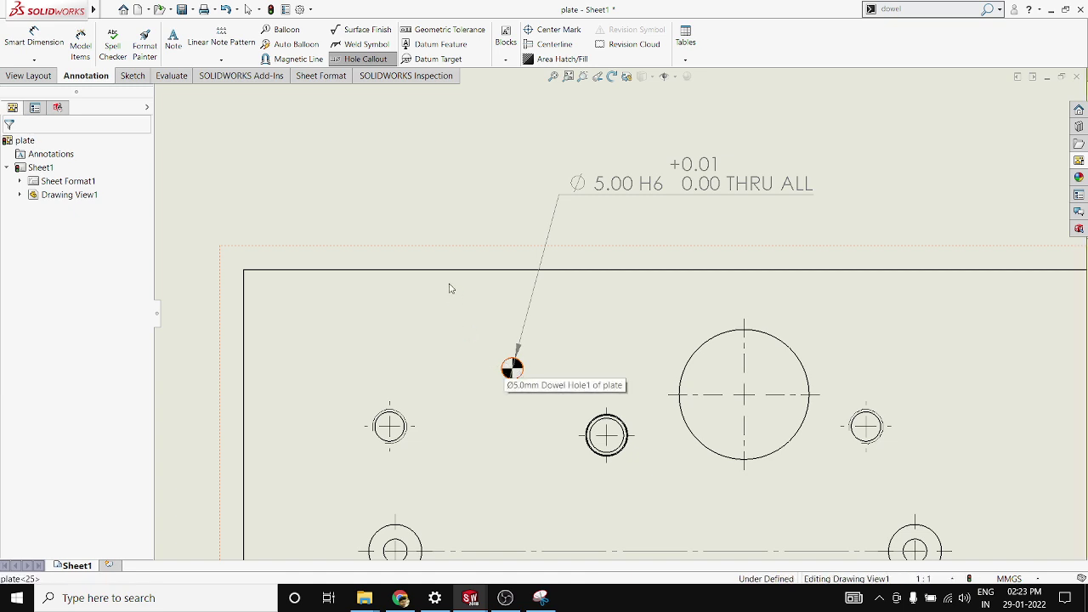
left_click(578, 301)
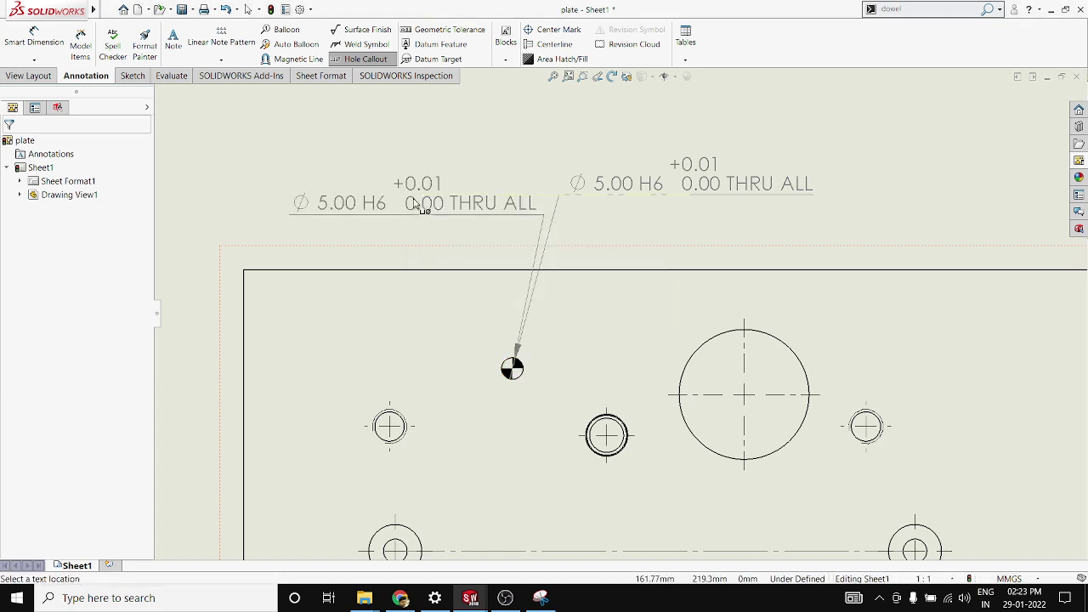
left_click(334, 178)
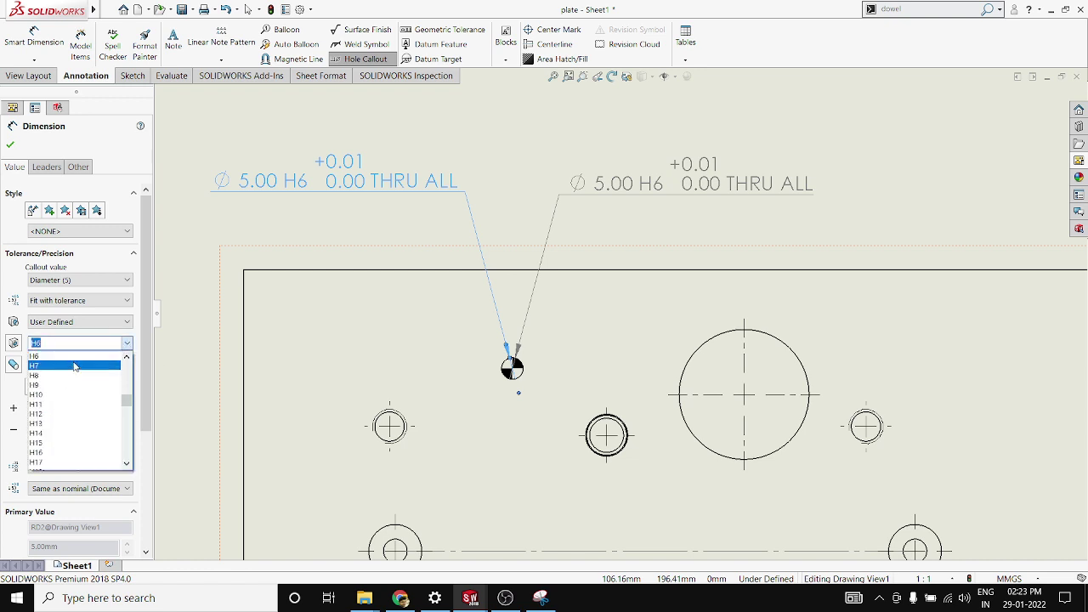
left_click(50, 367)
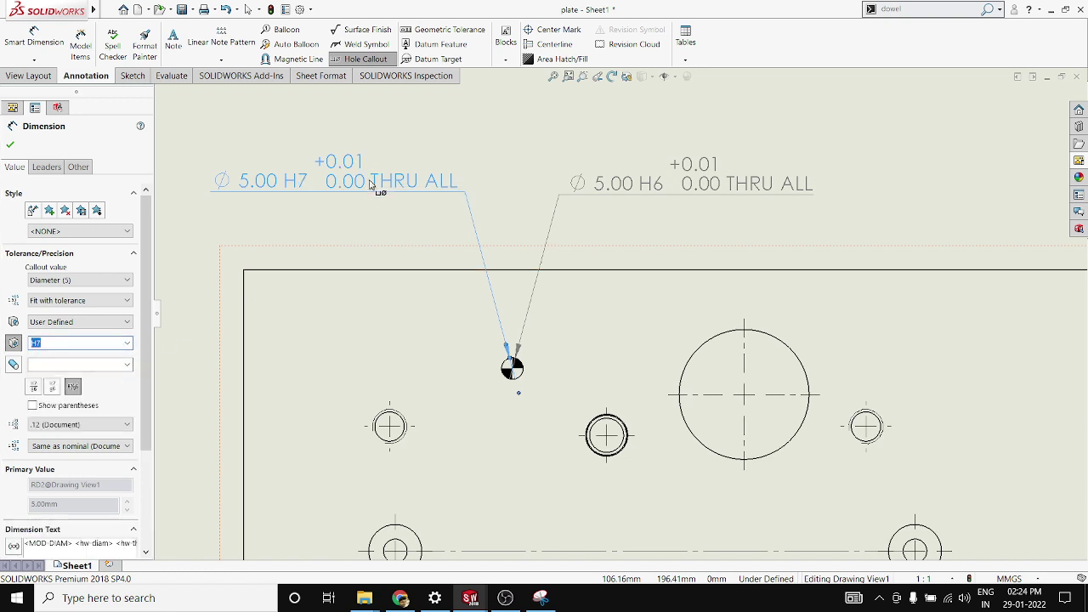
Step: Set the H7 callout's unit precision and tolerance precision to three decimals (.123)
left_click(120, 431)
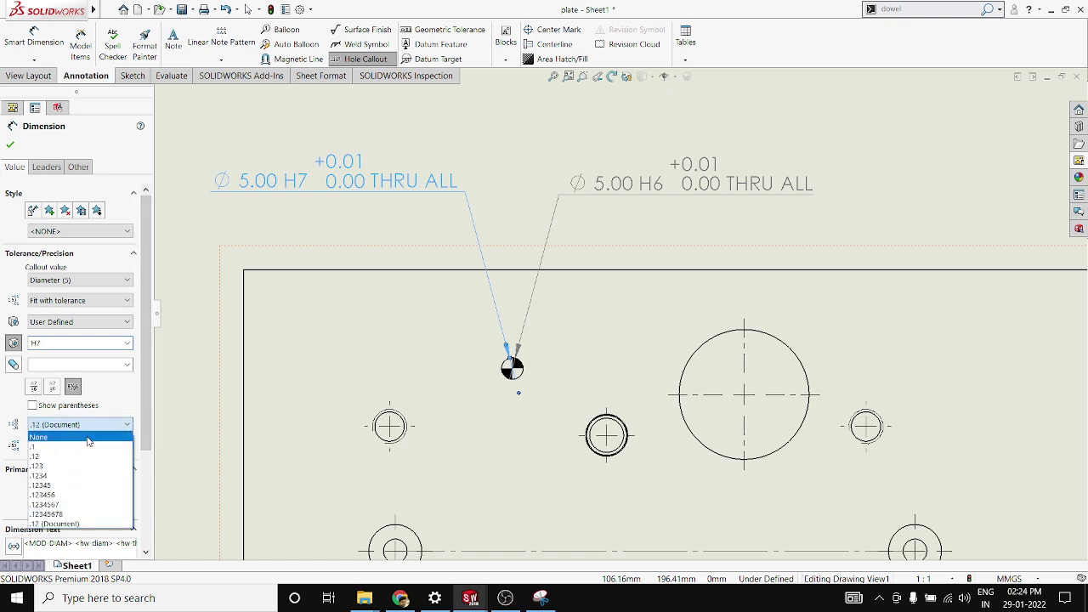
left_click(60, 470)
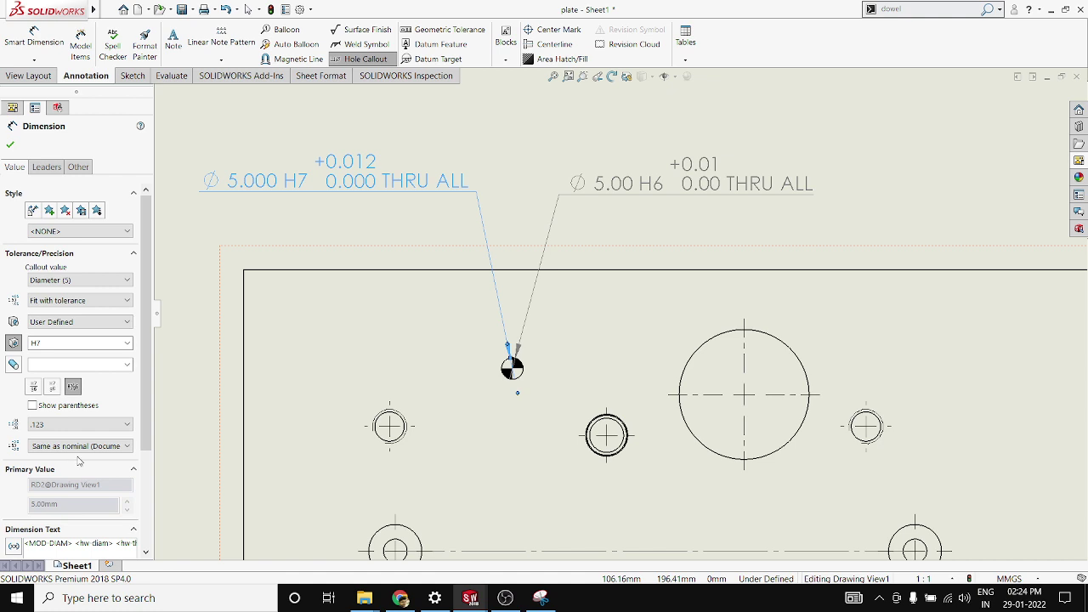
left_click(81, 446)
left_click(68, 487)
key("Escape")
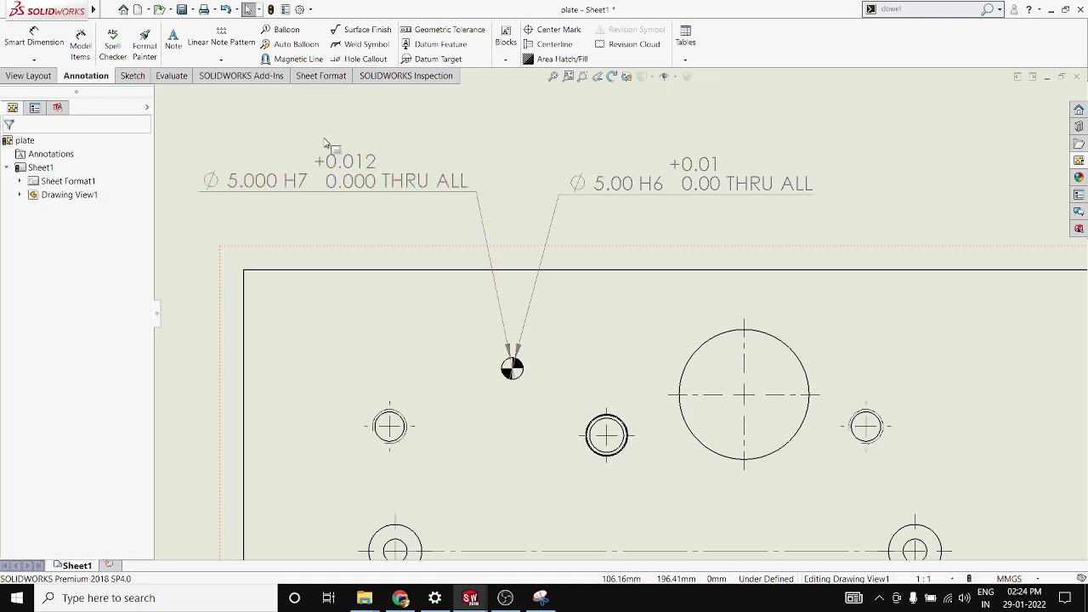
Step: Open the plate part from the drawing's front view
key("f")
scroll(684, 344, "down", 2)
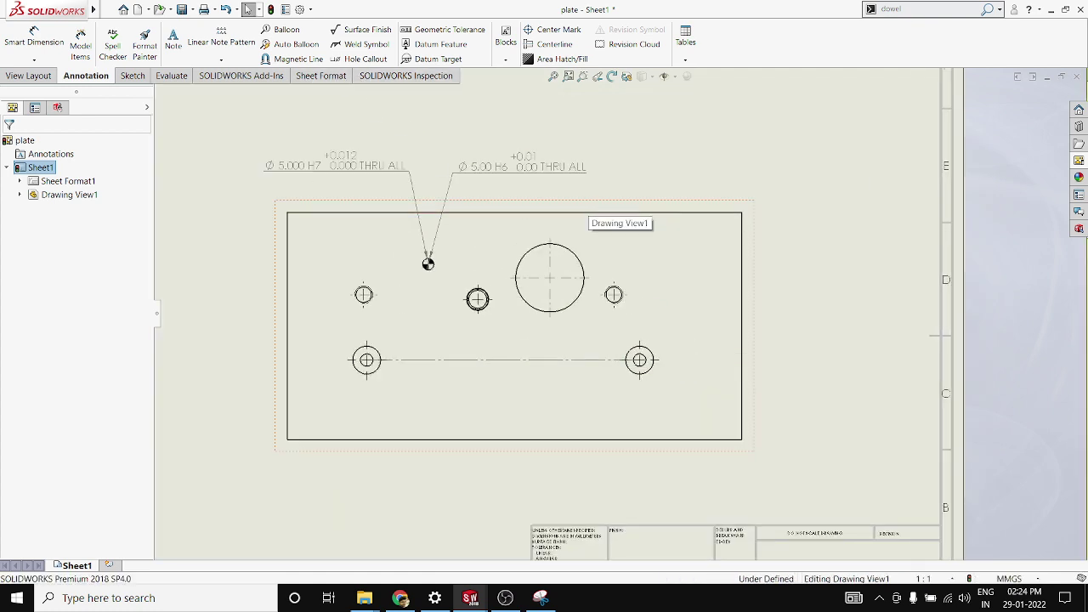
left_click(589, 204)
left_click(646, 162)
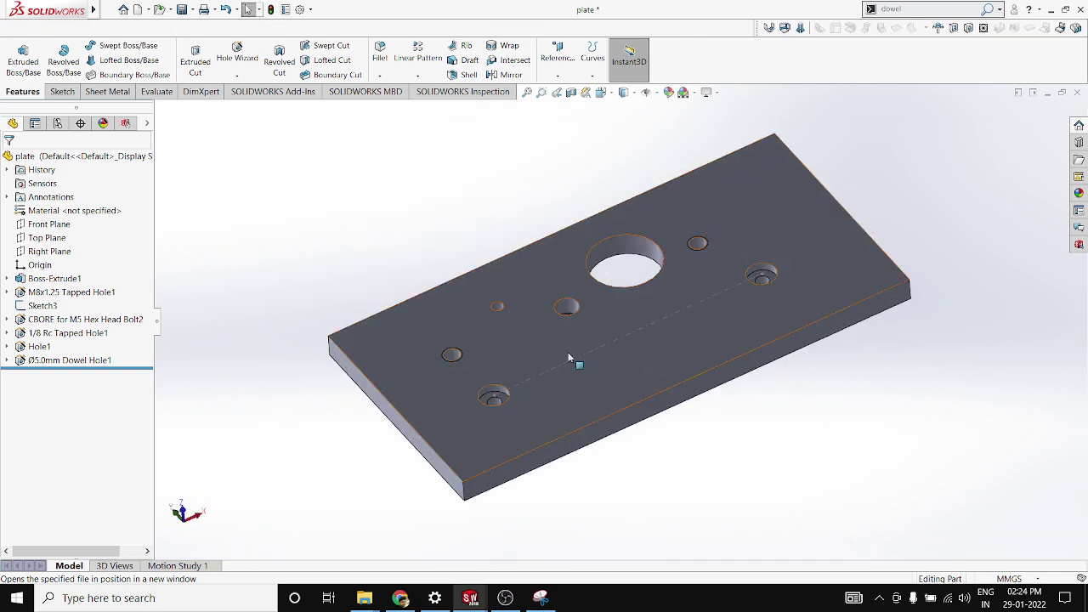
Step: Examine the tapped, dowel and counterbored holes on the plate model
scroll(569, 356, "down", 3)
scroll(517, 288, "up", 2)
scroll(518, 287, "down", 3)
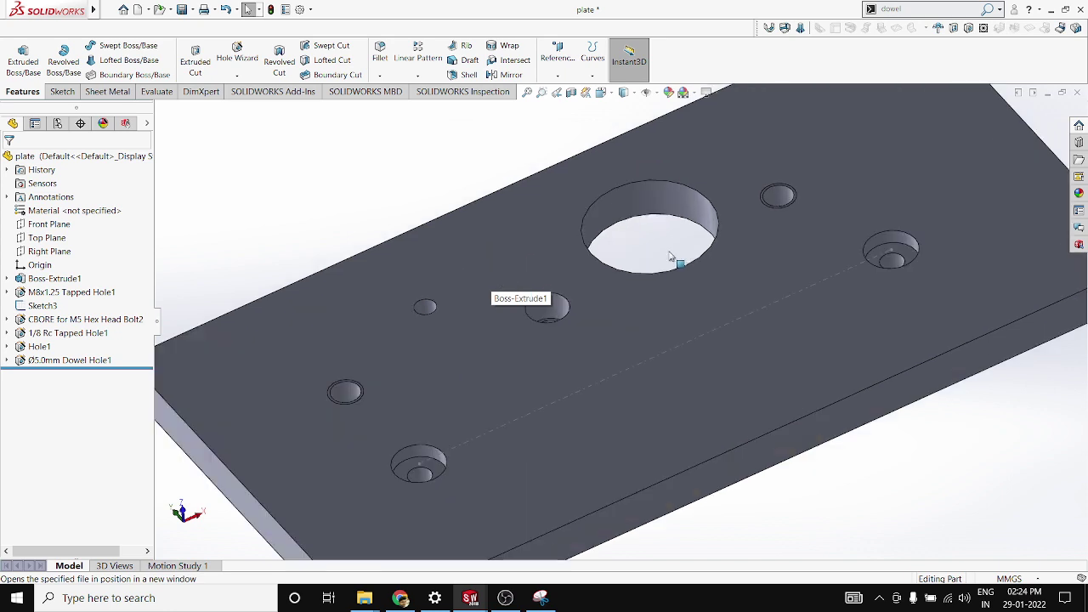
scroll(627, 257, "up", 3)
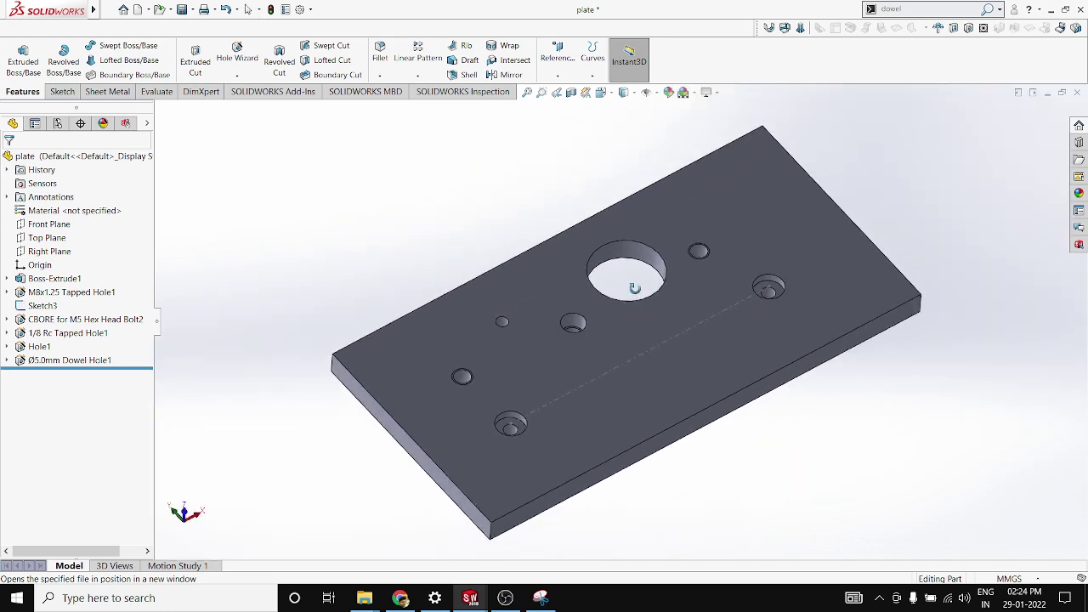
scroll(646, 298, "down", 2)
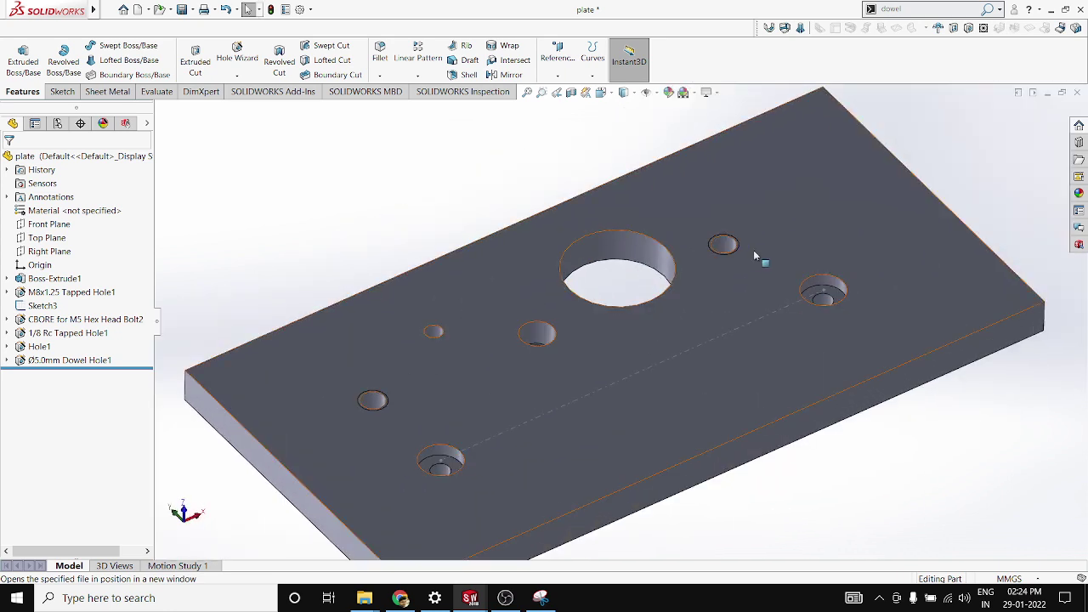
scroll(756, 270, "down", 1)
scroll(697, 263, "up", 3)
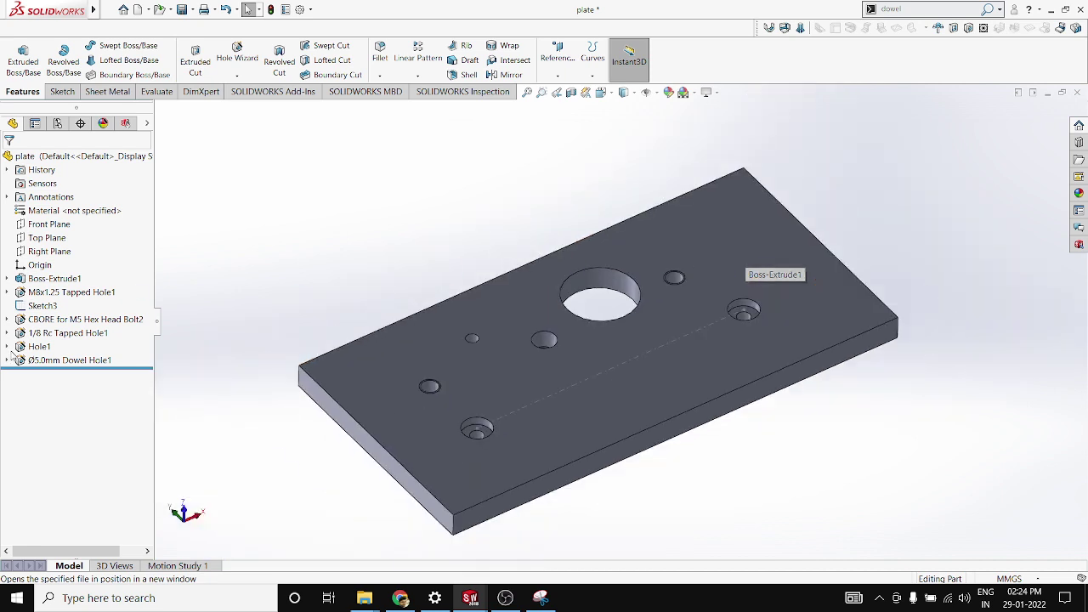
scroll(669, 287, "down", 3)
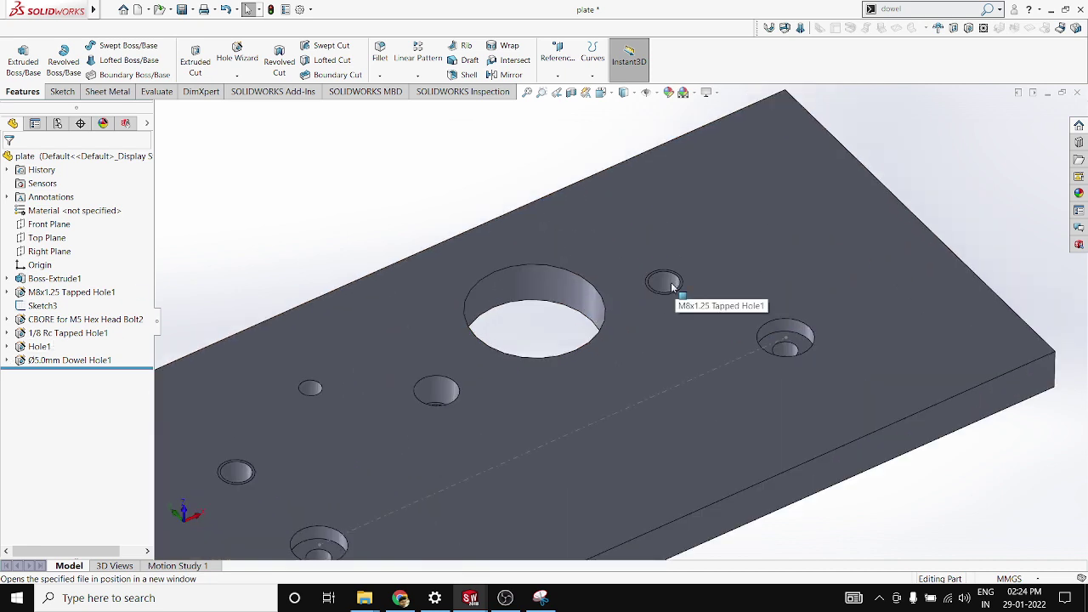
scroll(672, 287, "up", 2)
right_click(54, 292)
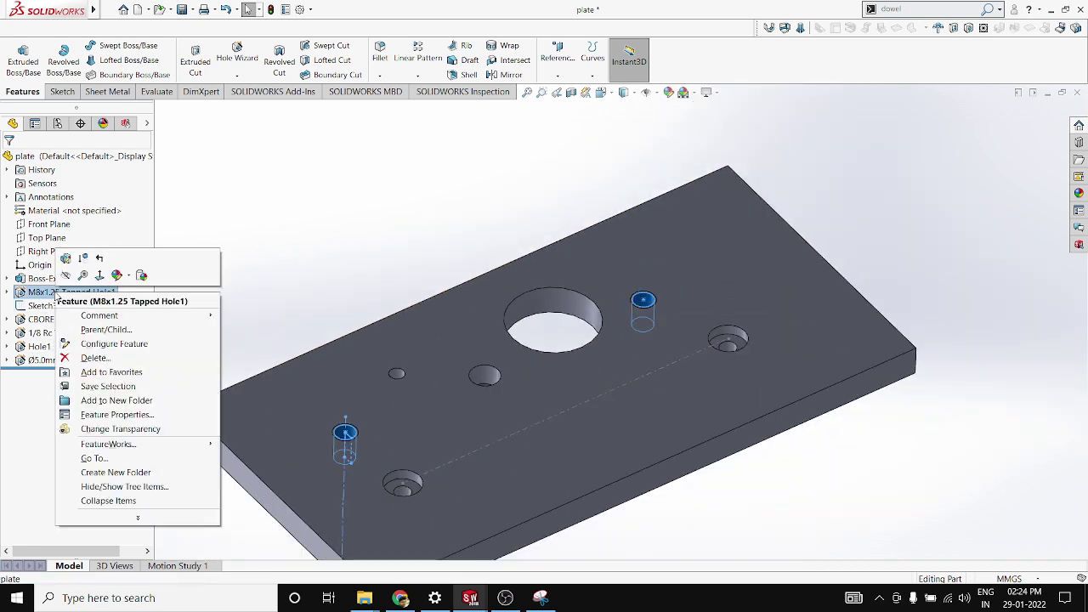
left_click(130, 279)
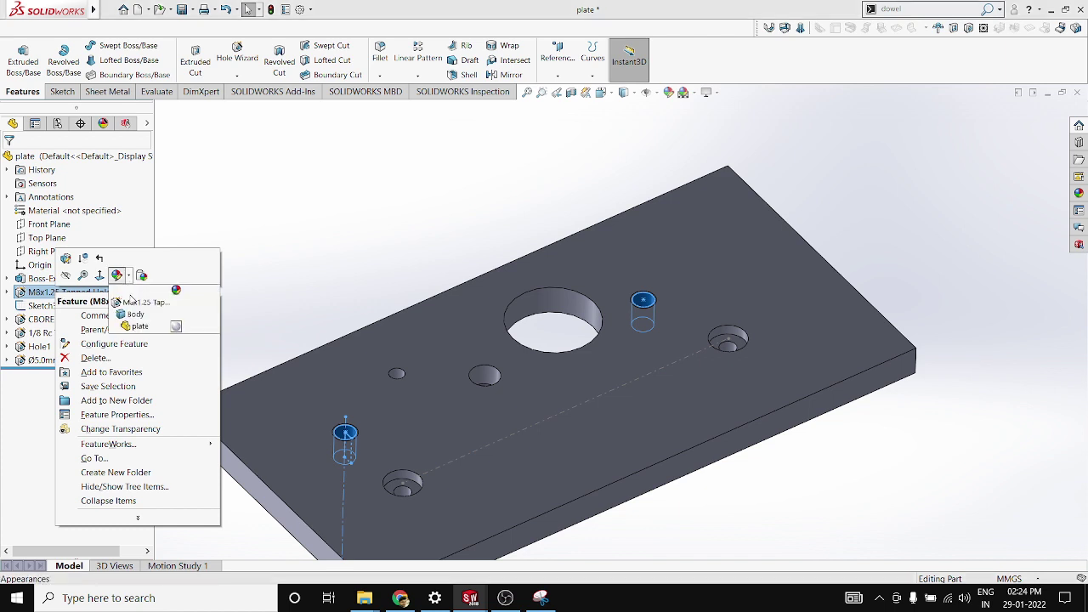
left_click(305, 297)
Step: Apply a yellow color appearance to the M8x1.25 Tapped Hole1 feature
right_click(74, 295)
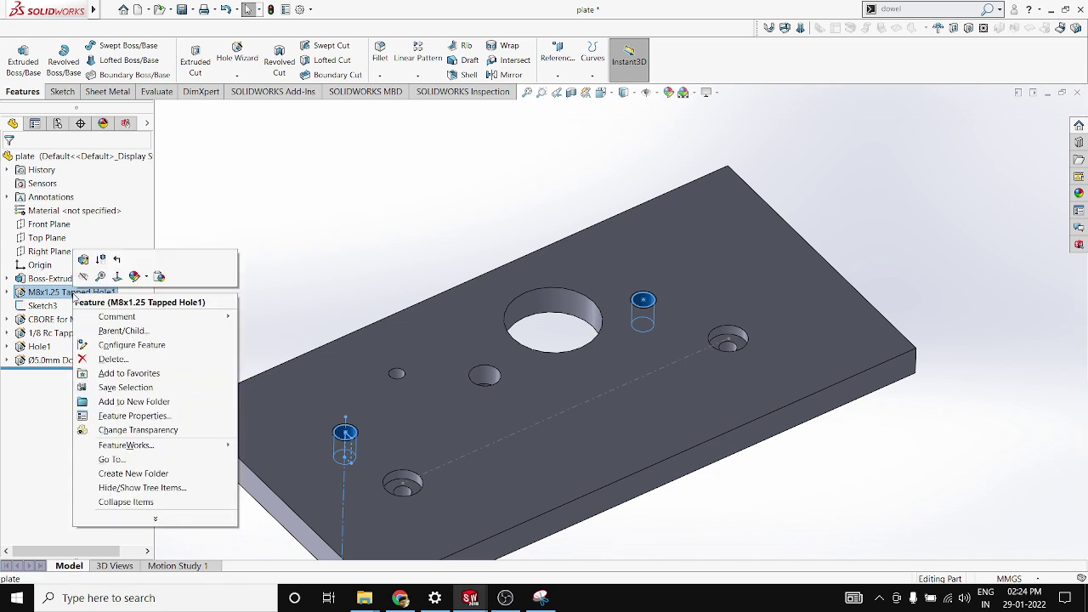
left_click(145, 278)
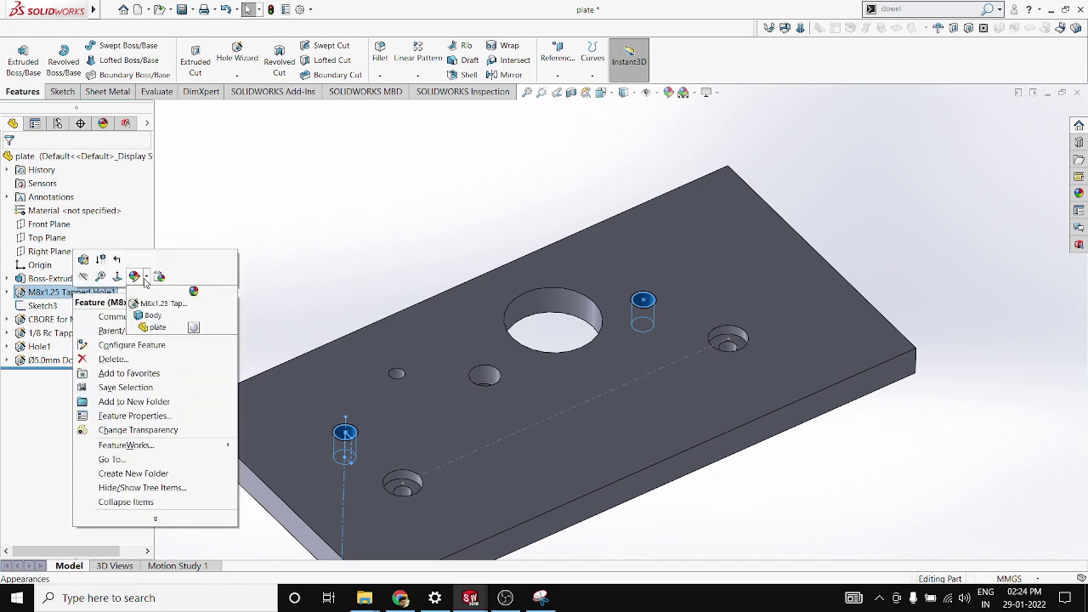
left_click(151, 303)
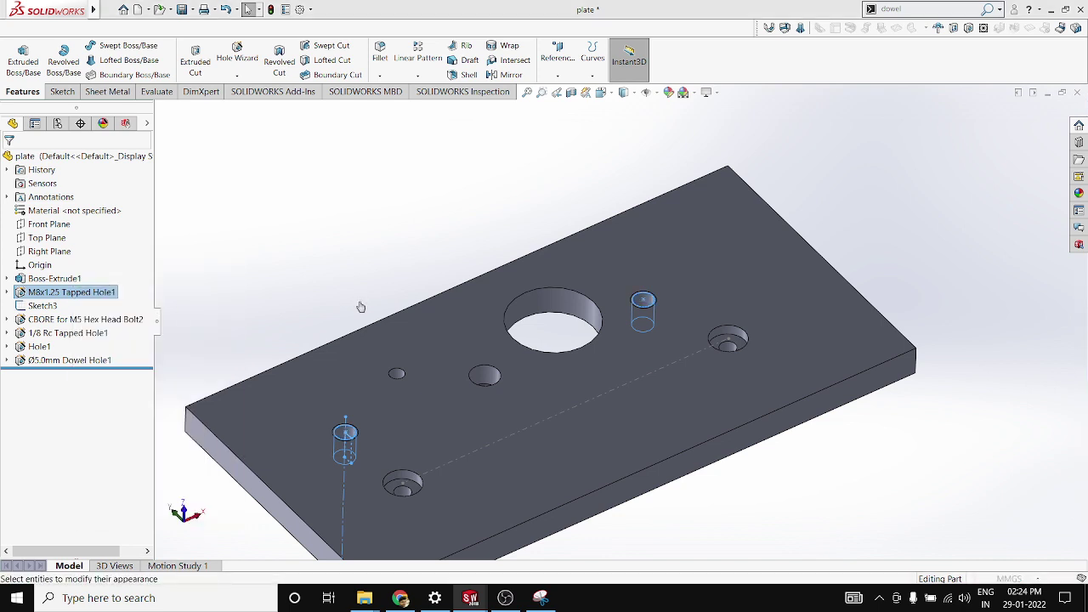
left_click(34, 507)
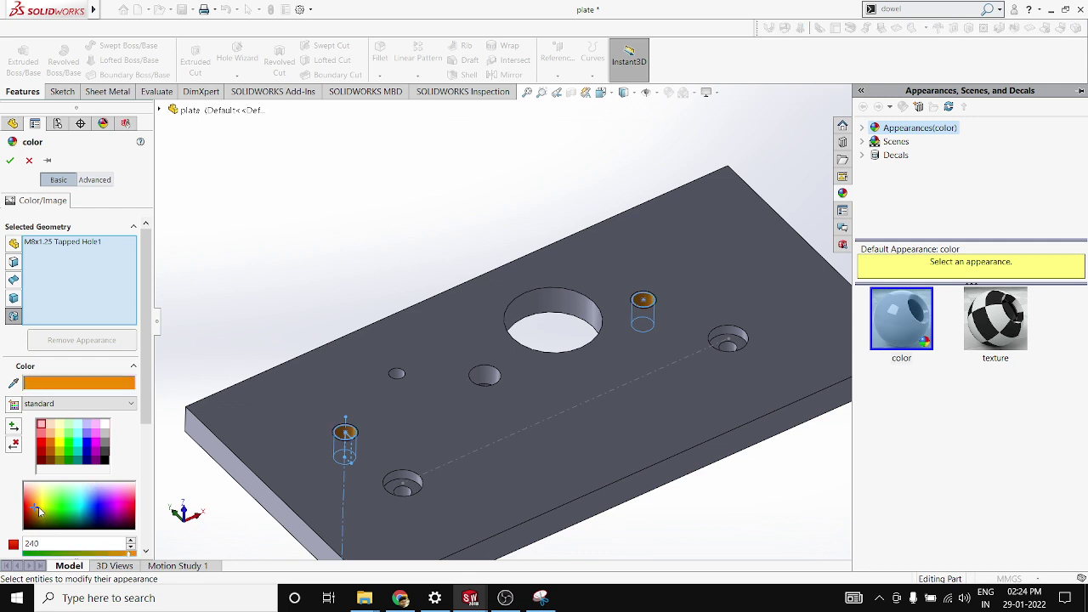
left_click(41, 504)
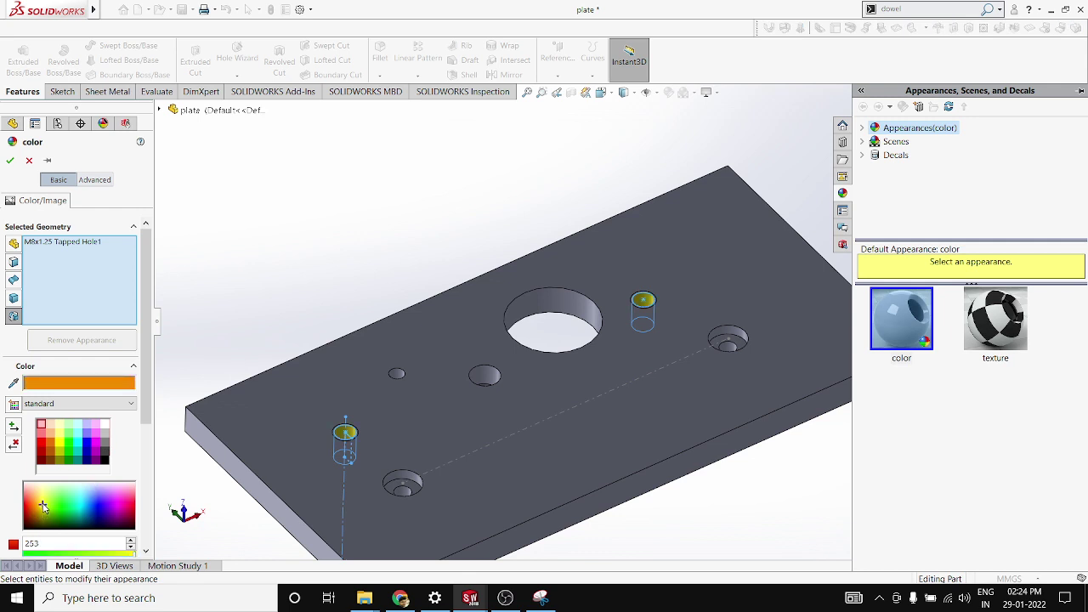
left_click(11, 161)
Step: Apply a dark blue color appearance to the Ø5.0mm Dowel Hole1 feature
scroll(323, 365, "down", 5)
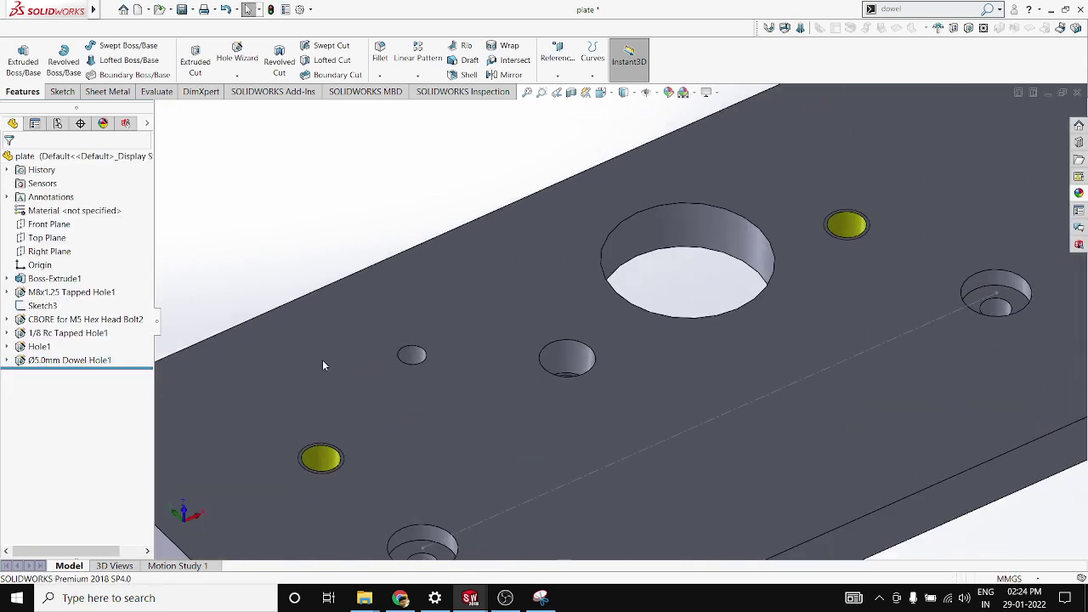
right_click(52, 364)
left_click(113, 343)
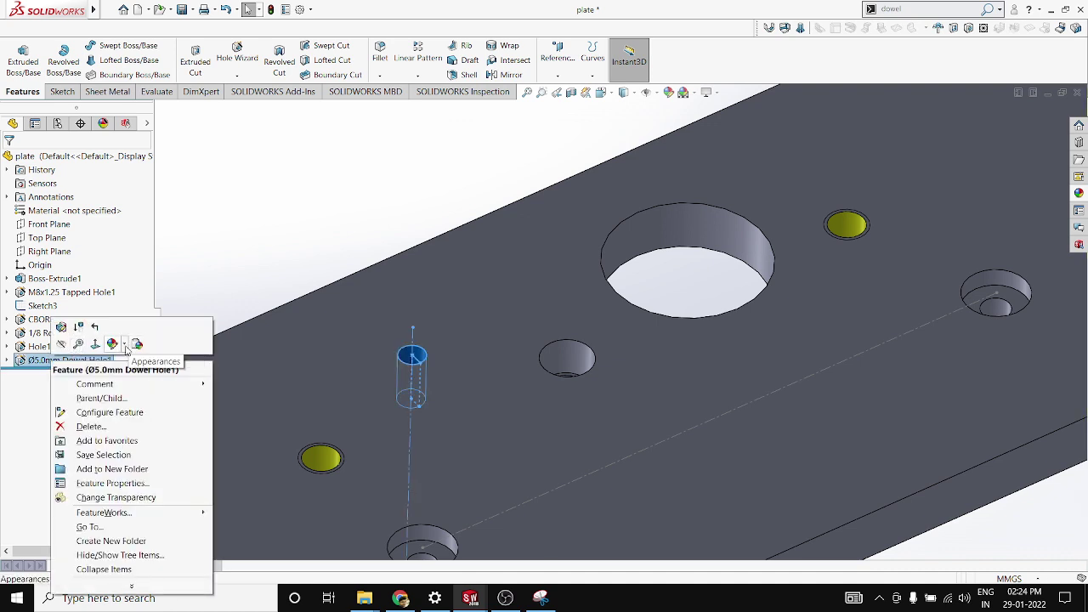
left_click(125, 371)
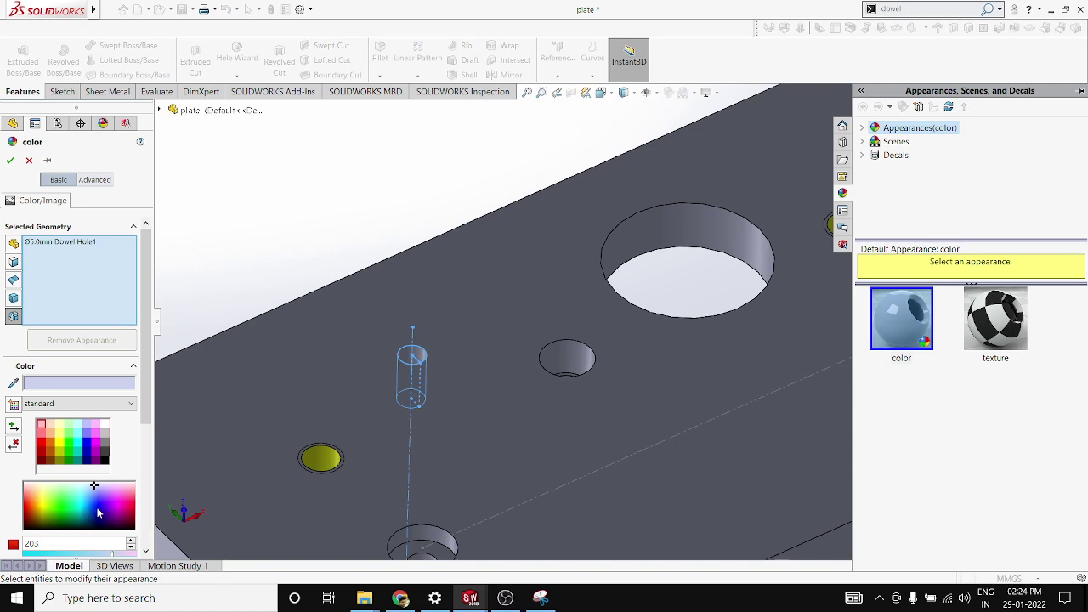
left_click(98, 513)
left_click(10, 160)
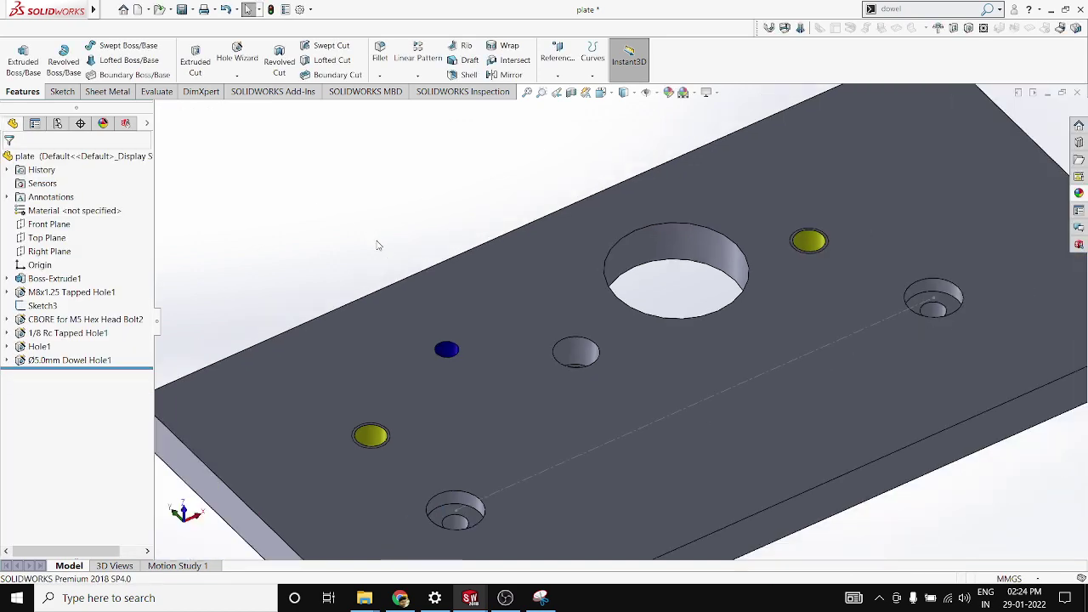
Step: Examine the colored tapped and dowel holes on the plate from several angles
scroll(379, 244, "up", 2)
middle_click_drag(506, 235, 519, 314)
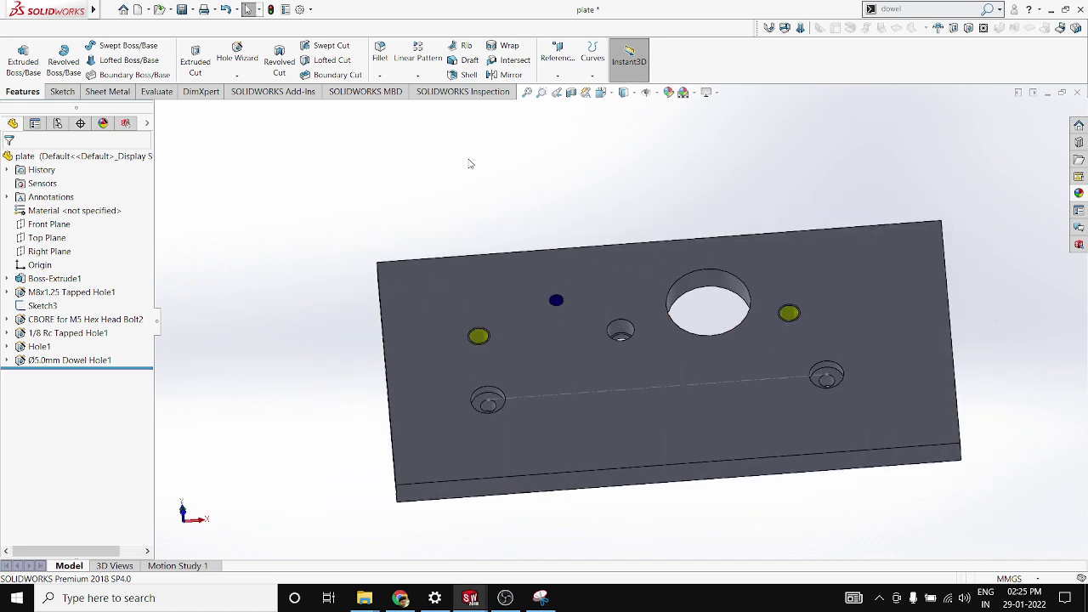
middle_click_drag(454, 226, 478, 256)
scroll(718, 335, "down", 3)
scroll(719, 330, "down", 1)
scroll(534, 298, "up", 2)
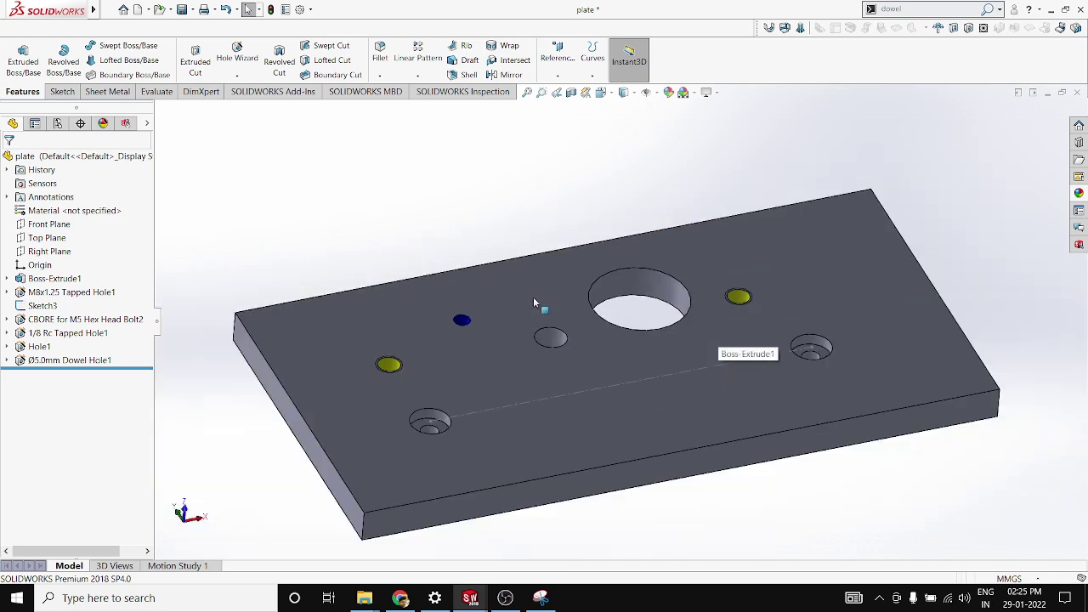
middle_click_drag(429, 334, 414, 303)
scroll(553, 370, "down", 2)
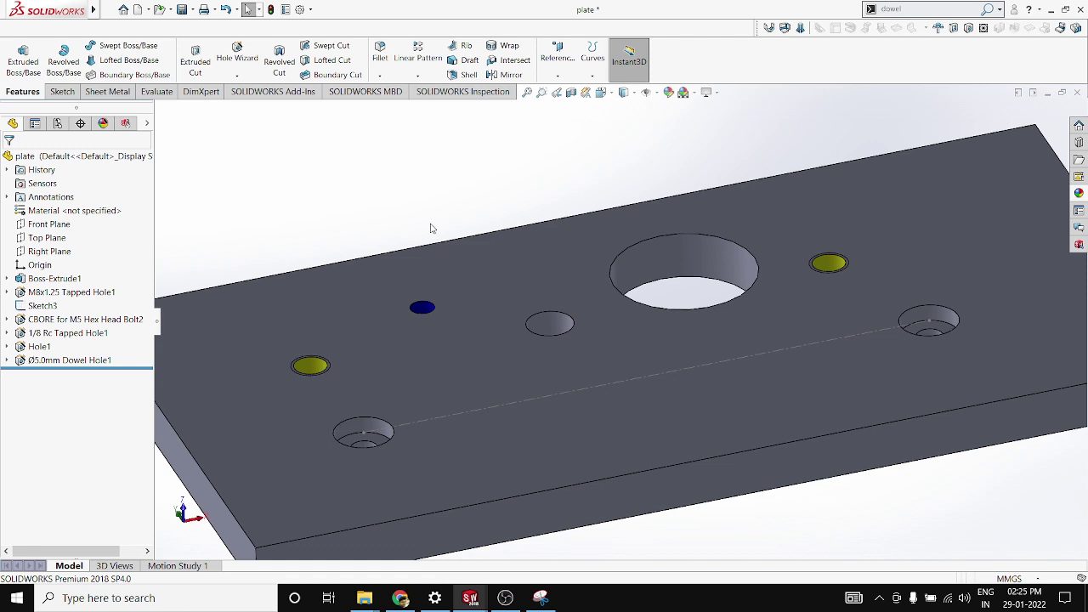
Step: Save the plate part with its color-coded holes
scroll(455, 232, "up", 2)
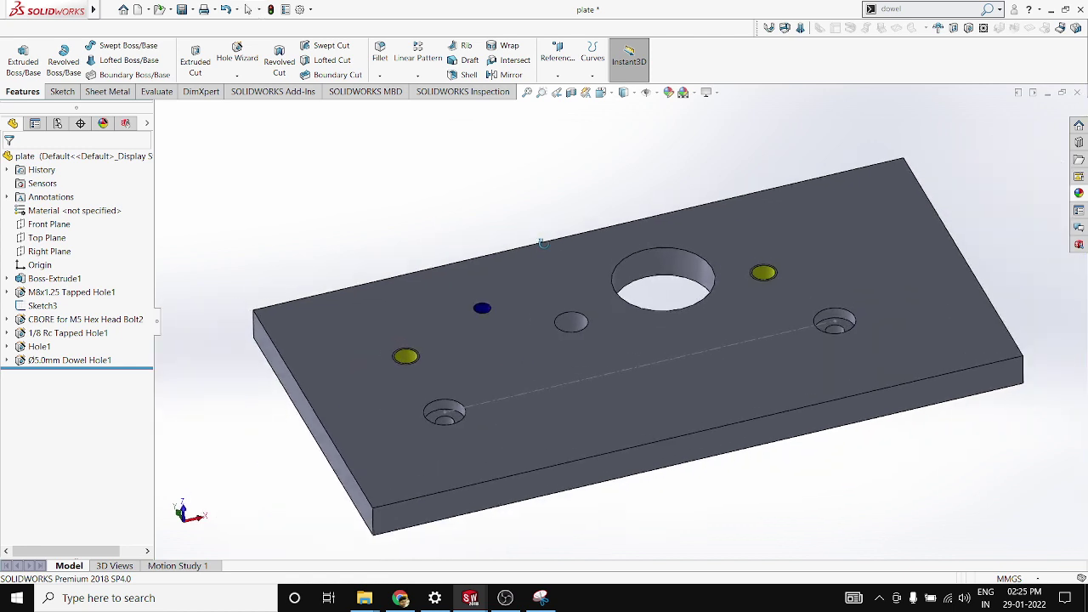
scroll(627, 316, "down", 2)
scroll(596, 309, "up", 2)
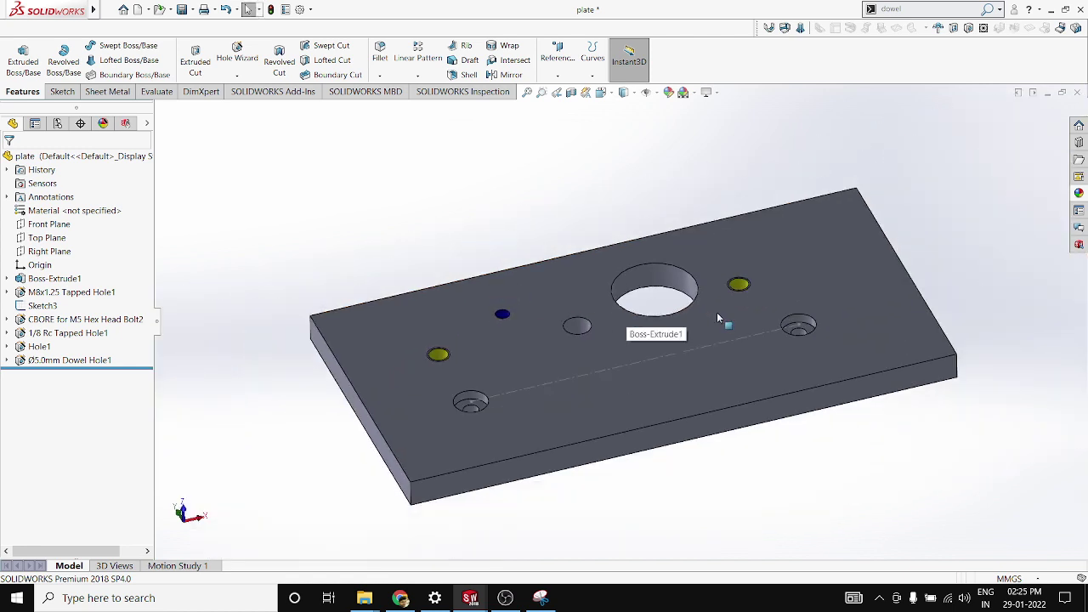
scroll(718, 319, "down", 2)
left_click(182, 9)
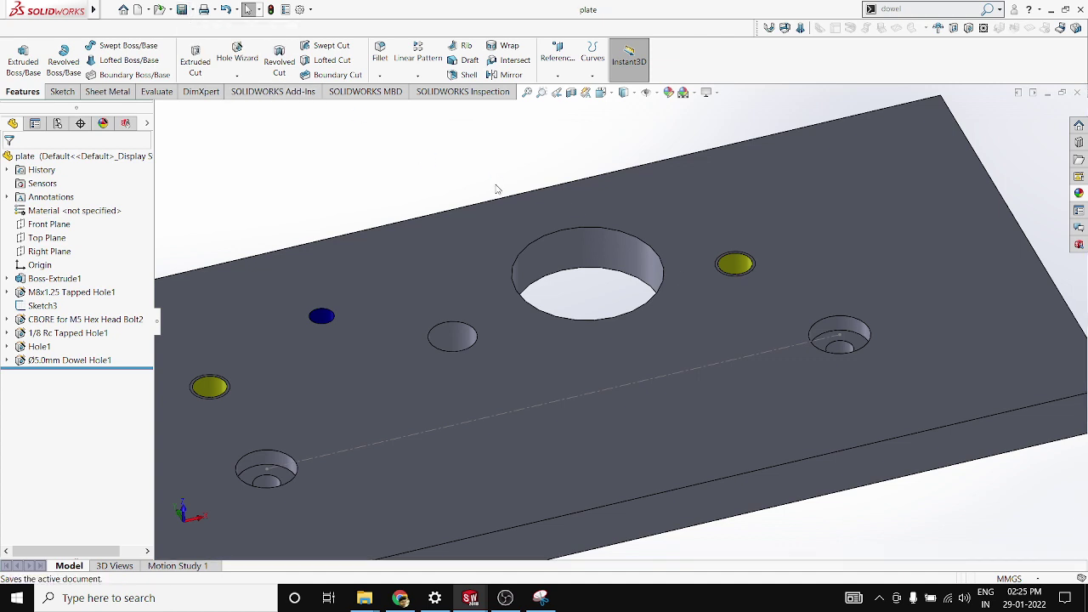
Step: Inspect the color-coded, counterbored and plain holes across the plate's upper face
scroll(498, 189, "up", 3)
scroll(526, 344, "down", 3)
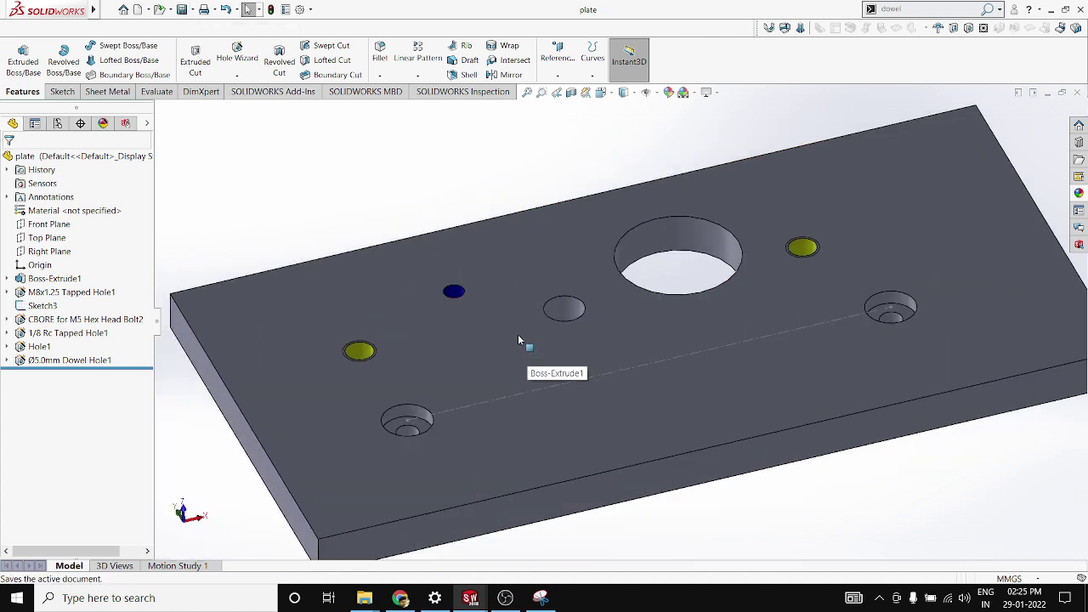
middle_click_drag(519, 341, 522, 318)
scroll(439, 250, "up", 2)
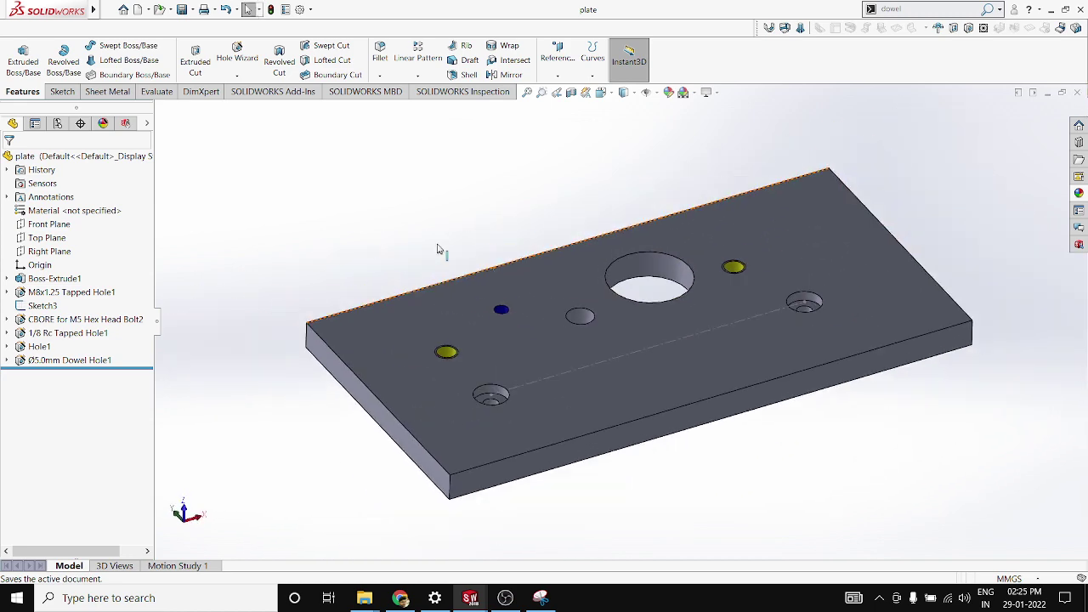
scroll(628, 299, "down", 2)
scroll(538, 257, "up", 3)
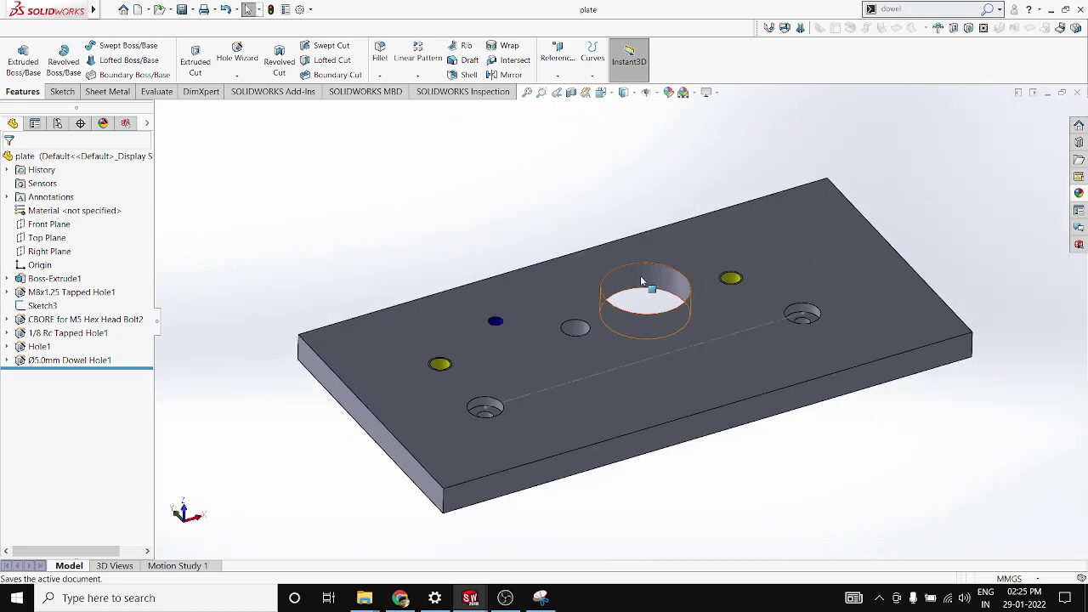
middle_click_drag(640, 276, 524, 287)
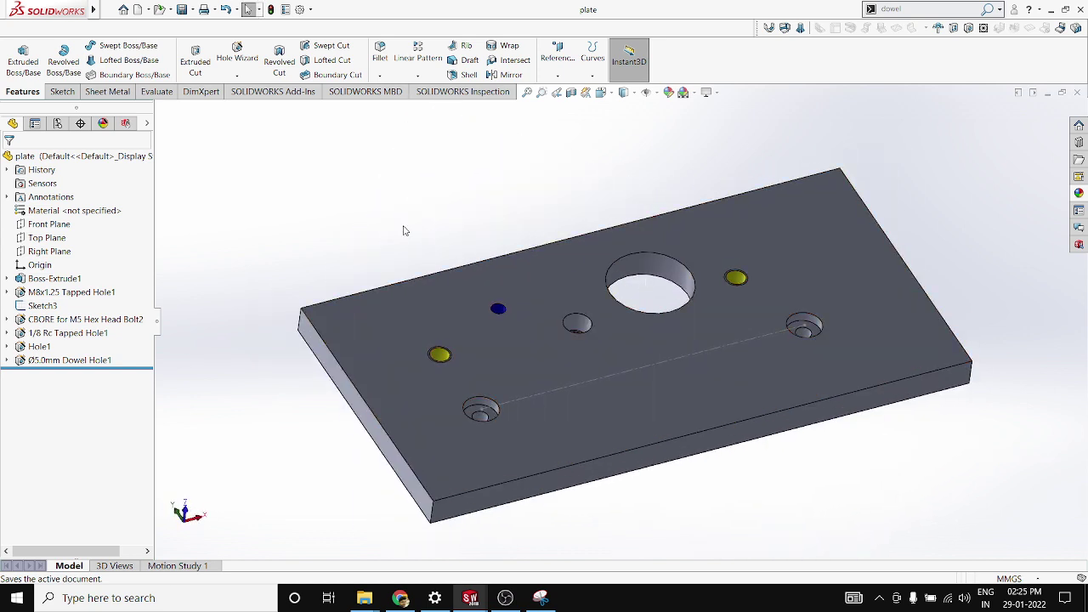
scroll(86, 223, "down", 1)
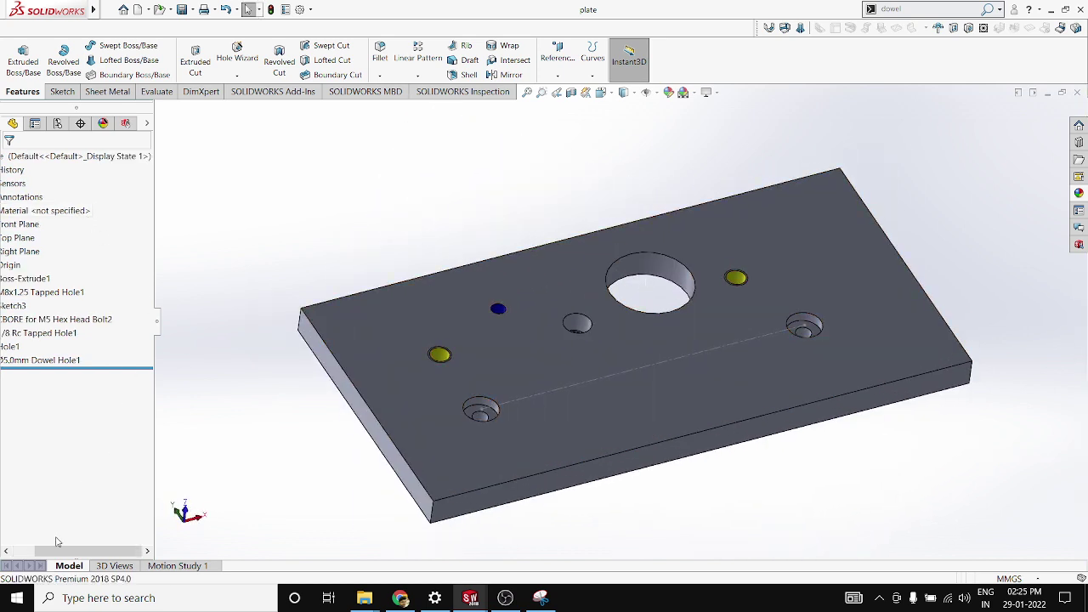
scroll(56, 542, "up", 1)
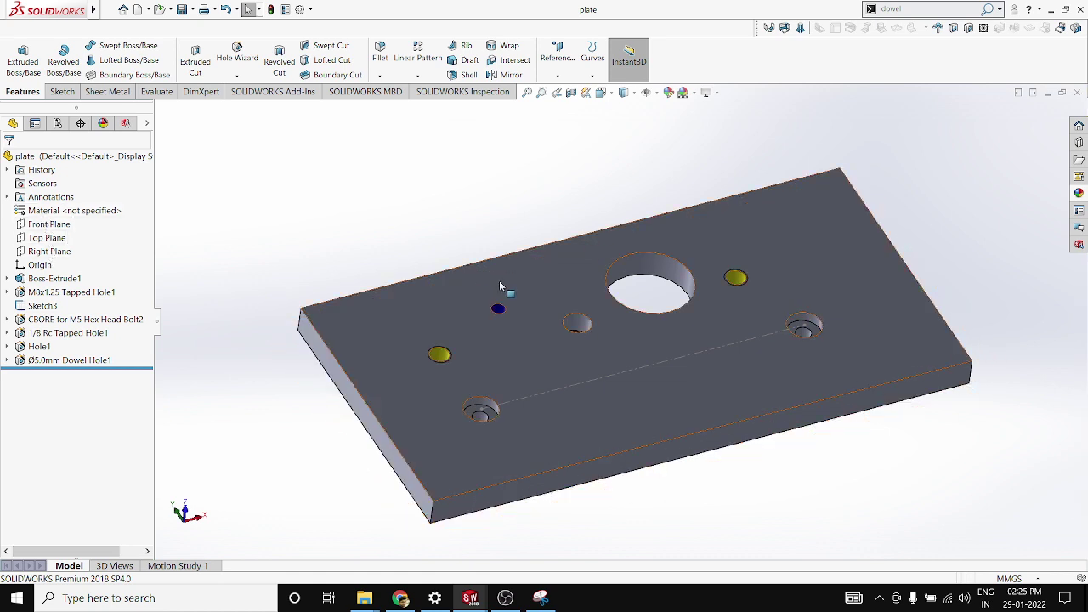
Step: Assign Plain Carbon Steel from the Steel category of SOLIDWORKS Materials to the plate
right_click(69, 211)
left_click(91, 222)
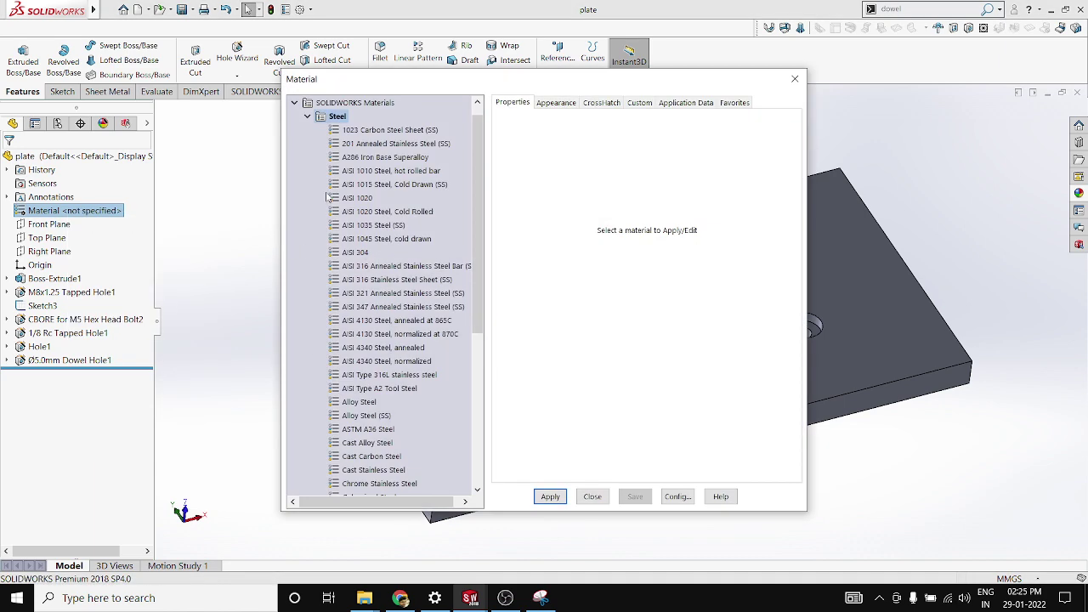
left_click(306, 118)
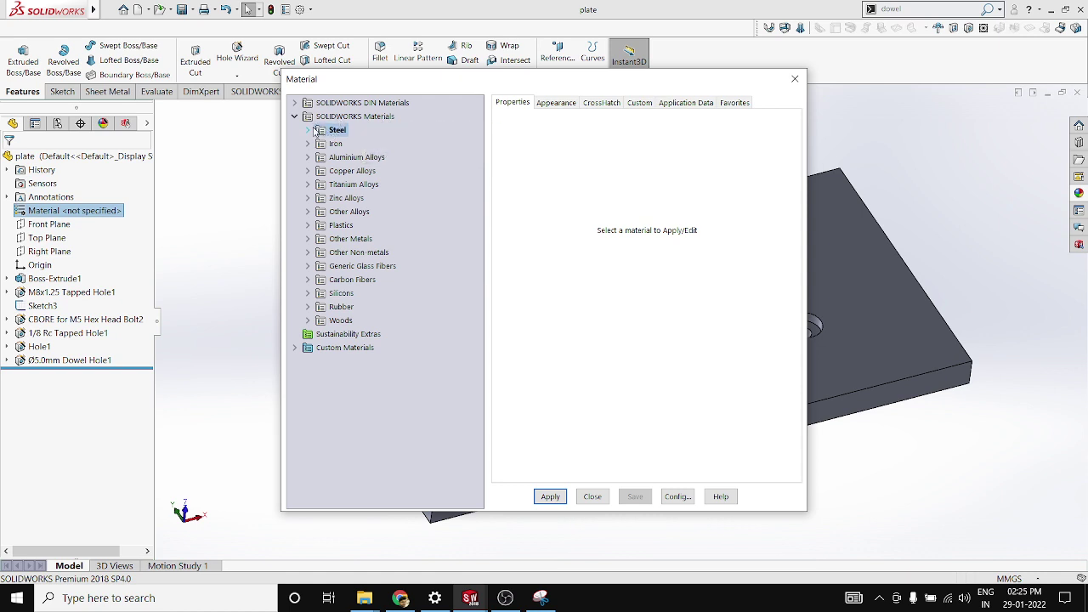
left_click(308, 130)
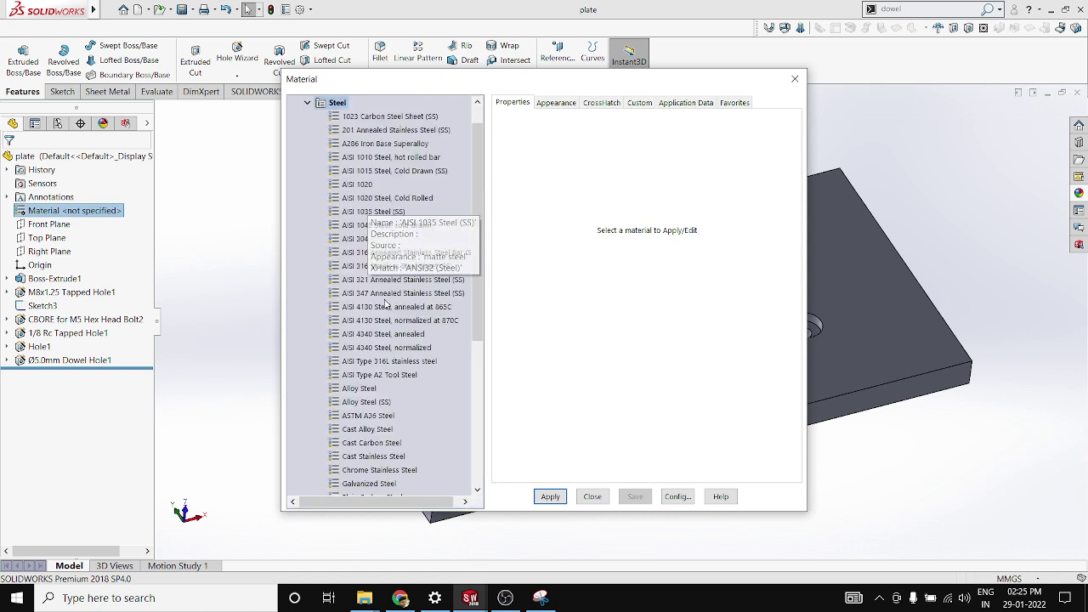
scroll(386, 306, "down", 6)
left_click(373, 241)
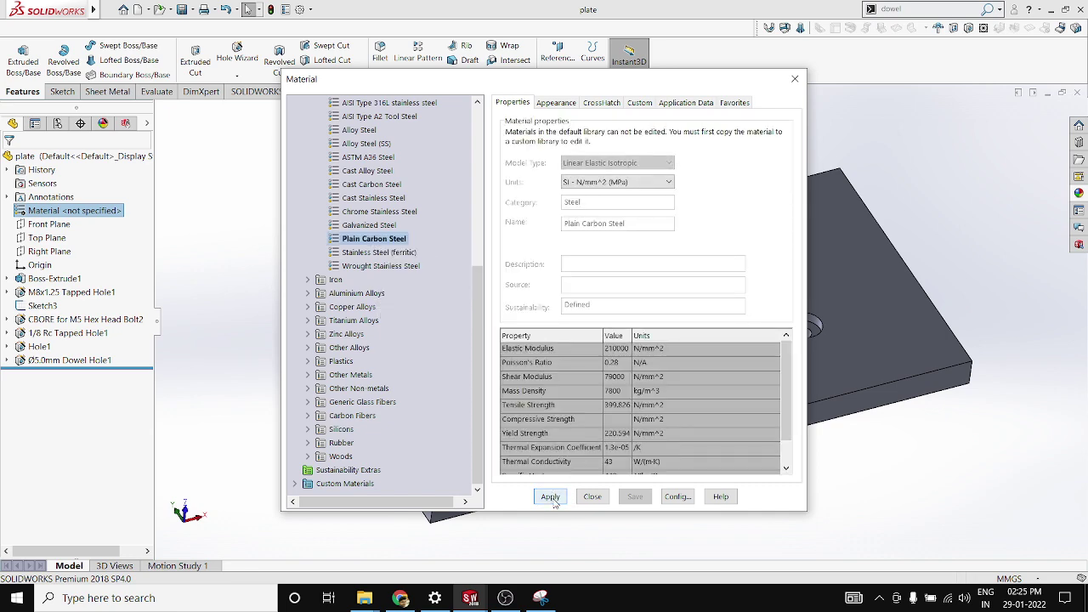
left_click(552, 499)
left_click(593, 498)
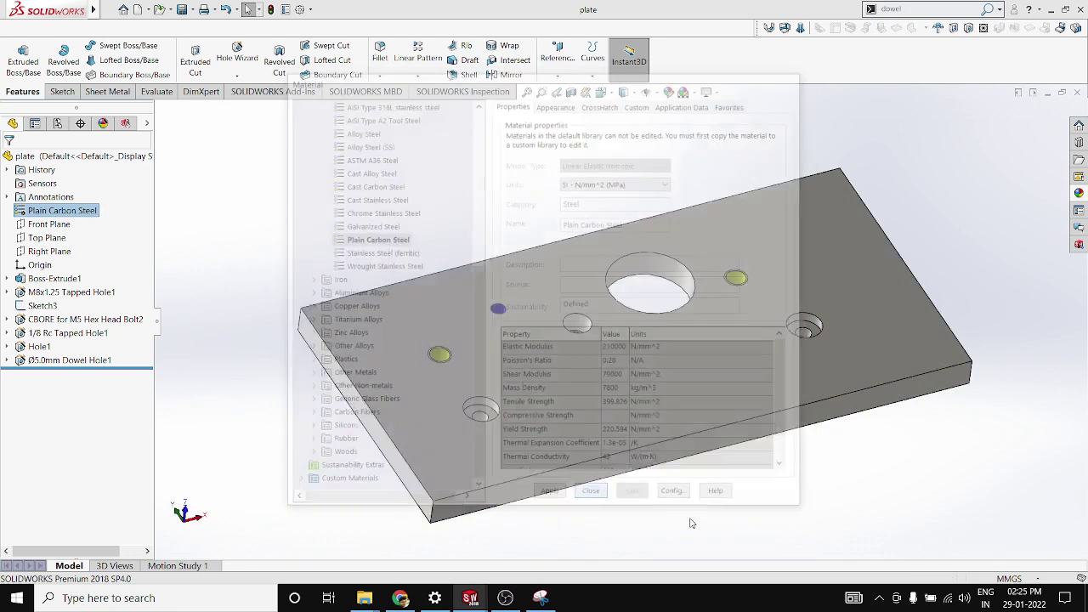
Step: Evaluate the mass properties of the plate with its assigned material
middle_click_drag(692, 503, 500, 330)
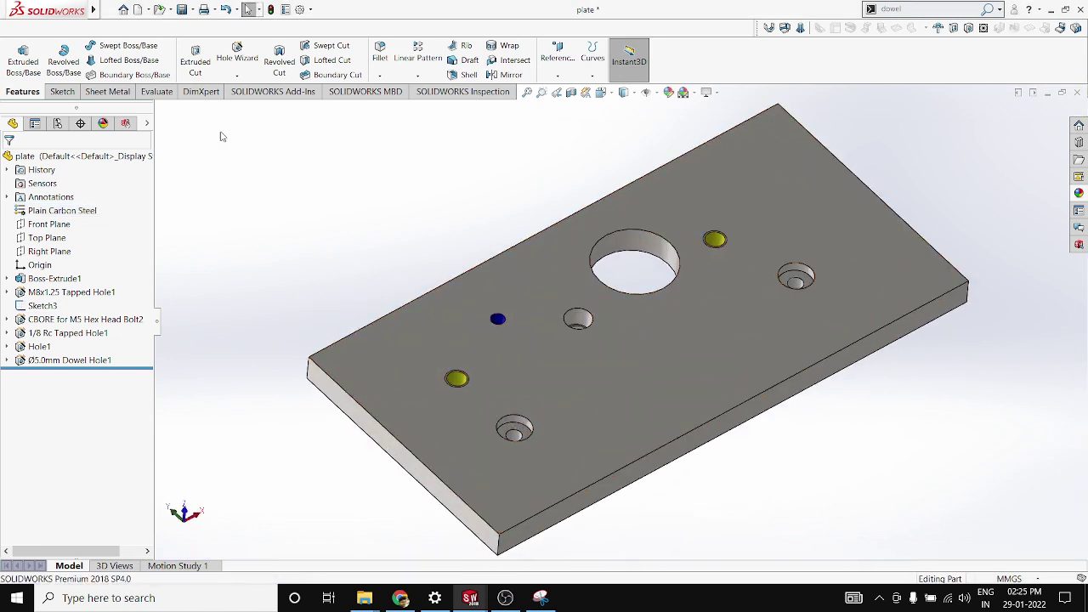
left_click(160, 92)
left_click(112, 64)
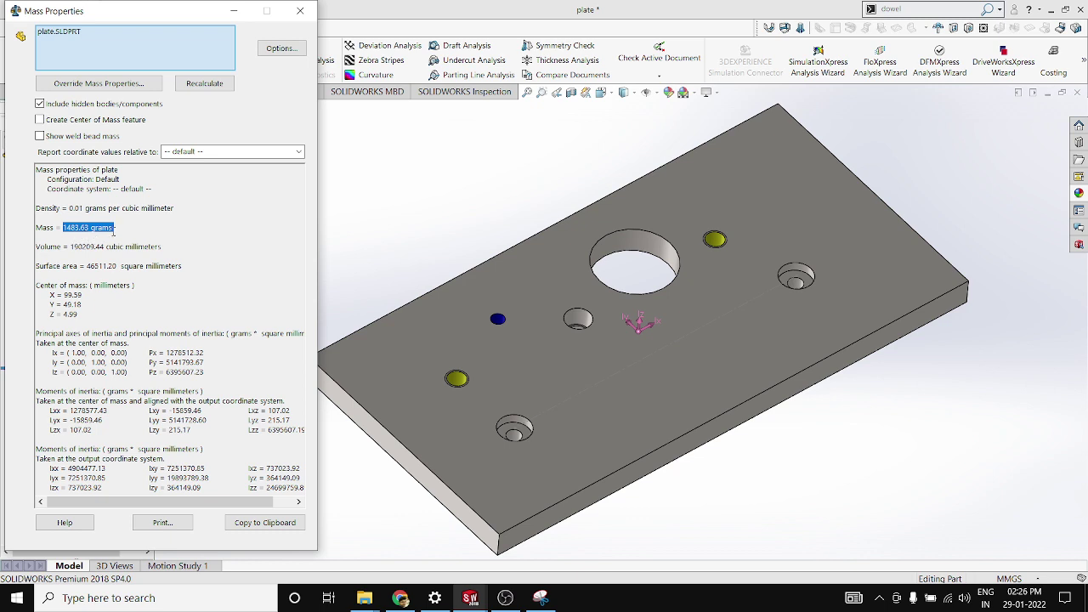
Step: Report the mass properties in custom units with mass in kilograms, and close the results after reading the mass
left_click(282, 49)
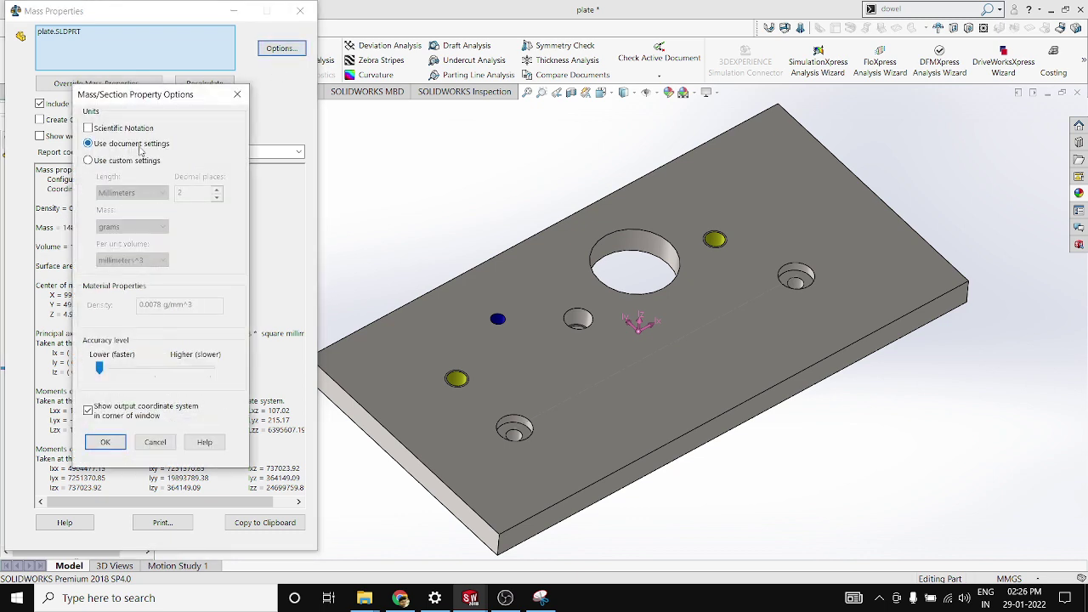
left_click(117, 162)
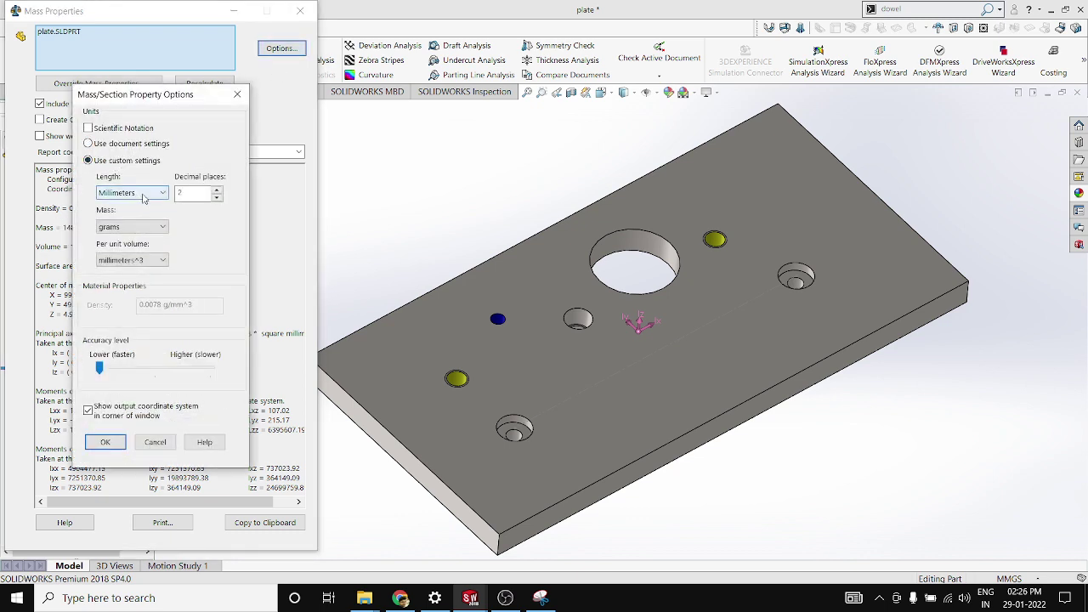
left_click(144, 227)
left_click(134, 260)
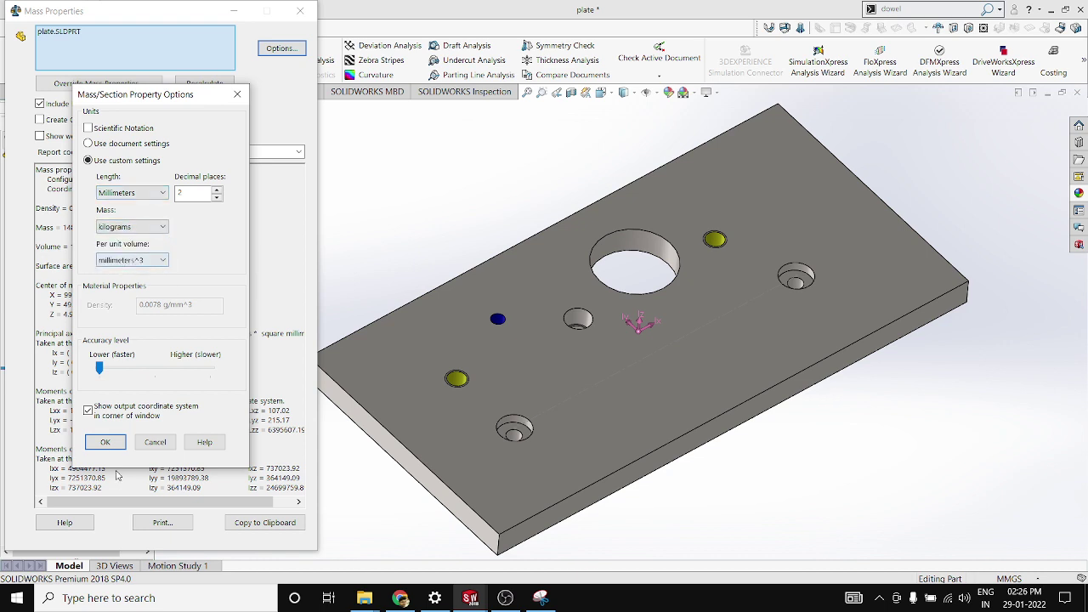
left_click(105, 443)
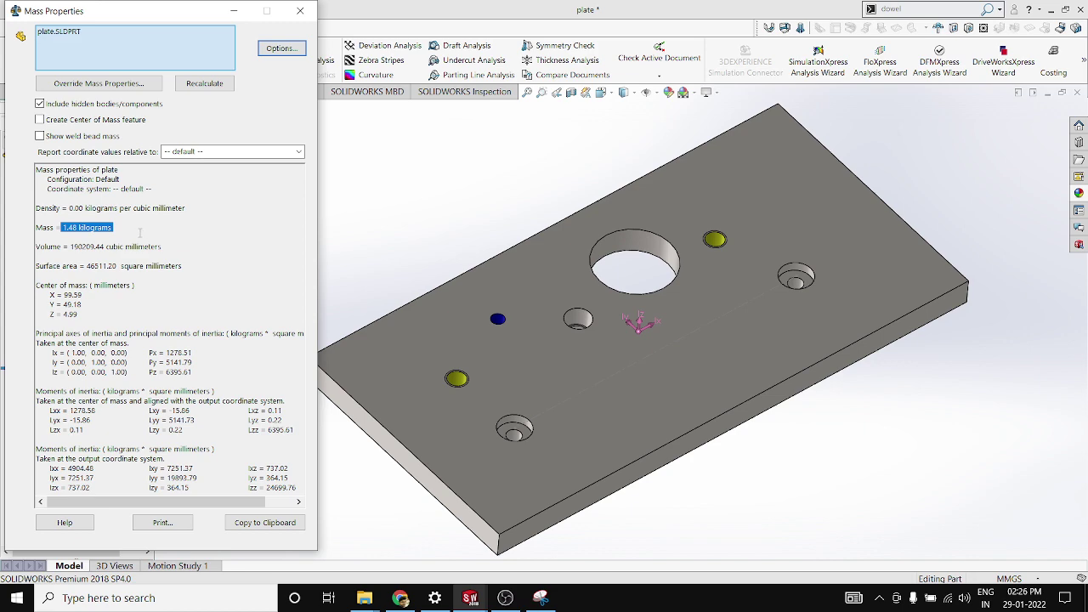
left_click(300, 12)
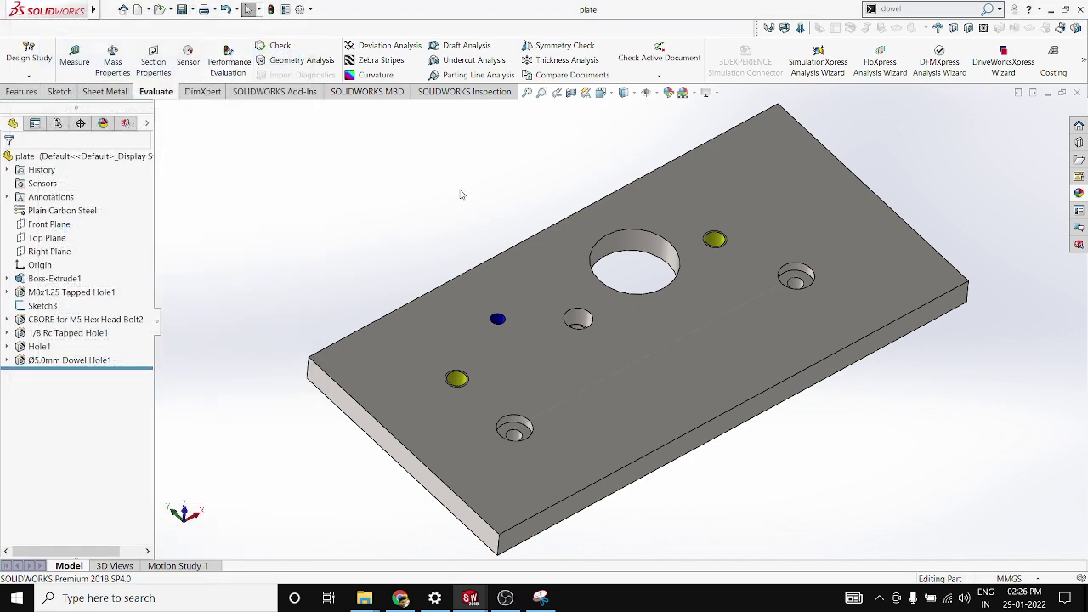
Step: Examine the finished steel plate and all its hole types from several angles
middle_click_drag(502, 253, 570, 288)
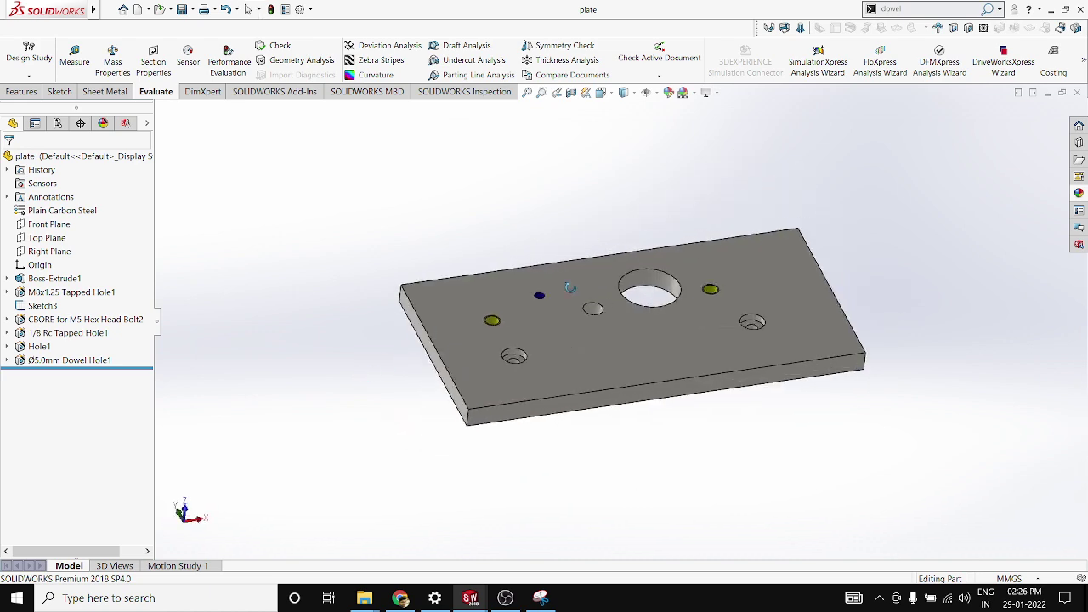
scroll(579, 323, "down", 5)
scroll(703, 271, "down", 2)
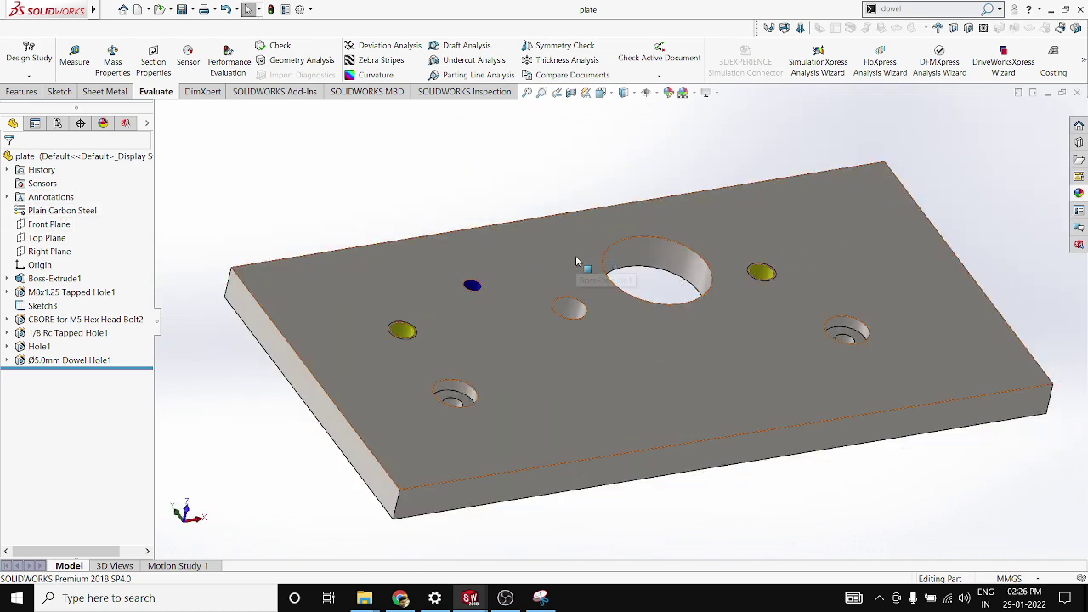
middle_click_drag(655, 308, 623, 358)
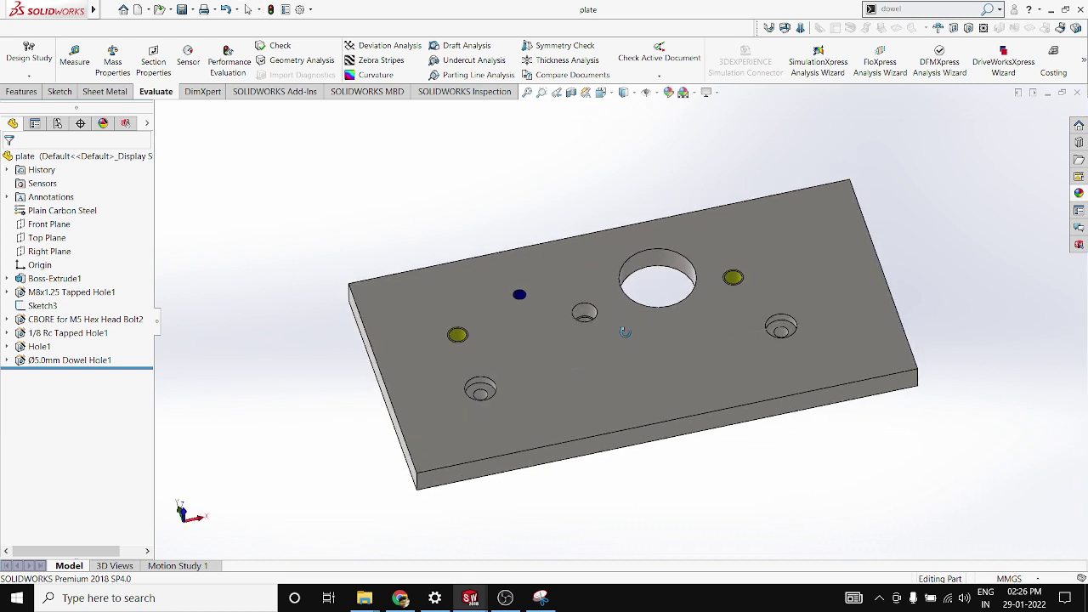
scroll(630, 345, "down", 2)
scroll(555, 246, "up", 3)
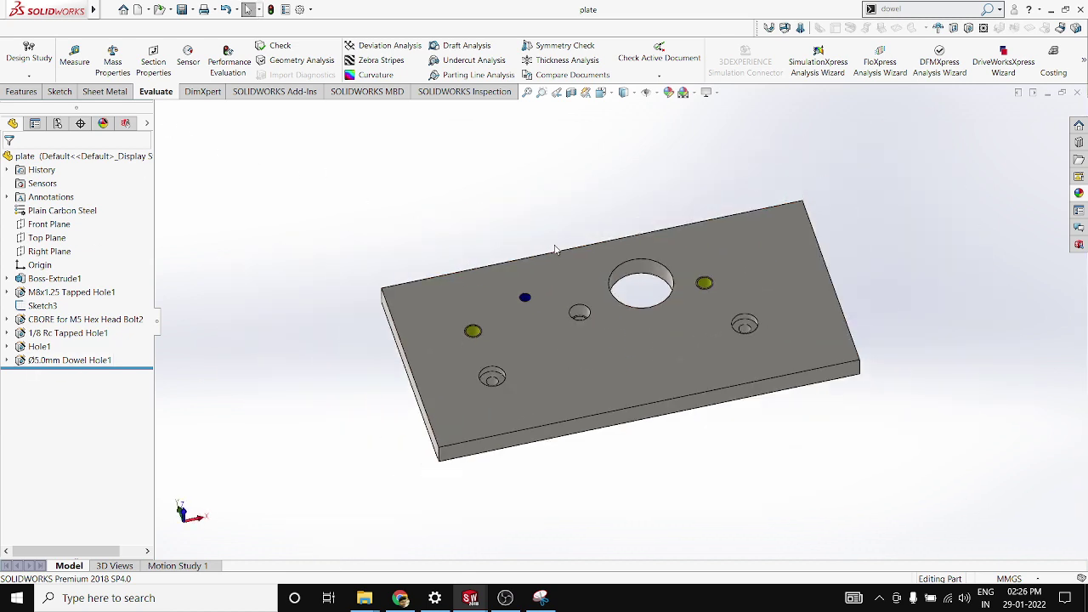
scroll(604, 281, "down", 2)
middle_click_drag(622, 303, 617, 255)
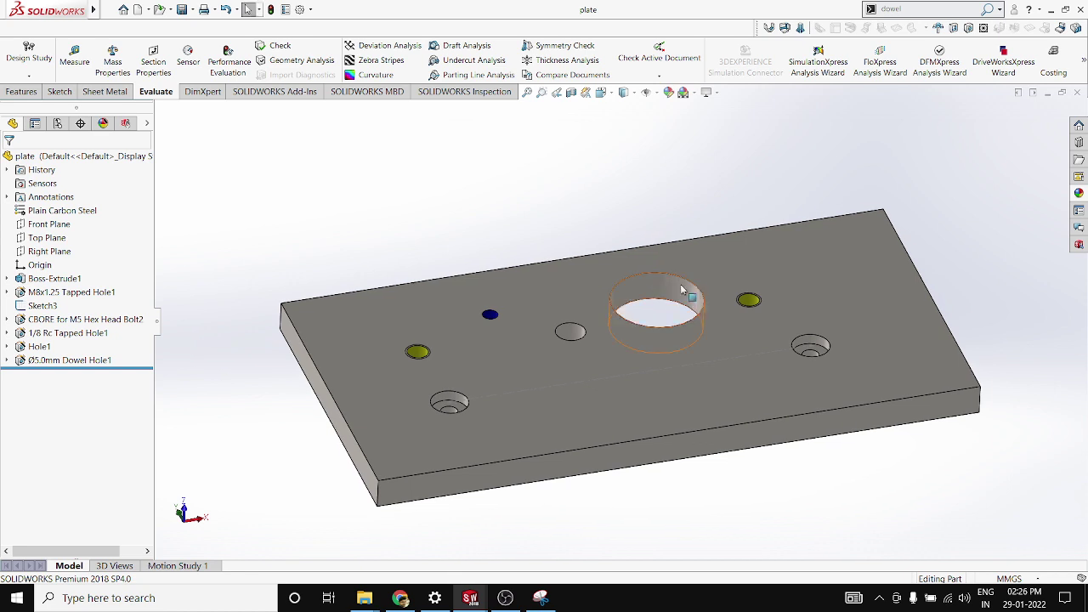
scroll(684, 289, "down", 2)
scroll(564, 186, "up", 2)
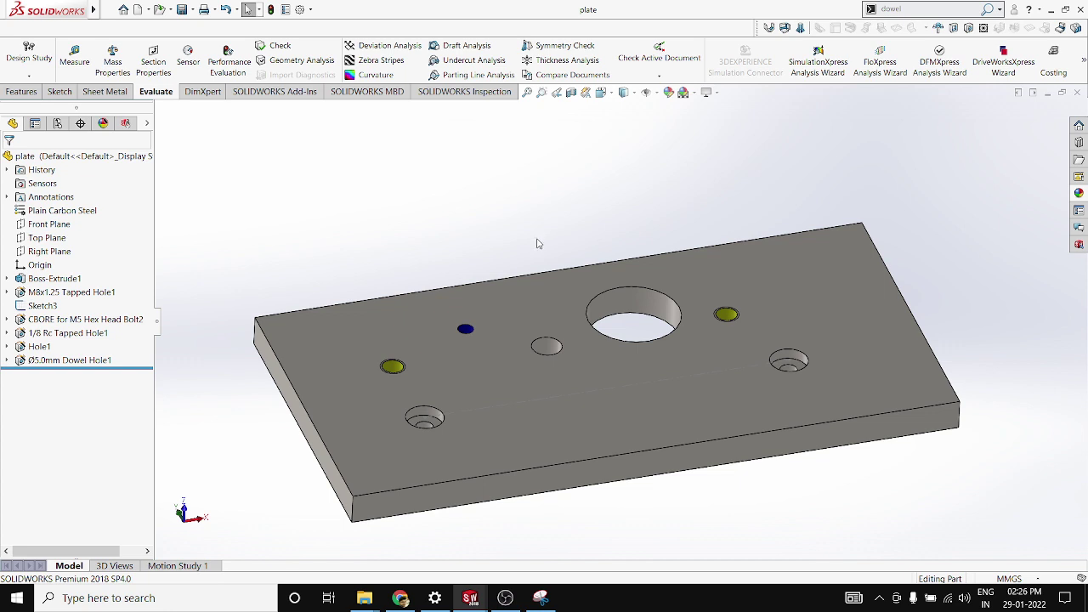
scroll(538, 242, "up", 2)
scroll(526, 383, "down", 2)
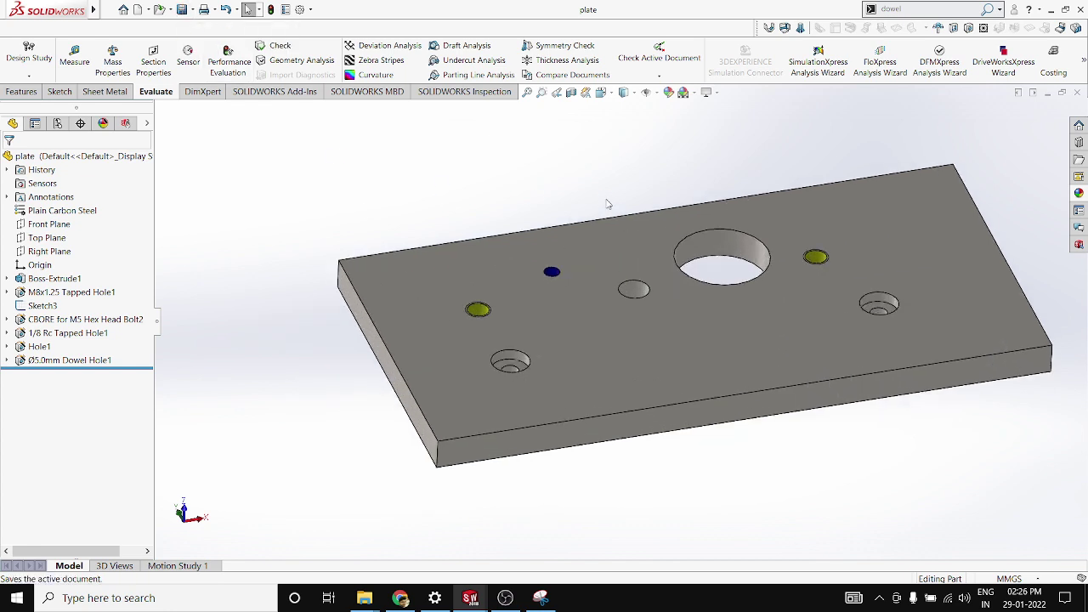
scroll(609, 204, "up", 2)
scroll(754, 235, "down", 2)
scroll(609, 206, "up", 2)
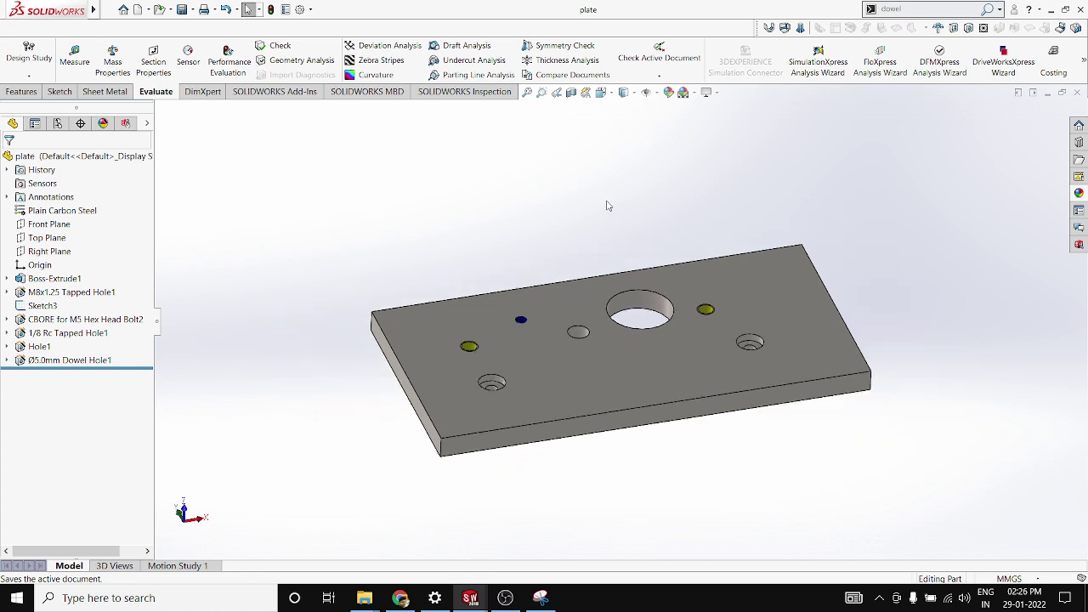
scroll(622, 330, "down", 2)
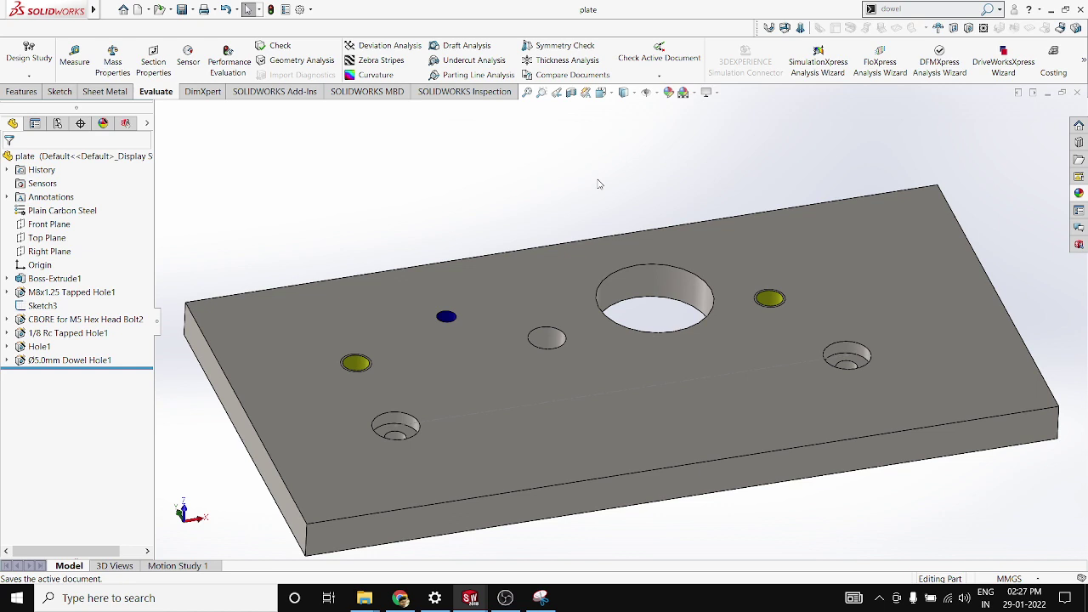
scroll(583, 226, "up", 1)
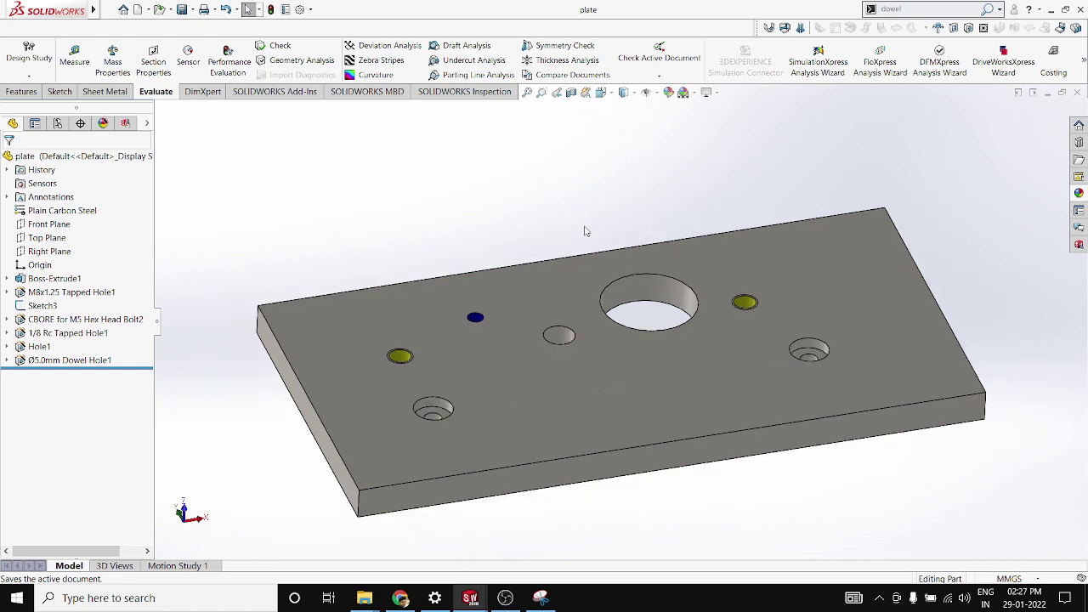
left_click(506, 597)
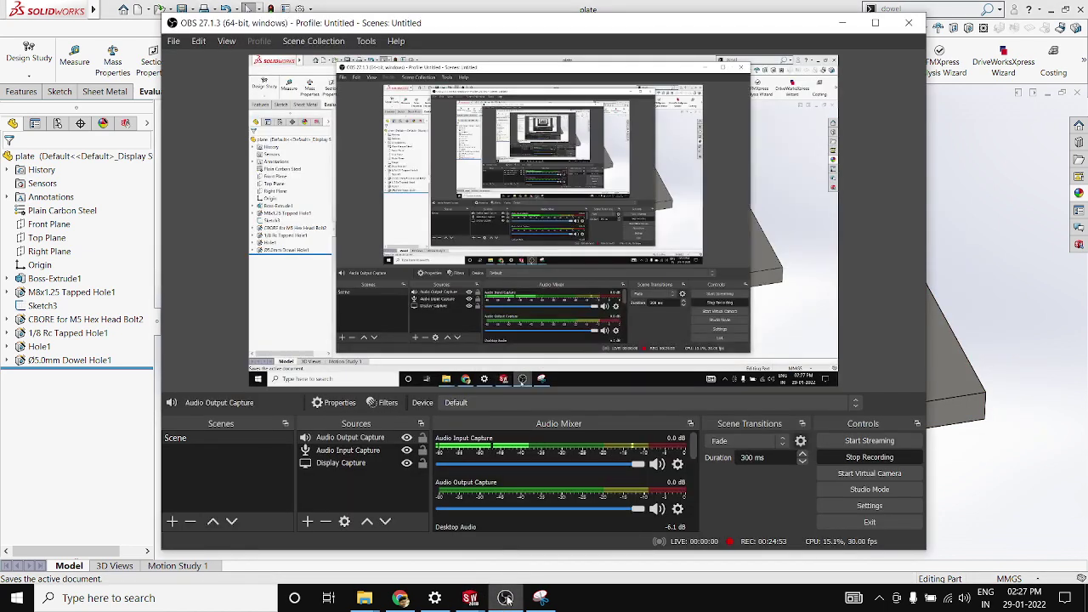